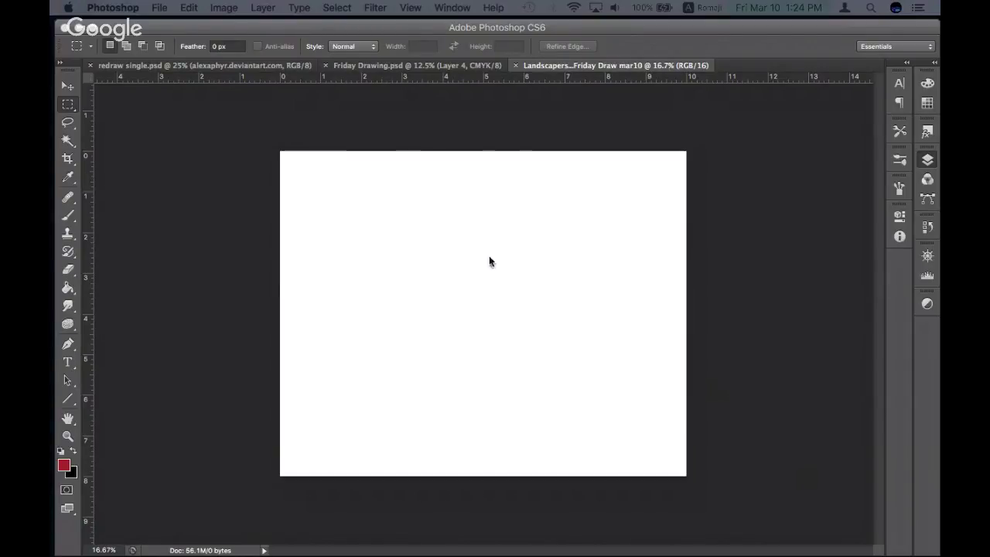
Hand-write 'Starting' in red with the brush on the white canvas
{"action": "key", "text": "F7"}
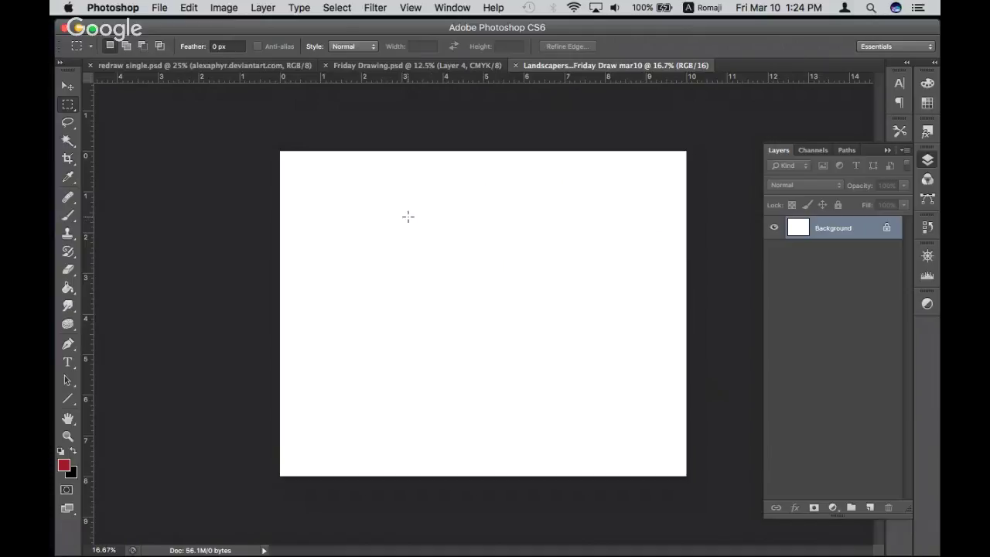
{"action": "key", "text": "b"}
{"action": "left_click_drag", "start_coordinate": [344, 210], "coordinate": [308, 237]}
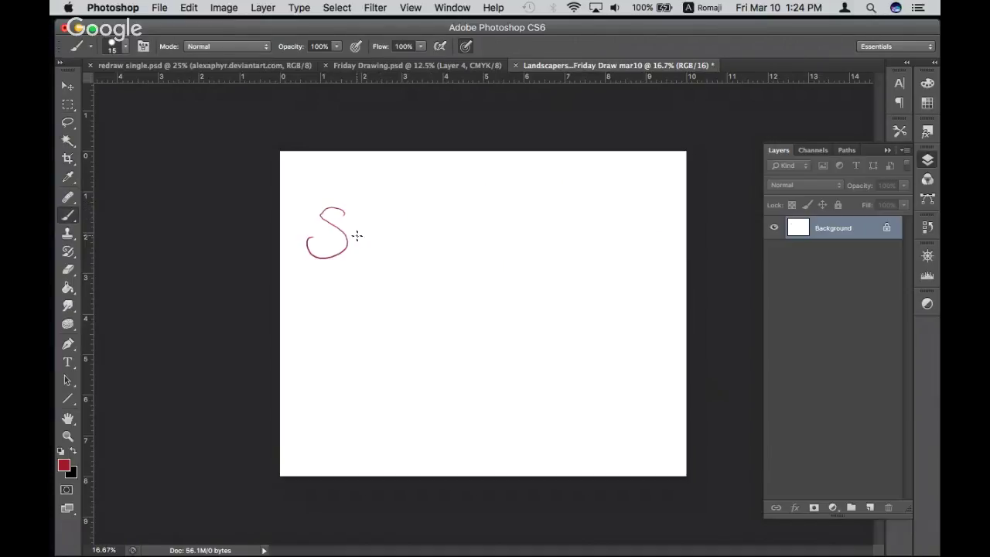
{"action": "mouse_move", "coordinate": [363, 214]}
{"action": "left_mouse_down"}
{"action": "mouse_move", "coordinate": [361, 249]}
{"action": "mouse_move", "coordinate": [375, 227]}
{"action": "mouse_move", "coordinate": [387, 249]}
{"action": "mouse_move", "coordinate": [402, 223]}
{"action": "mouse_move", "coordinate": [407, 247]}
{"action": "left_mouse_up"}
{"action": "mouse_move", "coordinate": [399, 232]}
{"action": "left_mouse_down"}
{"action": "mouse_move", "coordinate": [418, 230]}
{"action": "mouse_move", "coordinate": [424, 247]}
{"action": "mouse_move", "coordinate": [446, 252]}
{"action": "left_mouse_up"}
{"action": "left_click", "coordinate": [426, 221]}
{"action": "mouse_move", "coordinate": [463, 231]}
{"action": "left_mouse_down"}
{"action": "mouse_move", "coordinate": [467, 256]}
{"action": "mouse_move", "coordinate": [431, 268]}
{"action": "left_mouse_up"}
Write 'Soon' below, undo the stray stroke, and hide the panels
{"action": "left_click_drag", "start_coordinate": [395, 319], "coordinate": [348, 351]}
{"action": "left_click_drag", "start_coordinate": [418, 354], "coordinate": [413, 360]}
{"action": "mouse_move", "coordinate": [429, 370]}
{"action": "left_mouse_down"}
{"action": "mouse_move", "coordinate": [443, 348]}
{"action": "mouse_move", "coordinate": [480, 369]}
{"action": "left_mouse_up"}
{"action": "key", "text": "super+z"}
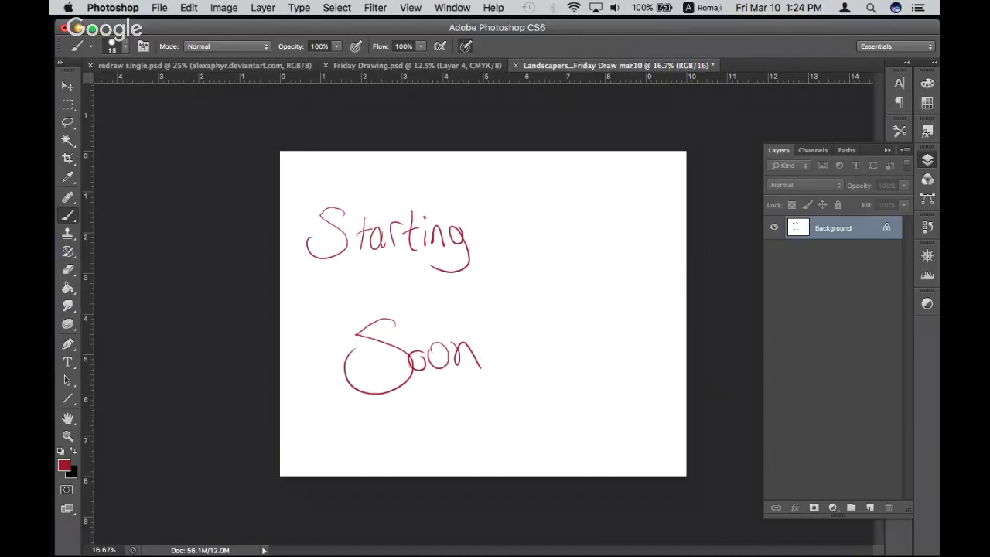
{"action": "key", "text": "F7"}
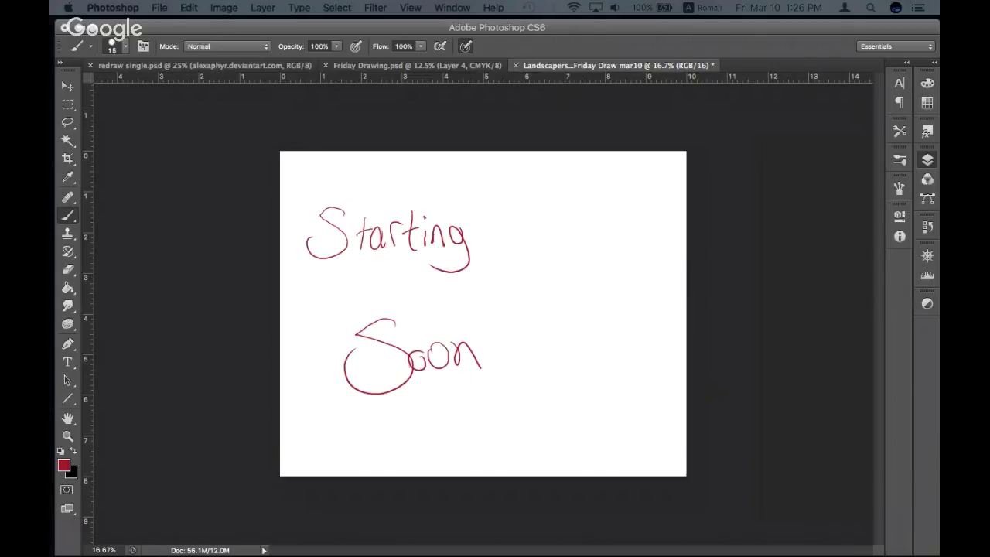
Add an empty Layer 1 above the Background and zoom in to 25%
{"action": "key", "text": "F7"}
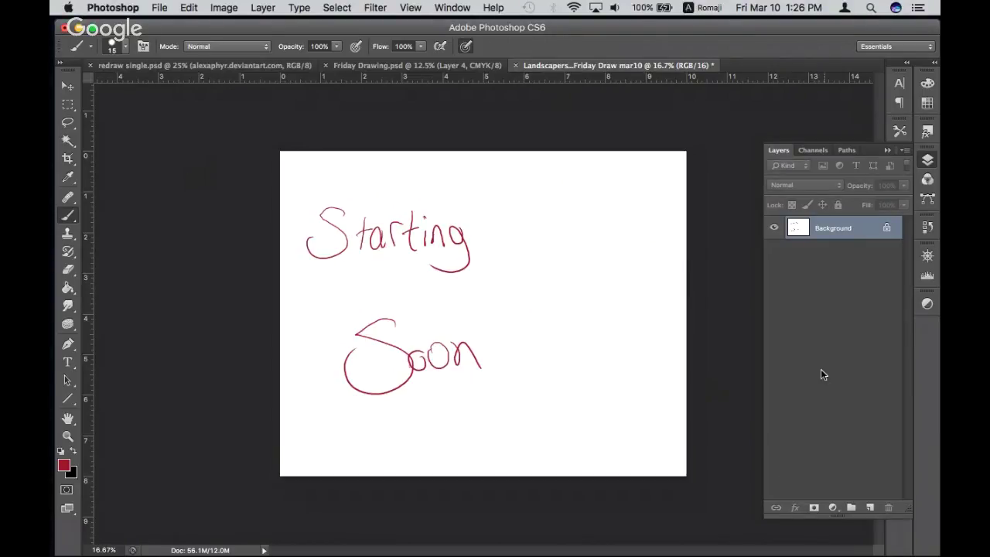
{"action": "left_click", "coordinate": [869, 507]}
{"action": "key", "text": "super+plus"}
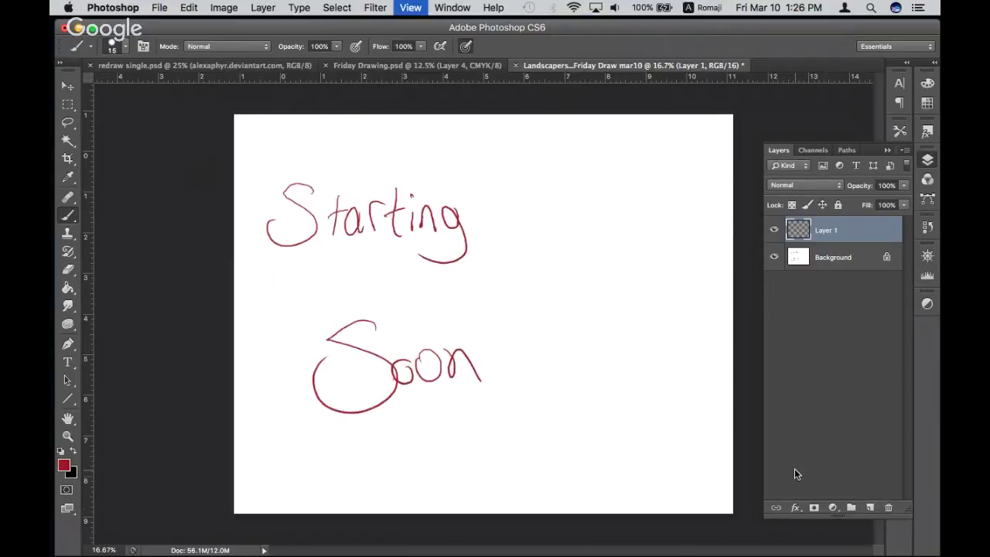
{"action": "key", "text": "super+plus"}
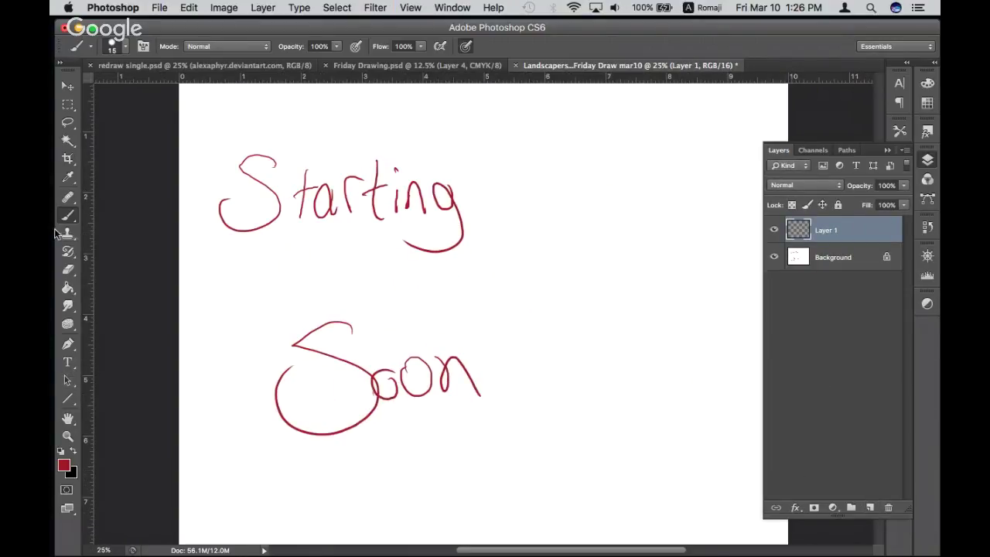
Switch to the Pencil tool and zoom back out to the whole canvas
{"action": "right_click", "coordinate": [67, 216]}
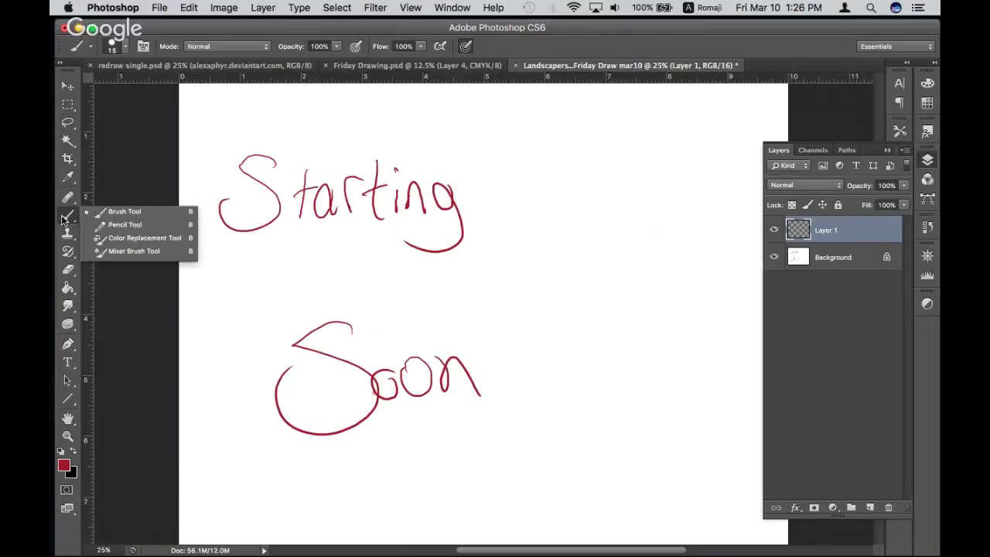
{"action": "left_click", "coordinate": [150, 227]}
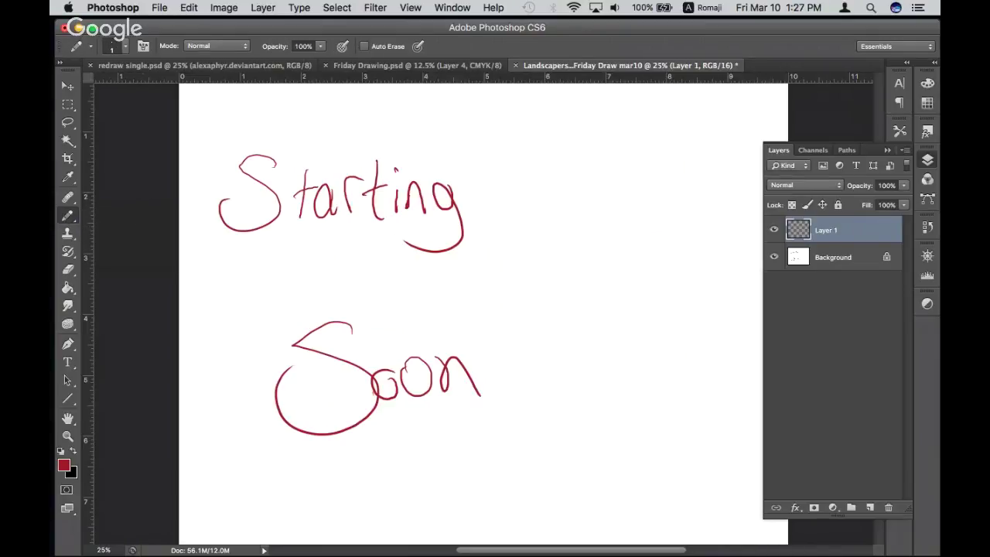
{"action": "key", "text": "F7"}
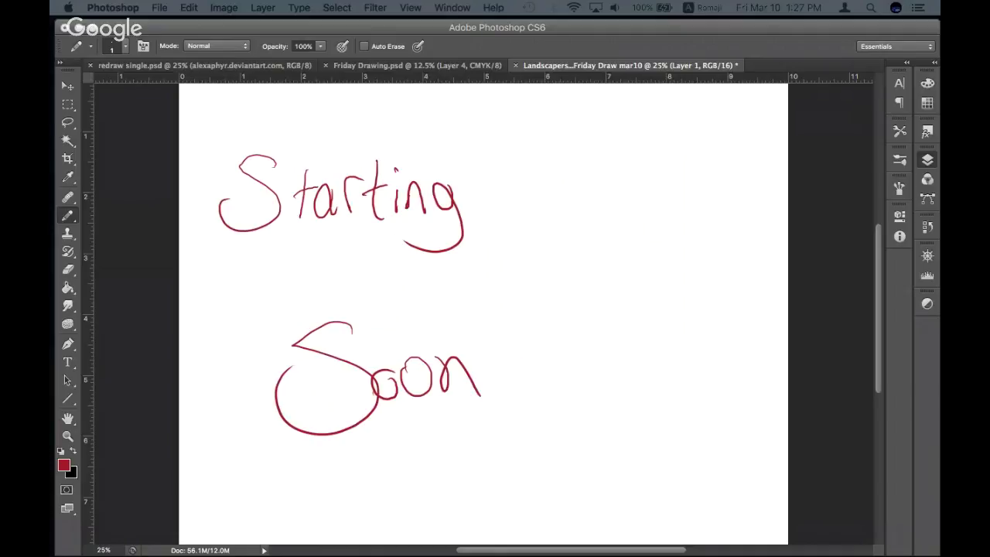
{"action": "key", "text": "F7"}
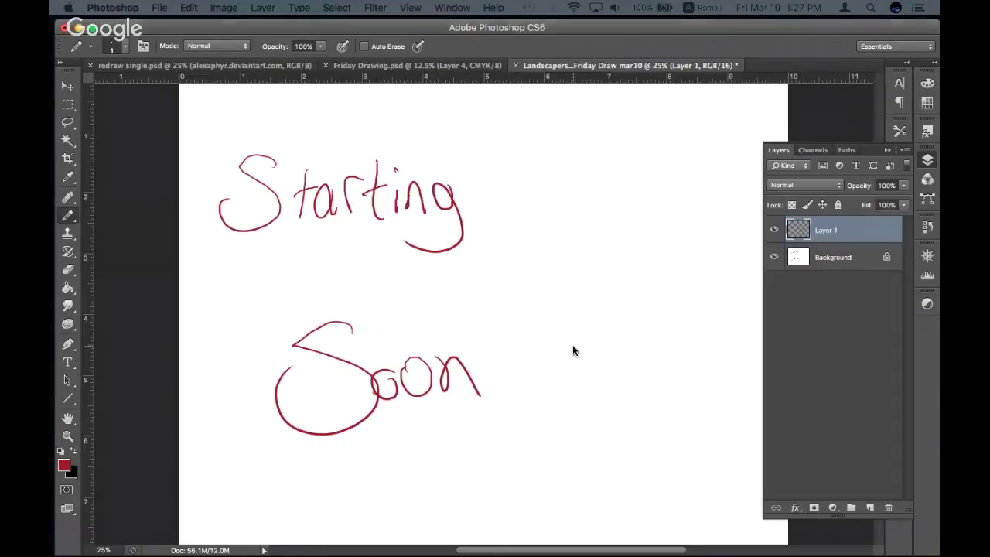
{"action": "key", "text": "super+minus"}
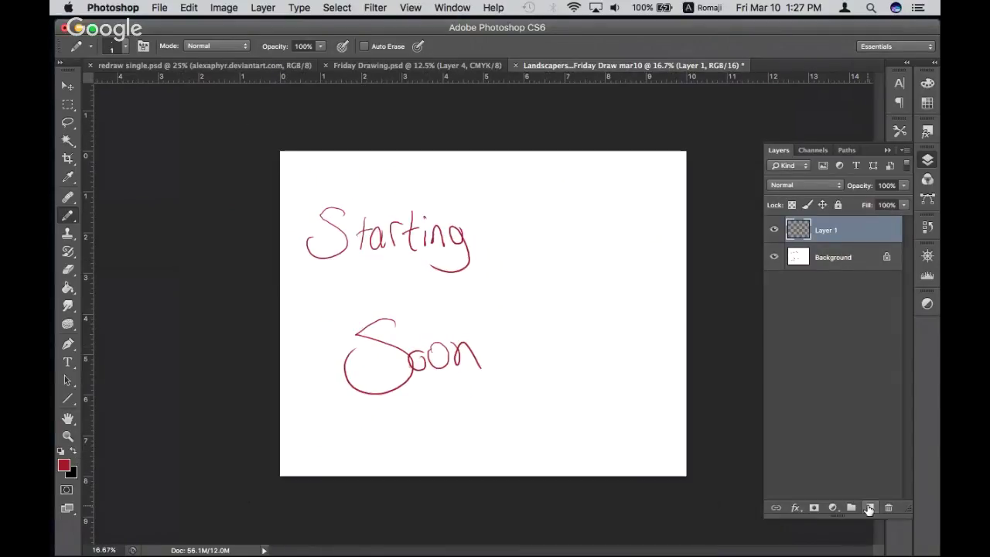
Add Layer 2 on top and set the foreground colour to a medium green
{"action": "left_click", "coordinate": [869, 507]}
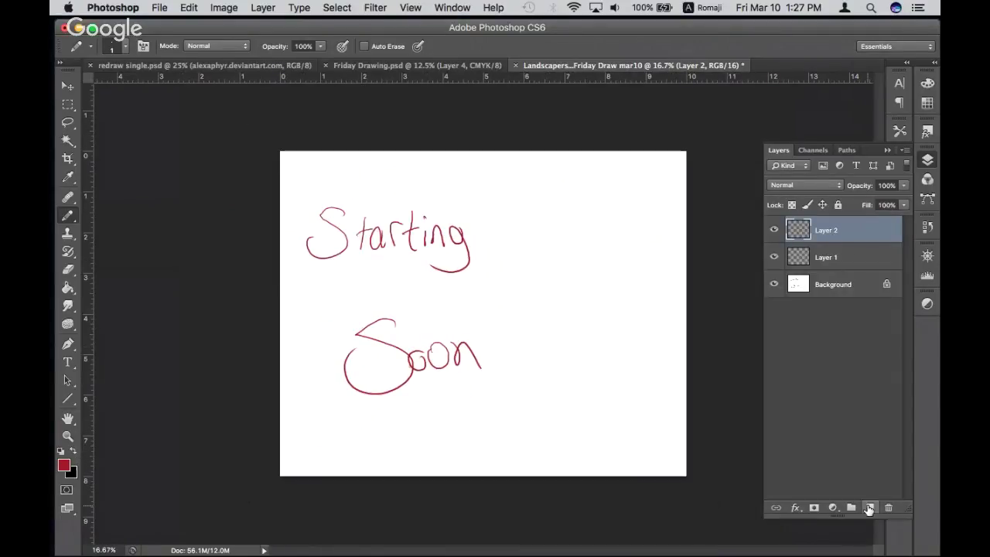
{"action": "left_click", "coordinate": [64, 465]}
{"action": "left_click", "coordinate": [637, 345]}
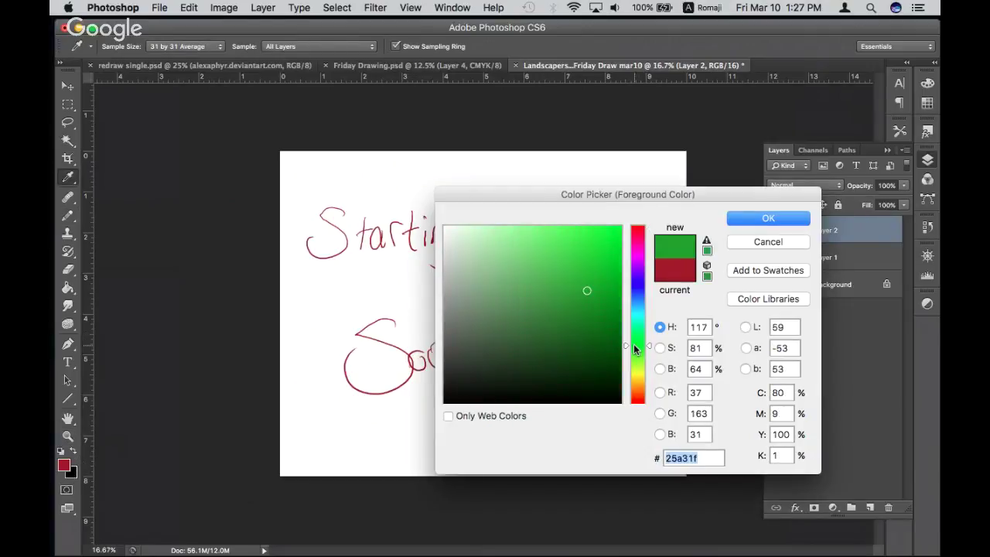
{"action": "left_click", "coordinate": [539, 318]}
{"action": "left_click", "coordinate": [767, 222]}
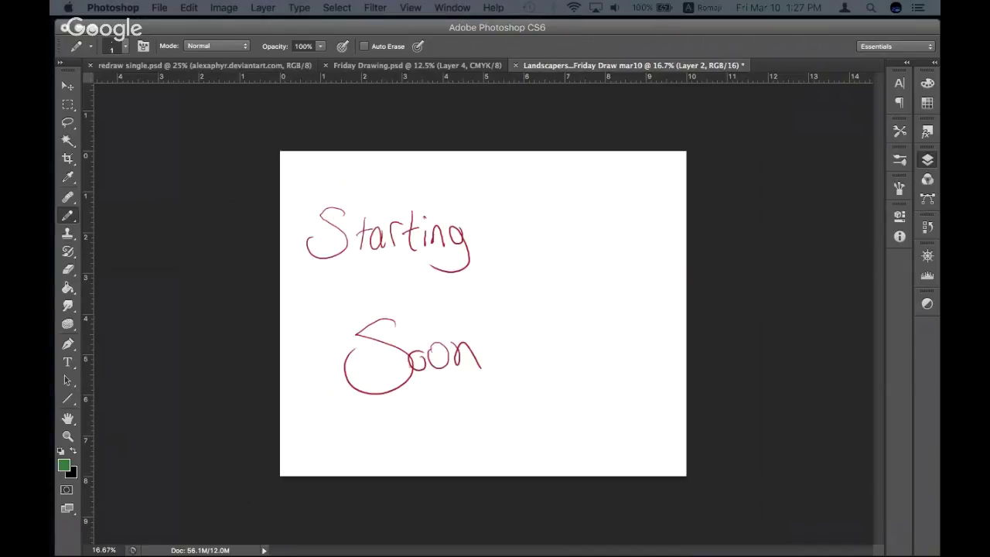
{"action": "left_click", "coordinate": [705, 240]}
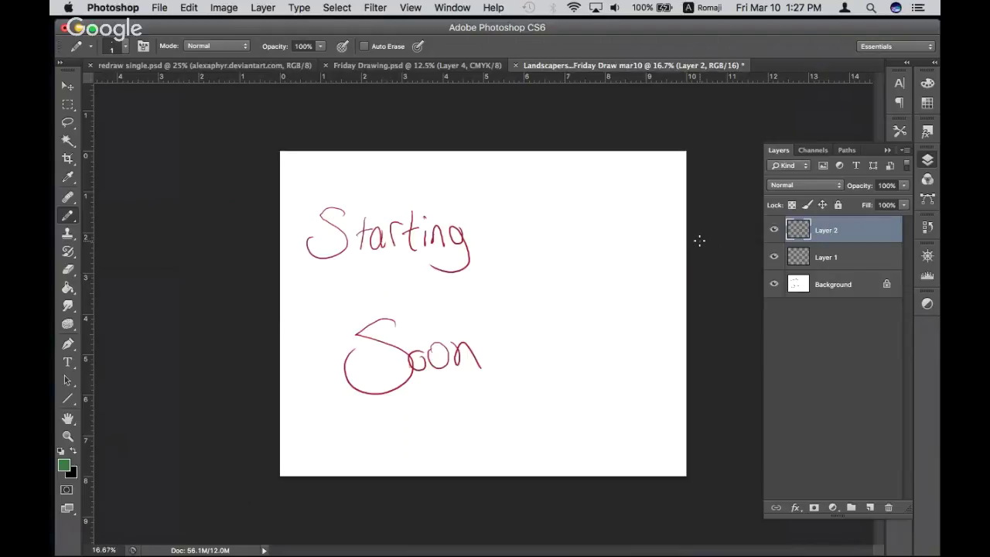
{"action": "key", "text": "super+equal"}
{"action": "key", "text": "super+minus"}
Hide the Background layer and fill a new Layer 3 with solid green using the Paint Bucket
{"action": "left_click", "coordinate": [774, 285]}
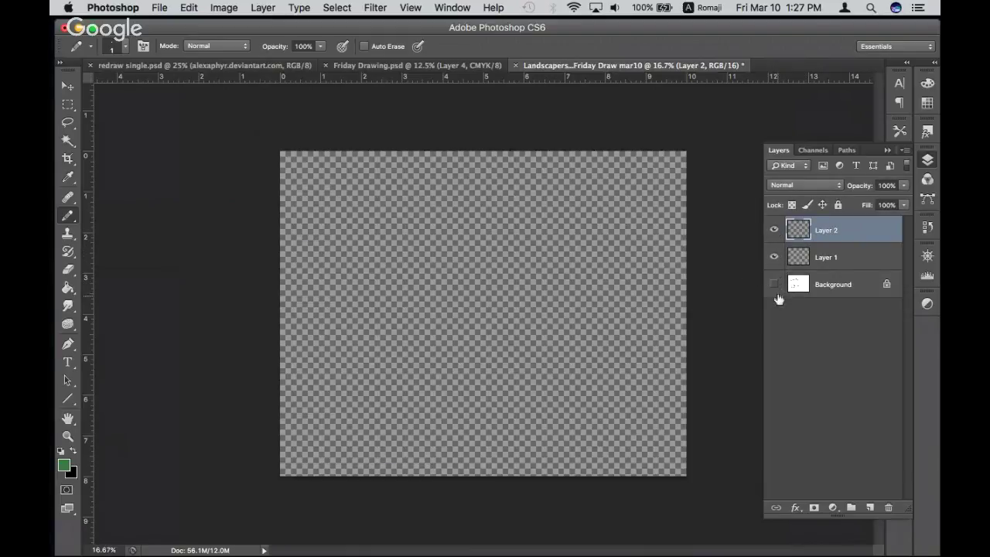
{"action": "left_click", "coordinate": [774, 284]}
{"action": "left_click", "coordinate": [844, 290]}
{"action": "left_click", "coordinate": [777, 288]}
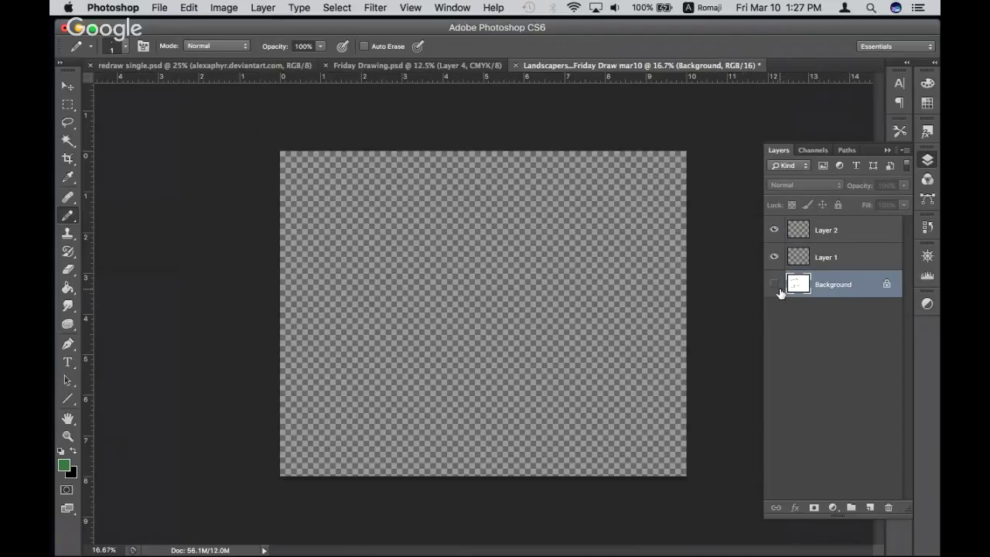
{"action": "left_click", "coordinate": [869, 508]}
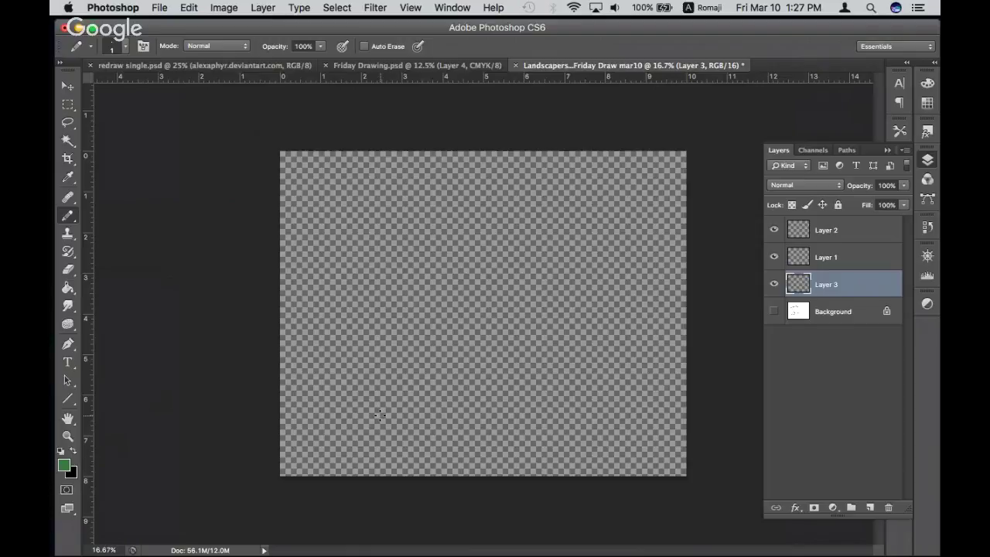
{"action": "key", "text": "g"}
{"action": "left_click", "coordinate": [446, 360]}
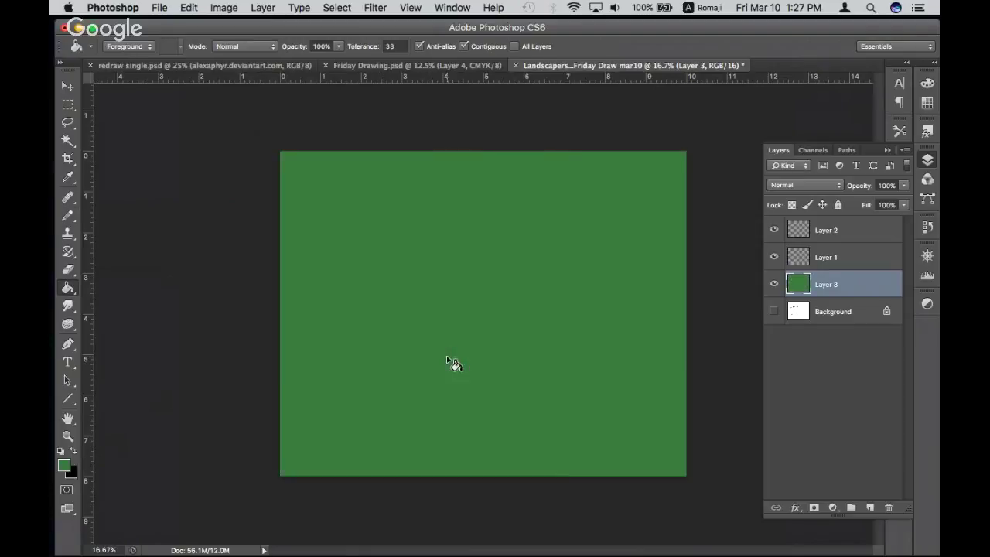
Select Layer 1 and return to the pencil, checking its brush tip options
{"action": "left_click", "coordinate": [839, 258]}
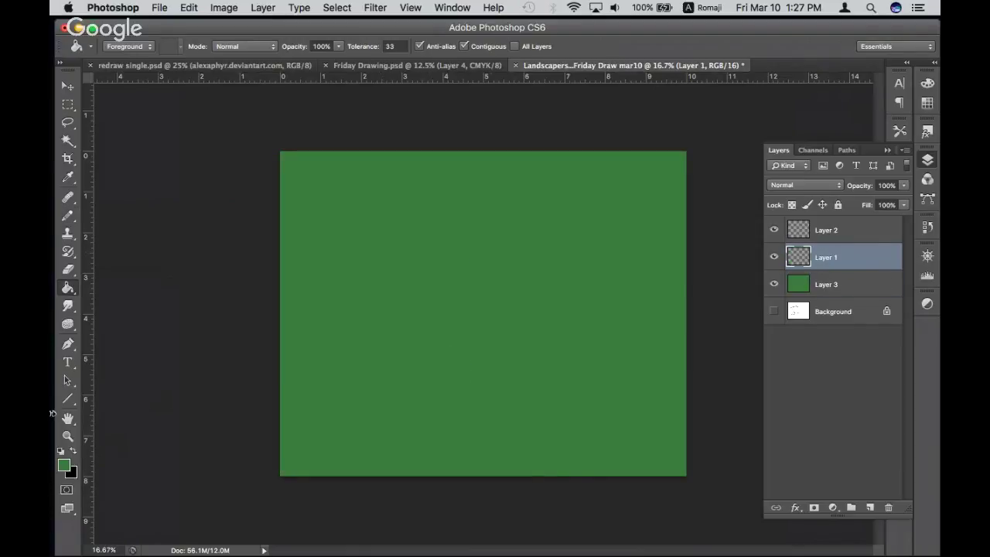
{"action": "key", "text": "b"}
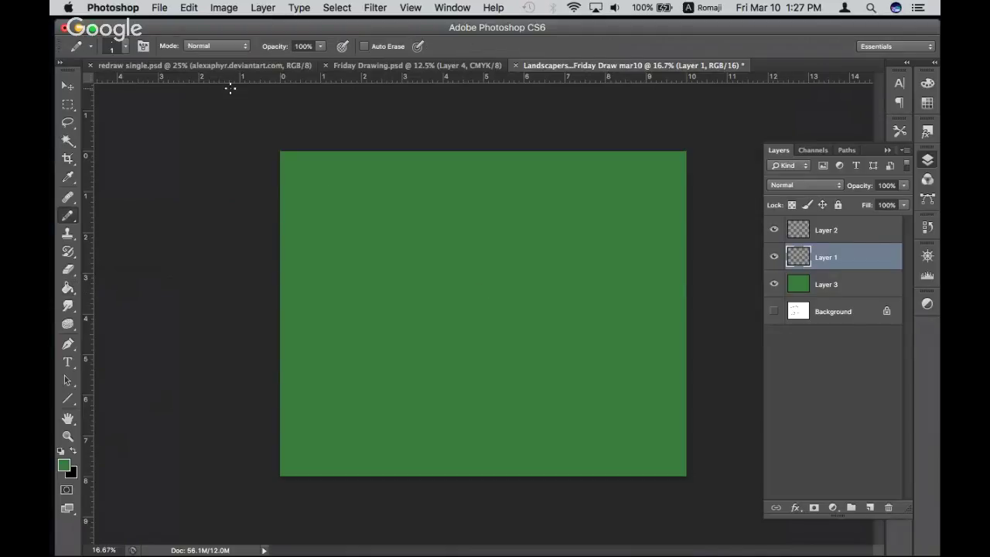
{"action": "left_click", "coordinate": [124, 46]}
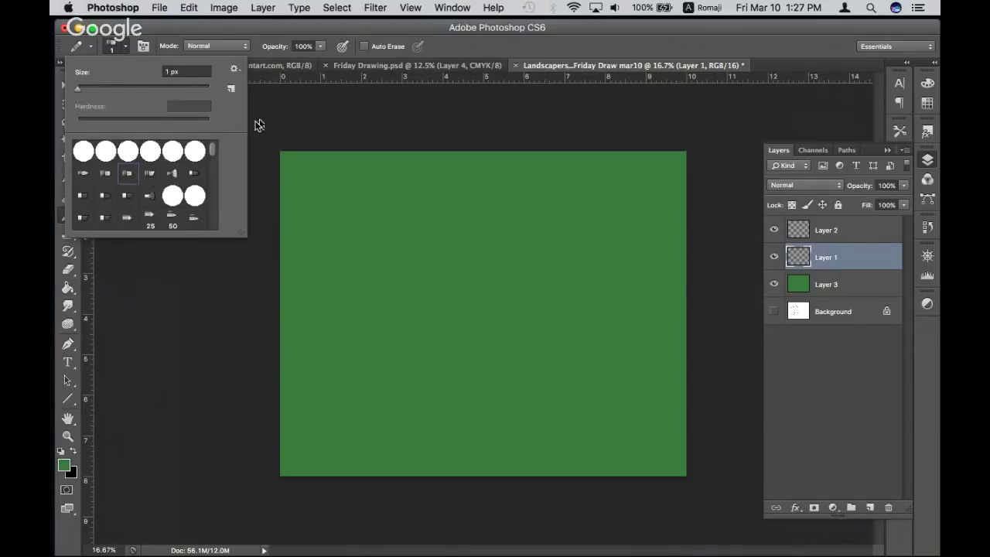
{"action": "left_click", "coordinate": [300, 115]}
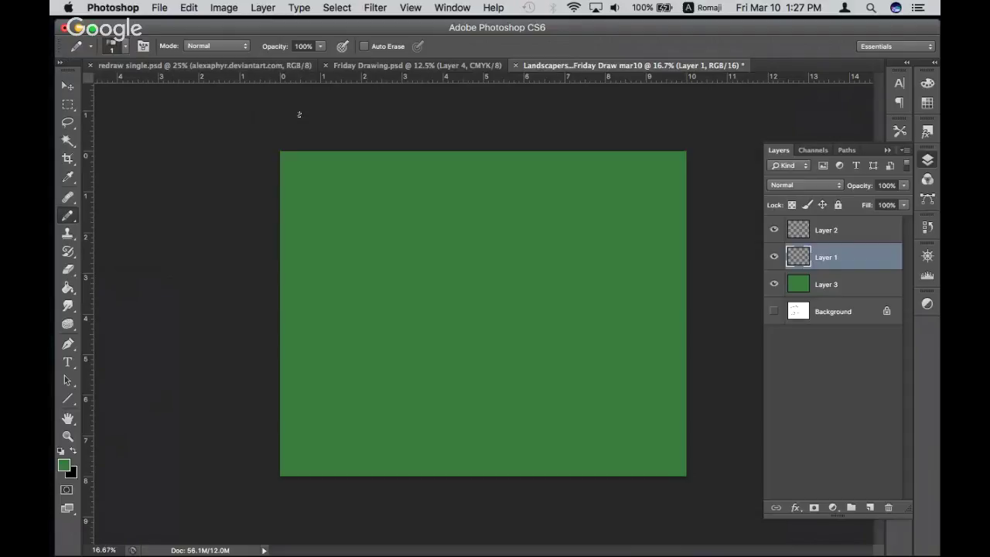
Change the foreground colour to bright teal, enlarge the pencil tip, and reshow the Layers panel
{"action": "left_click", "coordinate": [65, 465]}
{"action": "left_click", "coordinate": [637, 325]}
{"action": "left_click", "coordinate": [587, 257]}
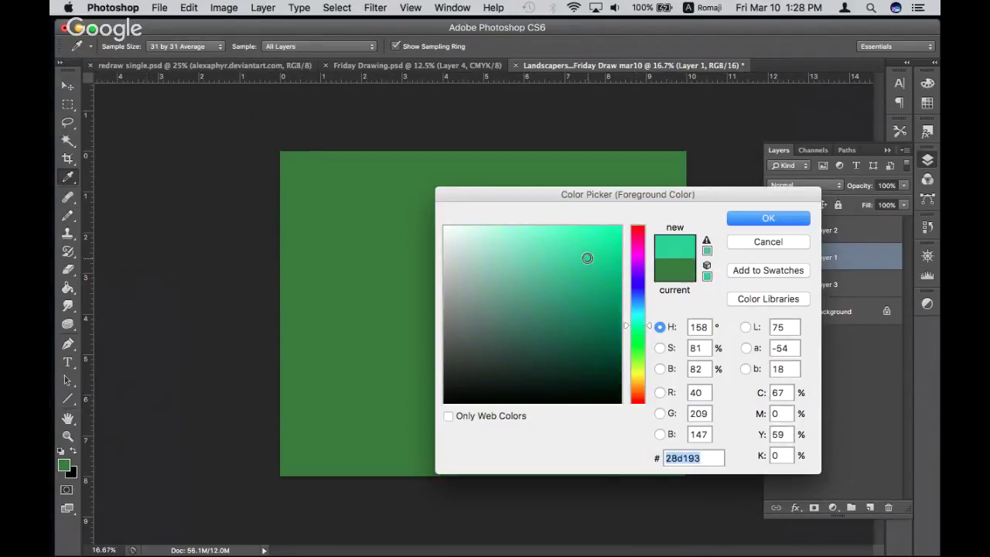
{"action": "left_click", "coordinate": [775, 218]}
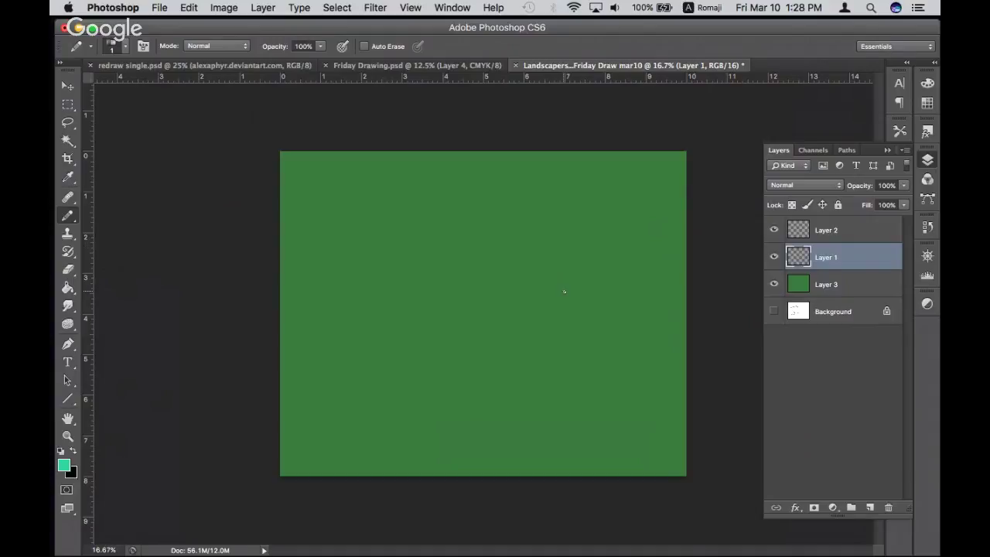
{"action": "key", "text": "bracketright"}
{"action": "key", "text": "bracketright"}
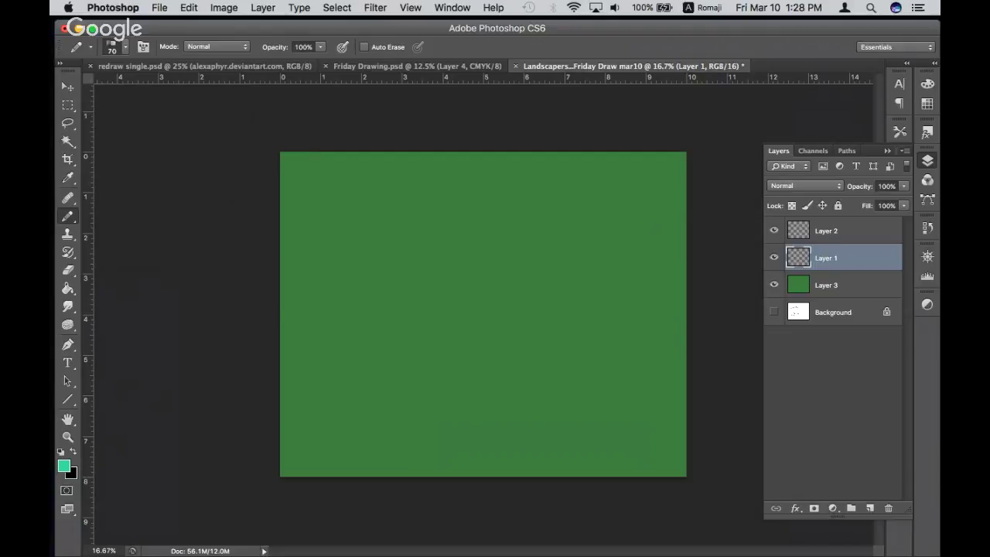
{"action": "key", "text": "F7"}
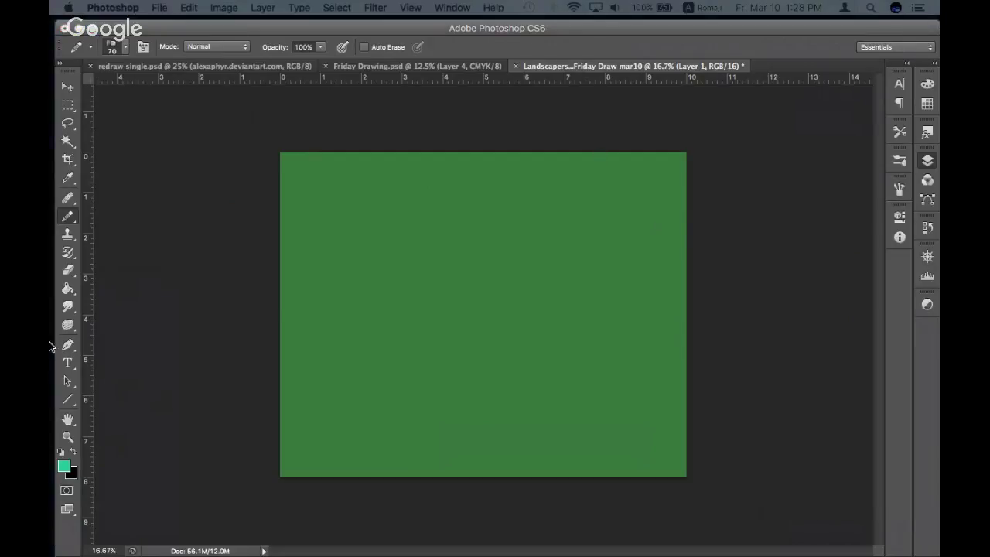
{"action": "key", "text": "F7"}
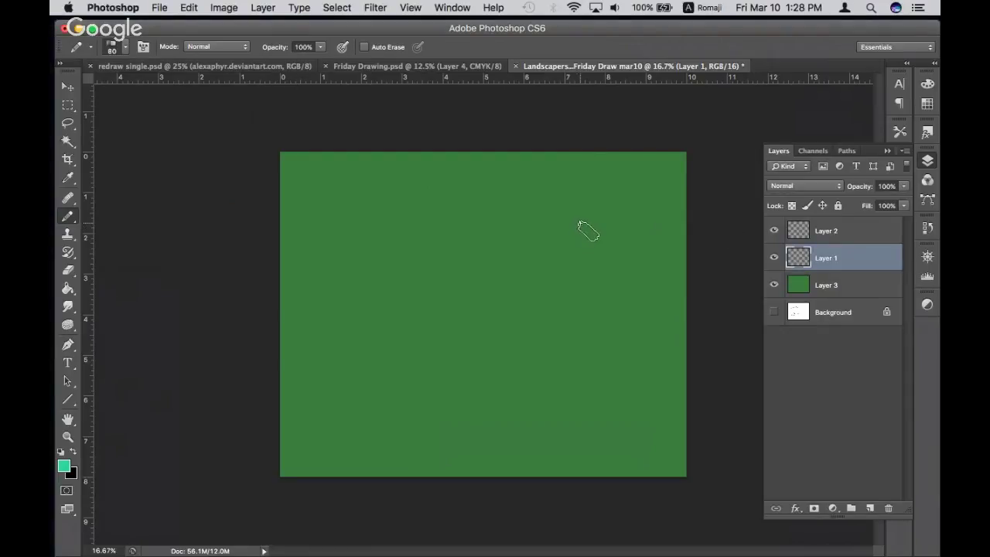
Paint teal along the top-left with a 150 px hard round tip and pressure-controlled opacity
{"action": "key", "text": "bracketright"}
{"action": "key", "text": "bracketright"}
{"action": "key", "text": "bracketright"}
{"action": "left_click", "coordinate": [342, 47]}
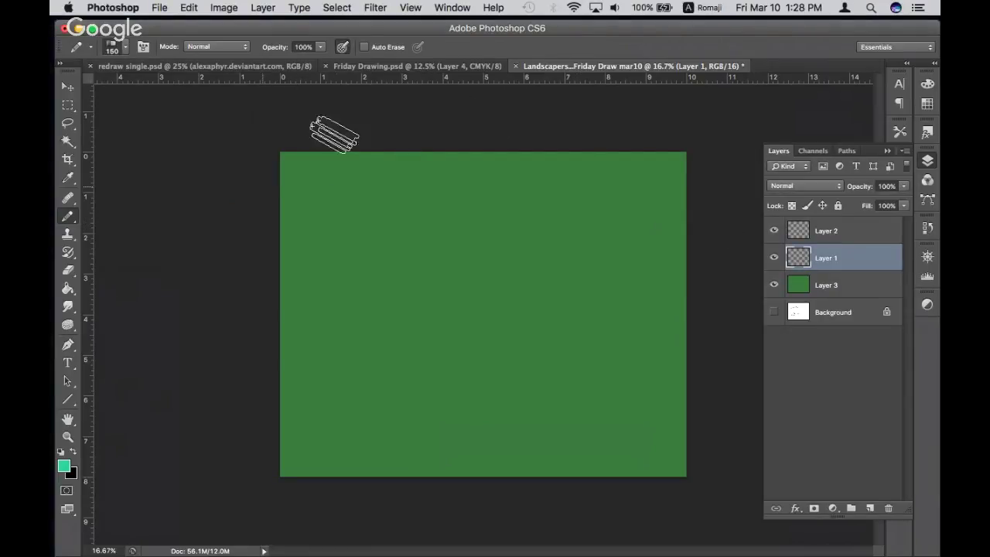
{"action": "left_click_drag", "start_coordinate": [334, 136], "coordinate": [265, 181]}
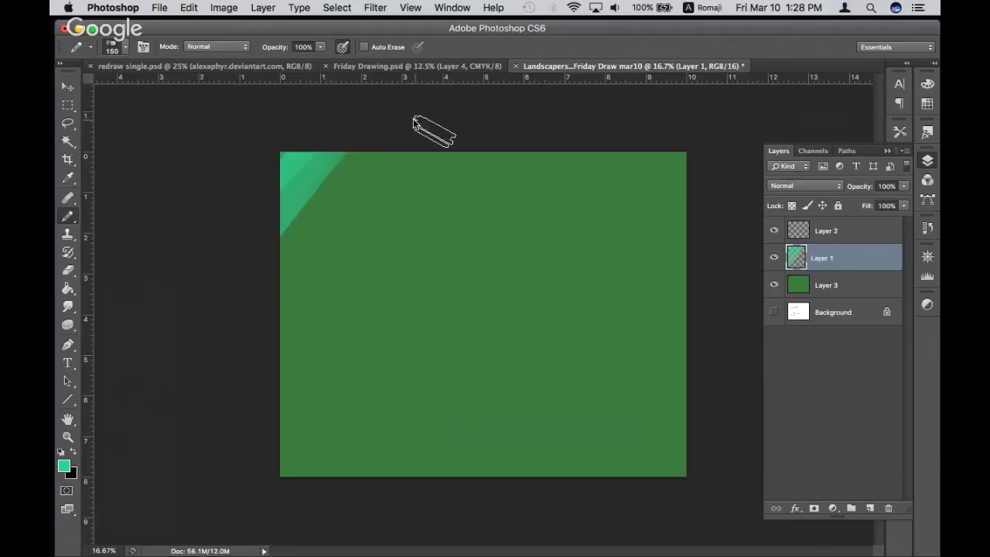
{"action": "left_click_drag", "start_coordinate": [352, 158], "coordinate": [316, 177]}
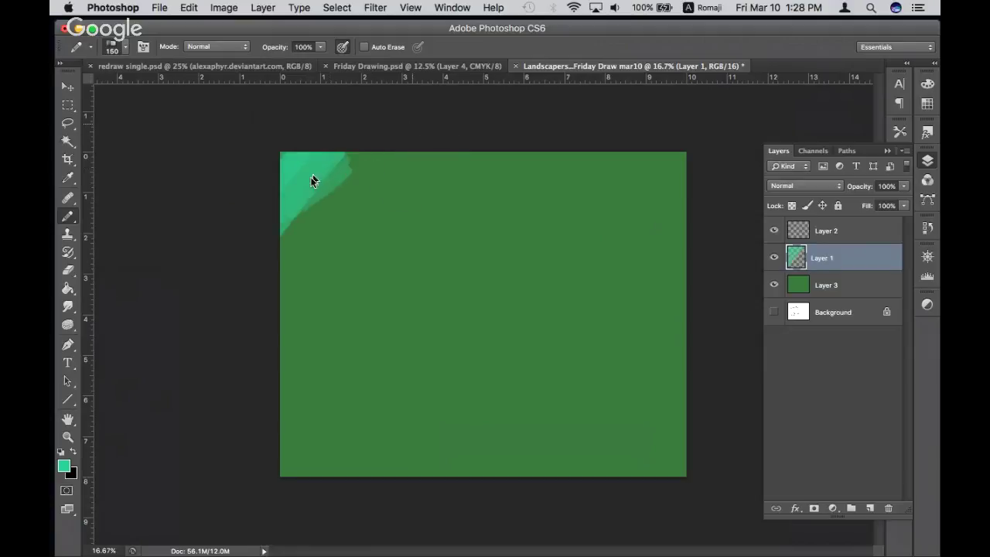
{"action": "left_click", "coordinate": [122, 51]}
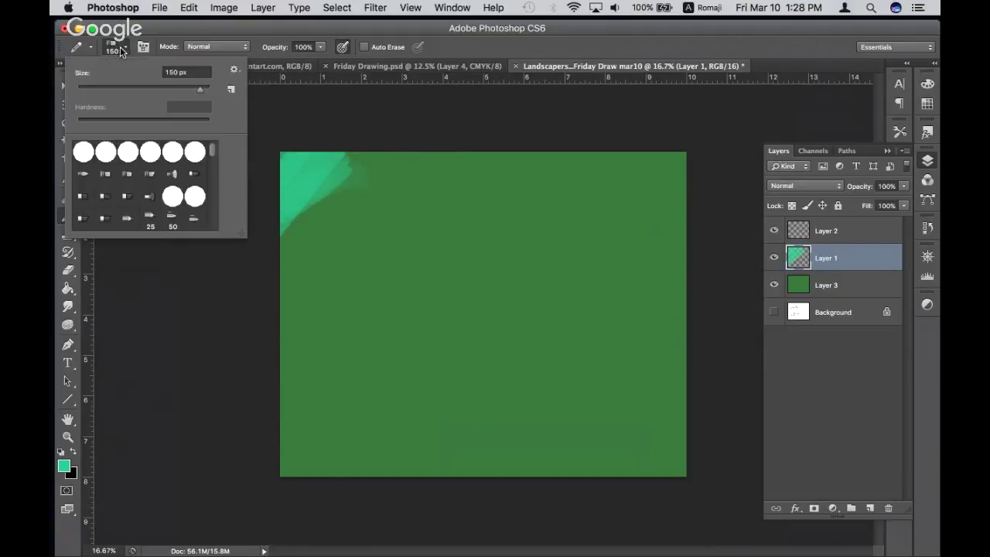
{"action": "left_click", "coordinate": [193, 215]}
{"action": "left_click_drag", "start_coordinate": [348, 168], "coordinate": [331, 195]}
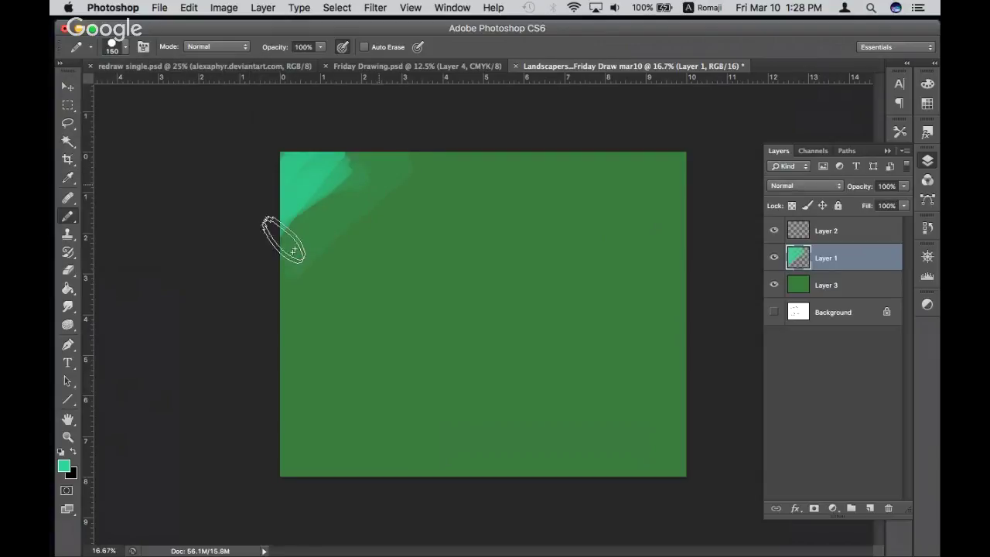
{"action": "left_click_drag", "start_coordinate": [294, 250], "coordinate": [275, 198]}
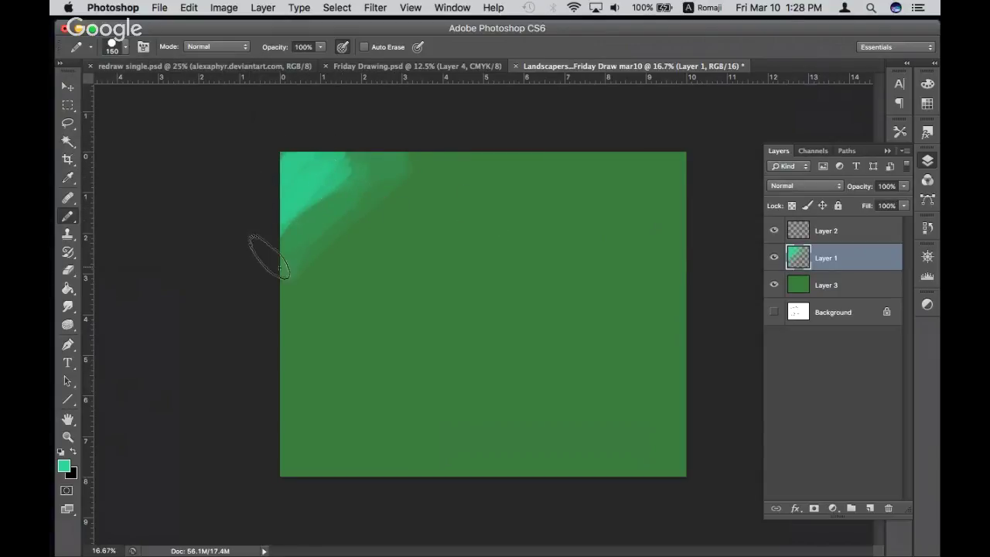
Extend the teal sky across the top and top-right, then enlarge the brush to 400 px
{"action": "mouse_move", "coordinate": [314, 169]}
{"action": "left_mouse_down"}
{"action": "mouse_move", "coordinate": [611, 188]}
{"action": "mouse_move", "coordinate": [691, 205]}
{"action": "left_mouse_up"}
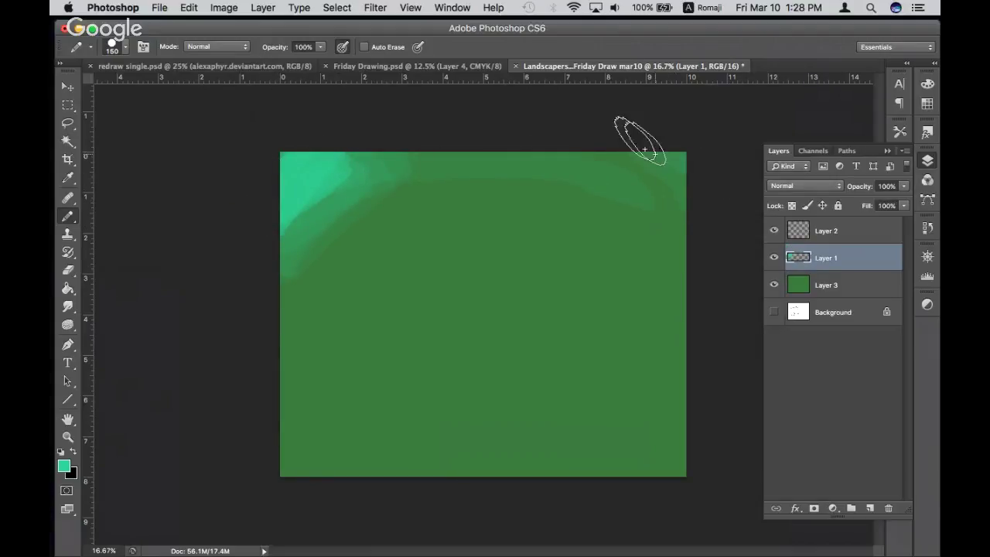
{"action": "left_click_drag", "start_coordinate": [552, 146], "coordinate": [686, 183]}
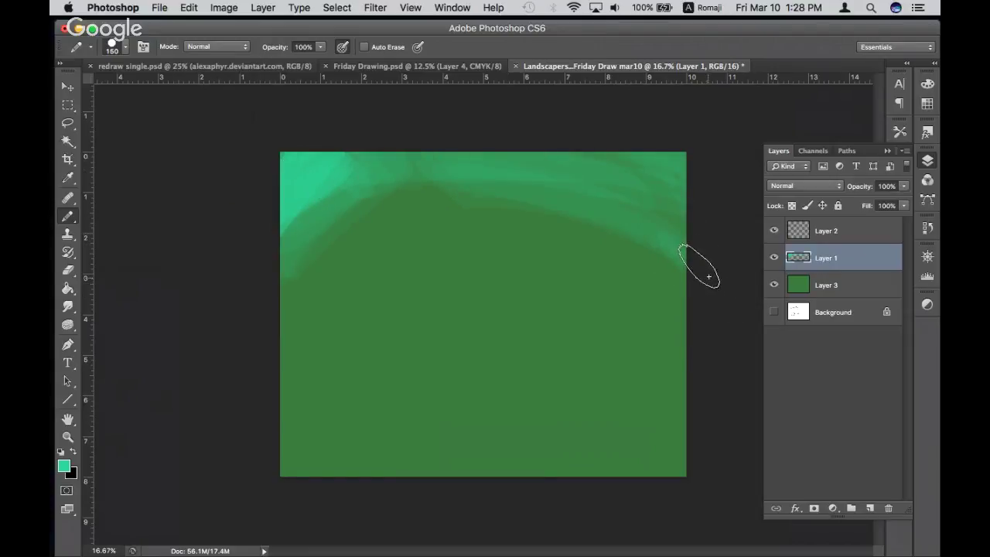
{"action": "left_click_drag", "start_coordinate": [696, 221], "coordinate": [471, 155]}
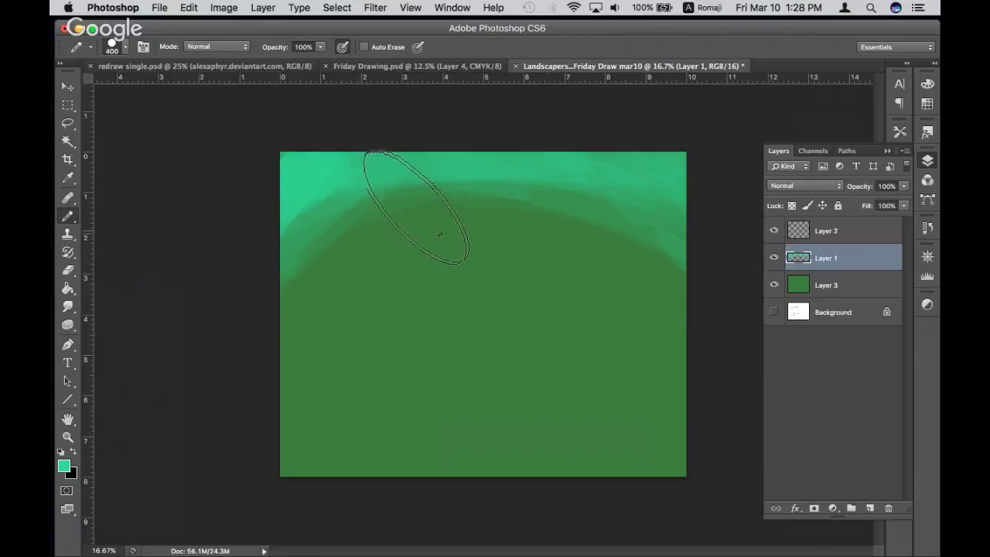
{"action": "key", "text": "bracketright"}
{"action": "key", "text": "bracketright"}
{"action": "key", "text": "bracketright"}
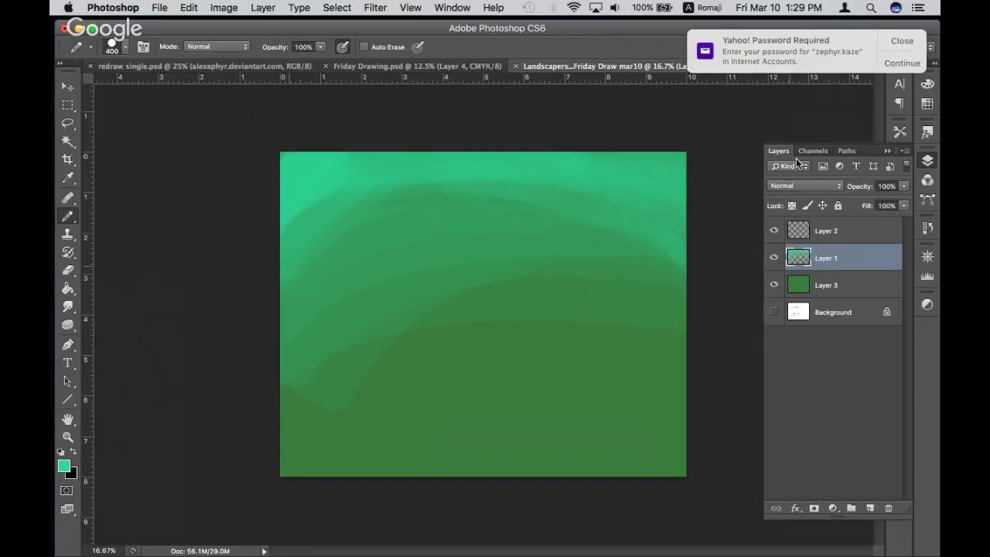
{"action": "left_click", "coordinate": [903, 39]}
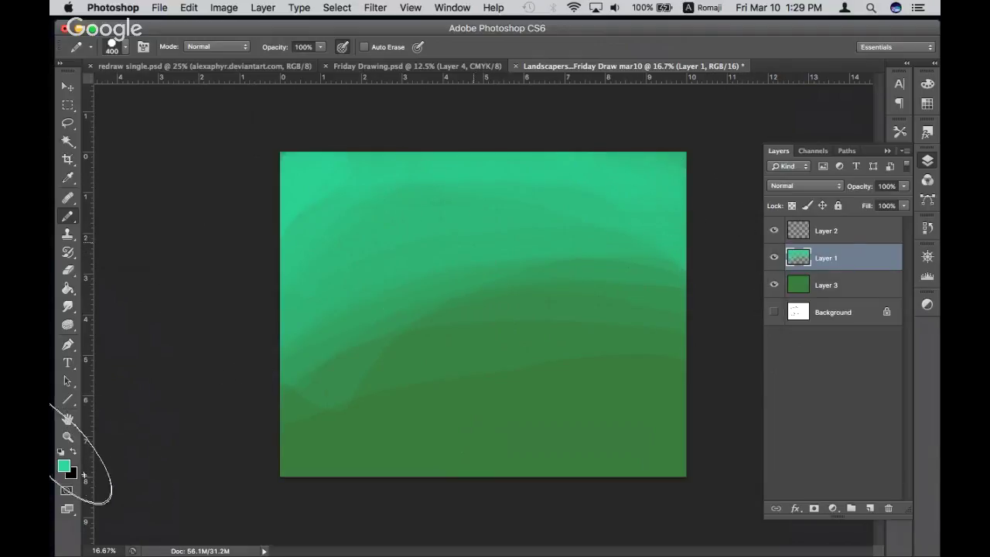
Set the foreground colour to pale green b1decd and add faint strokes to the top-right sky
{"action": "left_click", "coordinate": [68, 465]}
{"action": "left_click", "coordinate": [480, 248]}
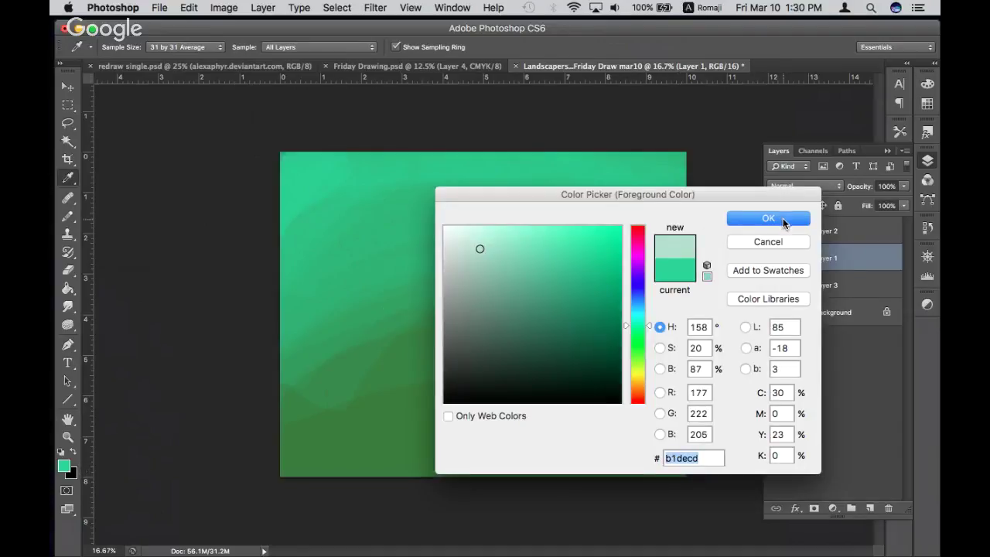
{"action": "left_click", "coordinate": [782, 218]}
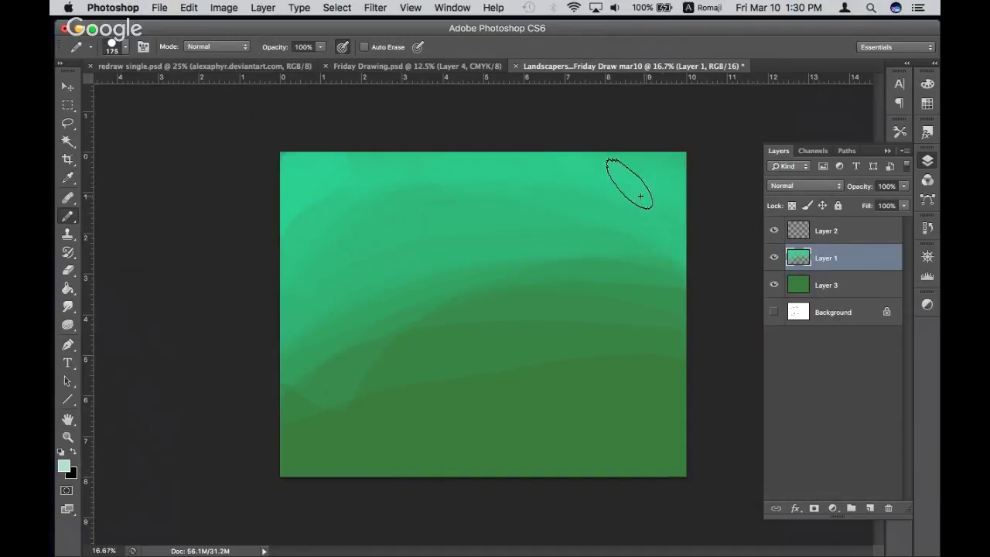
{"action": "left_click_drag", "start_coordinate": [596, 188], "coordinate": [674, 199]}
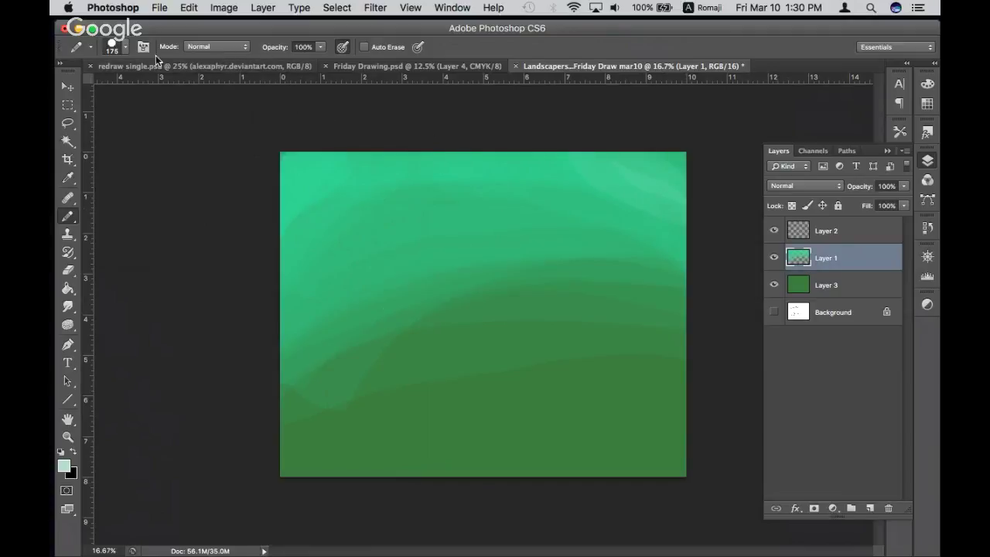
{"action": "left_click", "coordinate": [120, 48]}
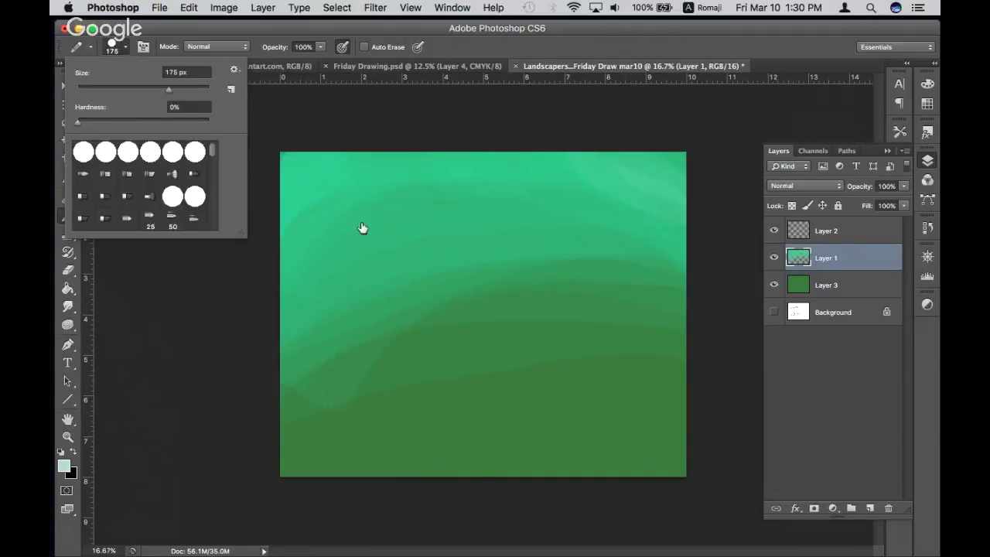
{"action": "left_click", "coordinate": [434, 208]}
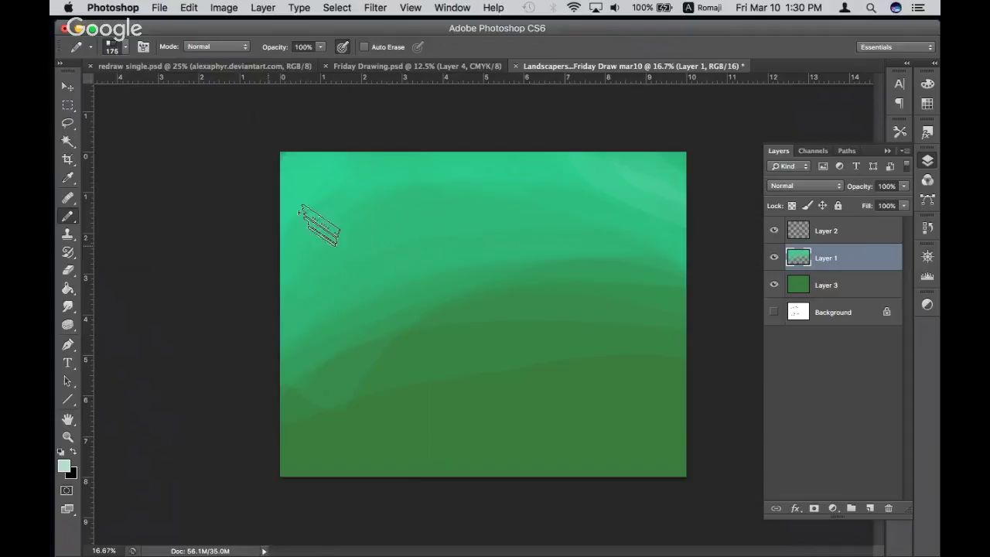
Try light strokes across the upper-left sky, undoing the unwanted streaks
{"action": "left_click_drag", "start_coordinate": [290, 267], "coordinate": [387, 197]}
{"action": "left_click_drag", "start_coordinate": [317, 232], "coordinate": [410, 179]}
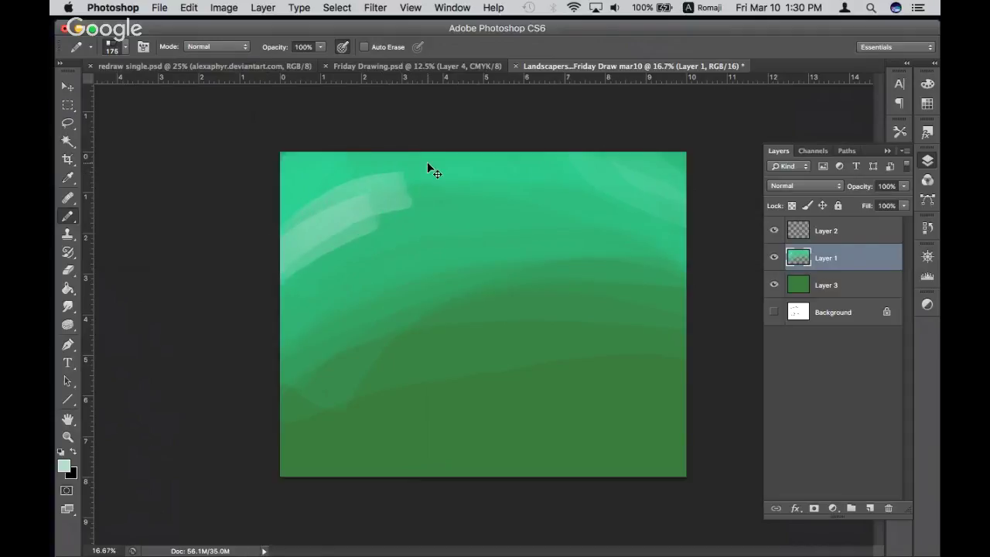
{"action": "key", "text": "super+equal"}
{"action": "key", "text": "super+z"}
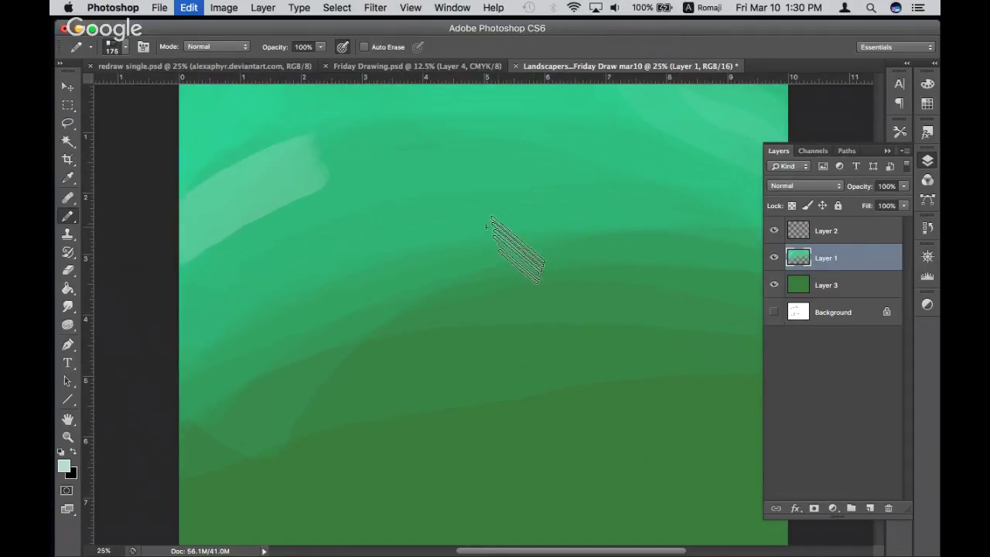
{"action": "key", "text": "super+alt+z"}
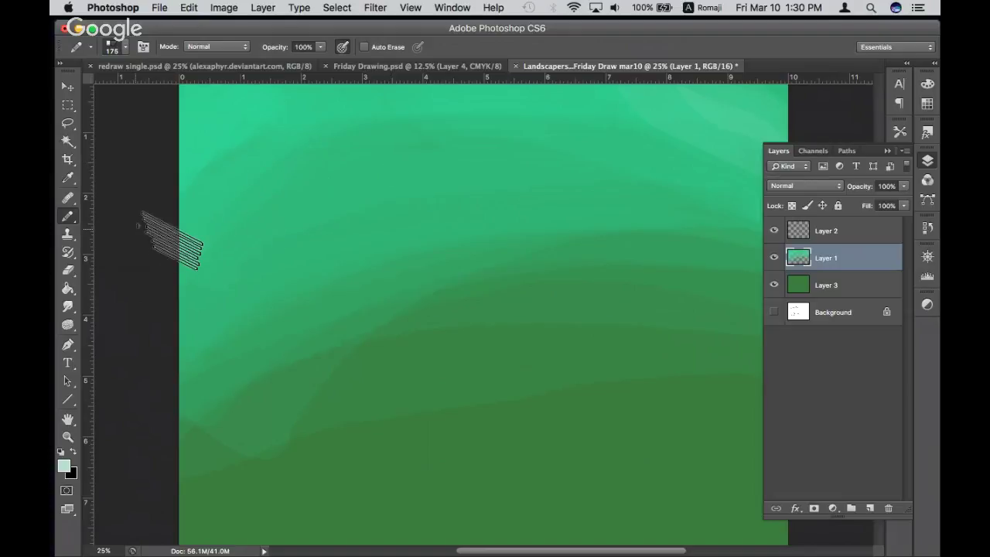
{"action": "left_click_drag", "start_coordinate": [221, 188], "coordinate": [317, 145]}
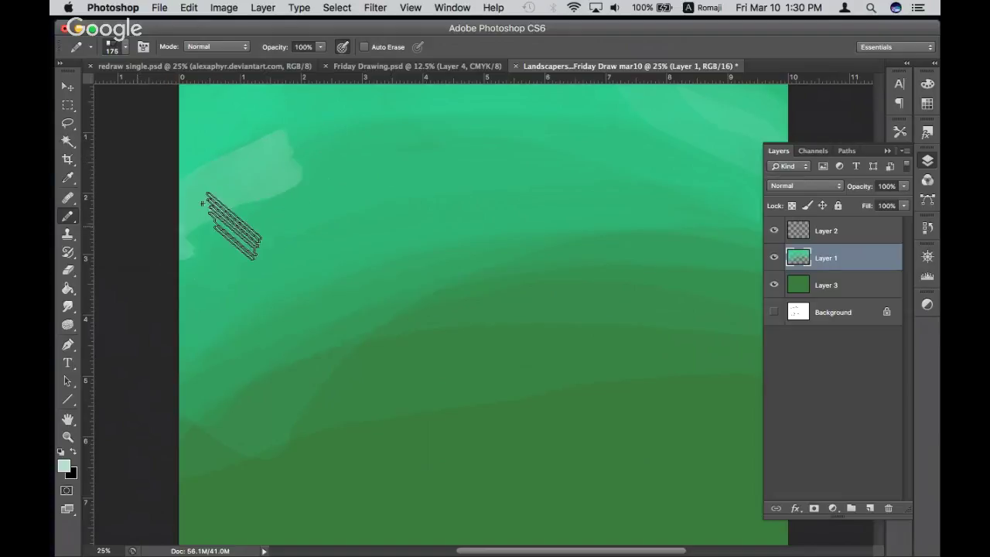
{"action": "left_click_drag", "start_coordinate": [232, 224], "coordinate": [445, 166]}
{"action": "key", "text": "super+minus"}
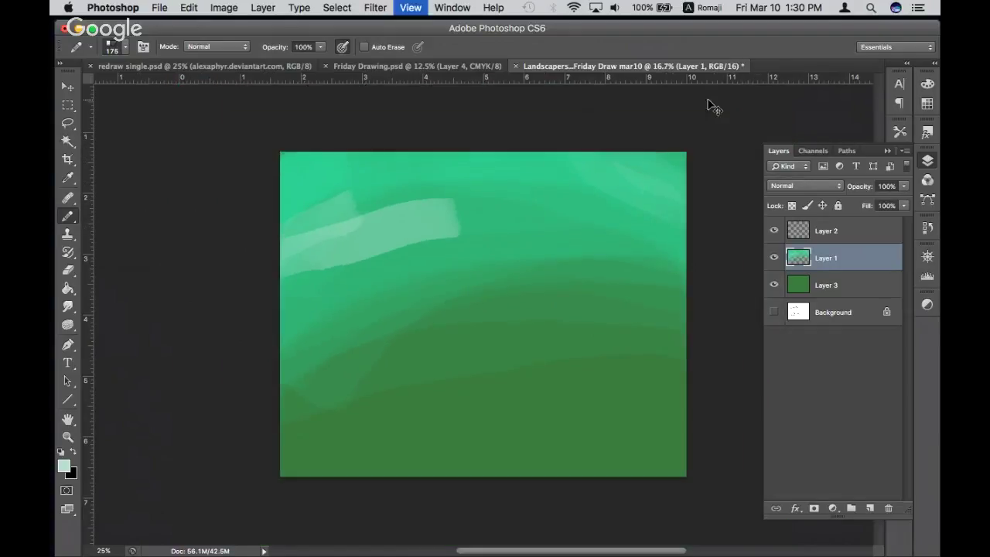
{"action": "key", "text": "super+z"}
{"action": "key", "text": "super+z"}
{"action": "key", "text": "super+z"}
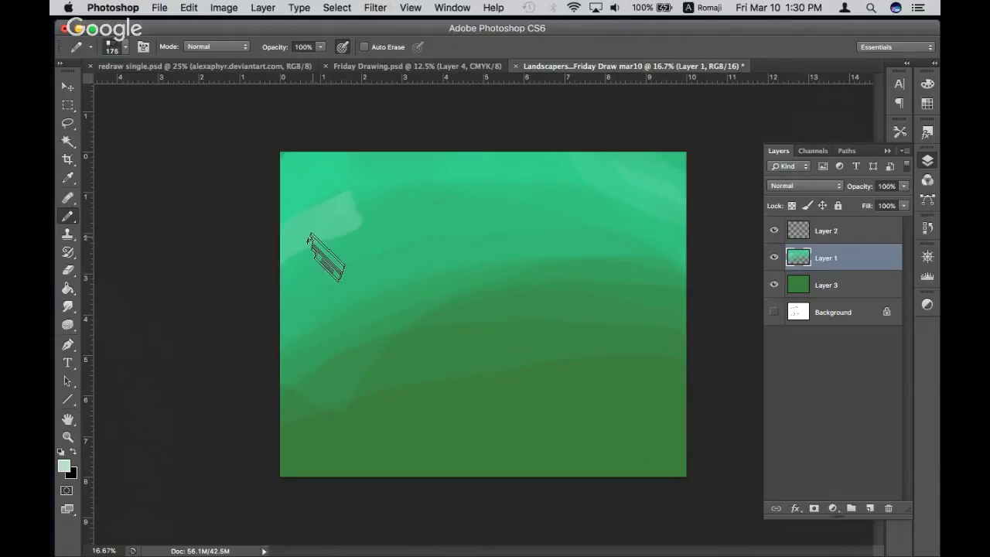
Paint two more light strokes on the upper left, then undo them after comparing
{"action": "mouse_move", "coordinate": [269, 265]}
{"action": "left_mouse_down"}
{"action": "mouse_move", "coordinate": [303, 221]}
{"action": "mouse_move", "coordinate": [360, 183]}
{"action": "mouse_move", "coordinate": [408, 209]}
{"action": "mouse_move", "coordinate": [377, 200]}
{"action": "left_mouse_up"}
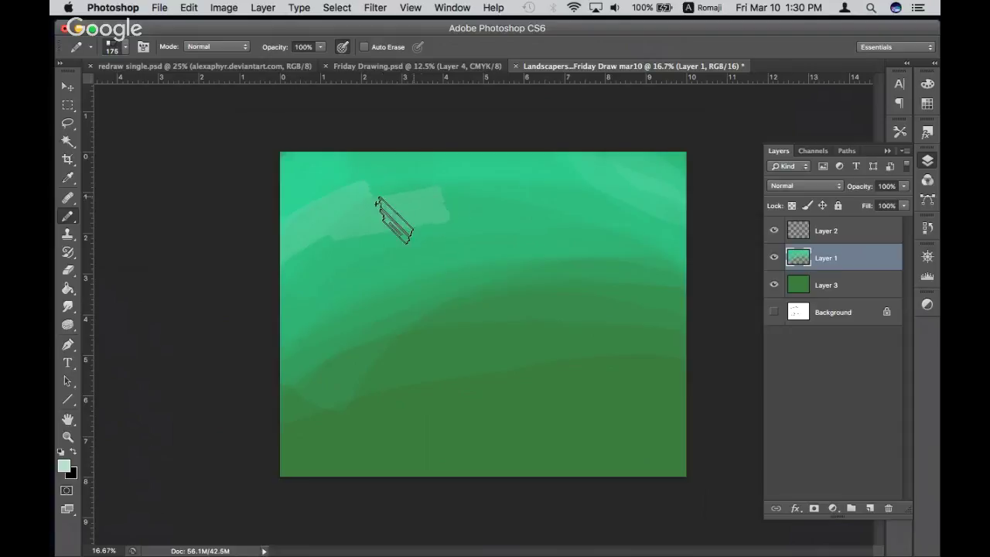
{"action": "left_click_drag", "start_coordinate": [310, 218], "coordinate": [271, 286]}
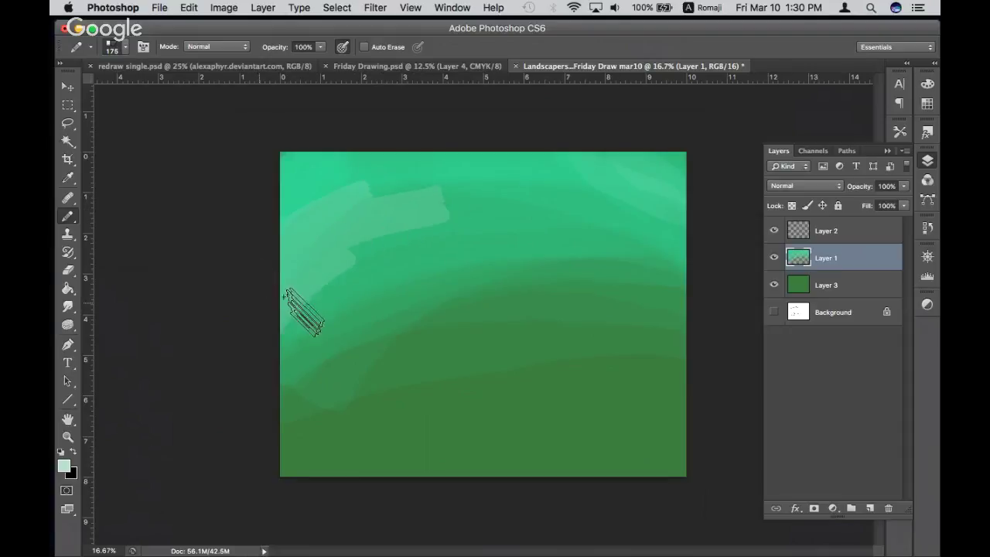
{"action": "key", "text": "super+alt+z"}
{"action": "key", "text": "super+alt+z"}
{"action": "key", "text": "super+alt+z"}
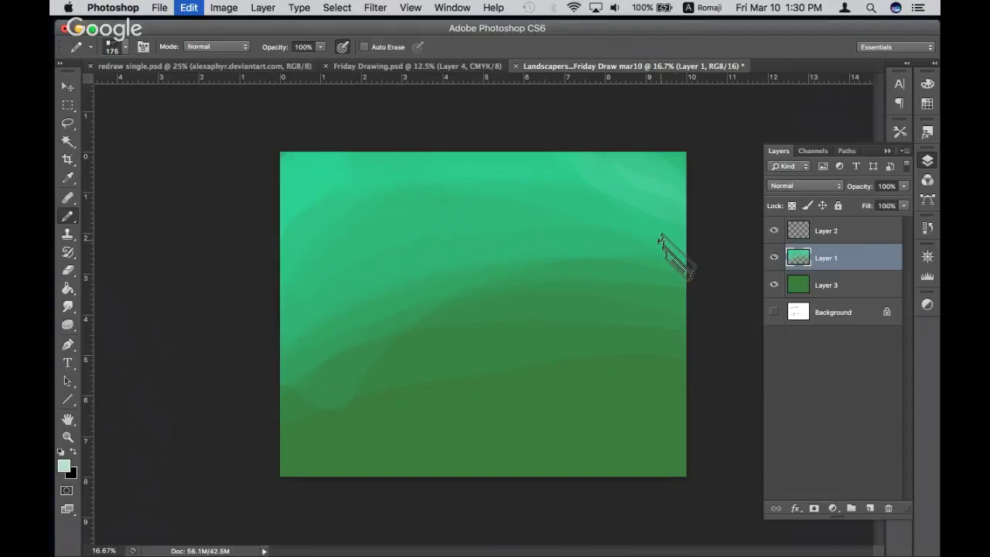
{"action": "key", "text": "super+shift+z"}
{"action": "key", "text": "super+shift+z"}
{"action": "key", "text": "super+shift+z"}
{"action": "key", "text": "super+alt+z"}
{"action": "key", "text": "super+alt+z"}
{"action": "key", "text": "super+alt+z"}
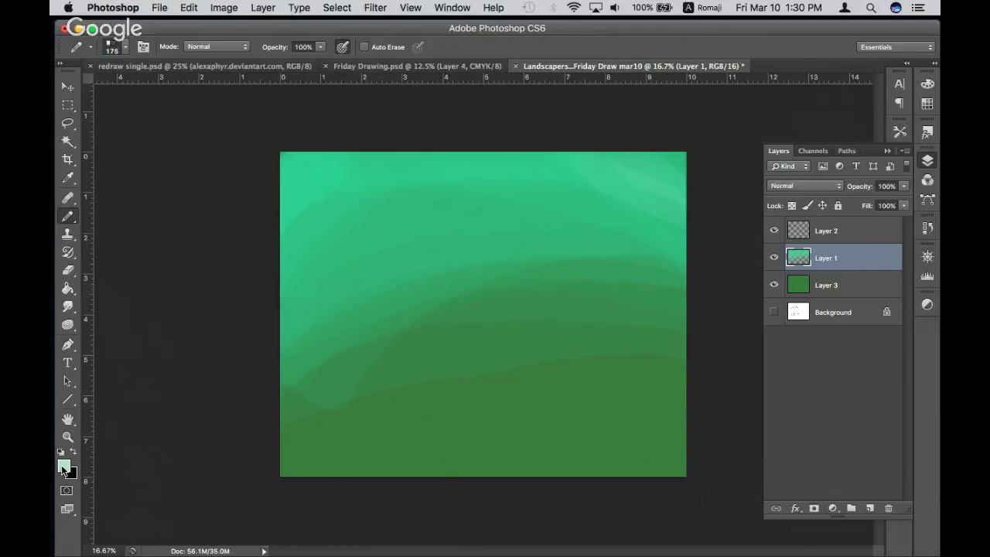
Set the foreground colour to a duller dark green sampled from the canvas
{"action": "left_click", "coordinate": [65, 467]}
{"action": "left_click", "coordinate": [637, 343]}
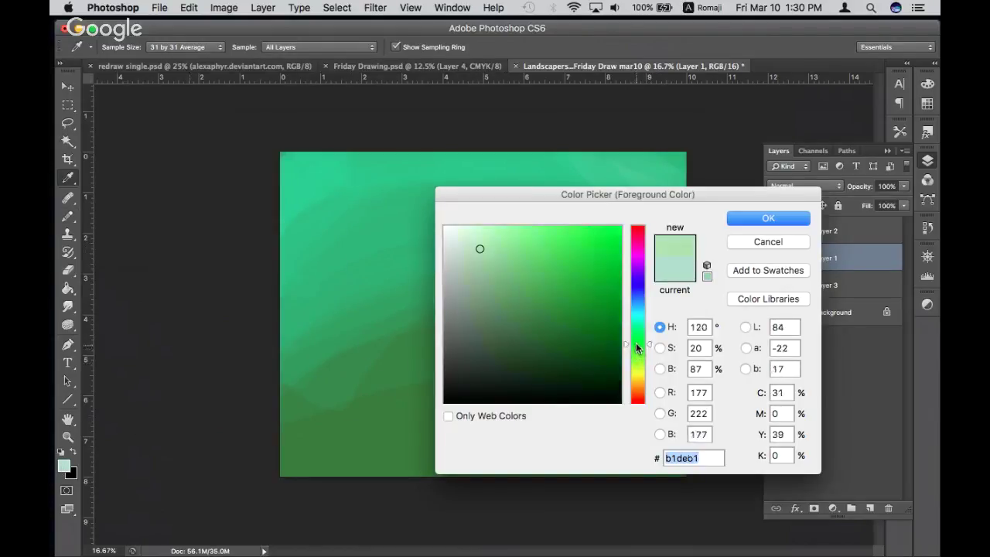
{"action": "left_click", "coordinate": [572, 277]}
{"action": "left_click", "coordinate": [409, 419]}
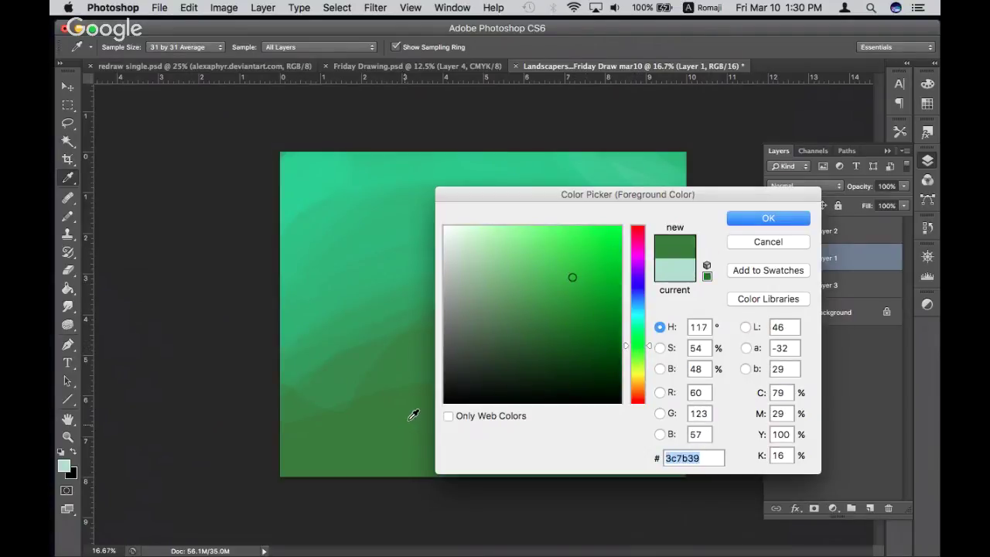
{"action": "left_click_drag", "start_coordinate": [530, 297], "coordinate": [521, 302]}
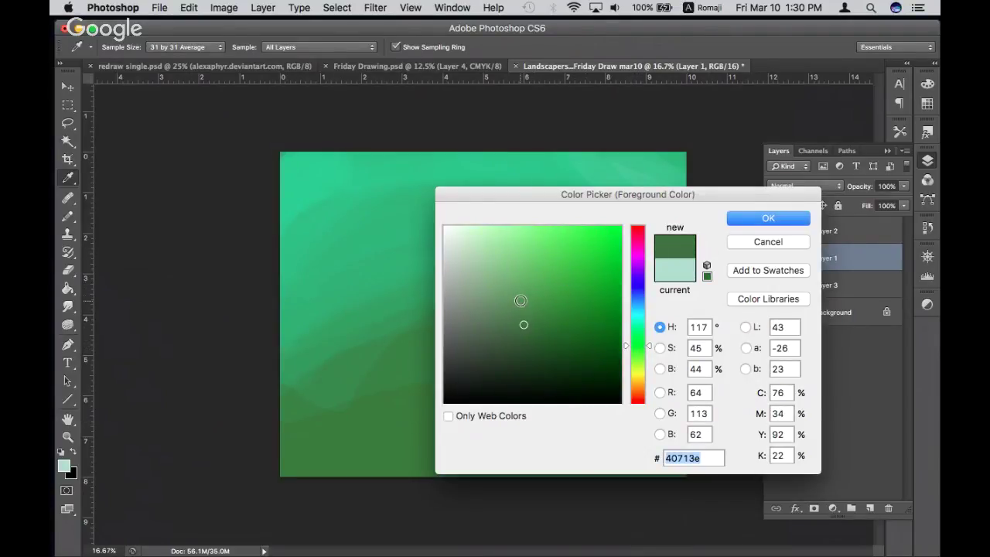
{"action": "left_click", "coordinate": [521, 300]}
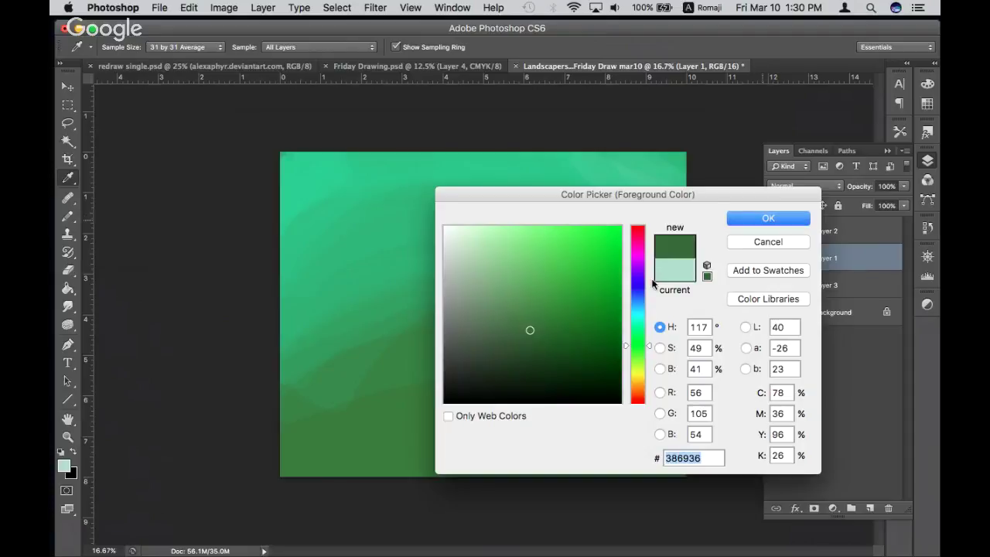
{"action": "left_click", "coordinate": [773, 220]}
Paint jagged dark green mountains along the canvas bottom with the pencil
{"action": "key", "text": "b"}
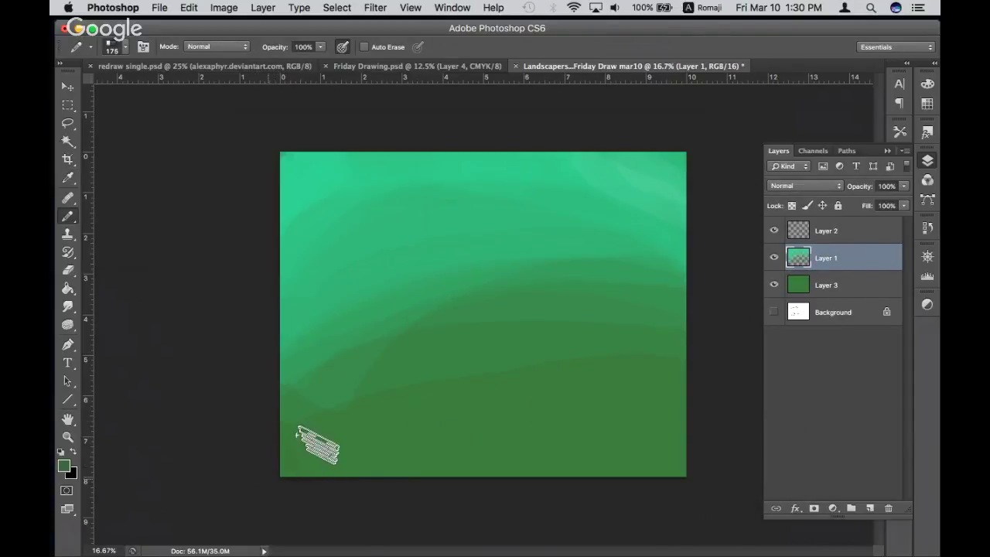
{"action": "left_click_drag", "start_coordinate": [320, 470], "coordinate": [518, 397]}
{"action": "left_click_drag", "start_coordinate": [599, 425], "coordinate": [685, 464]}
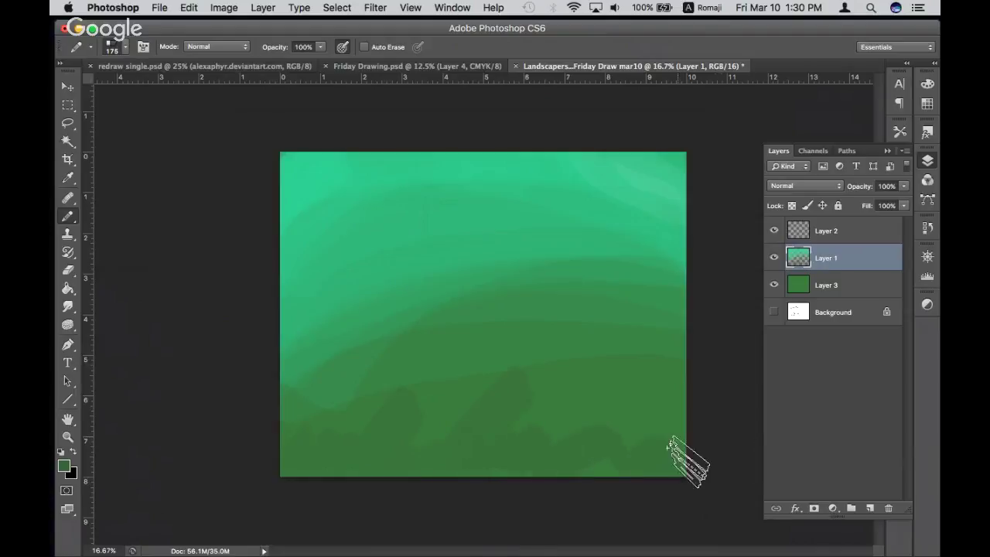
{"action": "left_click_drag", "start_coordinate": [553, 460], "coordinate": [487, 433]}
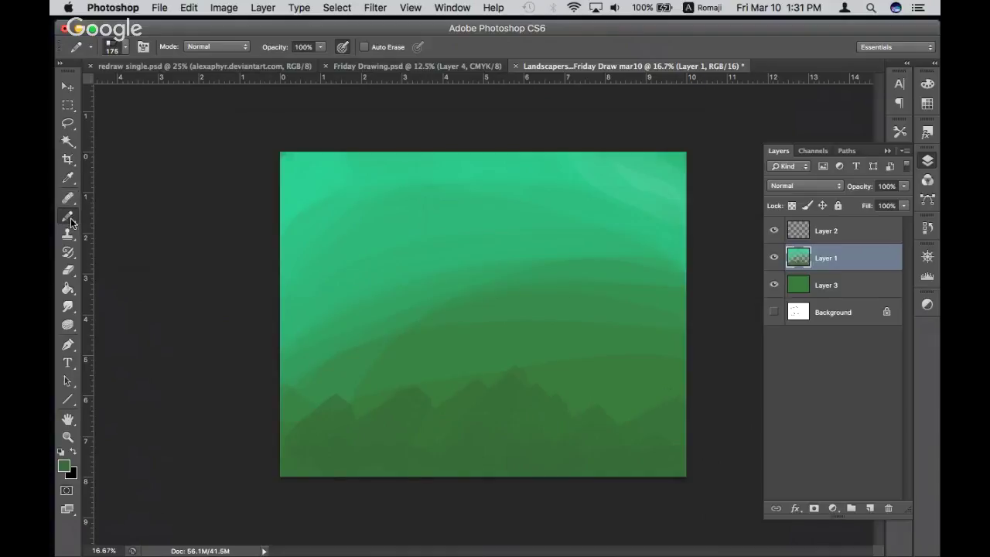
Switch to the soft round Brush tool, undoing the test strokes
{"action": "left_click", "coordinate": [125, 48]}
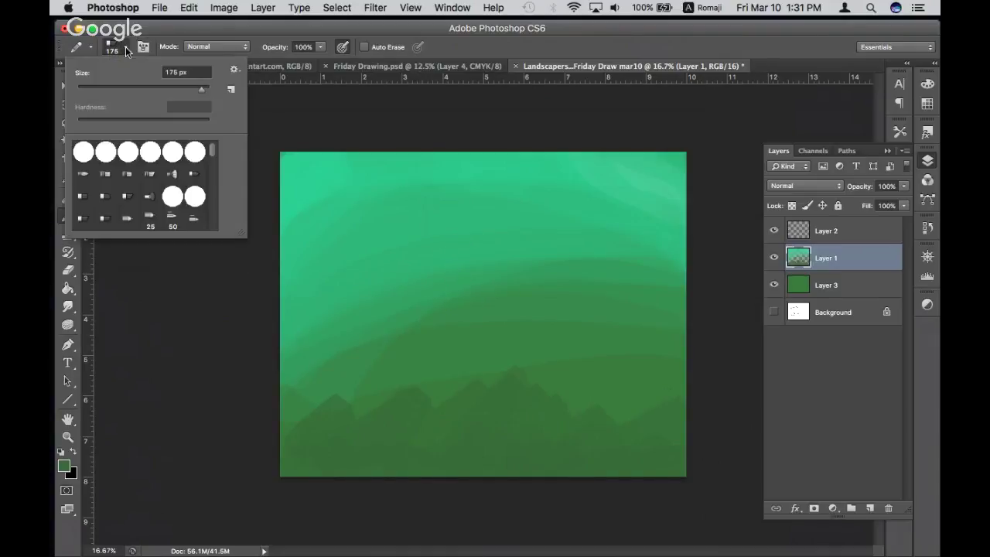
{"action": "left_click", "coordinate": [86, 157]}
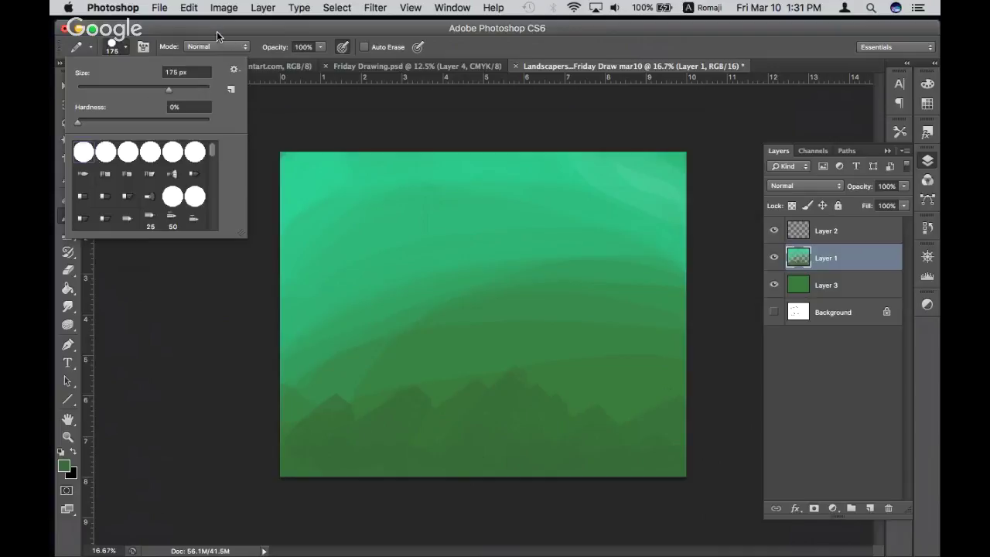
{"action": "left_click", "coordinate": [218, 26]}
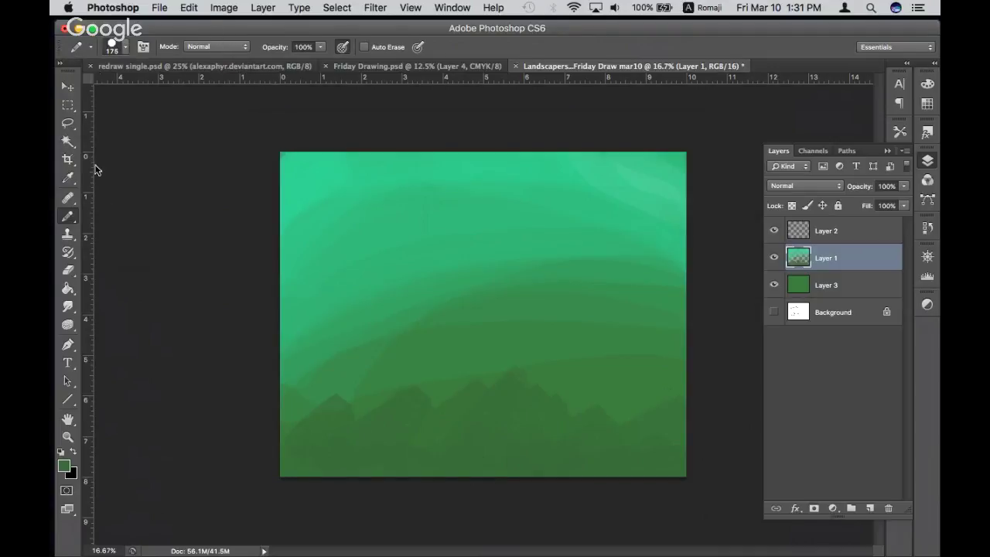
{"action": "left_click_drag", "start_coordinate": [415, 222], "coordinate": [456, 280]}
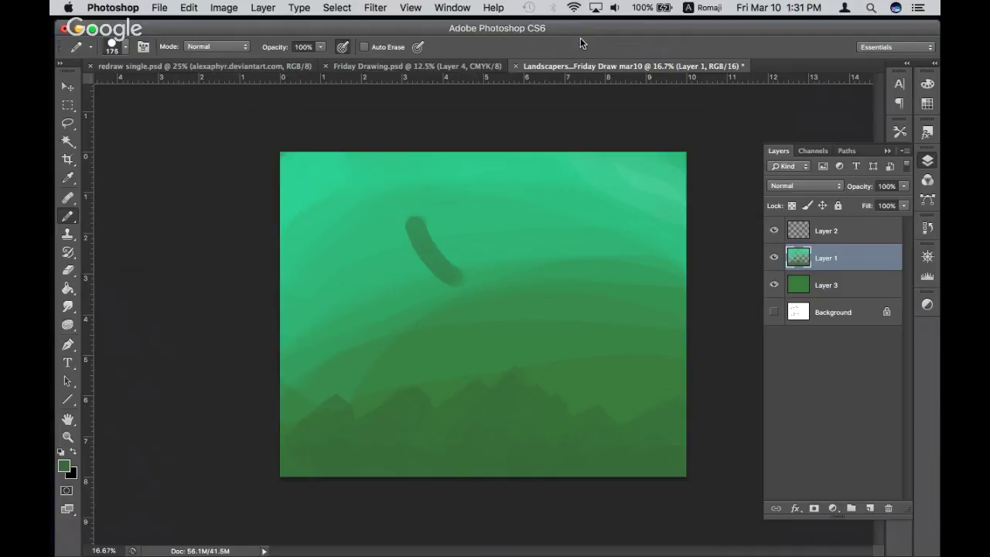
{"action": "key", "text": "ctrl+z"}
{"action": "key", "text": "bracketleft"}
{"action": "key", "text": "bracketleft"}
{"action": "key", "text": "bracketleft"}
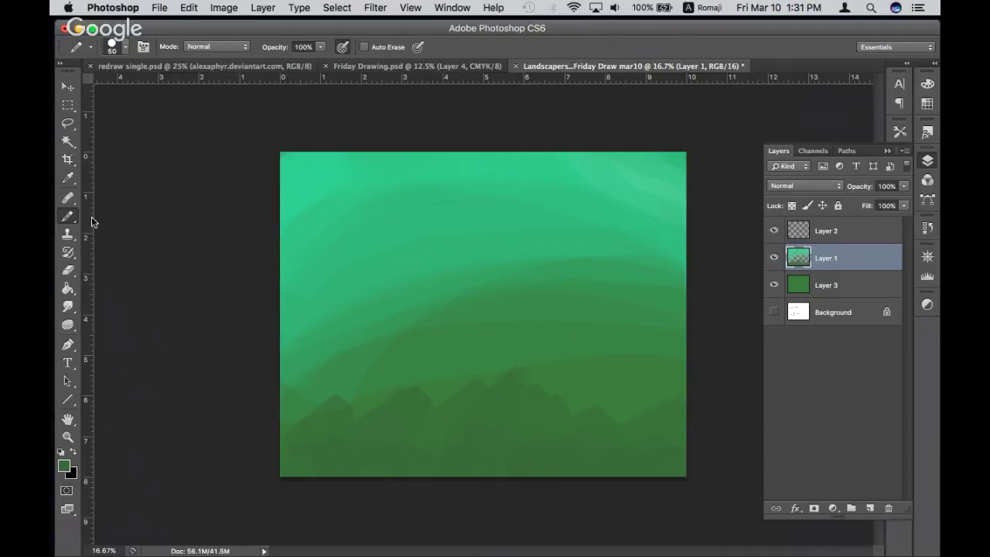
{"action": "right_click", "coordinate": [70, 221]}
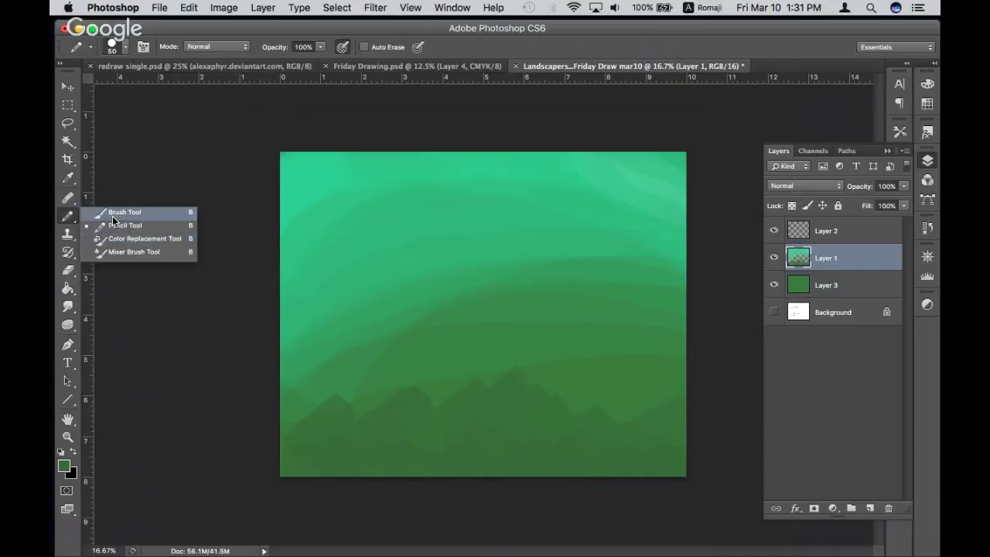
{"action": "left_click", "coordinate": [114, 213]}
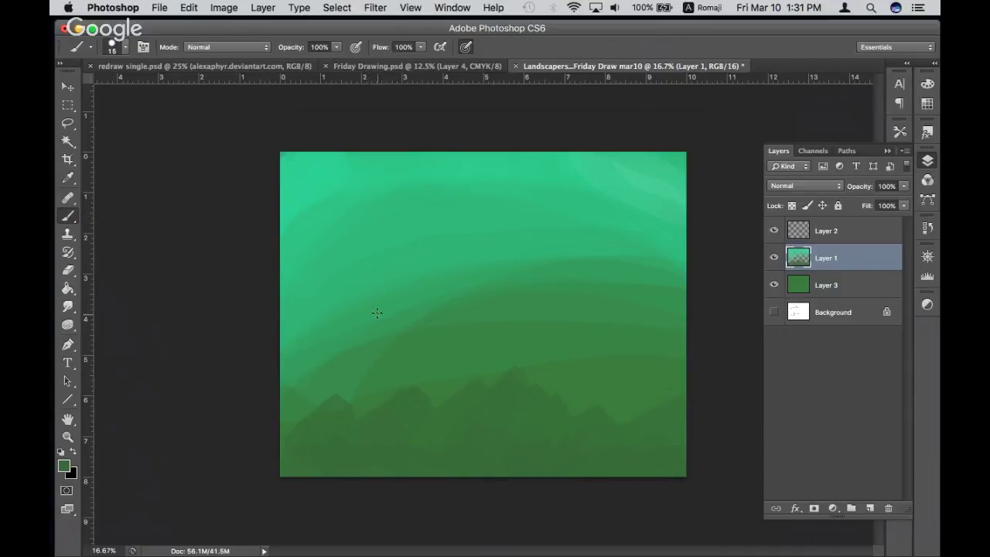
{"action": "key", "text": "bracketright"}
{"action": "key", "text": "bracketright"}
{"action": "key", "text": "bracketright"}
{"action": "left_click_drag", "start_coordinate": [360, 334], "coordinate": [444, 280]}
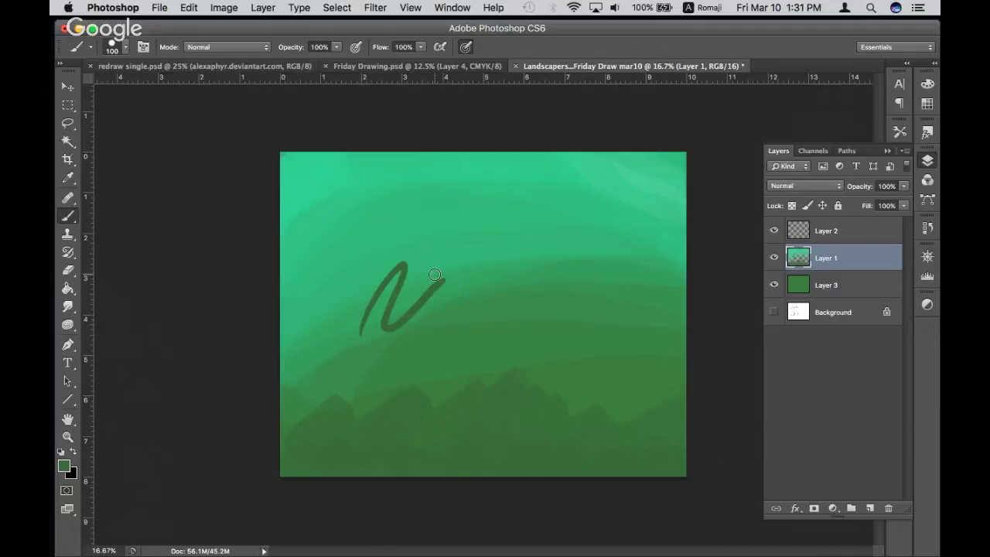
{"action": "key", "text": "ctrl+z"}
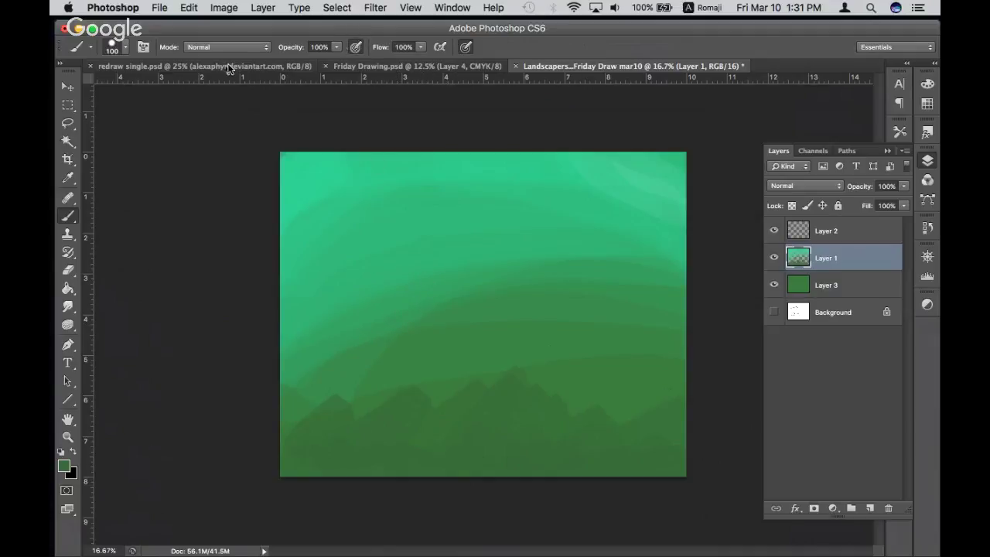
Paint a broad dark green hill over the mountains with a textured 250 px tip
{"action": "left_click", "coordinate": [119, 46]}
{"action": "left_click", "coordinate": [127, 196]}
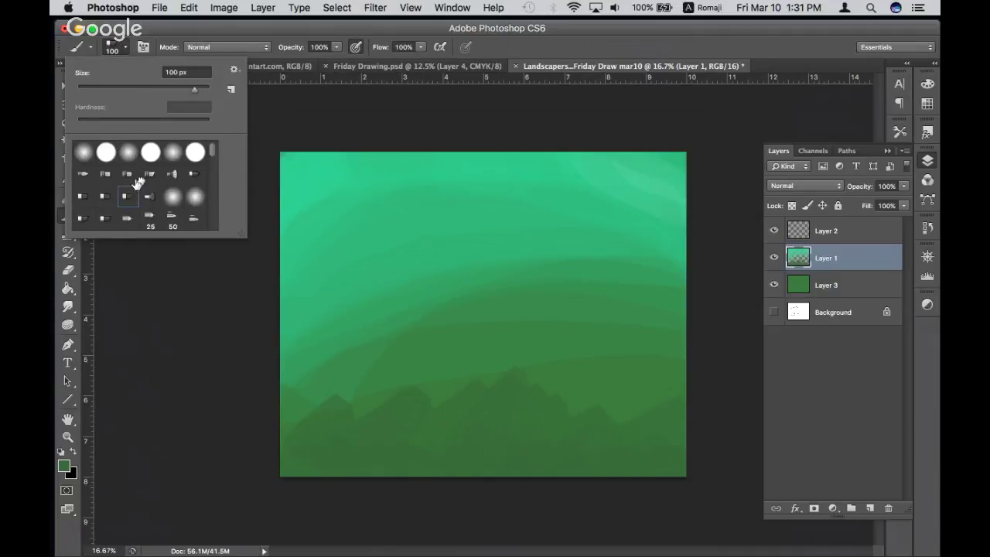
{"action": "left_click", "coordinate": [530, 100]}
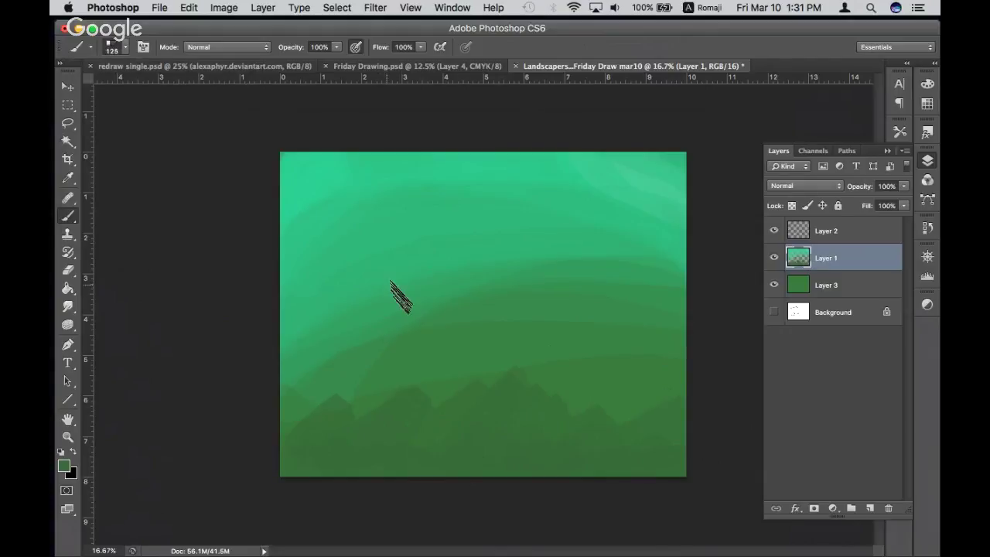
{"action": "key", "text": "bracketright"}
{"action": "key", "text": "bracketright"}
{"action": "key", "text": "bracketright"}
{"action": "left_click_drag", "start_coordinate": [317, 310], "coordinate": [286, 341]}
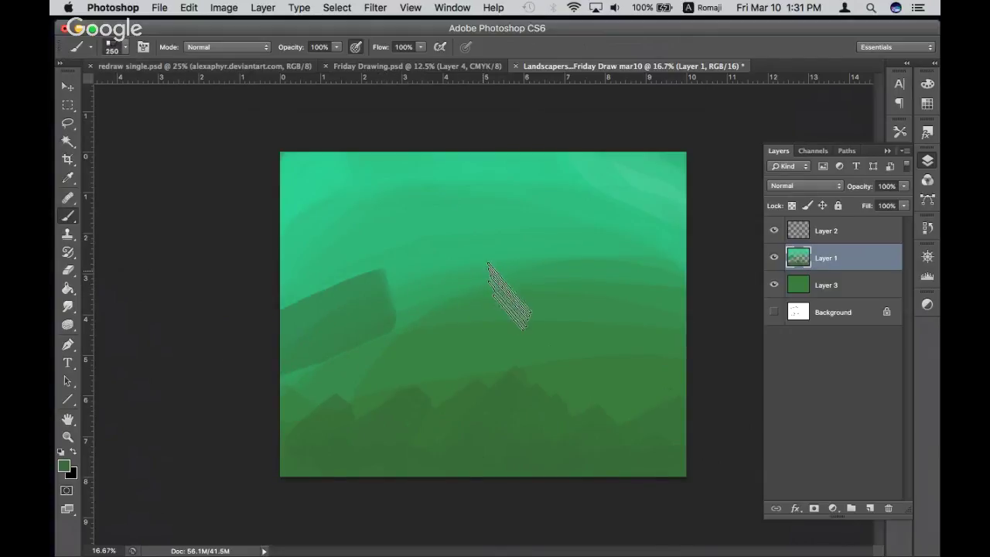
{"action": "key", "text": "ctrl+z"}
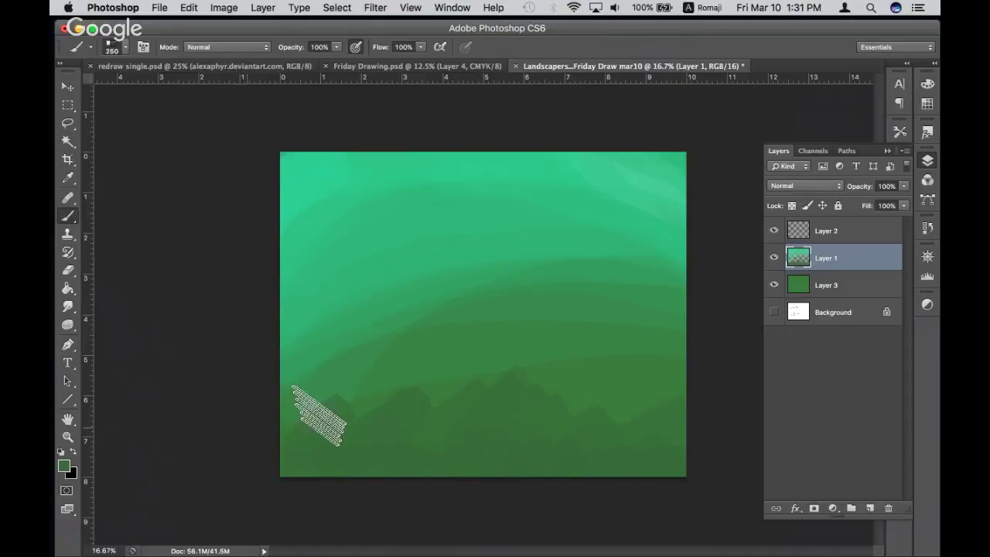
{"action": "left_click_drag", "start_coordinate": [345, 442], "coordinate": [610, 398]}
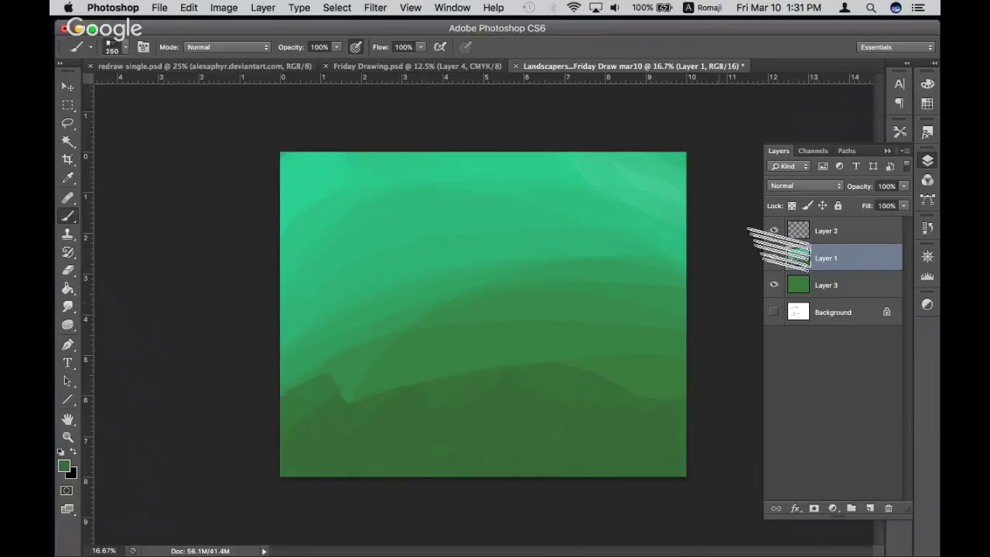
Add an empty Layer 4 above Layer 1 and switch to the Pencil tool
{"action": "left_click", "coordinate": [868, 507]}
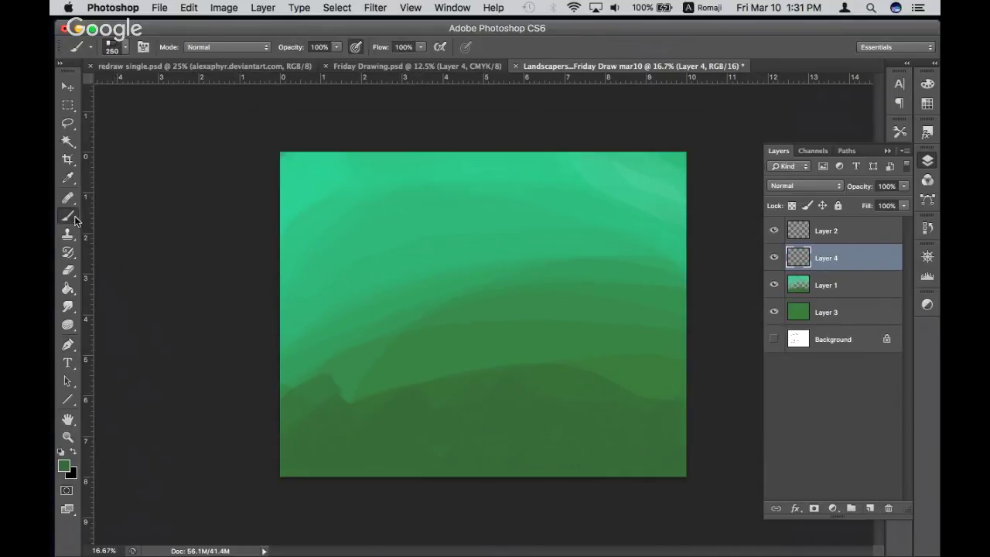
{"action": "left_click_drag", "start_coordinate": [71, 219], "coordinate": [100, 227]}
{"action": "left_click", "coordinate": [114, 229]}
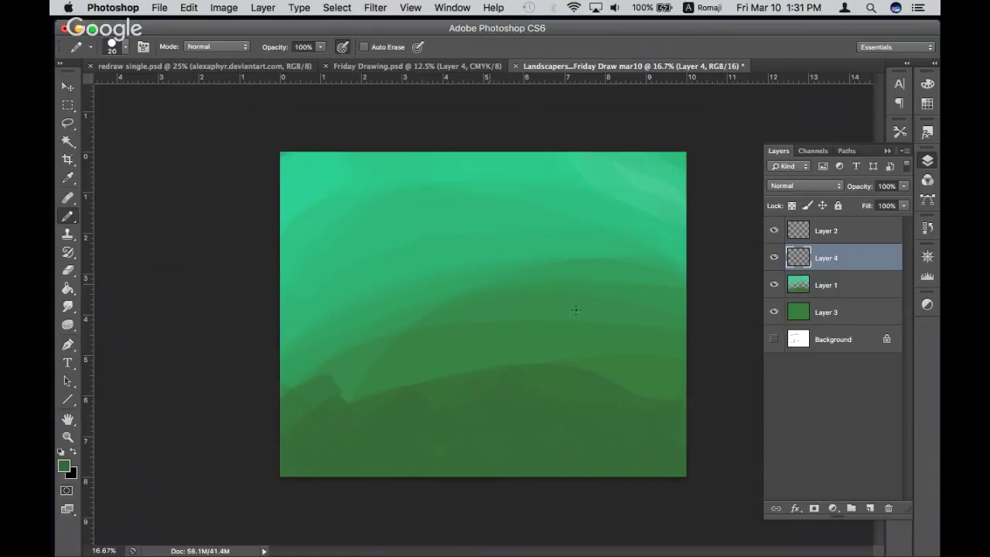
Zoom in and sketch the outline of a round rock on the right
{"action": "key", "text": "ctrl+plus"}
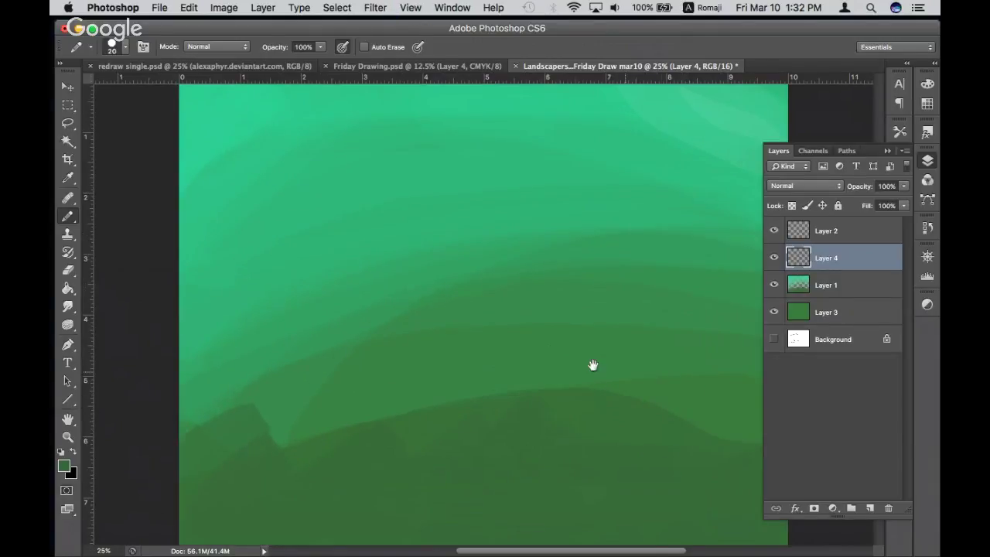
{"action": "scroll", "coordinate": [592, 364], "scroll_direction": "right", "scroll_amount": 3}
{"action": "scroll", "coordinate": [592, 364], "scroll_direction": "down", "scroll_amount": 2}
{"action": "left_click_drag", "start_coordinate": [654, 137], "coordinate": [564, 296]}
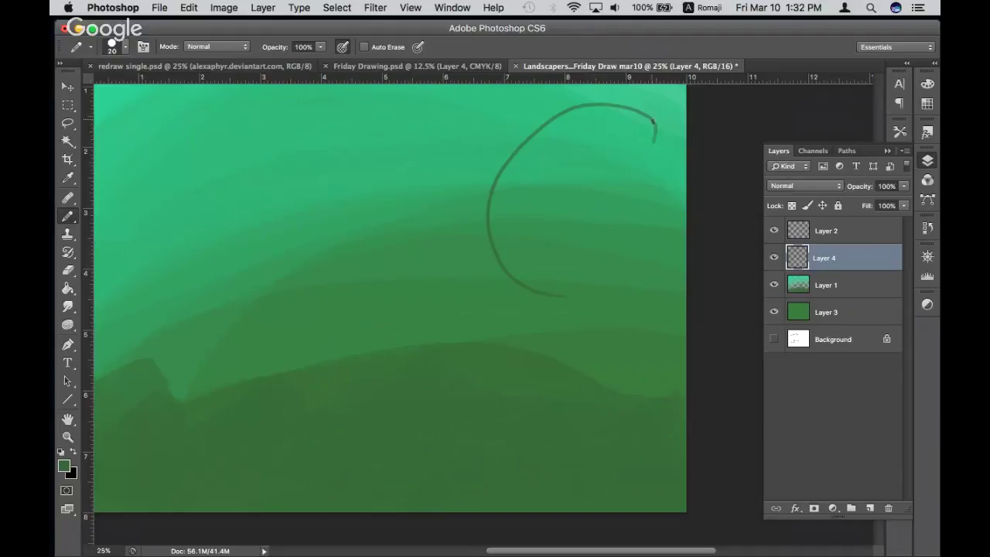
{"action": "mouse_move", "coordinate": [652, 122]}
{"action": "left_mouse_down"}
{"action": "mouse_move", "coordinate": [664, 276]}
{"action": "mouse_move", "coordinate": [510, 278]}
{"action": "left_mouse_up"}
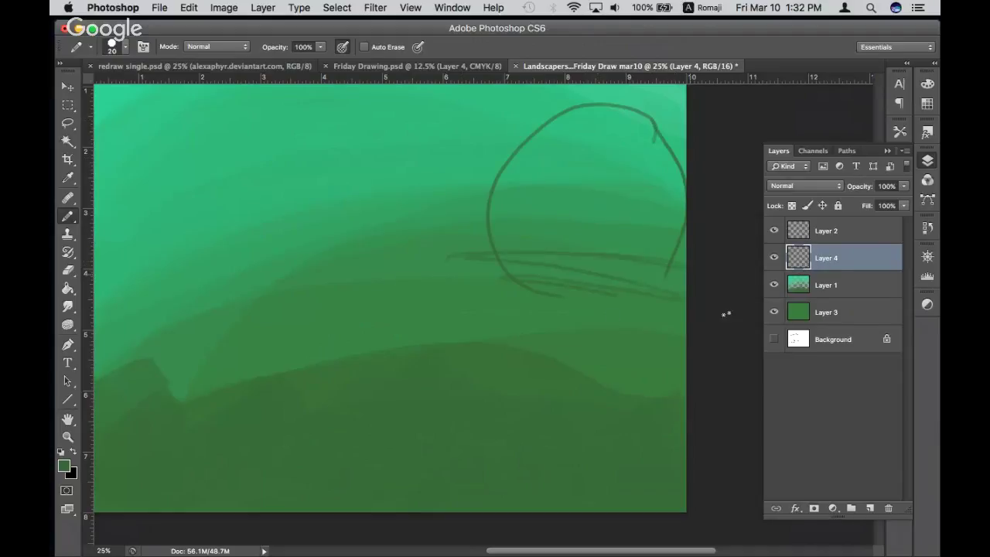
Sketch a zigzag sky line labelled 'sky' and a faint line across the lower hills
{"action": "key", "text": "ctrl+minus"}
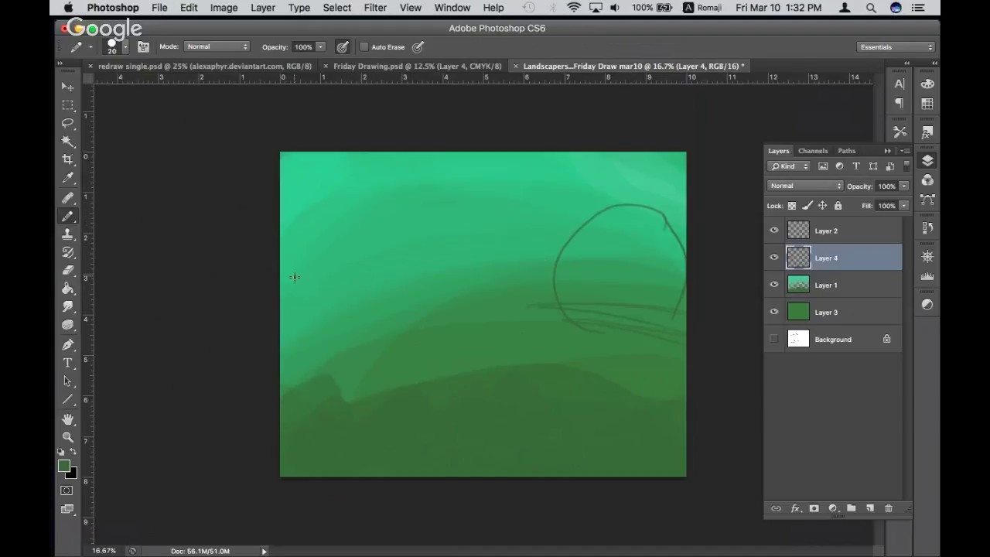
{"action": "mouse_move", "coordinate": [355, 263]}
{"action": "left_mouse_down"}
{"action": "mouse_move", "coordinate": [325, 261]}
{"action": "mouse_move", "coordinate": [281, 288]}
{"action": "mouse_move", "coordinate": [370, 252]}
{"action": "mouse_move", "coordinate": [558, 231]}
{"action": "left_mouse_up"}
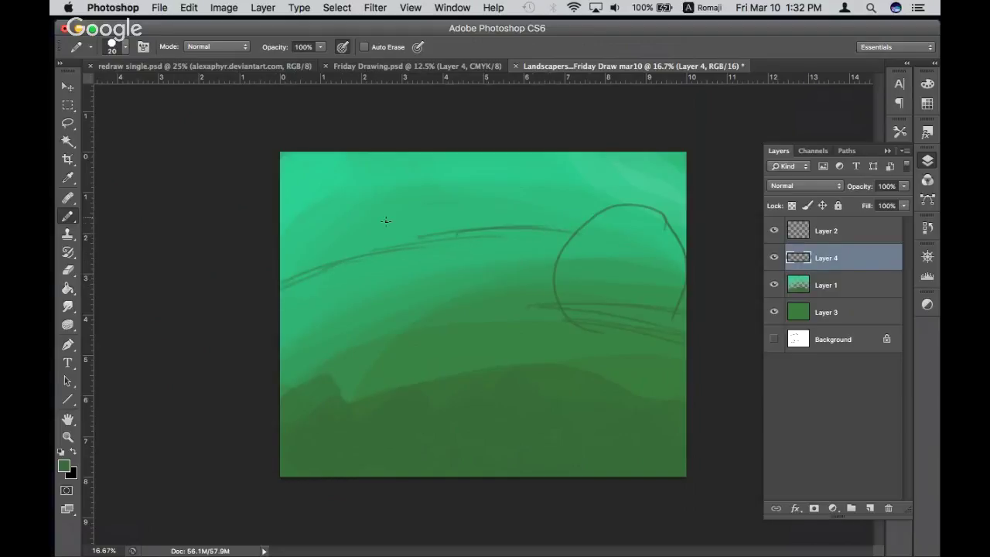
{"action": "left_click_drag", "start_coordinate": [345, 227], "coordinate": [409, 217]}
{"action": "mouse_move", "coordinate": [367, 183]}
{"action": "left_mouse_down"}
{"action": "mouse_move", "coordinate": [354, 202]}
{"action": "mouse_move", "coordinate": [374, 203]}
{"action": "left_mouse_up"}
{"action": "left_click_drag", "start_coordinate": [392, 181], "coordinate": [395, 203]}
{"action": "mouse_move", "coordinate": [396, 186]}
{"action": "left_mouse_down"}
{"action": "mouse_move", "coordinate": [402, 195]}
{"action": "mouse_move", "coordinate": [387, 208]}
{"action": "left_mouse_up"}
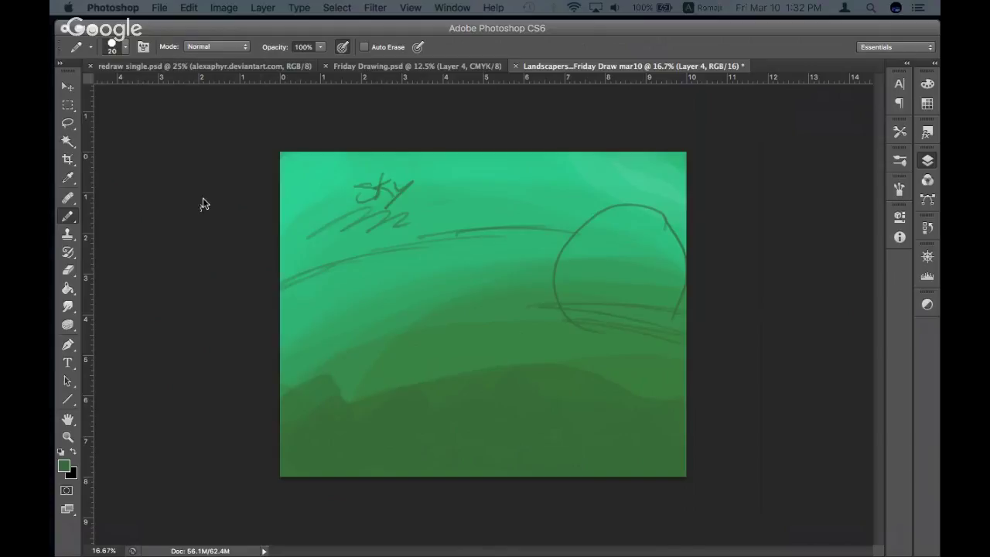
{"action": "key", "text": "F7"}
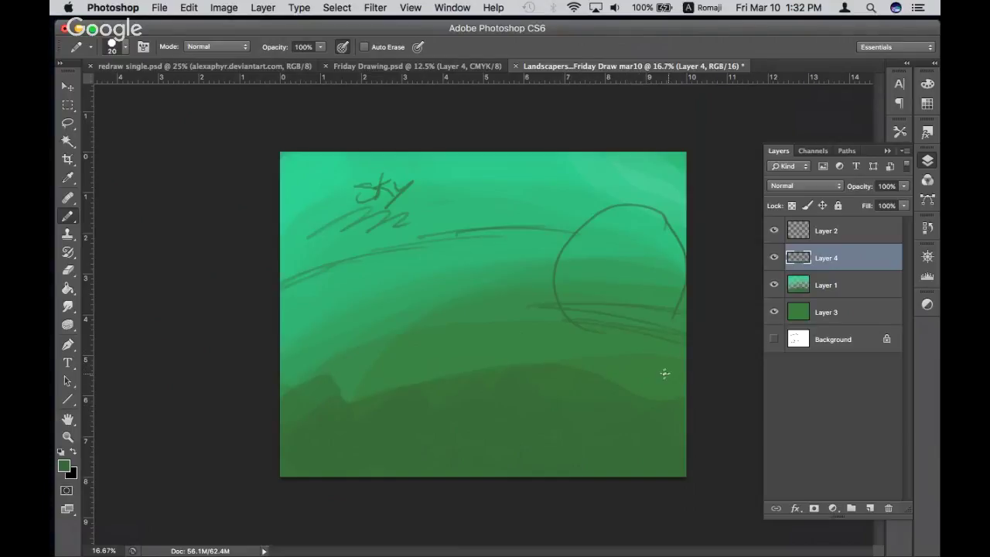
{"action": "left_click_drag", "start_coordinate": [640, 357], "coordinate": [496, 356]}
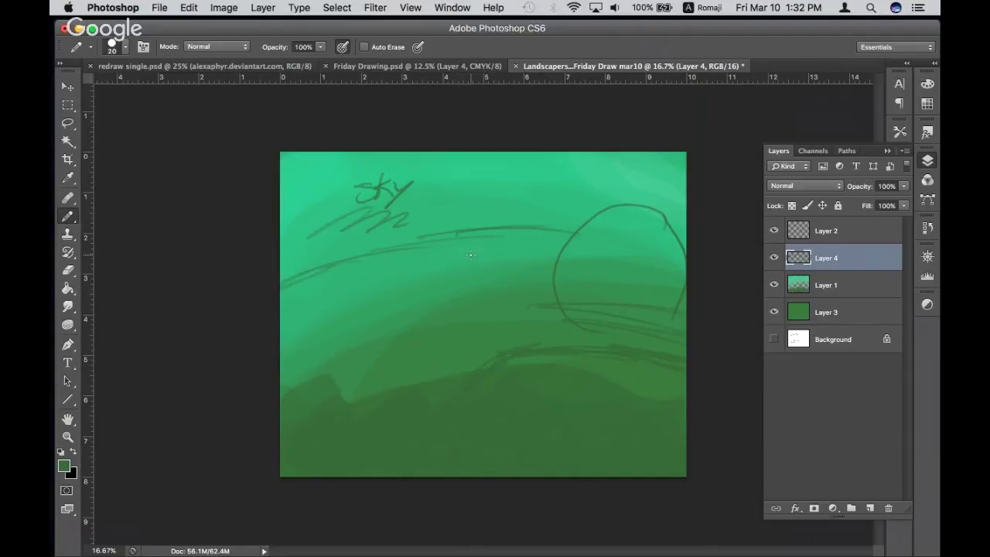
Make Layer 2 active and set the foreground colour to pale mint bcfce9
{"action": "left_click", "coordinate": [822, 231]}
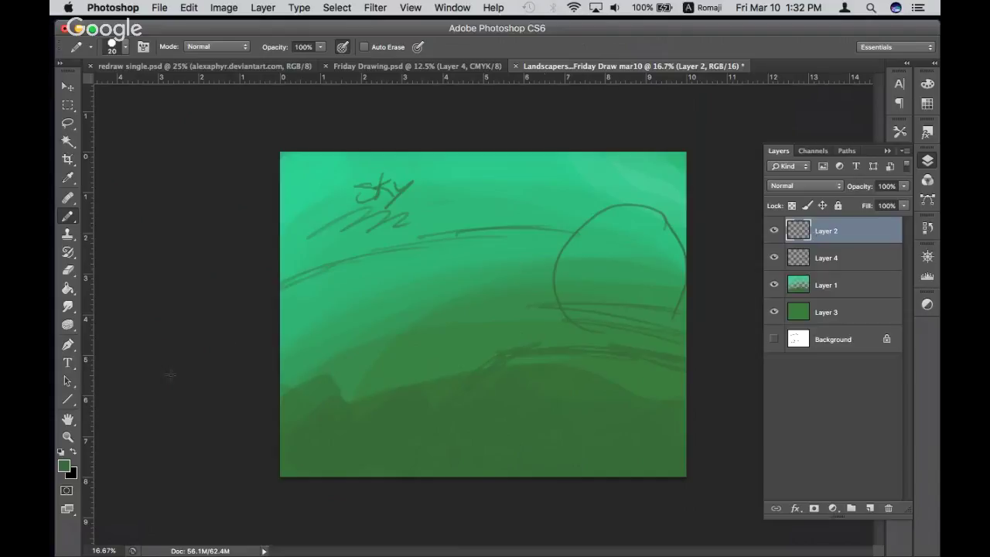
{"action": "left_click", "coordinate": [65, 467]}
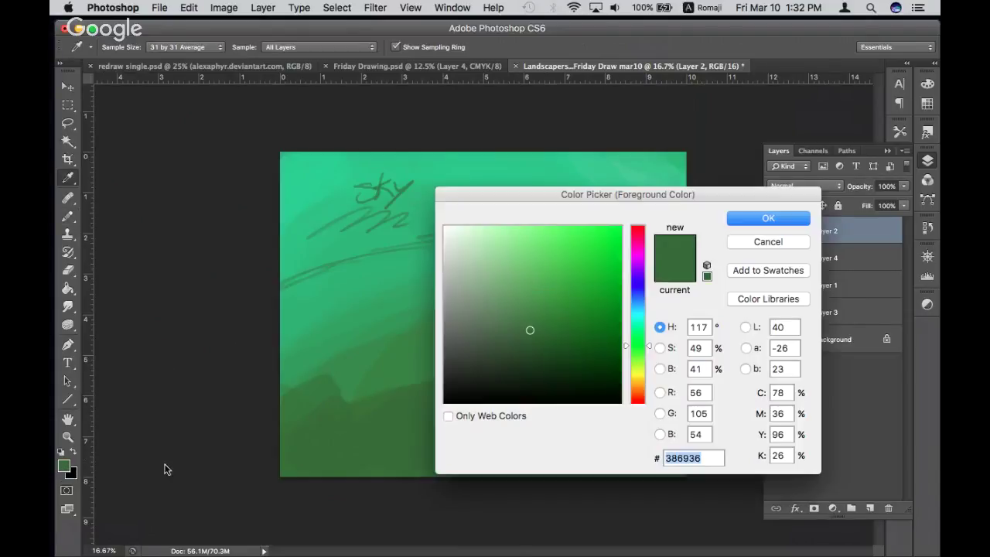
{"action": "left_click", "coordinate": [463, 243]}
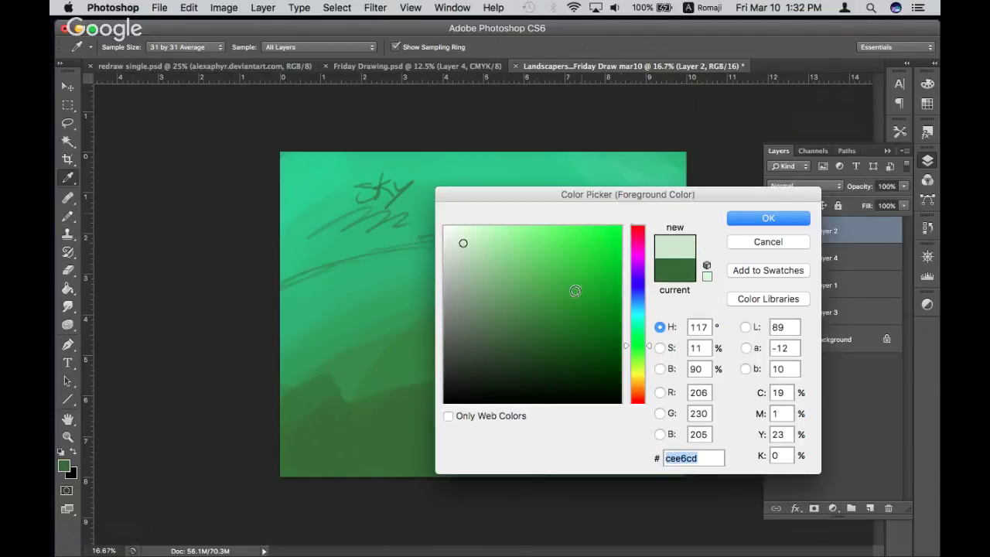
{"action": "left_click_drag", "start_coordinate": [628, 325], "coordinate": [637, 321]}
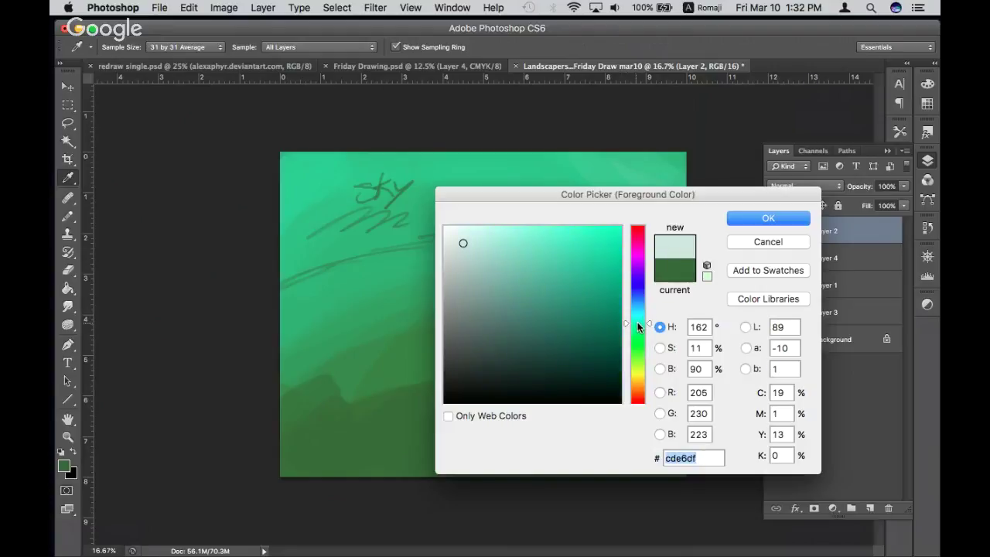
{"action": "mouse_move", "coordinate": [506, 267]}
{"action": "left_mouse_down"}
{"action": "mouse_move", "coordinate": [497, 242]}
{"action": "mouse_move", "coordinate": [526, 232]}
{"action": "mouse_move", "coordinate": [489, 228]}
{"action": "left_mouse_up"}
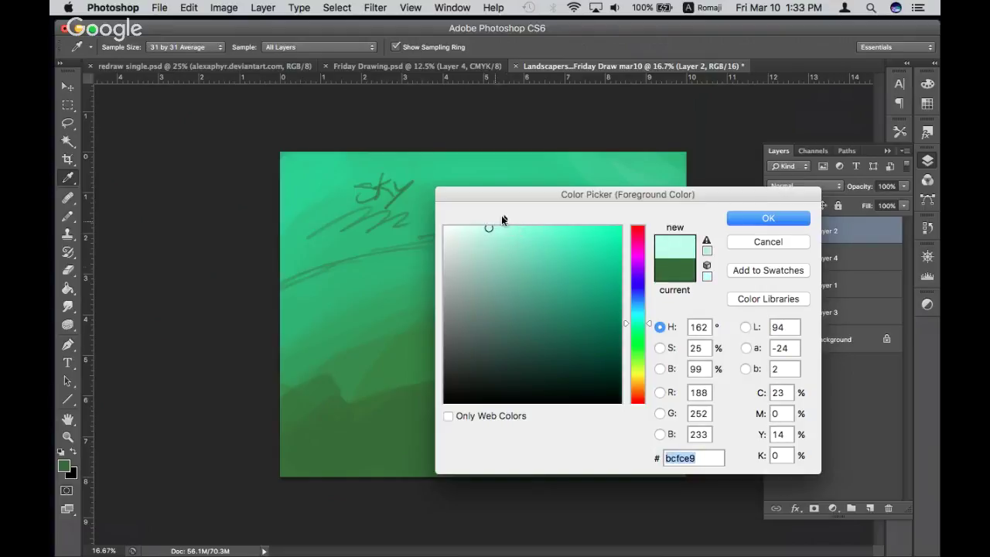
{"action": "left_click", "coordinate": [762, 217]}
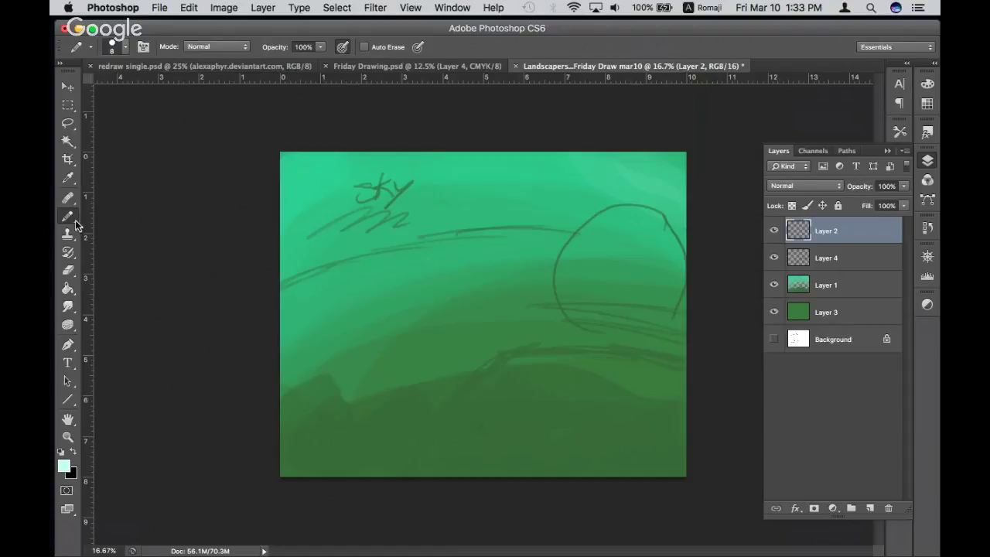
Switch to the regular Brush Tool and choose a brush tip preset
{"action": "key", "text": "ctrl+b"}
{"action": "key", "text": "Return"}
{"action": "left_click", "coordinate": [69, 220]}
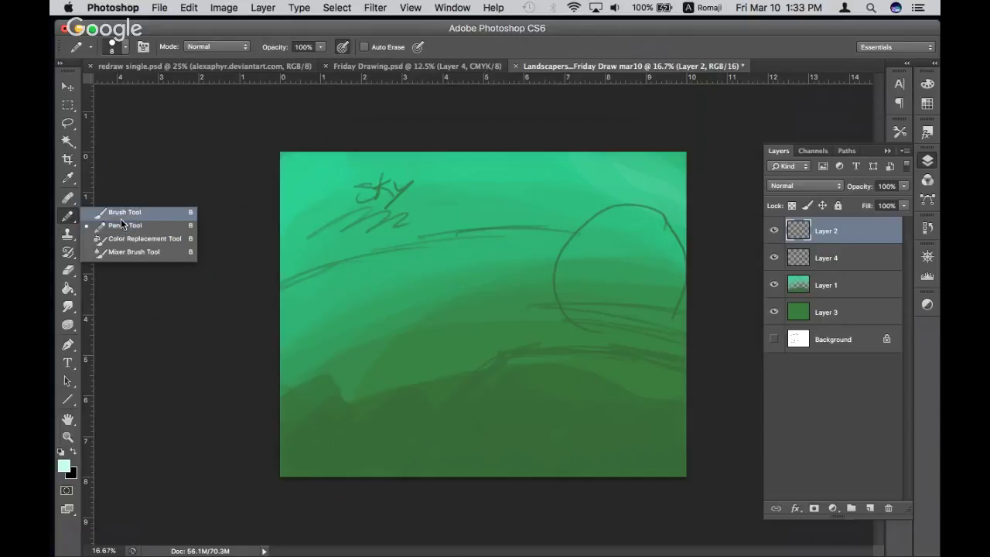
{"action": "left_click", "coordinate": [121, 215]}
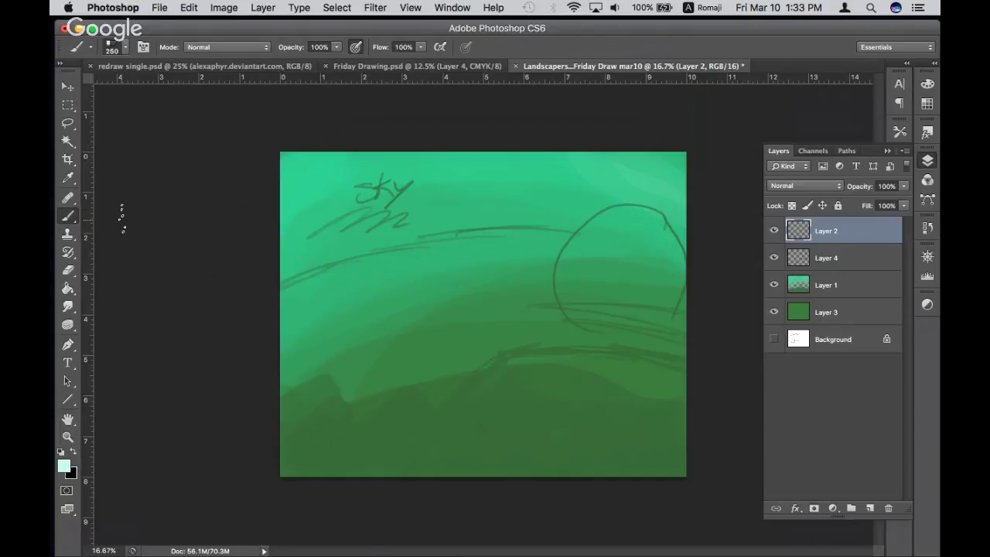
{"action": "left_click", "coordinate": [125, 47]}
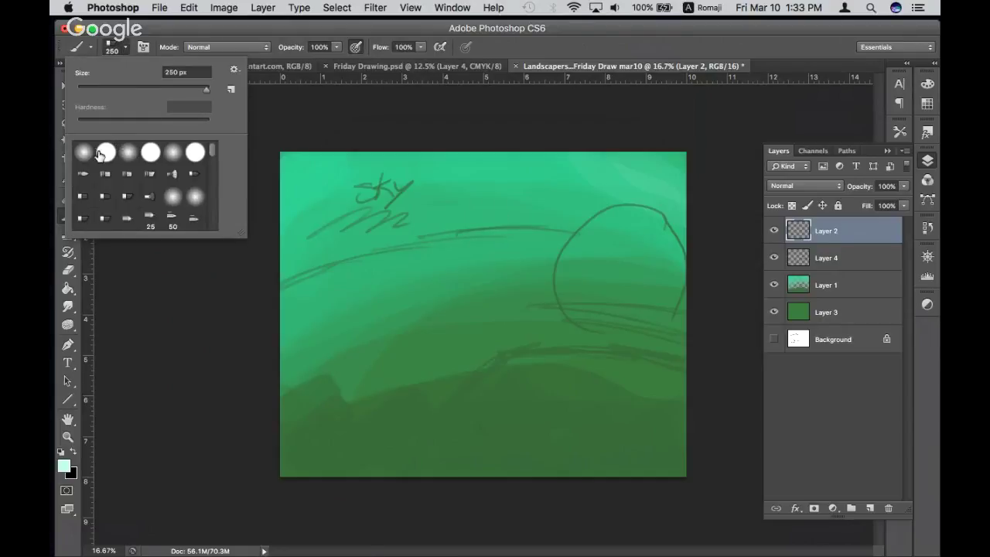
{"action": "left_click", "coordinate": [128, 196]}
Paint a trial pale mint band across the upper sky, then delete Layer 2
{"action": "left_click", "coordinate": [405, 202]}
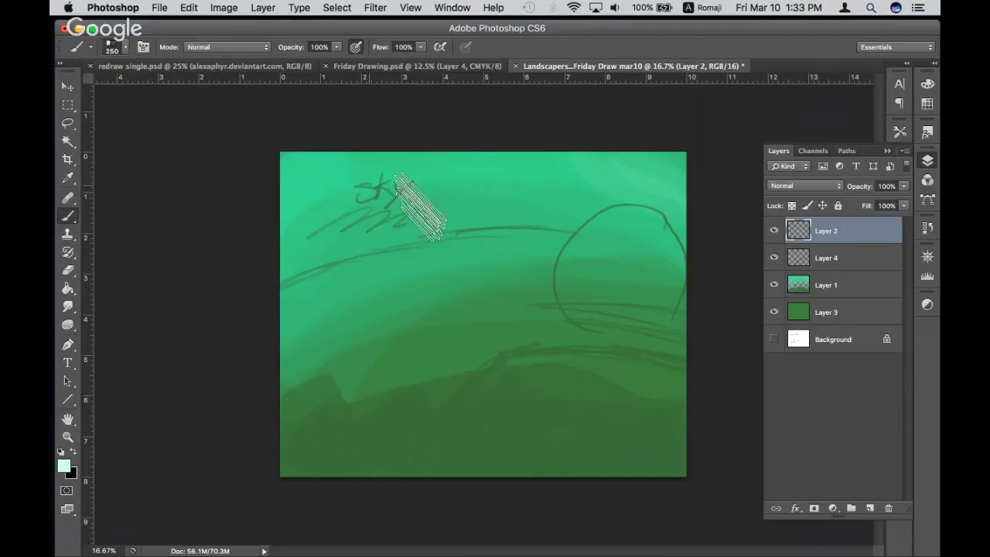
{"action": "left_click_drag", "start_coordinate": [408, 199], "coordinate": [478, 198]}
{"action": "mouse_move", "coordinate": [329, 212]}
{"action": "left_mouse_down"}
{"action": "mouse_move", "coordinate": [306, 249]}
{"action": "mouse_move", "coordinate": [331, 247]}
{"action": "left_mouse_up"}
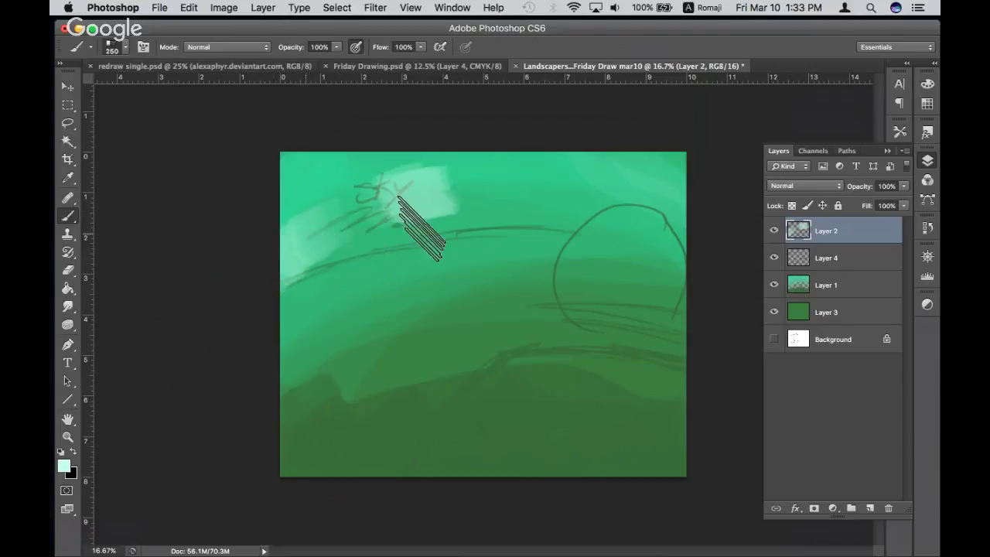
{"action": "left_click_drag", "start_coordinate": [422, 231], "coordinate": [503, 219]}
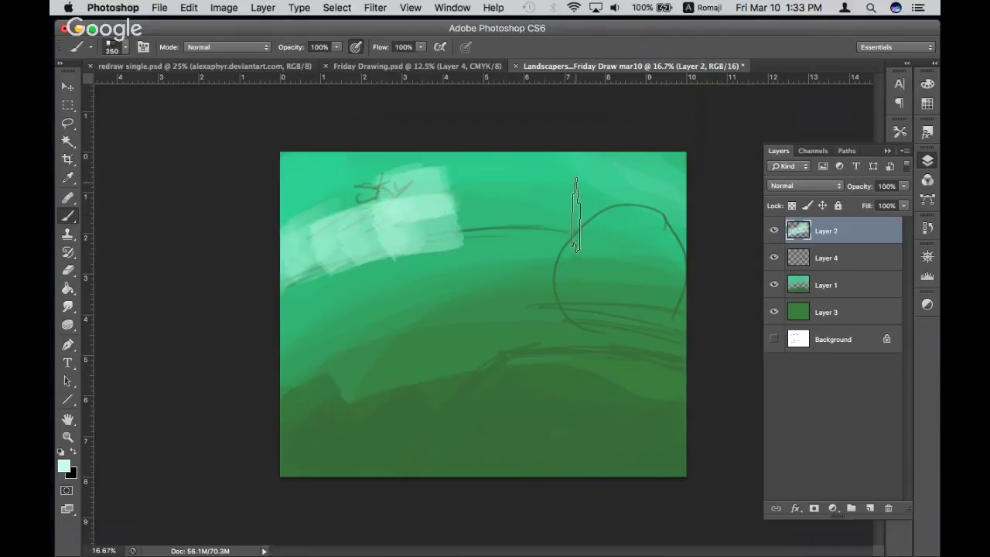
{"action": "mouse_move", "coordinate": [574, 211]}
{"action": "left_mouse_down"}
{"action": "mouse_move", "coordinate": [474, 210]}
{"action": "mouse_move", "coordinate": [641, 189]}
{"action": "left_mouse_up"}
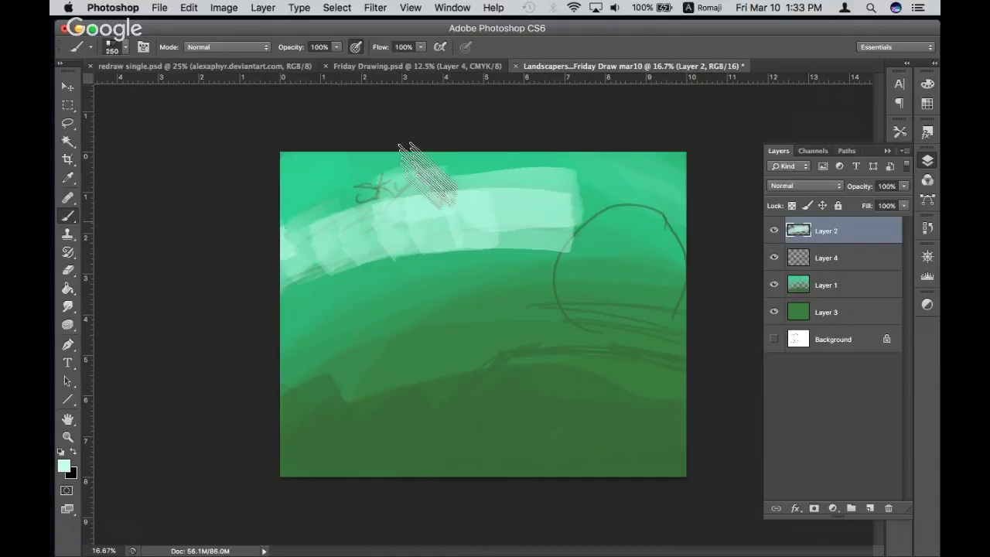
{"action": "mouse_move", "coordinate": [410, 166]}
{"action": "left_mouse_down"}
{"action": "mouse_move", "coordinate": [309, 194]}
{"action": "mouse_move", "coordinate": [425, 166]}
{"action": "left_mouse_up"}
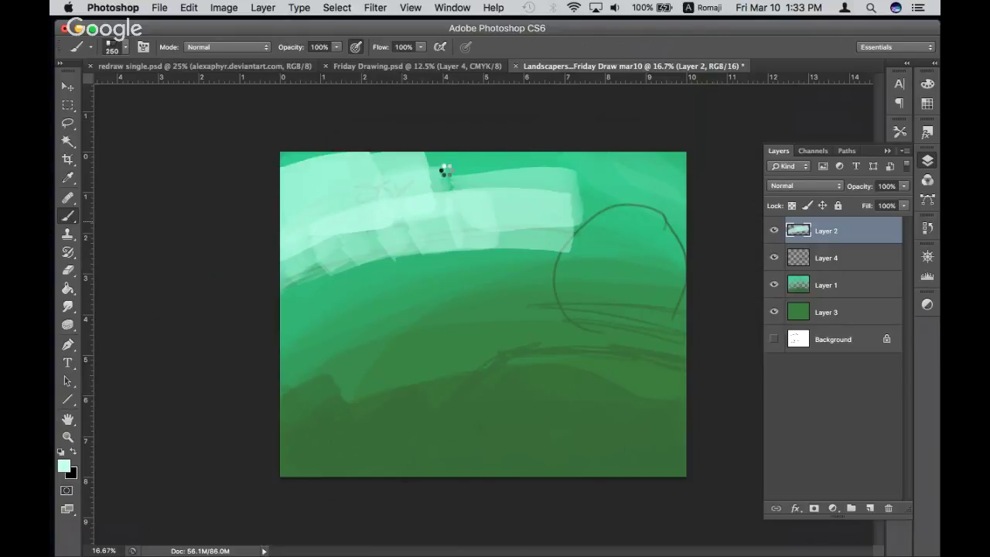
{"action": "left_click_drag", "start_coordinate": [824, 231], "coordinate": [887, 507]}
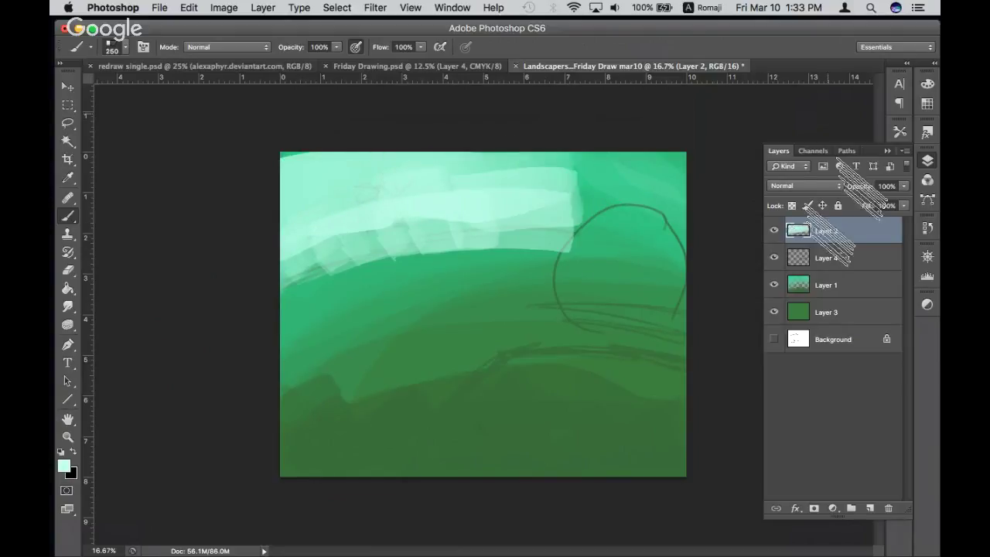
Add a new empty Layer 5 and set the foreground colour to teal 2dbba5
{"action": "left_click", "coordinate": [868, 508]}
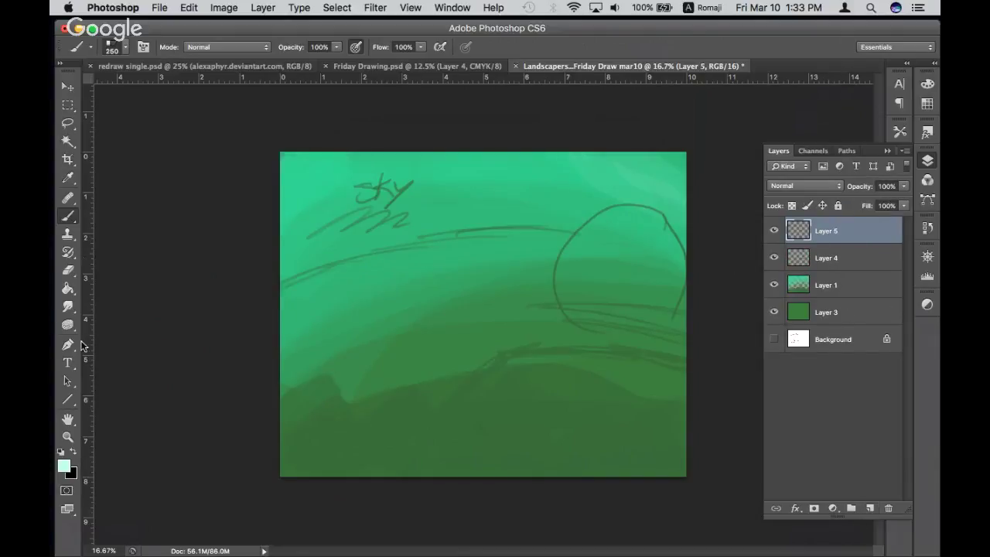
{"action": "left_click", "coordinate": [64, 467]}
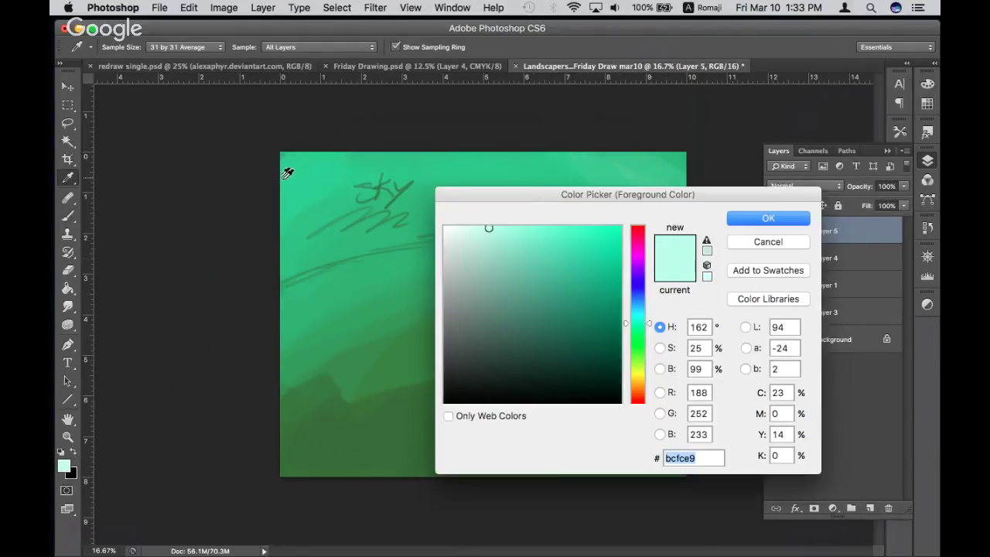
{"action": "left_click", "coordinate": [312, 177]}
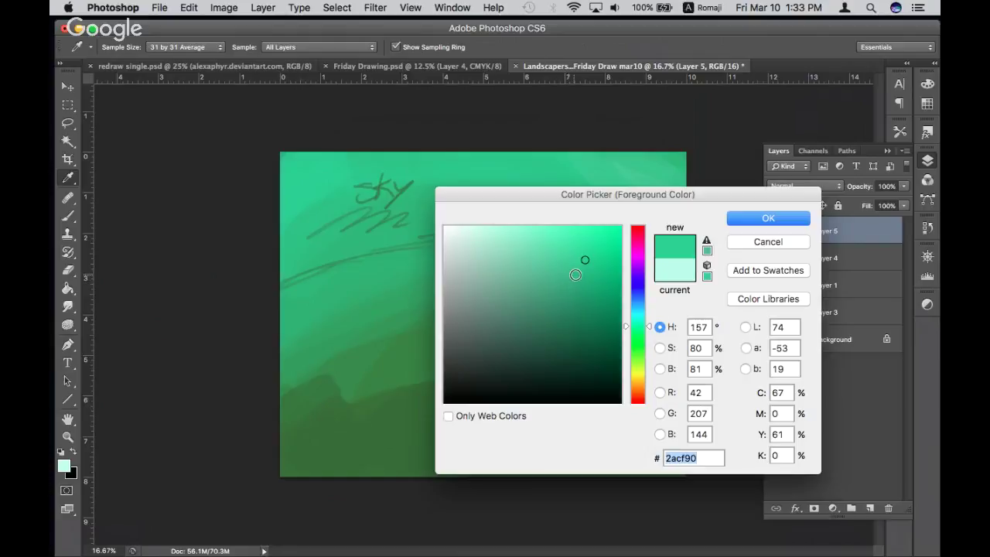
{"action": "left_click", "coordinate": [578, 273]}
{"action": "left_click", "coordinate": [638, 322]}
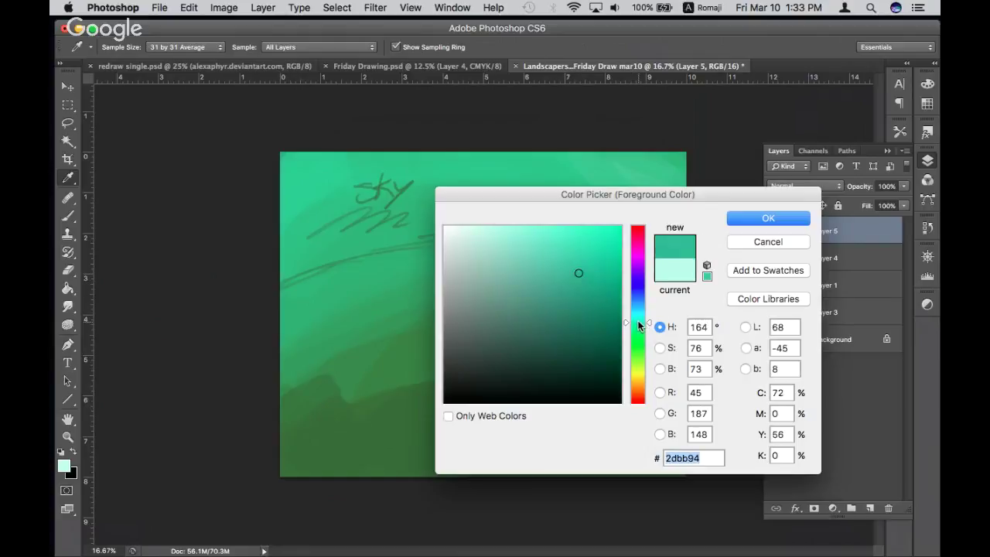
{"action": "left_click_drag", "start_coordinate": [641, 326], "coordinate": [641, 318]}
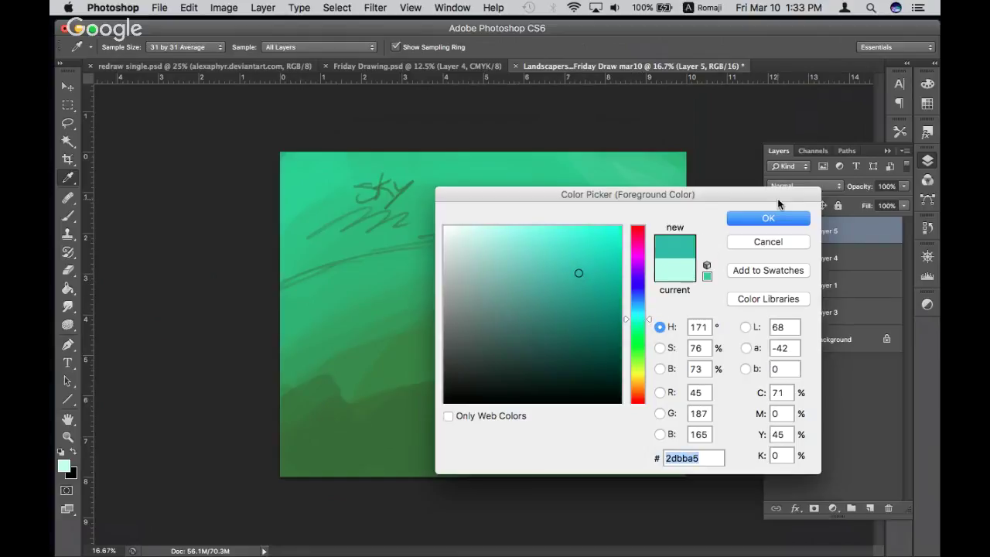
{"action": "left_click", "coordinate": [766, 218]}
Brush teal over the whole sky area and move Layer 5 beneath Layer 4
{"action": "key", "text": "b"}
{"action": "left_click_drag", "start_coordinate": [380, 194], "coordinate": [336, 210]}
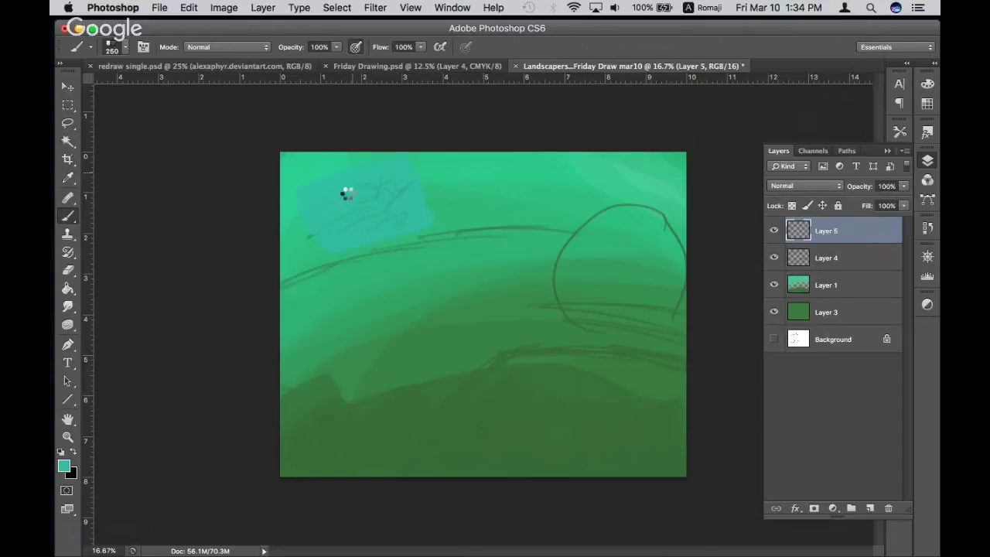
{"action": "mouse_move", "coordinate": [346, 189]}
{"action": "left_mouse_down"}
{"action": "mouse_move", "coordinate": [380, 172]}
{"action": "mouse_move", "coordinate": [343, 221]}
{"action": "mouse_move", "coordinate": [531, 188]}
{"action": "left_mouse_up"}
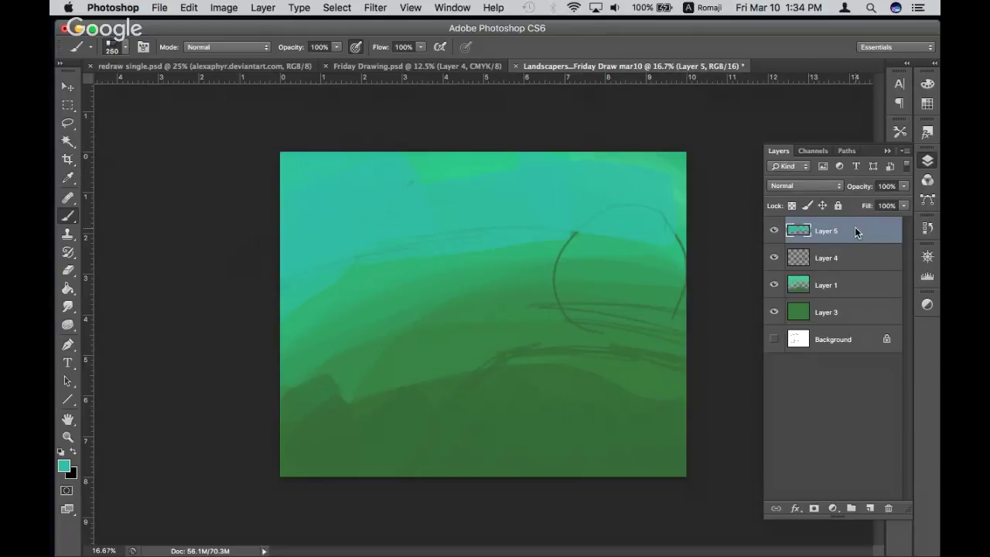
{"action": "left_click_drag", "start_coordinate": [857, 241], "coordinate": [860, 267]}
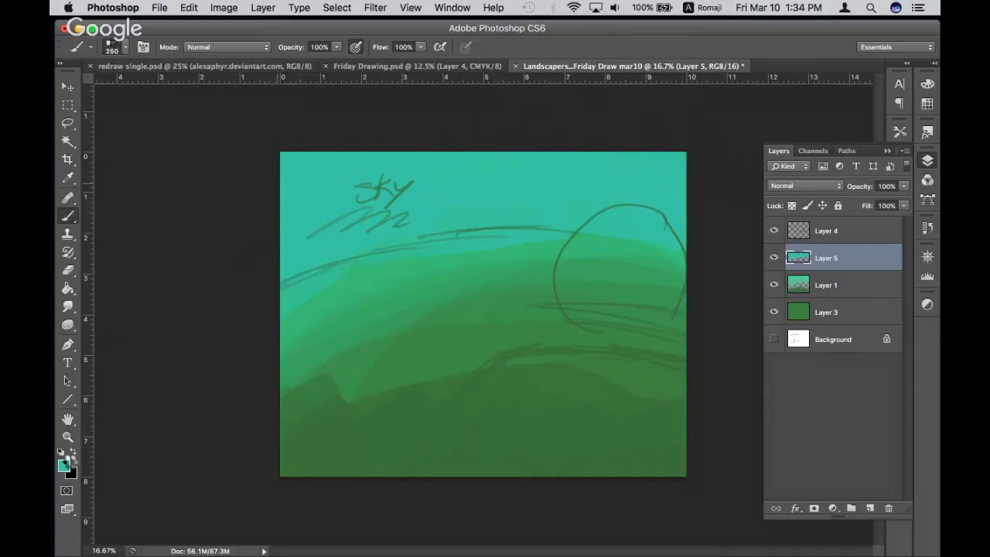
Pick a lighter teal and paint it across the top of the sky to the top-right corner
{"action": "left_click", "coordinate": [70, 460]}
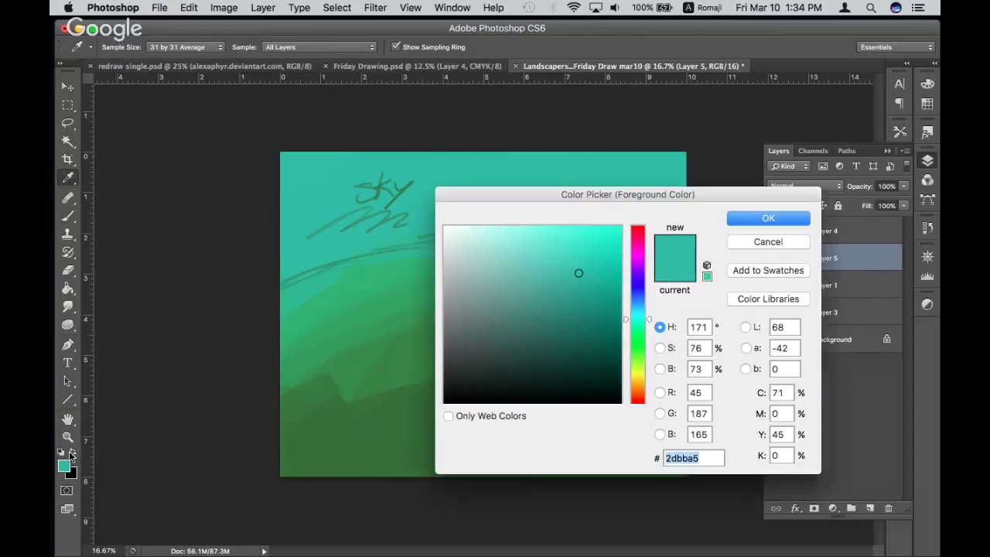
{"action": "left_click", "coordinate": [556, 254]}
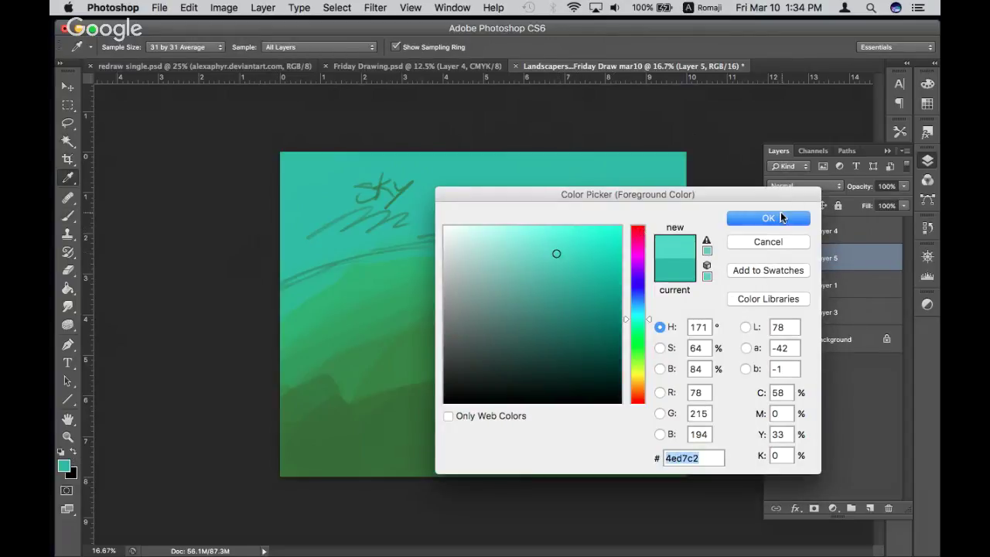
{"action": "left_click", "coordinate": [781, 218]}
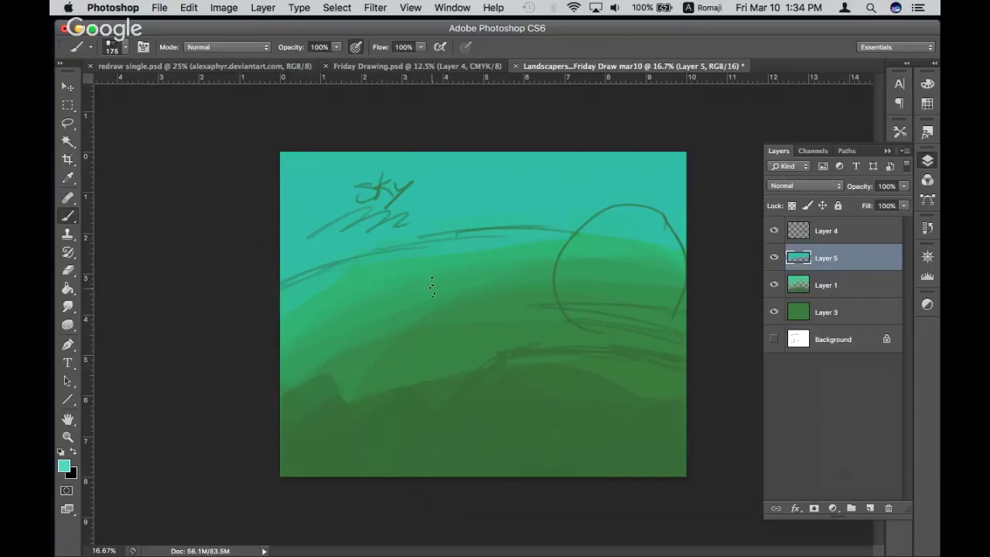
{"action": "left_click_drag", "start_coordinate": [348, 159], "coordinate": [288, 158]}
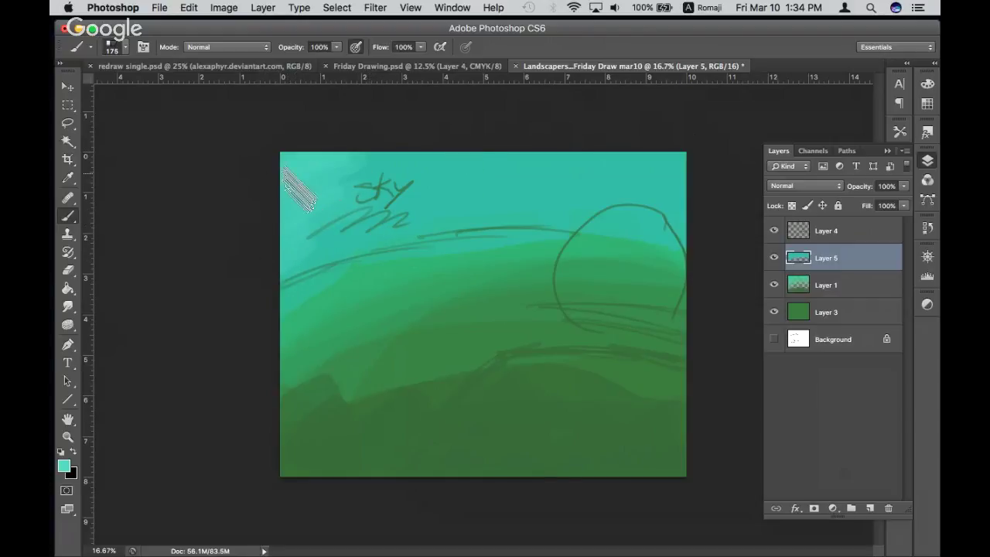
{"action": "left_click_drag", "start_coordinate": [298, 186], "coordinate": [596, 144]}
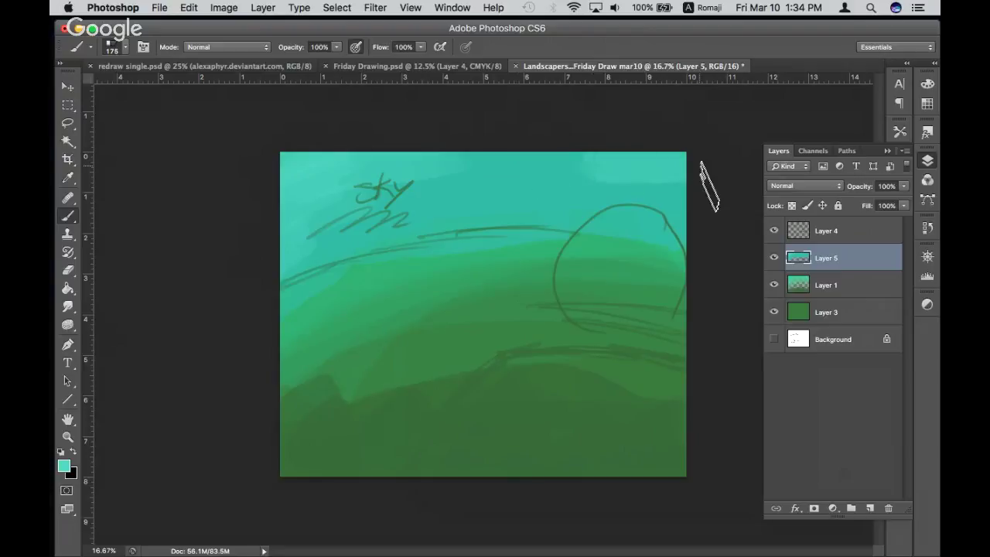
{"action": "left_click_drag", "start_coordinate": [418, 208], "coordinate": [698, 202]}
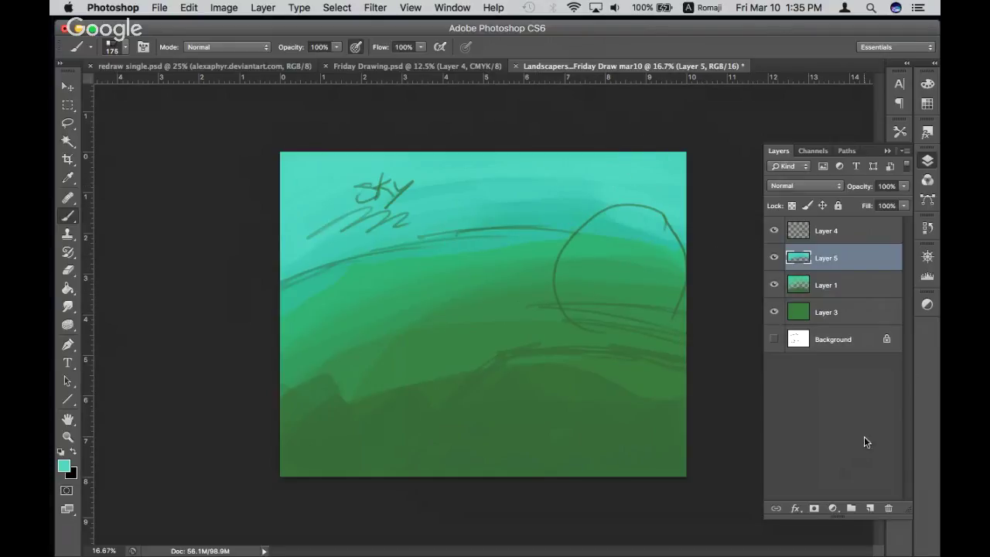
Mask Layer 5's horizon edge, then paint out the 'sky' note and zigzag on Layer 4
{"action": "left_click", "coordinate": [813, 509]}
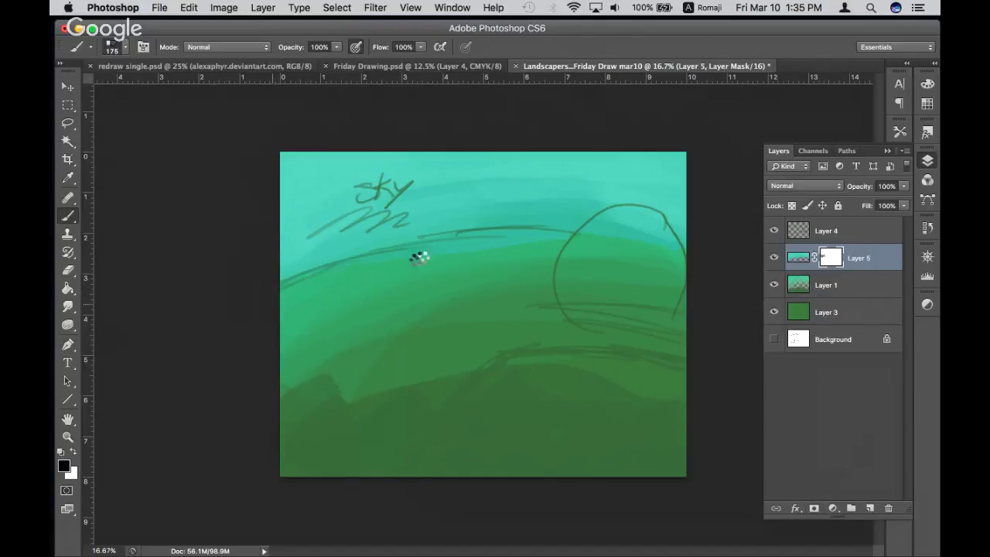
{"action": "left_click_drag", "start_coordinate": [419, 259], "coordinate": [584, 259]}
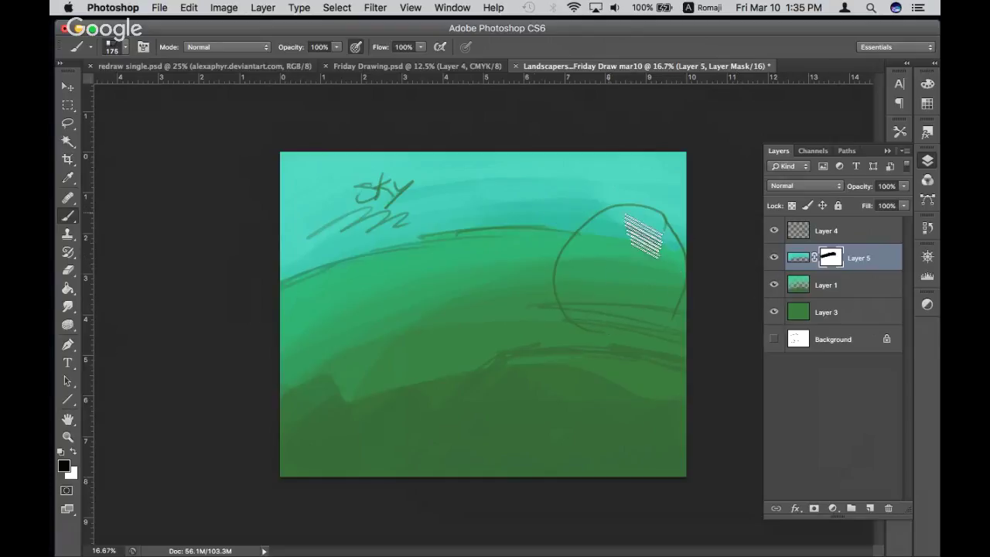
{"action": "left_click", "coordinate": [828, 229]}
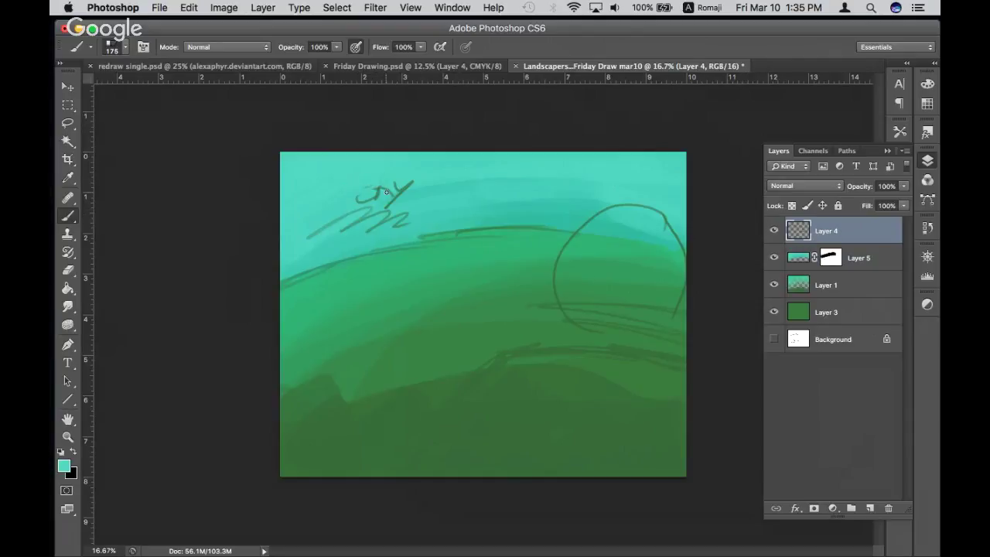
{"action": "left_click_drag", "start_coordinate": [328, 218], "coordinate": [341, 232]}
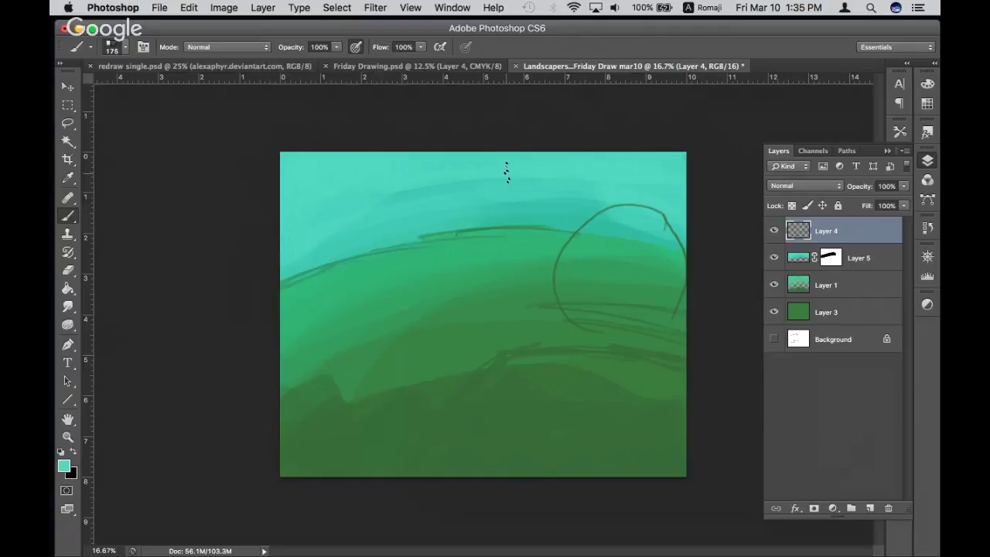
Add a new layer above Layer 1 and set the foreground colour to dark green
{"action": "left_click", "coordinate": [835, 288]}
{"action": "left_click", "coordinate": [870, 508]}
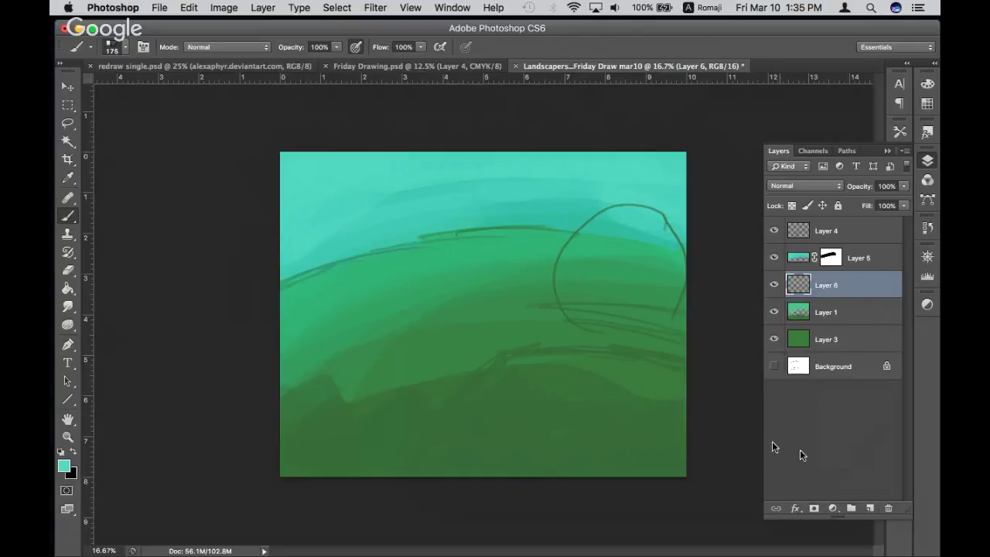
{"action": "left_click", "coordinate": [65, 469]}
{"action": "left_click", "coordinate": [386, 443]}
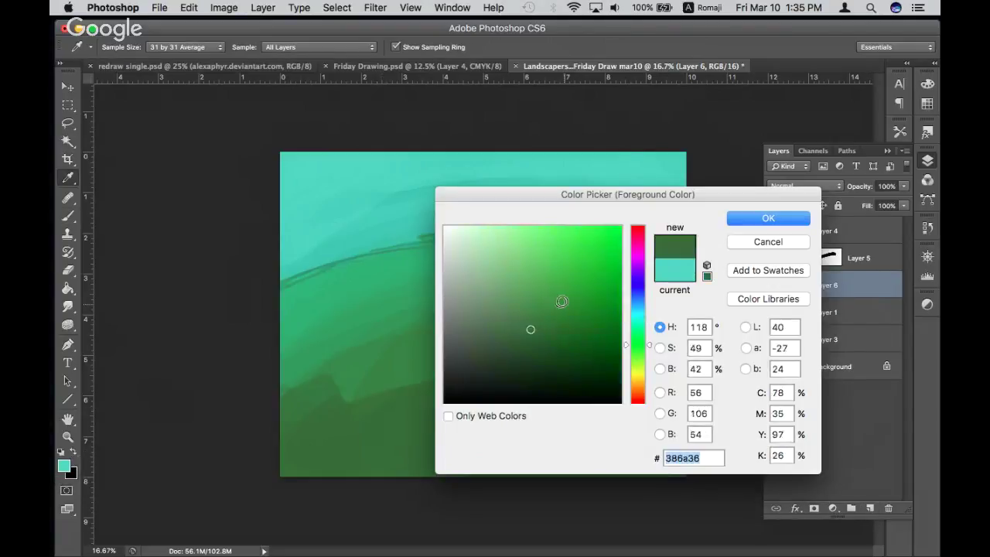
{"action": "left_click", "coordinate": [530, 365]}
{"action": "left_click_drag", "start_coordinate": [533, 361], "coordinate": [531, 344]}
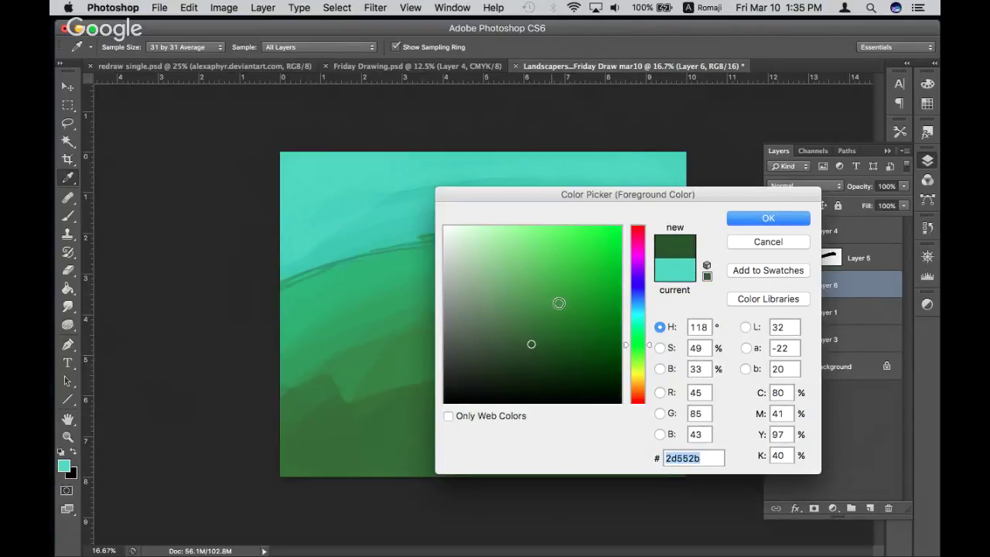
{"action": "left_click", "coordinate": [767, 219]}
Brush a broad, smooth dark green hill across the lower canvas, then reselect Layer 4
{"action": "key", "text": "b"}
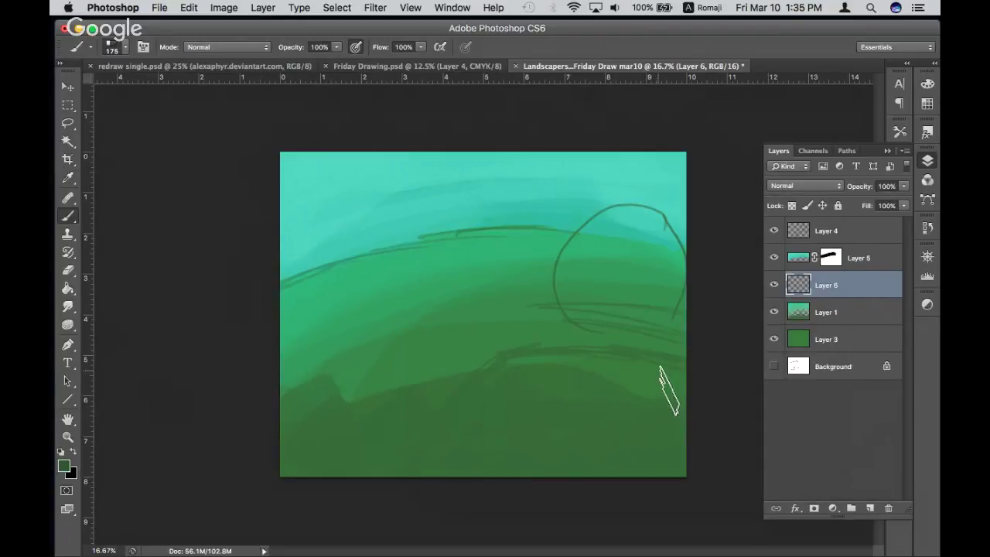
{"action": "left_click_drag", "start_coordinate": [669, 390], "coordinate": [678, 378]}
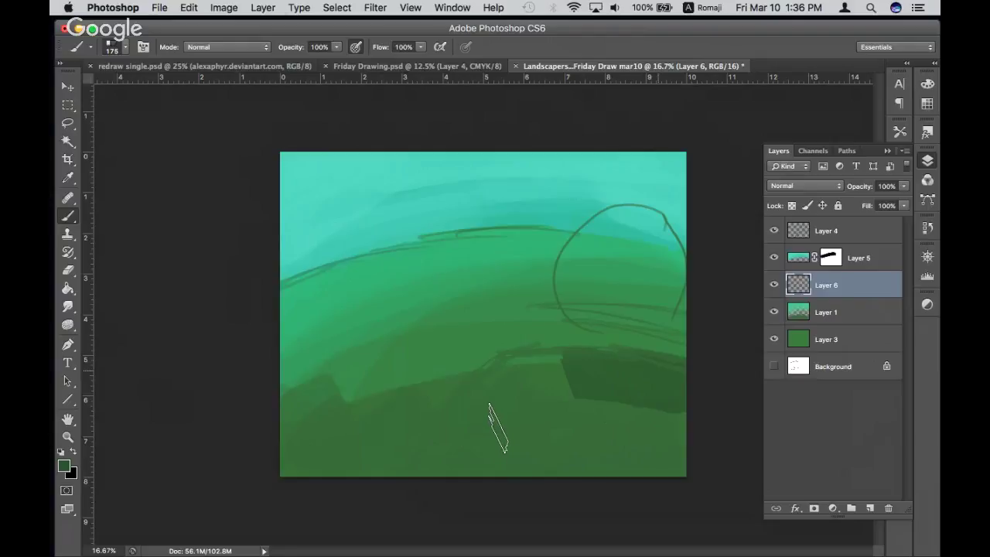
{"action": "left_click_drag", "start_coordinate": [475, 394], "coordinate": [453, 473]}
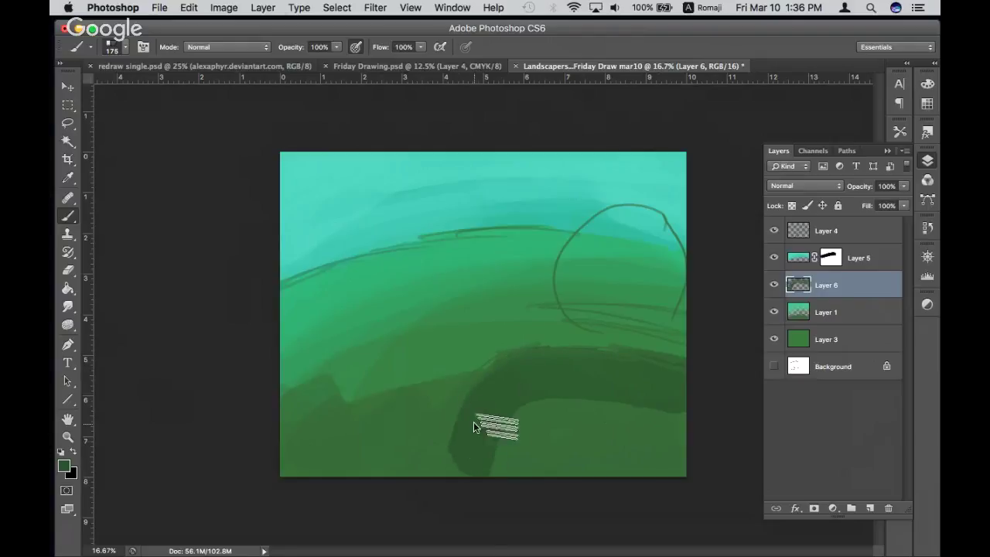
{"action": "left_click_drag", "start_coordinate": [518, 364], "coordinate": [453, 470]}
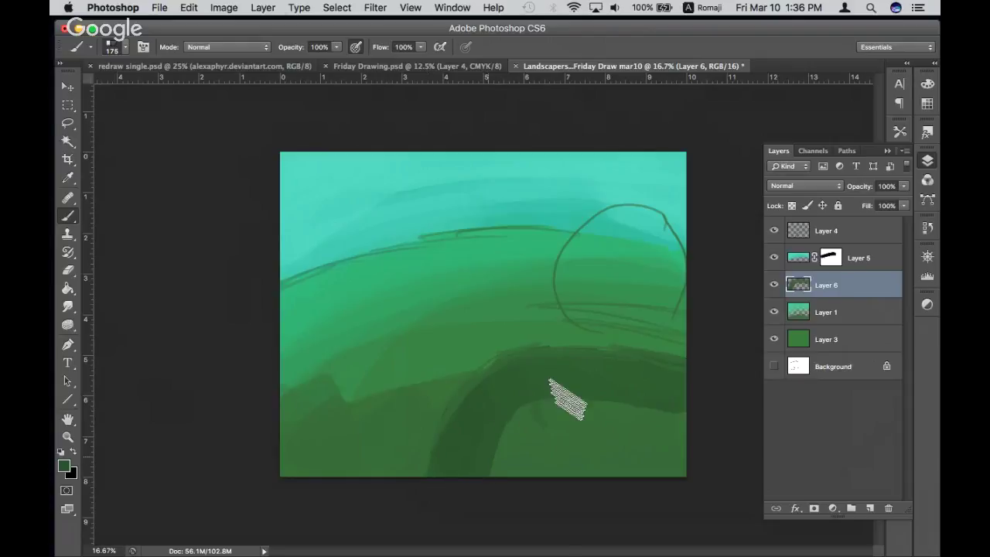
{"action": "left_click_drag", "start_coordinate": [541, 409], "coordinate": [530, 467]}
{"action": "left_click_drag", "start_coordinate": [545, 408], "coordinate": [673, 414]}
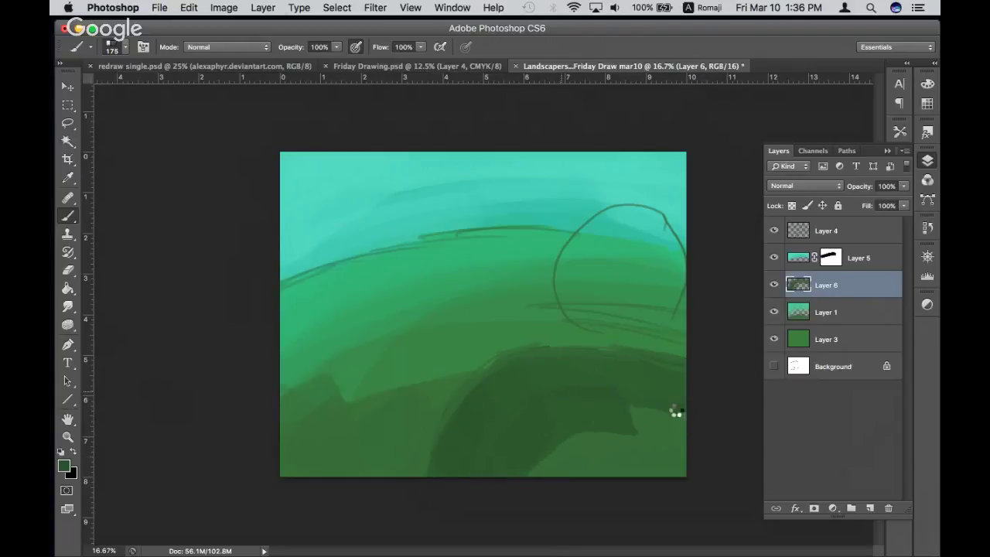
{"action": "left_click_drag", "start_coordinate": [507, 471], "coordinate": [656, 464]}
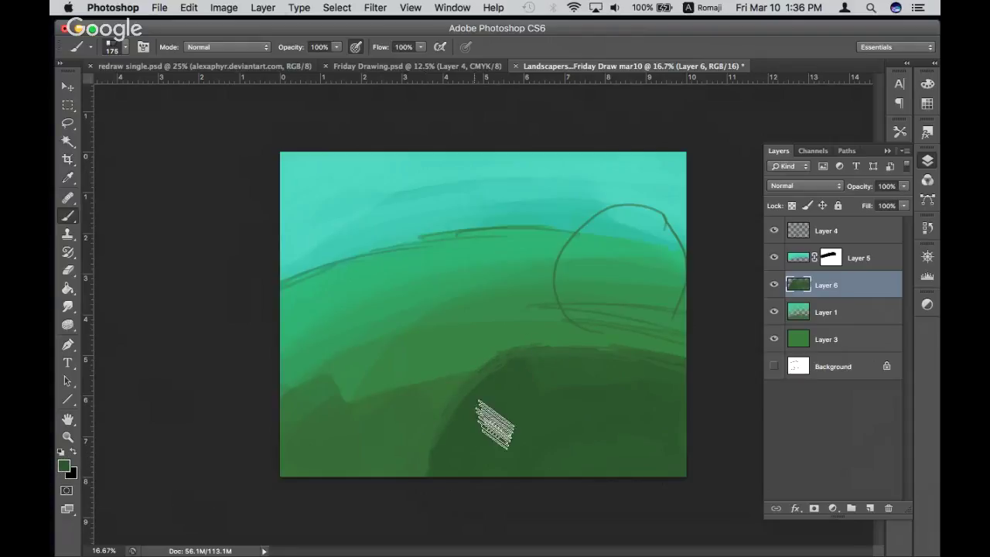
{"action": "left_click", "coordinate": [774, 365]}
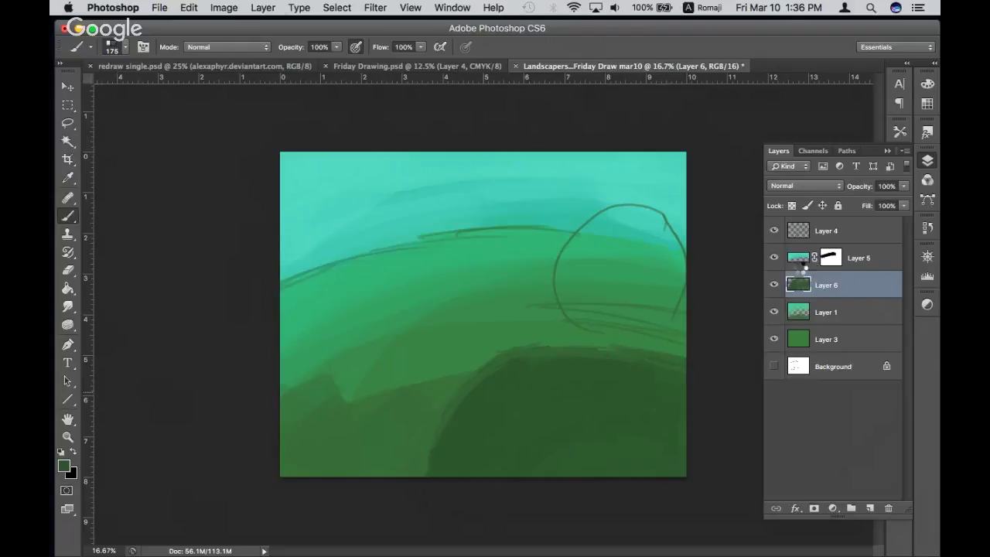
{"action": "left_click", "coordinate": [788, 221]}
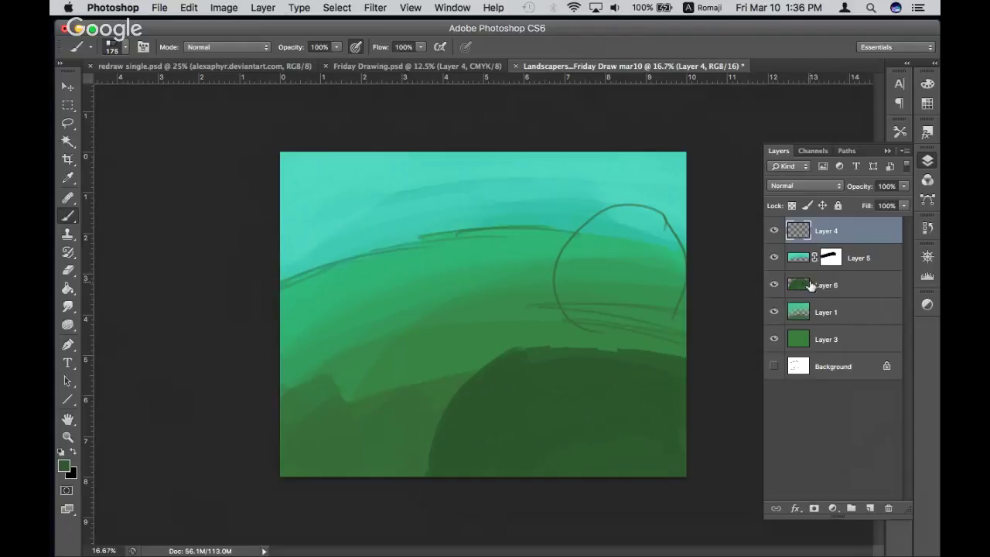
Briefly hide the sketch and add Layer 7 just beneath Layer 4
{"action": "left_click", "coordinate": [774, 230]}
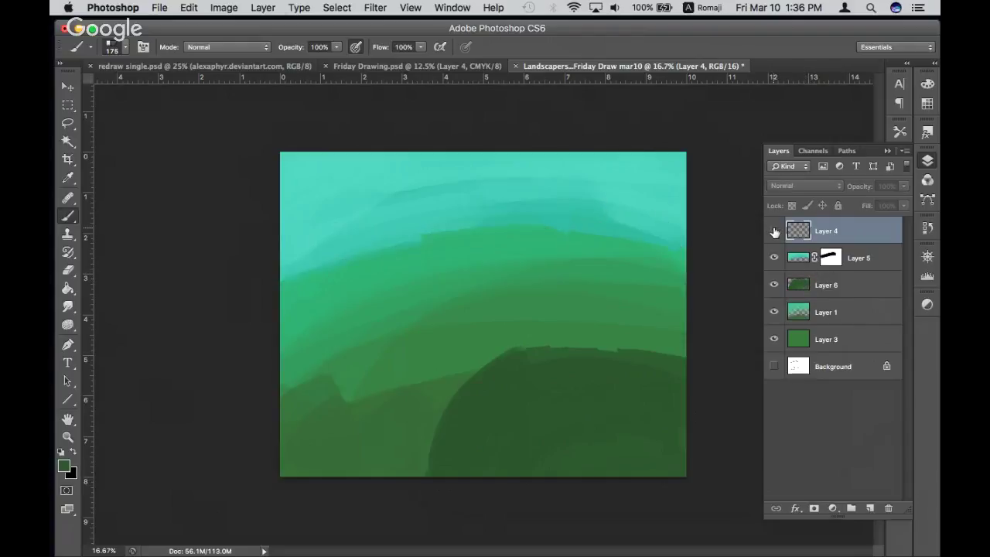
{"action": "left_click", "coordinate": [870, 508]}
{"action": "left_click_drag", "start_coordinate": [838, 231], "coordinate": [837, 265]}
Pick a pale grey-green and paint the rounded rock inside the sketched circle
{"action": "left_click", "coordinate": [63, 469]}
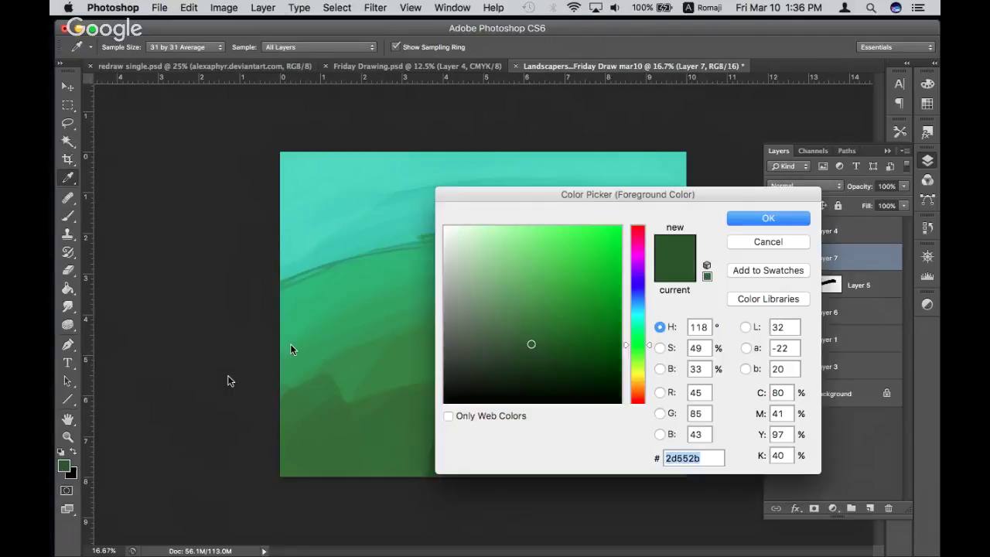
{"action": "mouse_move", "coordinate": [572, 268]}
{"action": "left_mouse_down"}
{"action": "mouse_move", "coordinate": [503, 276]}
{"action": "mouse_move", "coordinate": [485, 294]}
{"action": "left_mouse_up"}
{"action": "left_click", "coordinate": [740, 218]}
{"action": "key", "text": "b"}
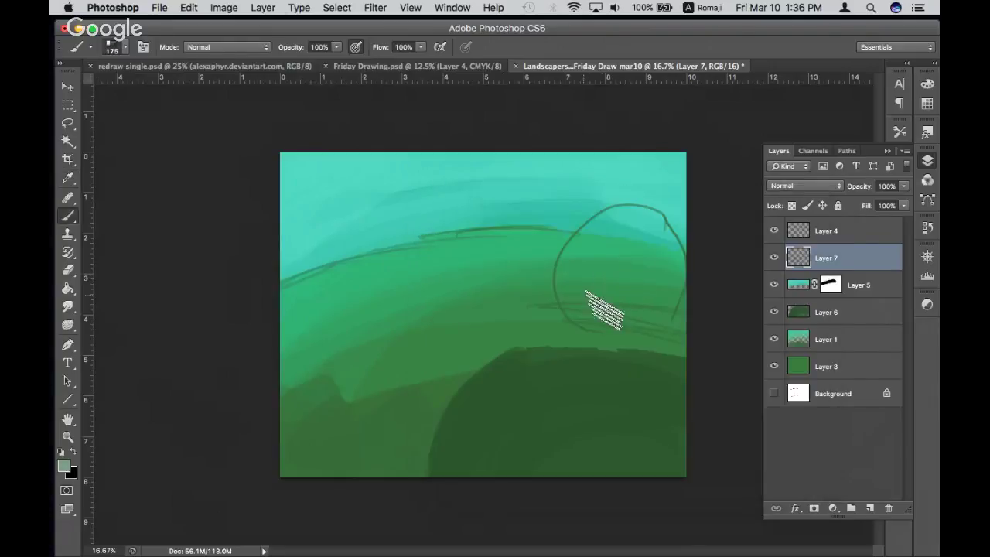
{"action": "mouse_move", "coordinate": [600, 294]}
{"action": "left_mouse_down"}
{"action": "mouse_move", "coordinate": [580, 329]}
{"action": "mouse_move", "coordinate": [561, 278]}
{"action": "mouse_move", "coordinate": [600, 232]}
{"action": "mouse_move", "coordinate": [629, 221]}
{"action": "mouse_move", "coordinate": [651, 240]}
{"action": "mouse_move", "coordinate": [619, 221]}
{"action": "mouse_move", "coordinate": [652, 221]}
{"action": "mouse_move", "coordinate": [653, 229]}
{"action": "mouse_move", "coordinate": [640, 221]}
{"action": "mouse_move", "coordinate": [630, 232]}
{"action": "mouse_move", "coordinate": [662, 221]}
{"action": "mouse_move", "coordinate": [673, 238]}
{"action": "mouse_move", "coordinate": [648, 300]}
{"action": "mouse_move", "coordinate": [662, 292]}
{"action": "mouse_move", "coordinate": [645, 283]}
{"action": "left_mouse_up"}
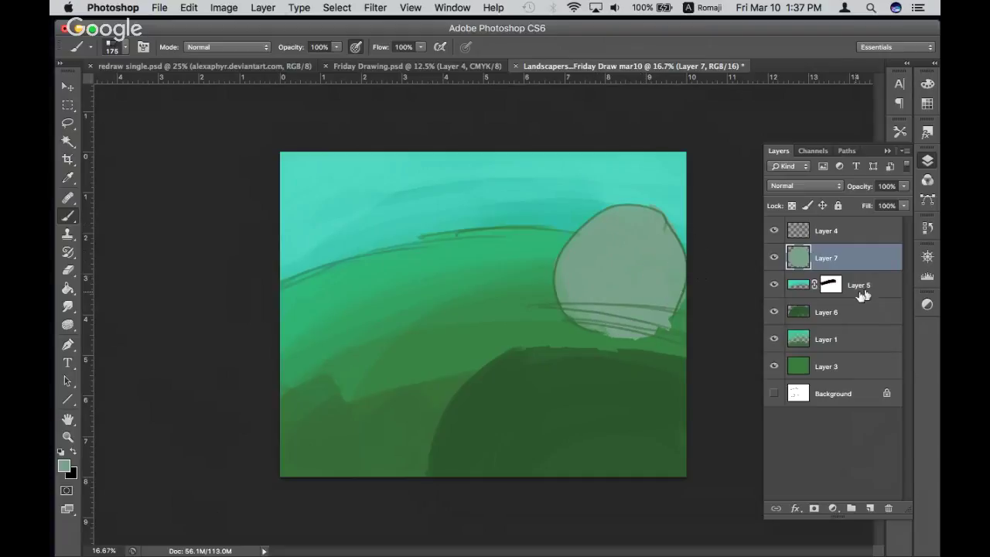
Add a mask to Layer 7 and trim the rock's bottom edge flat
{"action": "left_click", "coordinate": [813, 509]}
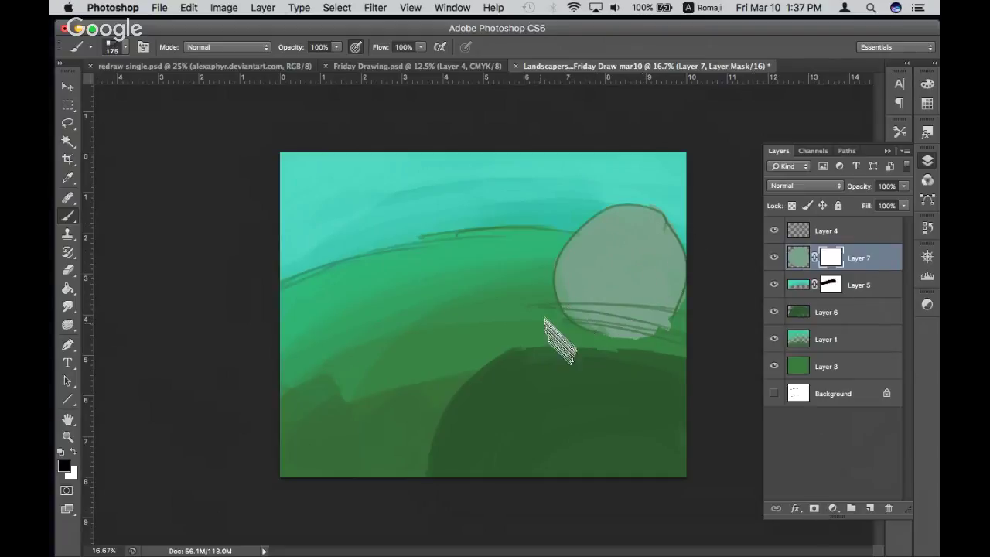
{"action": "left_click_drag", "start_coordinate": [565, 331], "coordinate": [657, 323]}
{"action": "left_click_drag", "start_coordinate": [711, 342], "coordinate": [657, 324]}
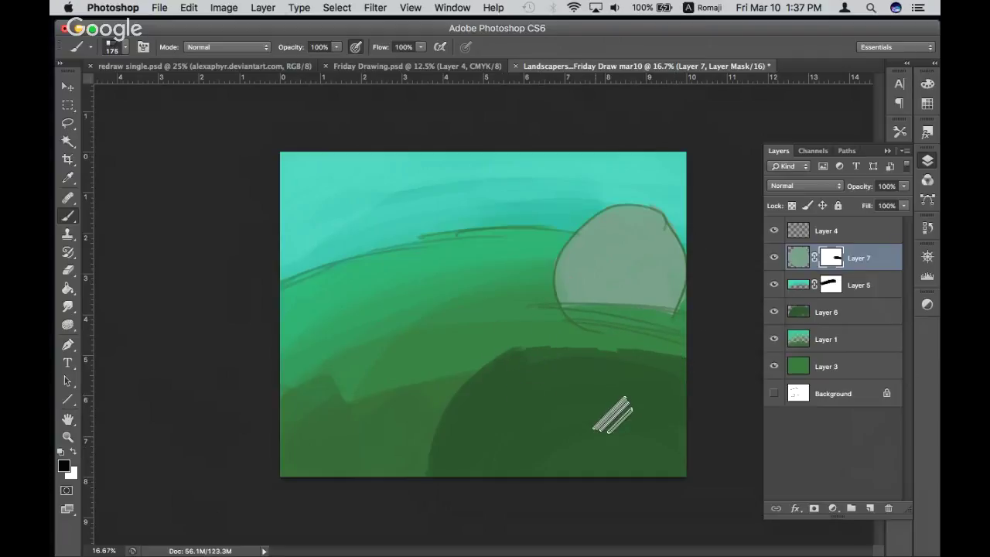
Paint out the rock's sketched outline on Layer 4, then reselect Layer 7
{"action": "left_click", "coordinate": [812, 232]}
{"action": "left_click_drag", "start_coordinate": [606, 300], "coordinate": [632, 320]}
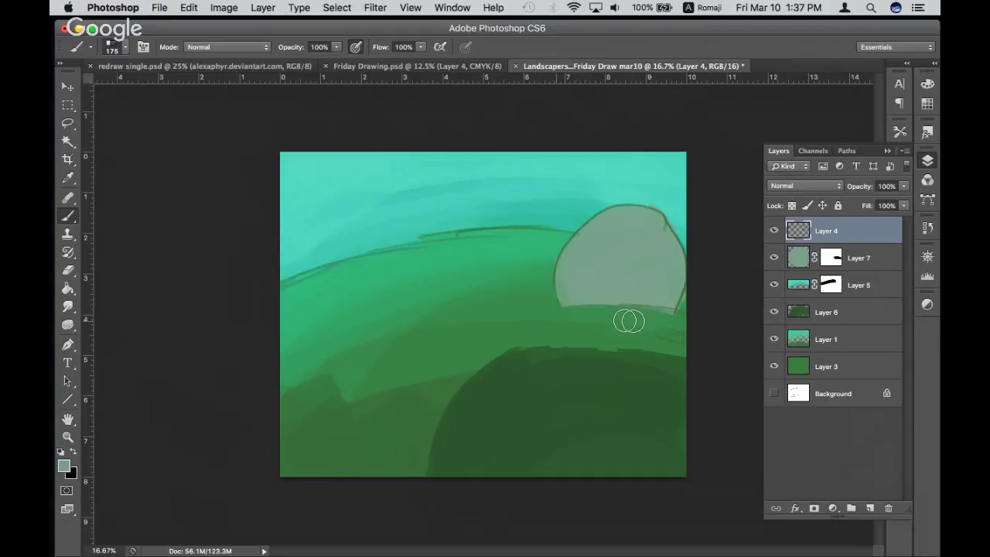
{"action": "left_click_drag", "start_coordinate": [667, 211], "coordinate": [557, 298]}
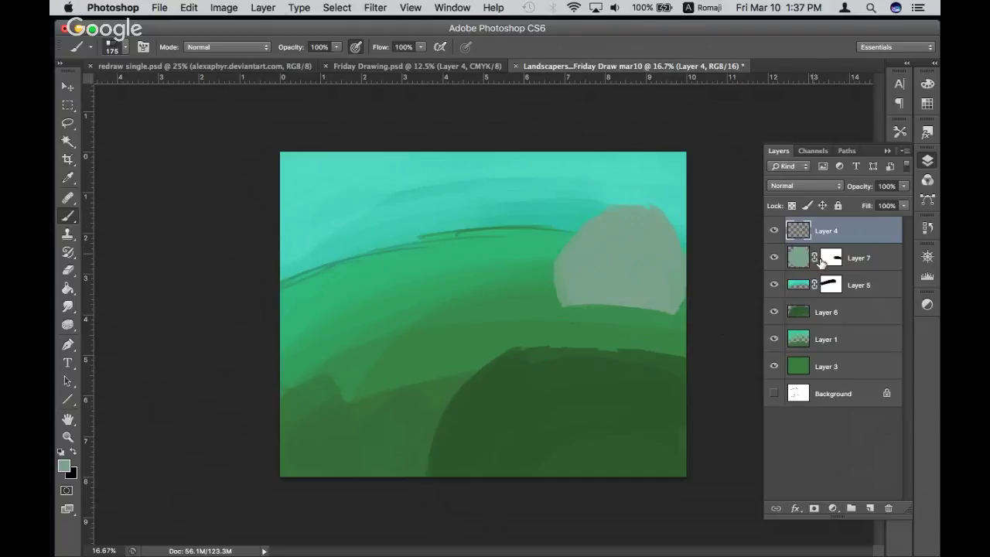
{"action": "left_click_drag", "start_coordinate": [796, 261], "coordinate": [798, 258]}
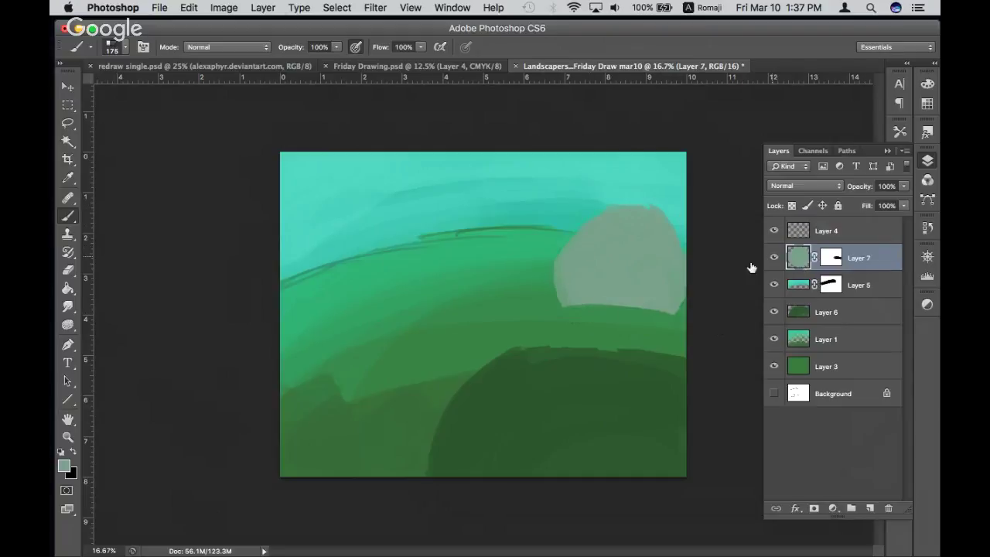
{"action": "left_click_drag", "start_coordinate": [646, 280], "coordinate": [677, 323]}
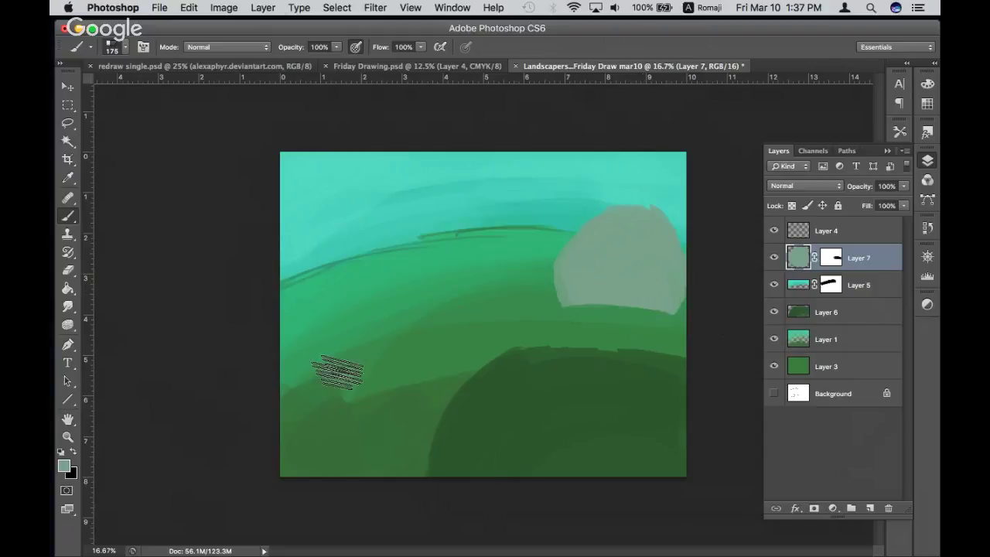
{"action": "left_click", "coordinate": [64, 465]}
Repaint the rock's lower-left edge on Layer 7 in muted grey-green 687e71
{"action": "left_click", "coordinate": [475, 316]}
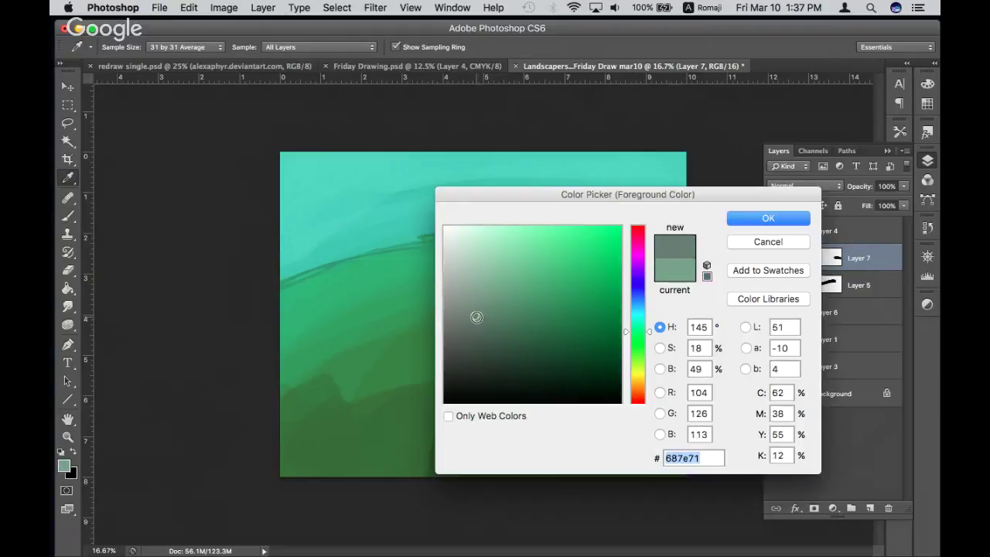
{"action": "left_click", "coordinate": [471, 294]}
{"action": "left_click", "coordinate": [765, 218]}
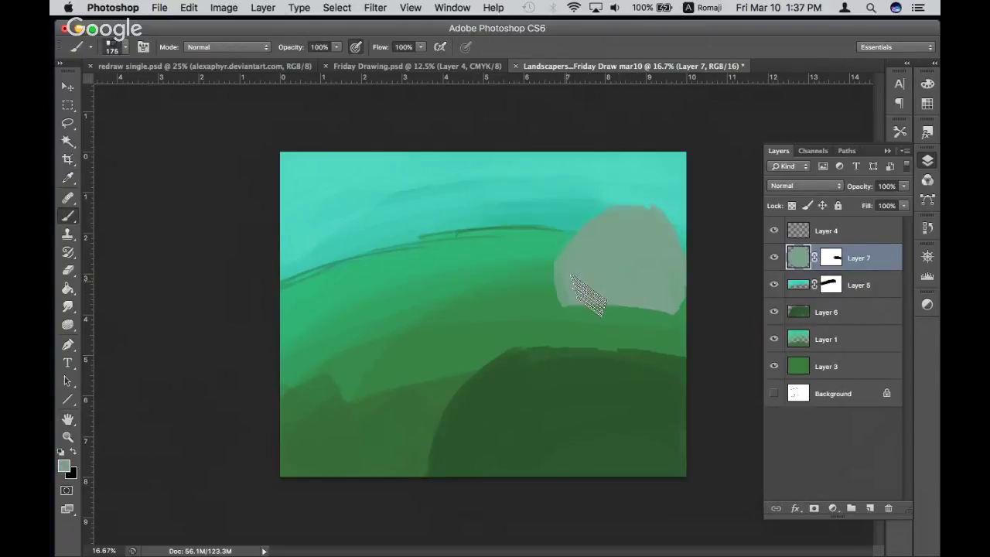
{"action": "left_click_drag", "start_coordinate": [568, 281], "coordinate": [601, 323]}
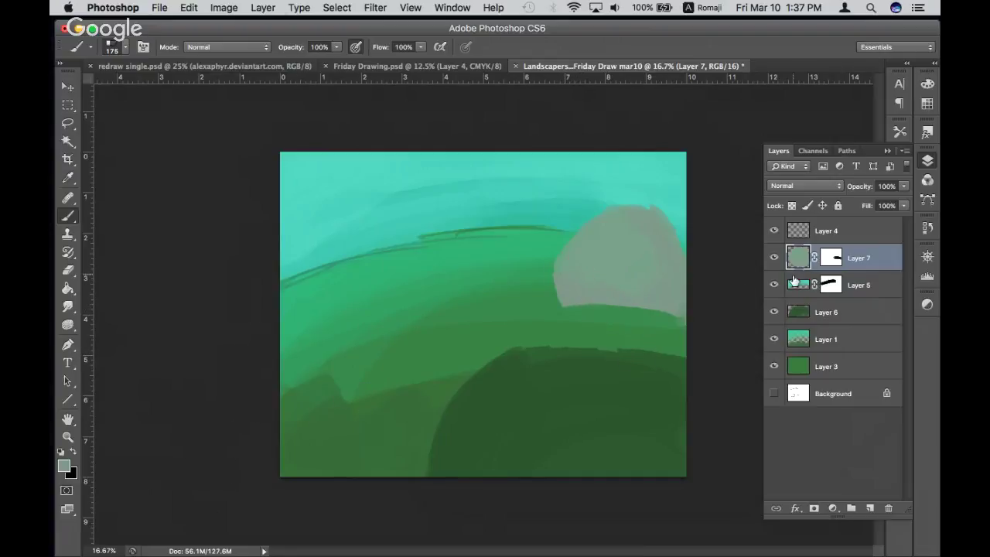
Create a new Layer 8 directly above Layer 6
{"action": "key", "text": "super+plus"}
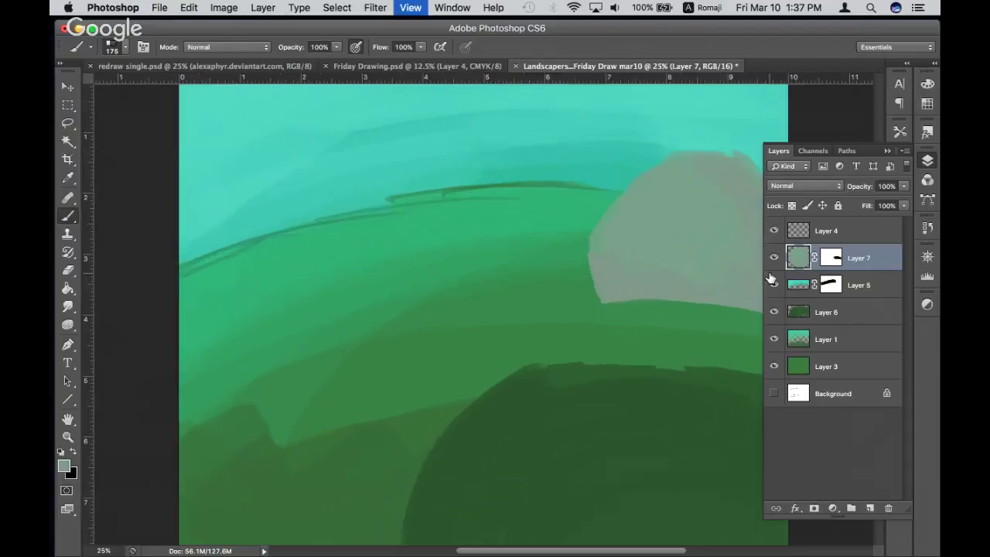
{"action": "scroll", "coordinate": [570, 287], "scroll_direction": "down", "scroll_amount": 5}
{"action": "scroll", "coordinate": [569, 298], "scroll_direction": "up", "scroll_amount": 3}
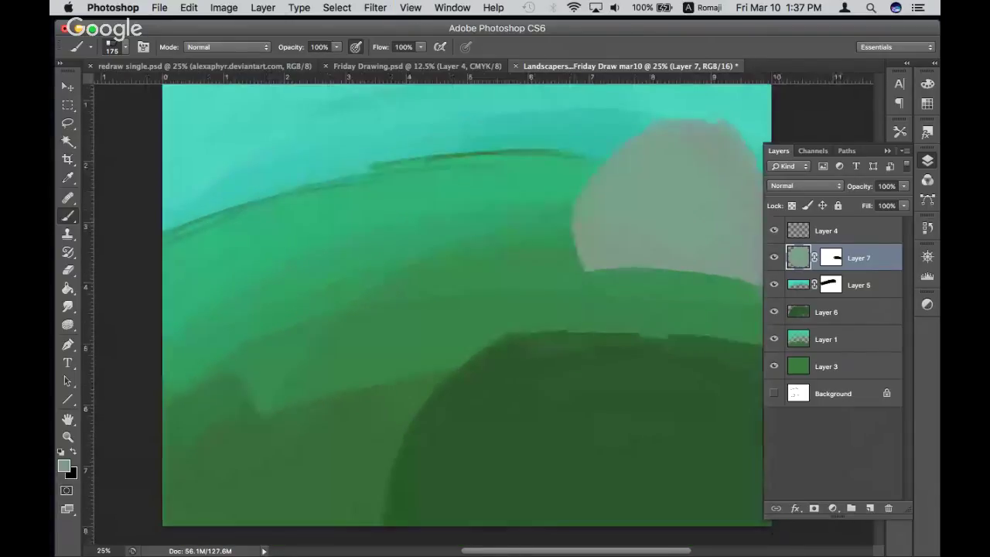
{"action": "left_click", "coordinate": [830, 314]}
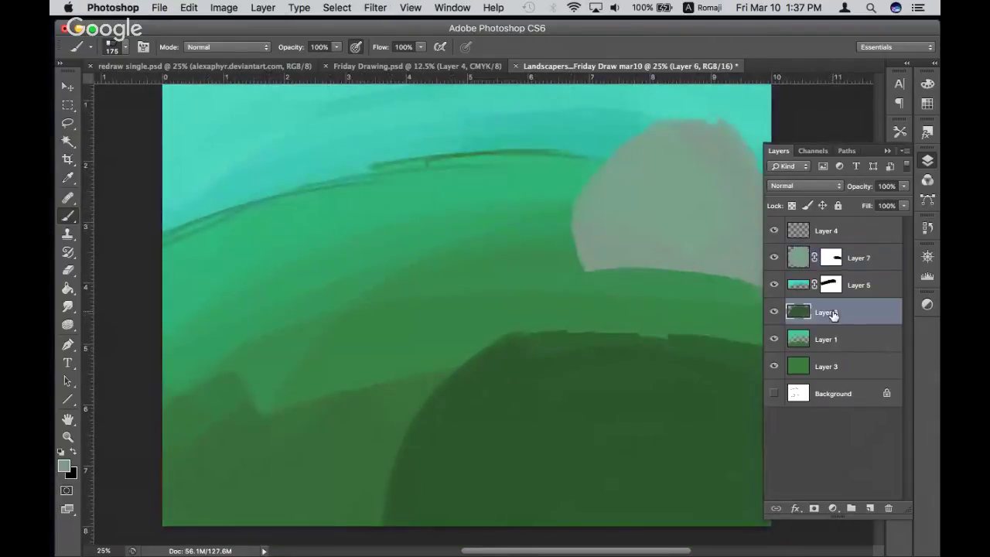
{"action": "left_click", "coordinate": [869, 507]}
{"action": "left_click_drag", "start_coordinate": [808, 317], "coordinate": [817, 317]}
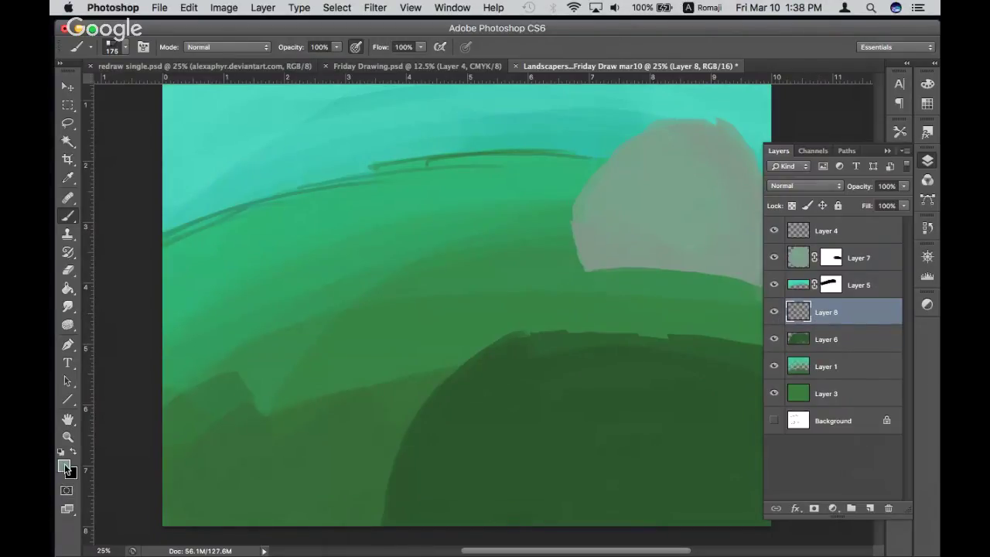
Set a light grey-green foreground colour and a small brush for fine strokes
{"action": "left_click", "coordinate": [65, 463]}
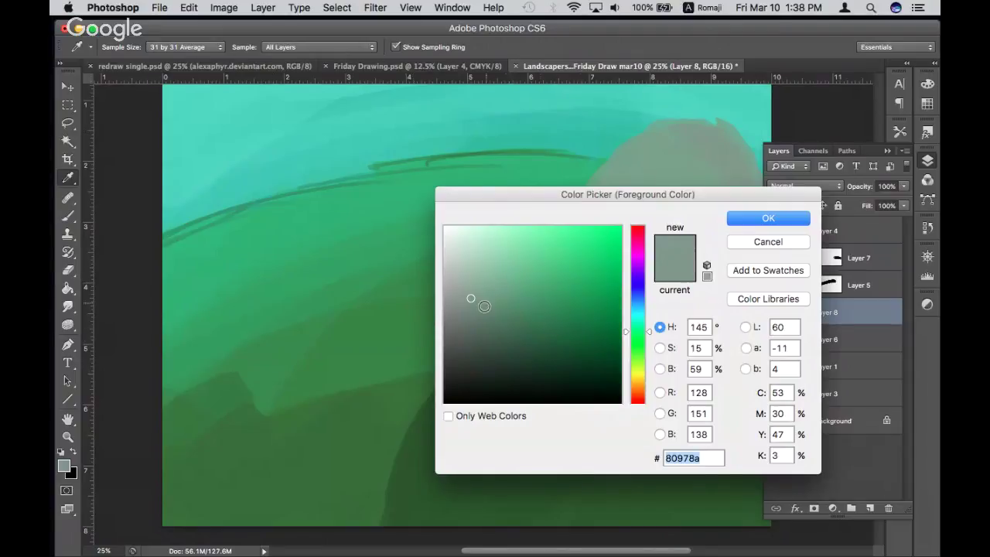
{"action": "left_click", "coordinate": [477, 311]}
{"action": "left_click", "coordinate": [767, 220]}
{"action": "key", "text": "b"}
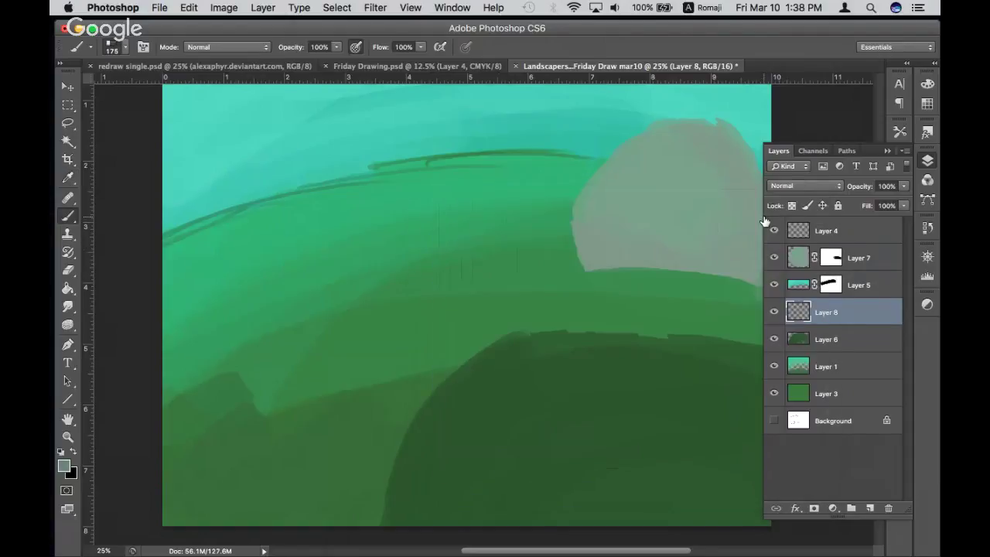
{"action": "scroll", "coordinate": [522, 255], "scroll_direction": "right", "scroll_amount": 5}
{"action": "scroll", "coordinate": [522, 255], "scroll_direction": "up", "scroll_amount": 2}
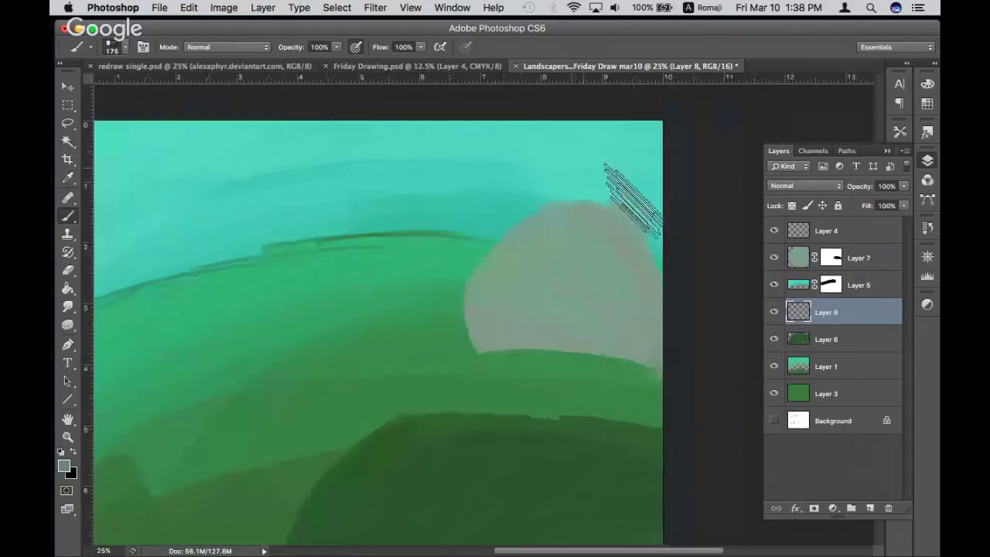
{"action": "key", "text": "bracketleft"}
{"action": "key", "text": "bracketleft"}
{"action": "key", "text": "bracketleft"}
{"action": "key", "text": "bracketleft"}
{"action": "key", "text": "bracketleft"}
{"action": "key", "text": "bracketleft"}
{"action": "key", "text": "bracketleft"}
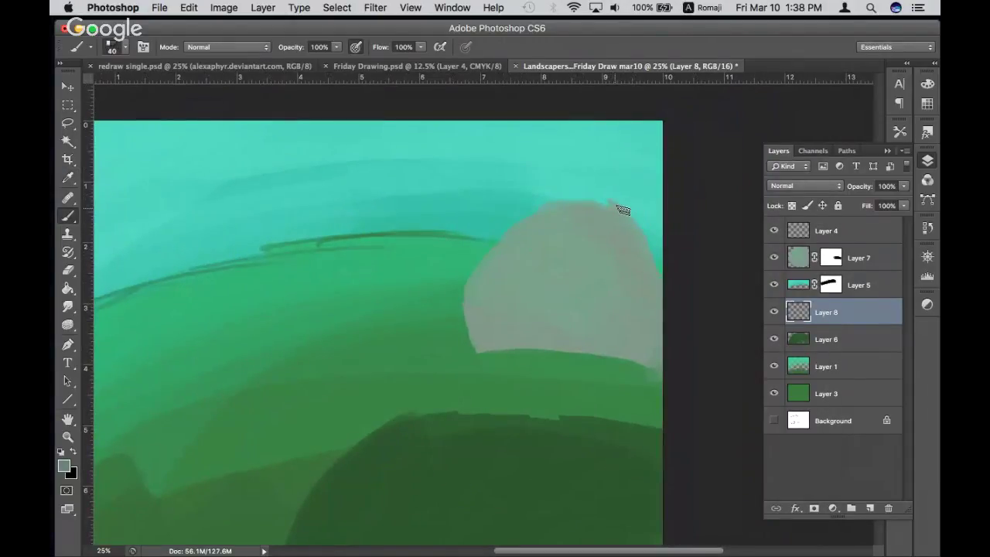
{"action": "key", "text": "bracketleft"}
Paint a pale grey-green strip curving down the dark hill's left edge
{"action": "key", "text": "ctrl+plus"}
{"action": "key", "text": "ctrl+plus"}
{"action": "scroll", "coordinate": [511, 446], "scroll_direction": "down", "scroll_amount": 10}
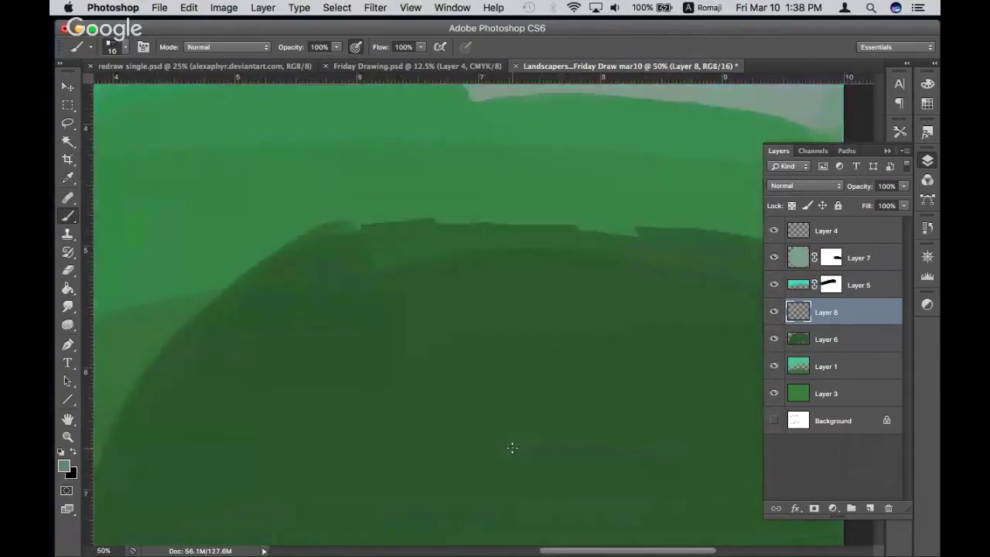
{"action": "key", "text": "ctrl+minus"}
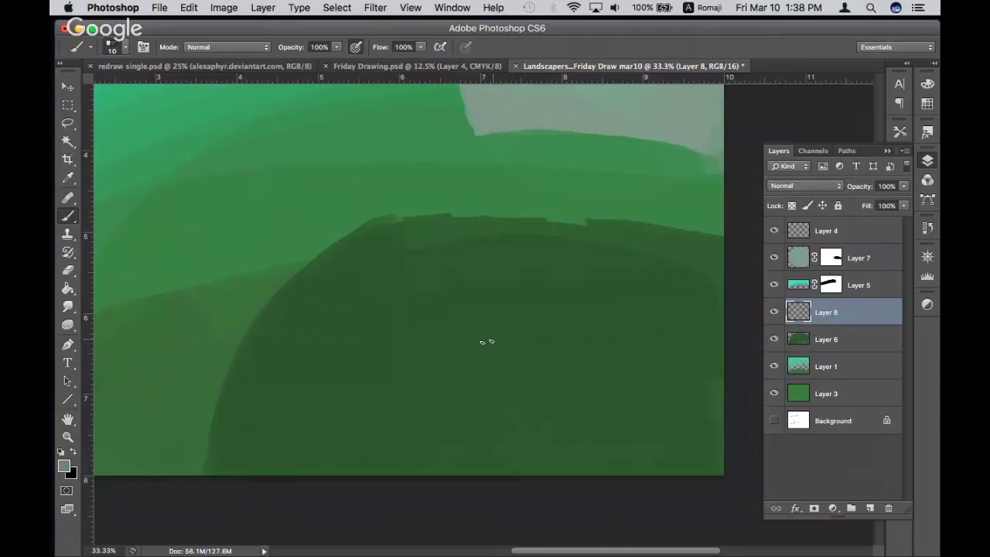
{"action": "left_click_drag", "start_coordinate": [312, 264], "coordinate": [225, 433]}
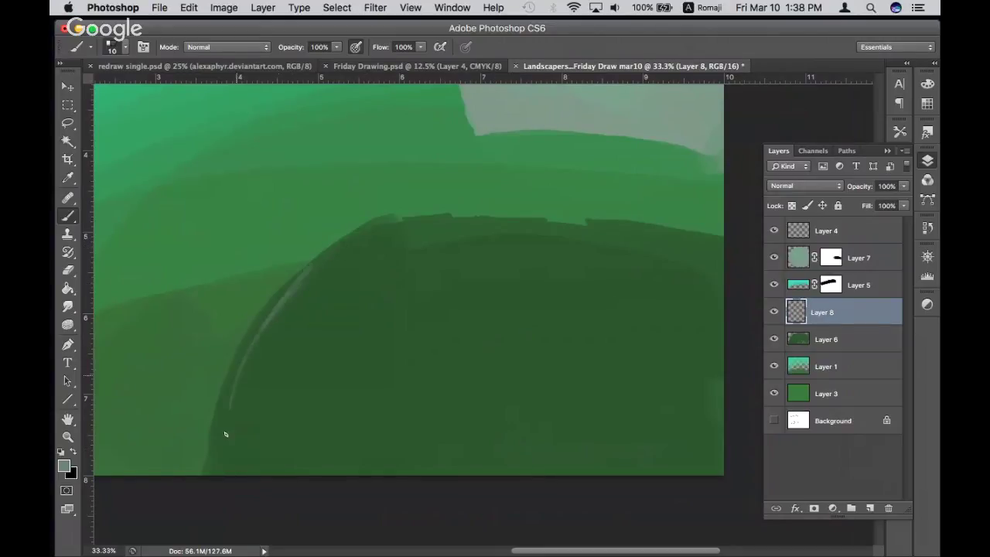
{"action": "mouse_move", "coordinate": [263, 328]}
{"action": "left_mouse_down"}
{"action": "mouse_move", "coordinate": [238, 380]}
{"action": "mouse_move", "coordinate": [266, 461]}
{"action": "mouse_move", "coordinate": [248, 433]}
{"action": "mouse_move", "coordinate": [227, 436]}
{"action": "mouse_move", "coordinate": [212, 453]}
{"action": "mouse_move", "coordinate": [218, 490]}
{"action": "mouse_move", "coordinate": [250, 441]}
{"action": "mouse_move", "coordinate": [231, 404]}
{"action": "mouse_move", "coordinate": [239, 430]}
{"action": "mouse_move", "coordinate": [255, 340]}
{"action": "mouse_move", "coordinate": [223, 425]}
{"action": "mouse_move", "coordinate": [227, 380]}
{"action": "mouse_move", "coordinate": [260, 317]}
{"action": "mouse_move", "coordinate": [302, 269]}
{"action": "mouse_move", "coordinate": [267, 331]}
{"action": "mouse_move", "coordinate": [246, 445]}
{"action": "mouse_move", "coordinate": [267, 464]}
{"action": "mouse_move", "coordinate": [252, 451]}
{"action": "mouse_move", "coordinate": [217, 454]}
{"action": "mouse_move", "coordinate": [215, 473]}
{"action": "mouse_move", "coordinate": [250, 472]}
{"action": "mouse_move", "coordinate": [252, 456]}
{"action": "left_mouse_up"}
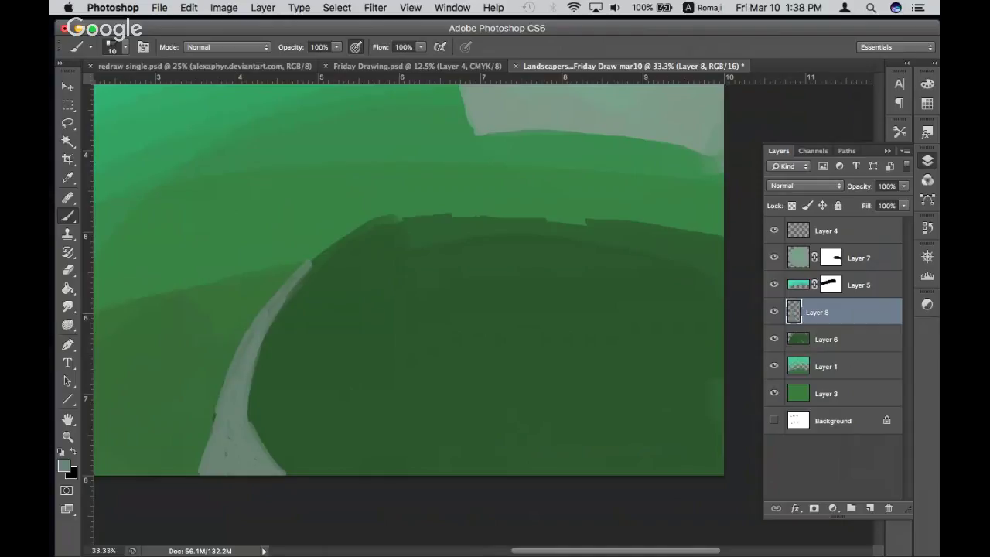
{"action": "key", "text": "F7"}
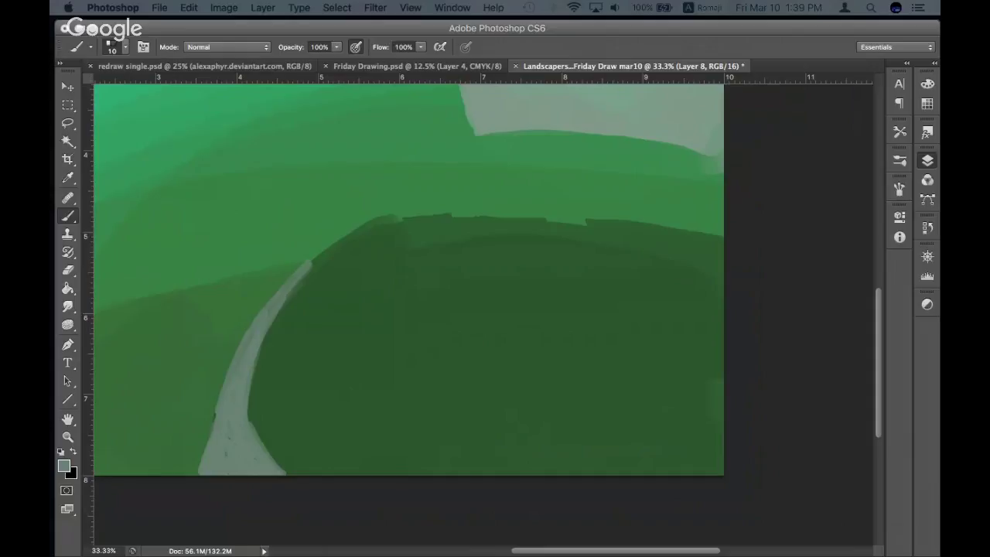
{"action": "key", "text": "F7"}
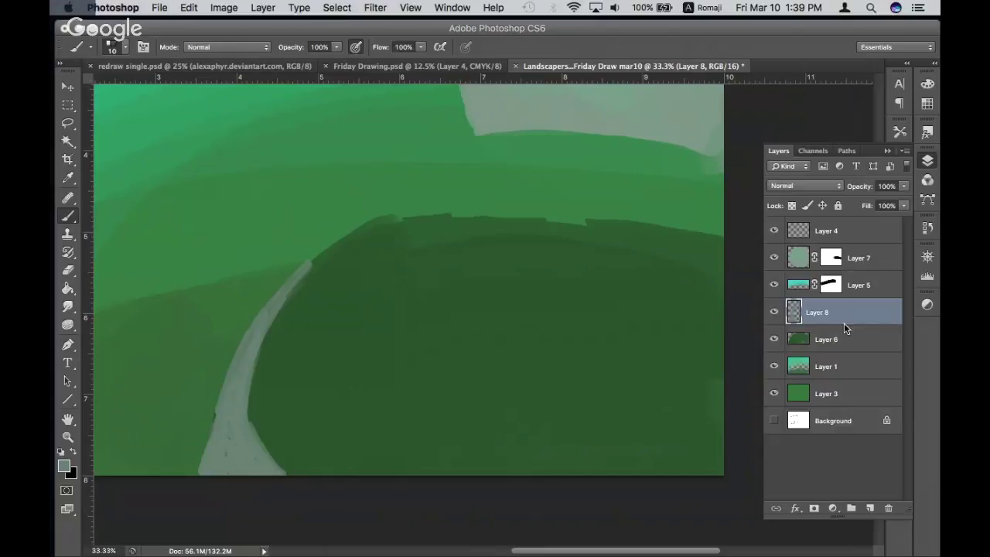
{"action": "scroll", "coordinate": [583, 517], "scroll_direction": "left", "scroll_amount": 3}
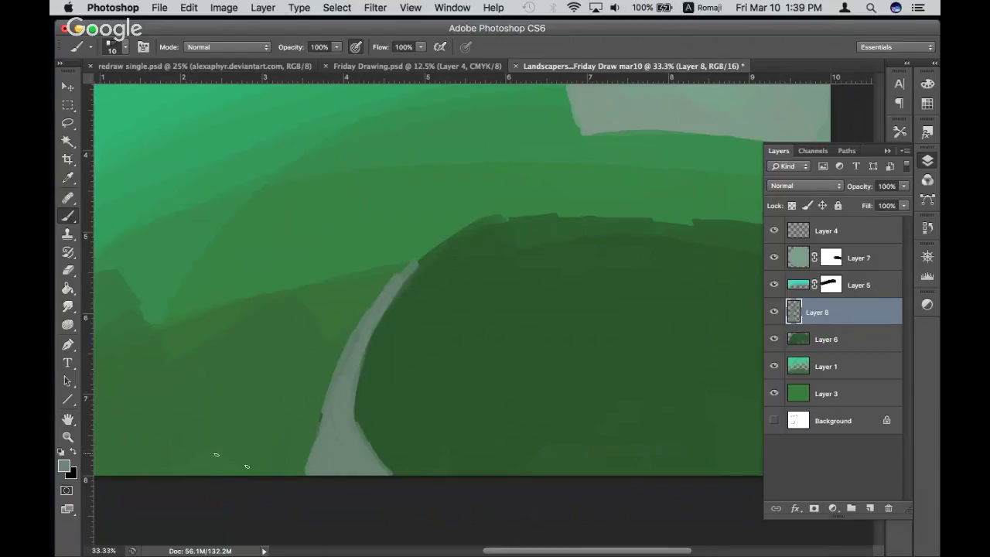
Widen the grey path and streak its edges with darker grey-green 6a8375 strokes
{"action": "left_click", "coordinate": [63, 465]}
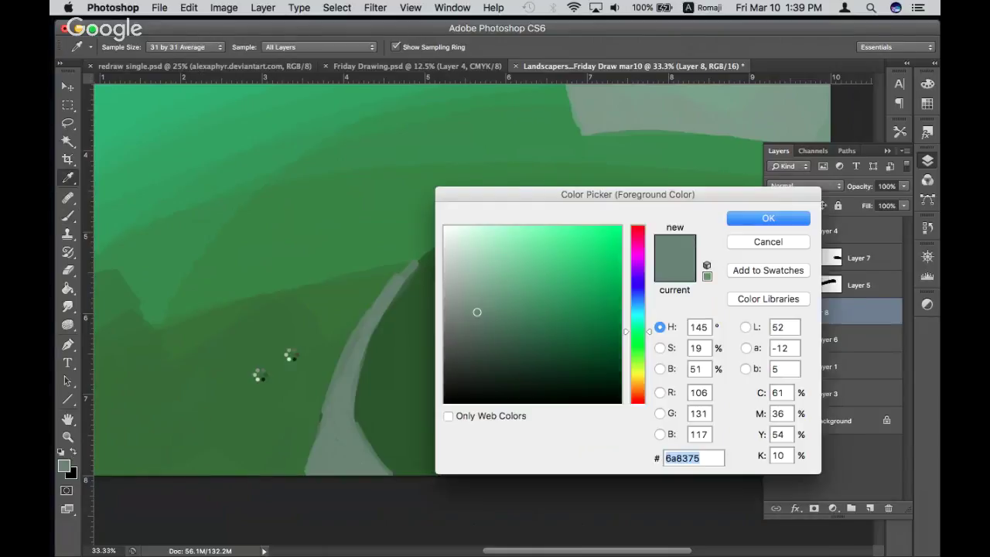
{"action": "left_click", "coordinate": [767, 218]}
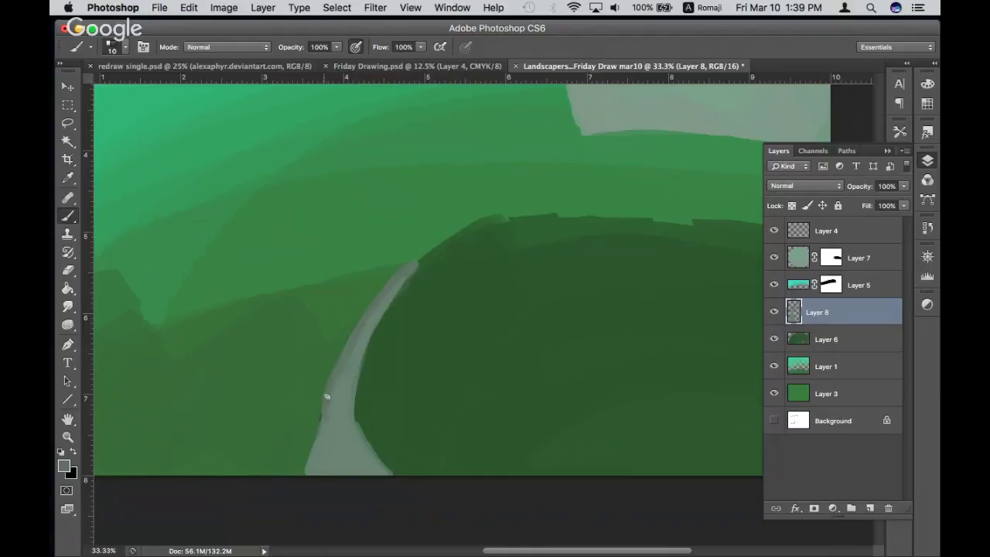
{"action": "left_click_drag", "start_coordinate": [329, 429], "coordinate": [361, 470]}
{"action": "left_click_drag", "start_coordinate": [316, 446], "coordinate": [347, 471]}
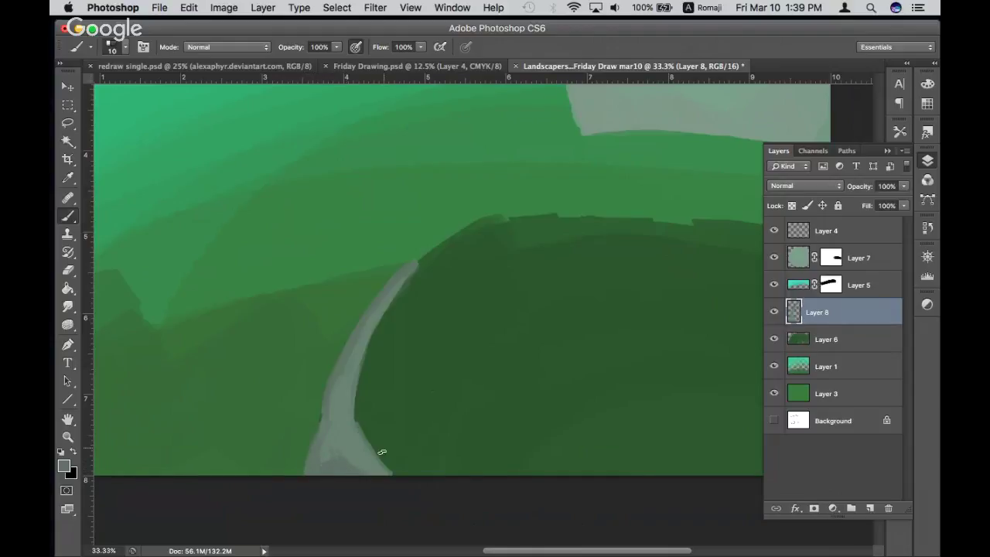
{"action": "left_click_drag", "start_coordinate": [356, 420], "coordinate": [418, 475]}
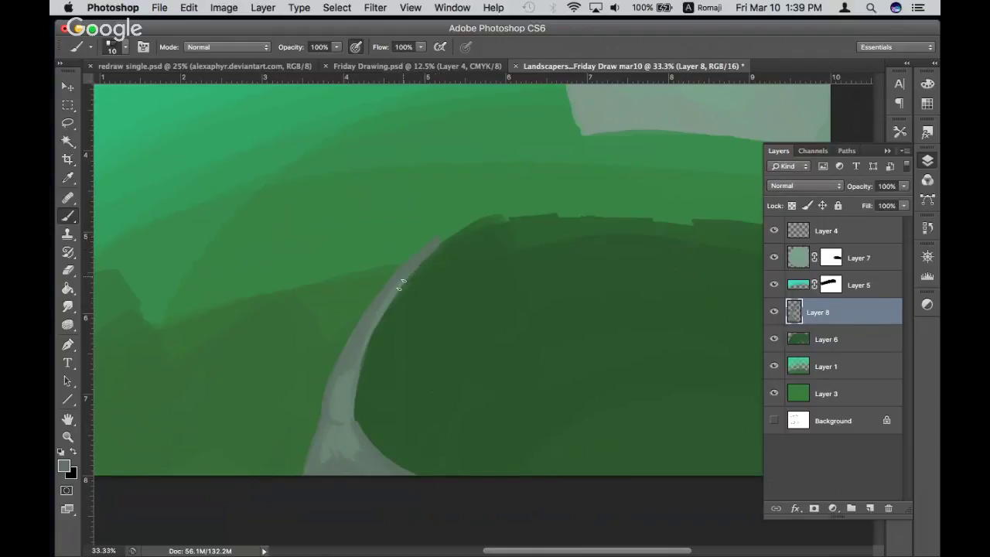
{"action": "left_click_drag", "start_coordinate": [360, 404], "coordinate": [363, 354]}
{"action": "left_click_drag", "start_coordinate": [410, 267], "coordinate": [371, 404]}
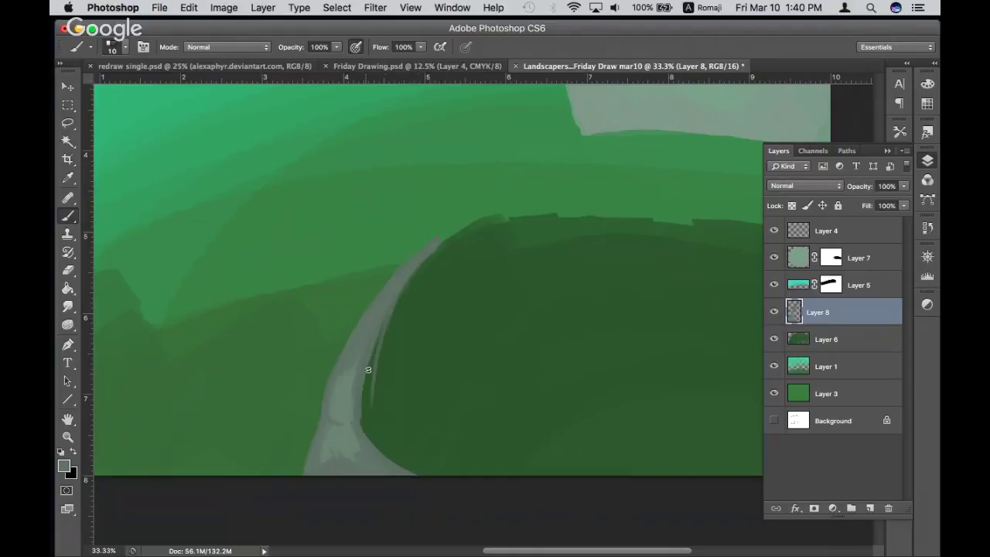
{"action": "key", "text": "super+minus"}
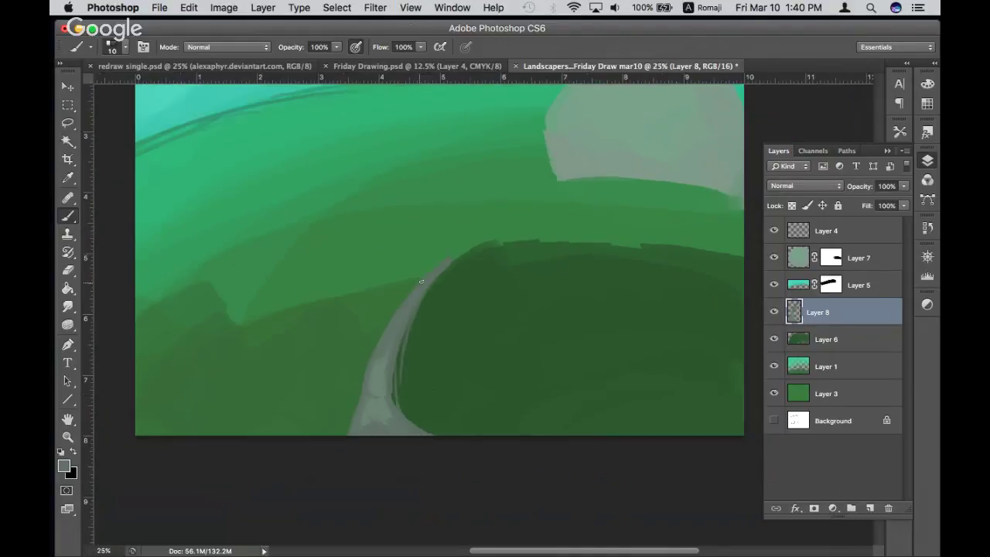
Paint over the grey path with dark green, keeping small grey strokes at the hill's lower-left foot
{"action": "key", "text": "super+minus"}
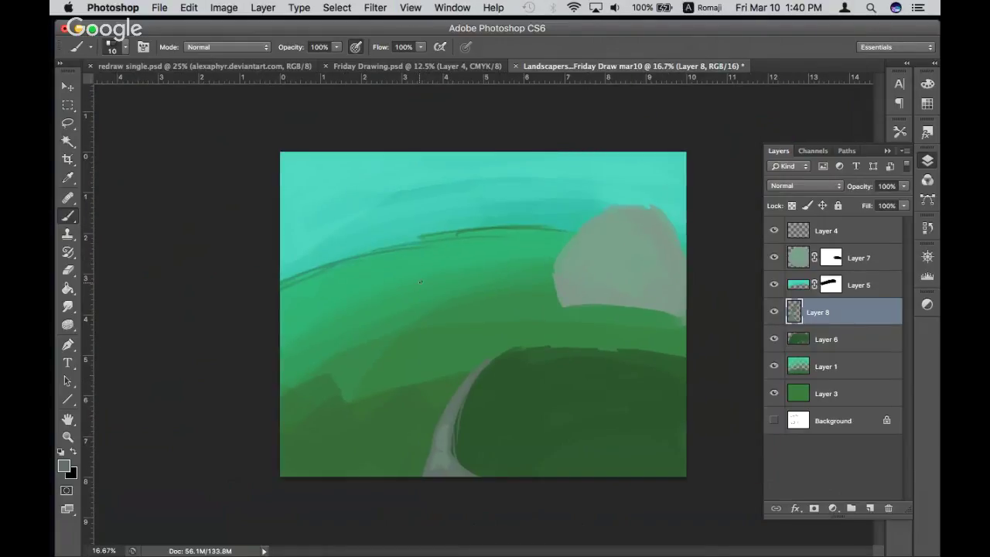
{"action": "left_click_drag", "start_coordinate": [493, 351], "coordinate": [480, 467]}
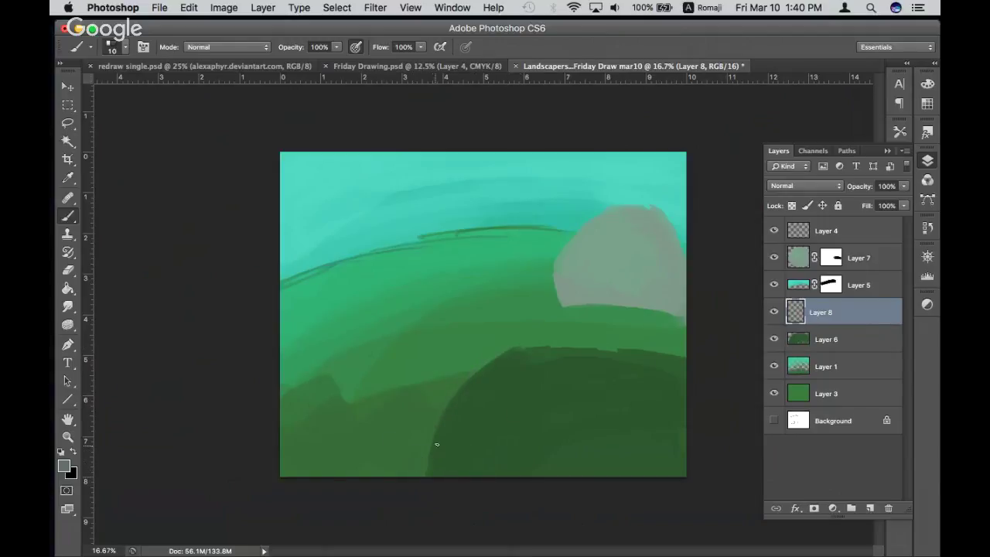
{"action": "mouse_move", "coordinate": [437, 445]}
{"action": "left_mouse_down"}
{"action": "mouse_move", "coordinate": [464, 470]}
{"action": "mouse_move", "coordinate": [431, 452]}
{"action": "mouse_move", "coordinate": [459, 490]}
{"action": "left_mouse_up"}
{"action": "key", "text": "F7"}
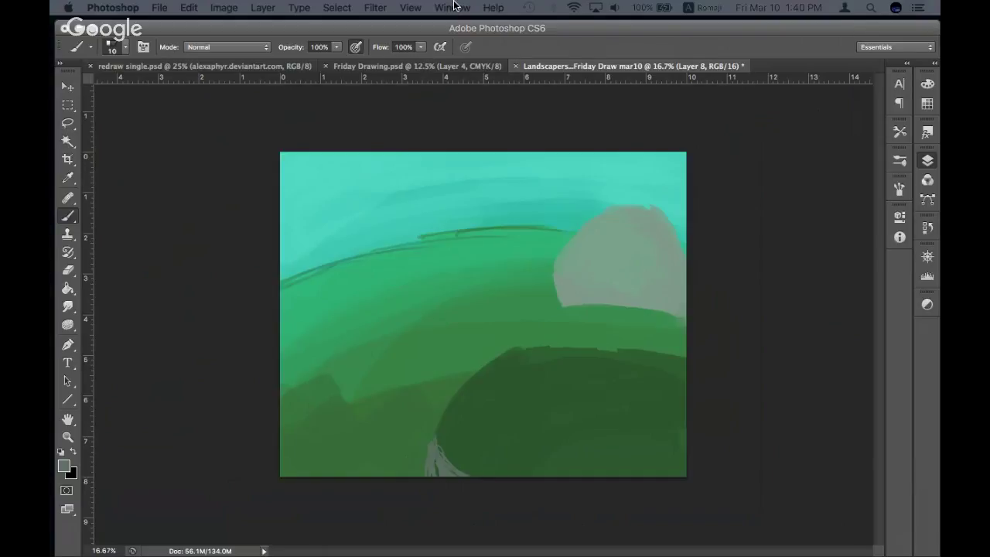
{"action": "key", "text": "F7"}
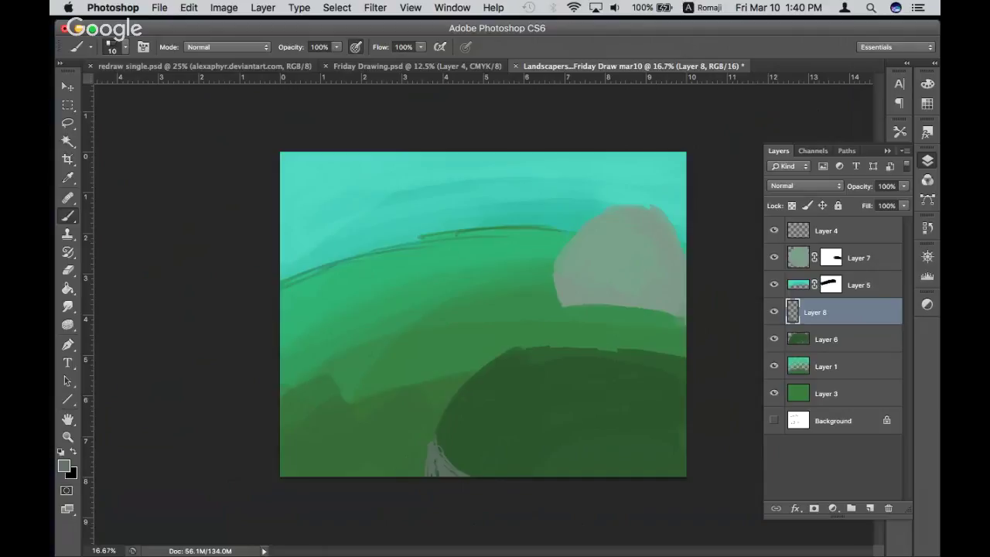
{"action": "key", "text": "F7"}
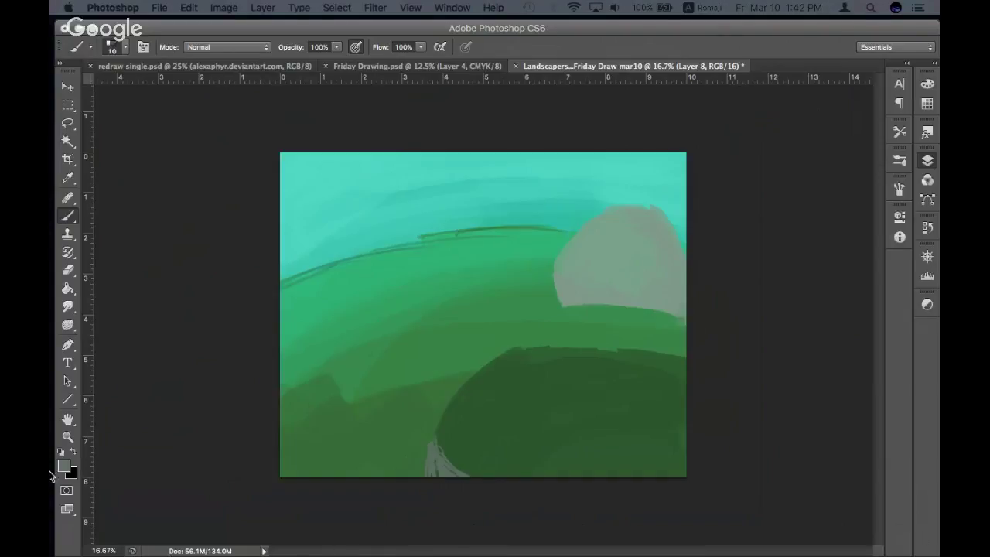
Bring the landscape painting in Photoshop back to the front with its layers list showing
{"action": "key", "text": "super+Tab"}
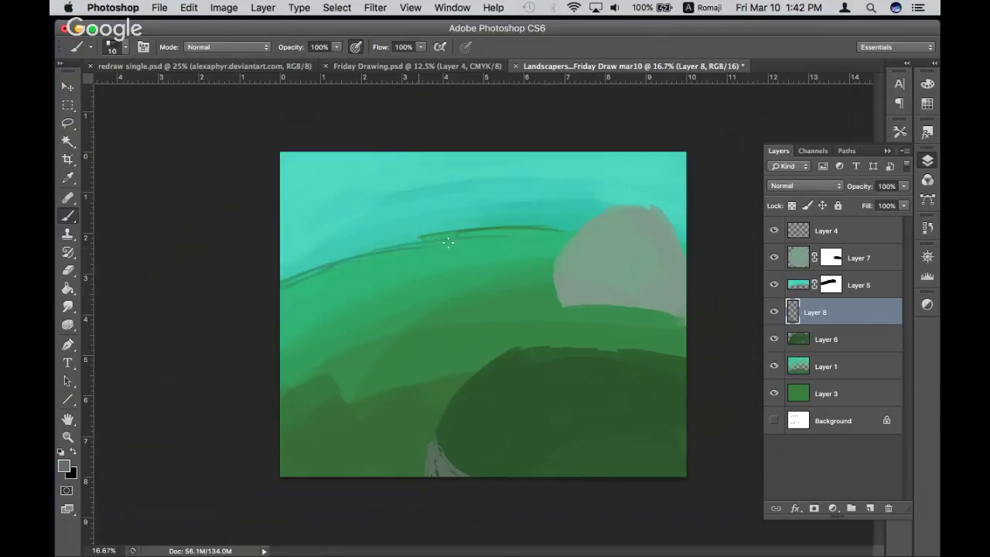
Add a new empty Layer 9 above Layer 7
{"action": "key", "text": "super+equal"}
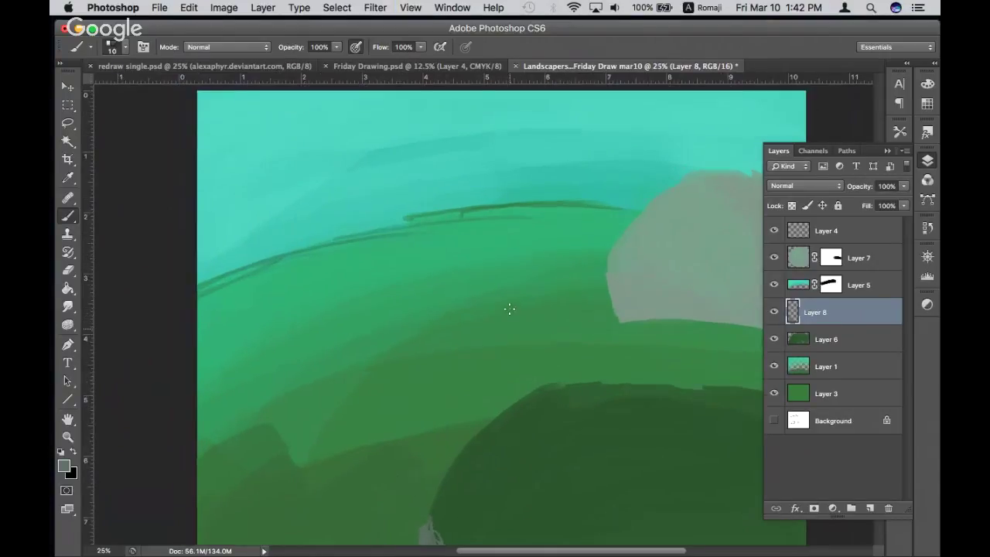
{"action": "scroll", "coordinate": [508, 309], "scroll_direction": "up", "scroll_amount": 1}
{"action": "scroll", "coordinate": [509, 310], "scroll_direction": "right", "scroll_amount": 3}
{"action": "scroll", "coordinate": [509, 310], "scroll_direction": "right", "scroll_amount": 2}
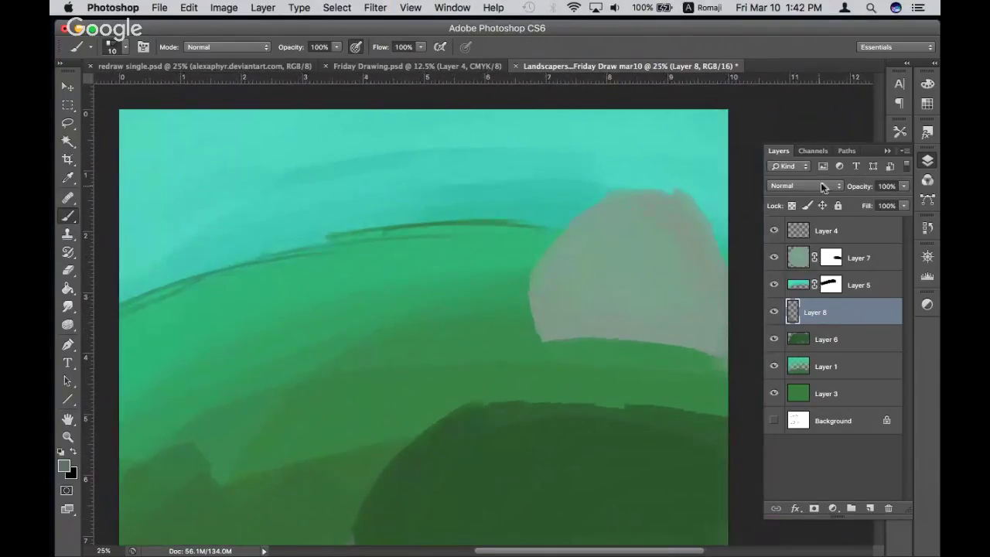
{"action": "left_click", "coordinate": [856, 259]}
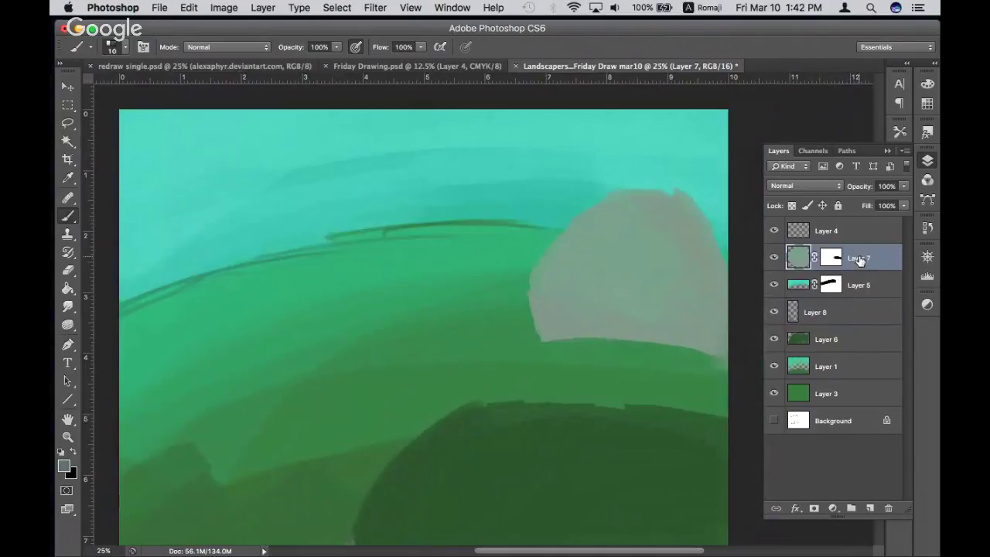
{"action": "left_click", "coordinate": [869, 508]}
Set the foreground colour to dark grey-green 607067
{"action": "scroll", "coordinate": [362, 258], "scroll_direction": "up", "scroll_amount": 1}
{"action": "scroll", "coordinate": [363, 258], "scroll_direction": "right", "scroll_amount": 3}
{"action": "scroll", "coordinate": [363, 258], "scroll_direction": "right", "scroll_amount": 2}
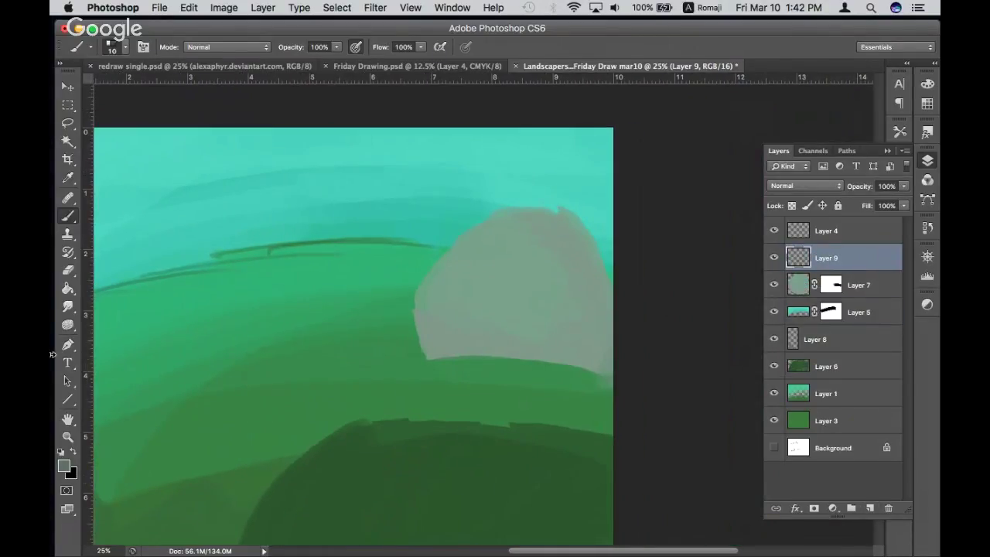
{"action": "left_click", "coordinate": [66, 467]}
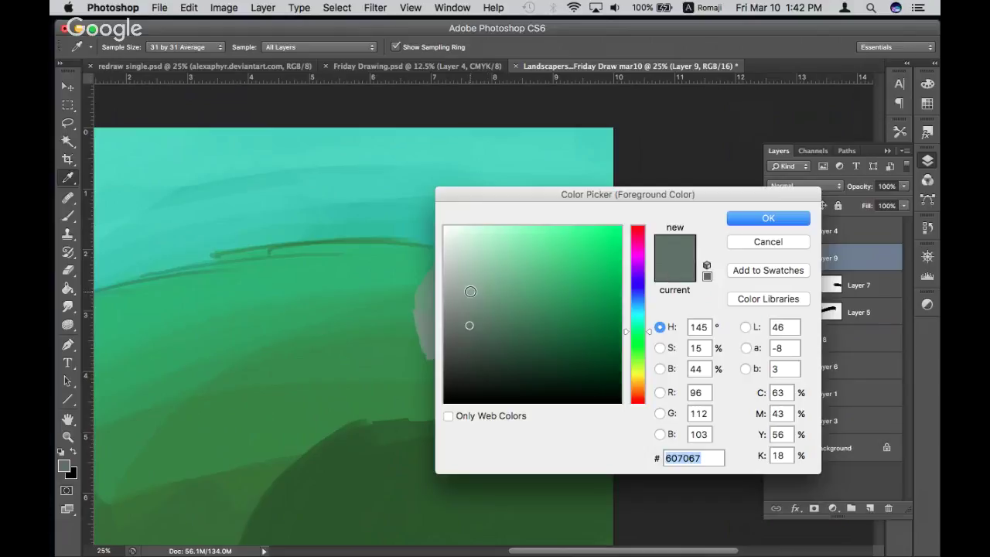
{"action": "left_click", "coordinate": [477, 364]}
{"action": "left_click", "coordinate": [753, 217]}
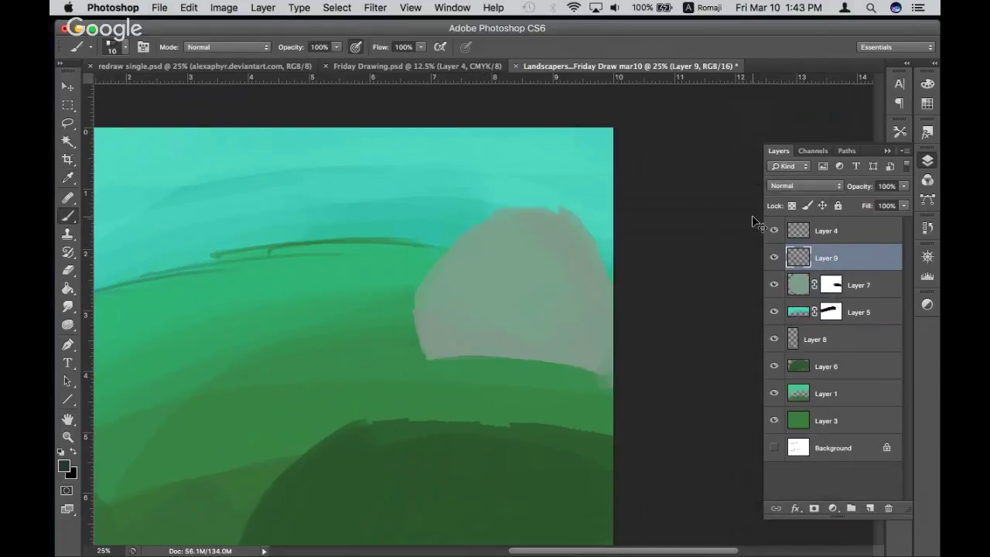
{"action": "key", "text": "super+equal"}
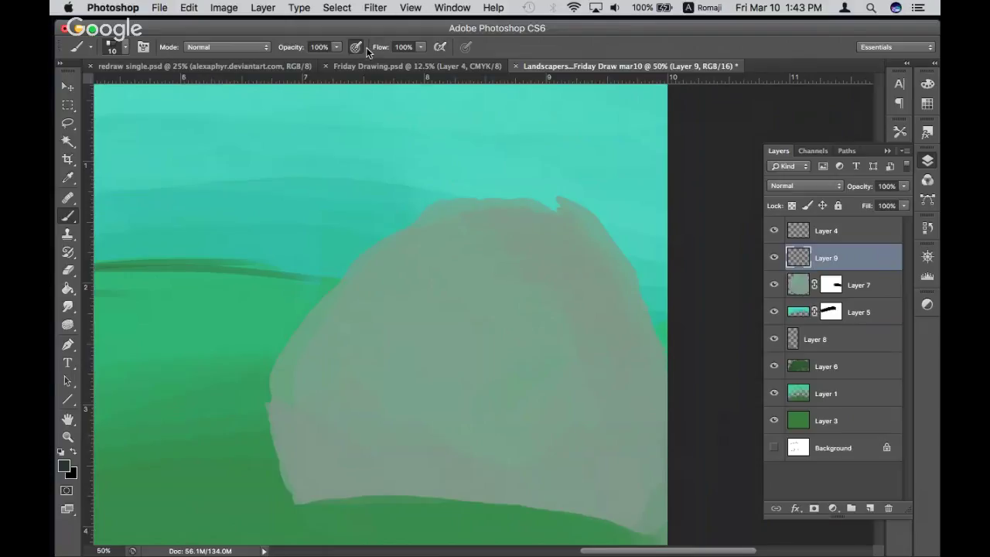
Enlarge the brush and paint short dark strokes on the rock's left and right
{"action": "key", "text": "super+plus"}
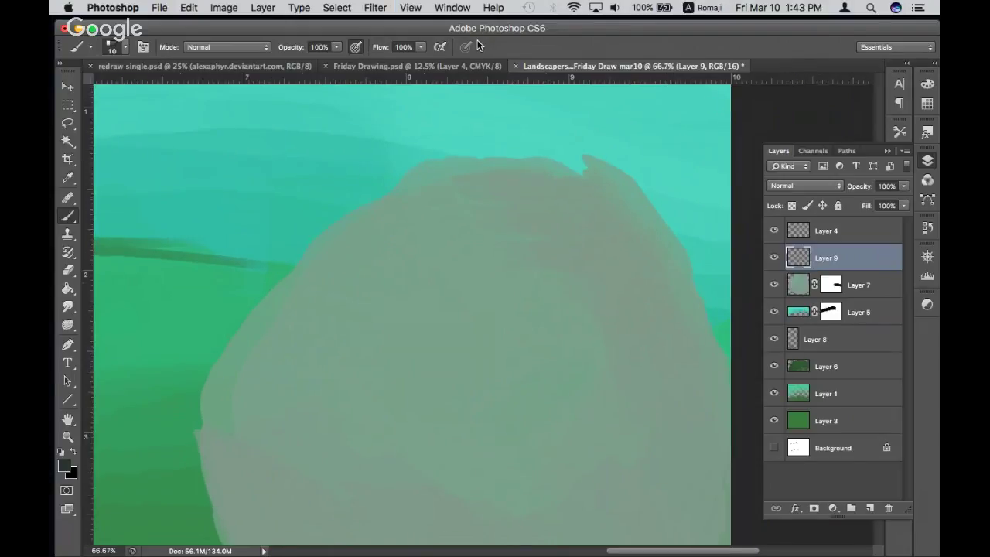
{"action": "key", "text": "bracketright"}
{"action": "left_click", "coordinate": [297, 271]}
{"action": "left_click", "coordinate": [595, 31], "text": "shift"}
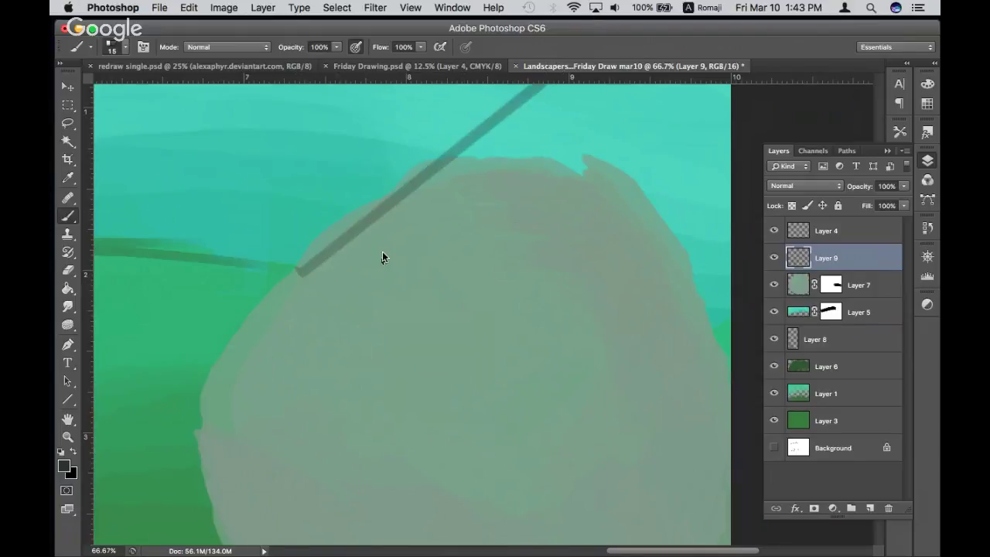
{"action": "key", "text": "super+z"}
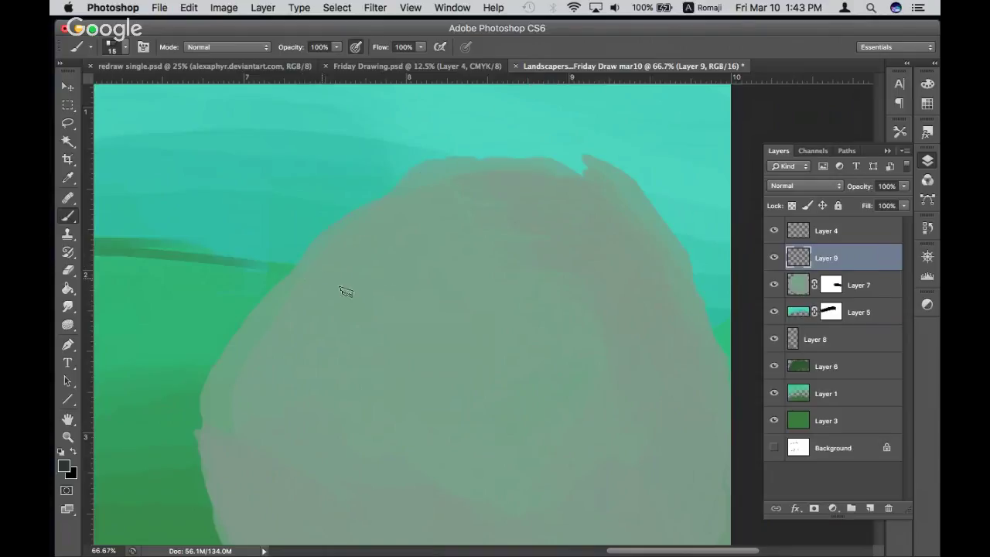
{"action": "left_click_drag", "start_coordinate": [304, 265], "coordinate": [347, 290]}
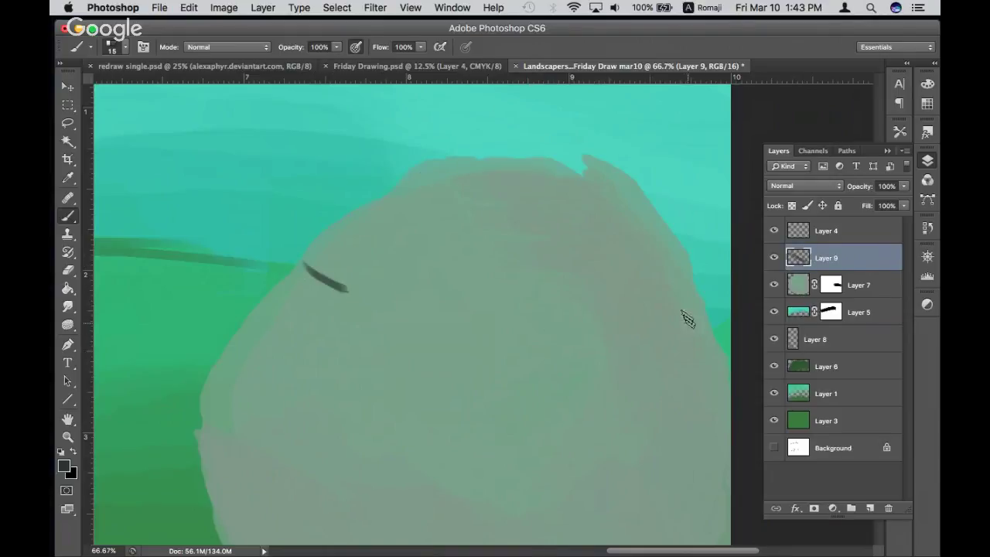
{"action": "left_click_drag", "start_coordinate": [696, 321], "coordinate": [616, 349]}
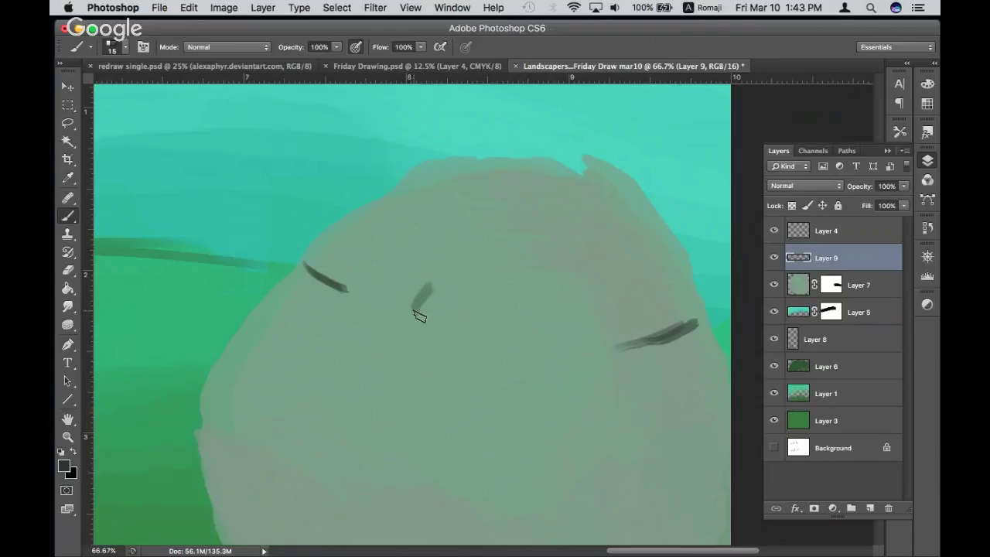
Sketch a trial eye arch and pupil, then step back through all the strokes
{"action": "left_click_drag", "start_coordinate": [438, 274], "coordinate": [412, 324]}
{"action": "mouse_move", "coordinate": [460, 266]}
{"action": "left_mouse_down"}
{"action": "mouse_move", "coordinate": [425, 292]}
{"action": "mouse_move", "coordinate": [533, 345]}
{"action": "mouse_move", "coordinate": [545, 305]}
{"action": "left_mouse_up"}
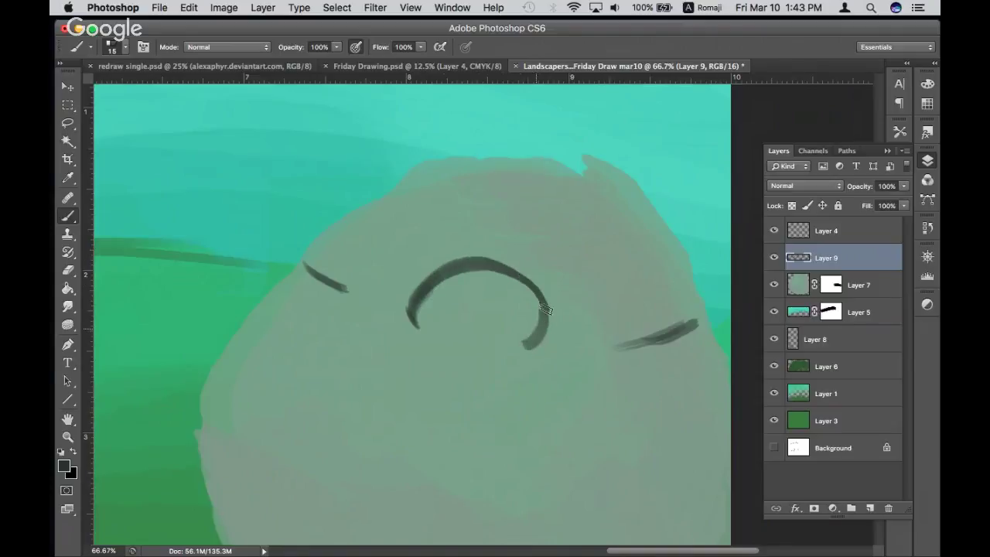
{"action": "mouse_move", "coordinate": [471, 337]}
{"action": "left_mouse_down"}
{"action": "mouse_move", "coordinate": [477, 305]}
{"action": "mouse_move", "coordinate": [484, 334]}
{"action": "mouse_move", "coordinate": [464, 323]}
{"action": "mouse_move", "coordinate": [501, 316]}
{"action": "mouse_move", "coordinate": [488, 305]}
{"action": "mouse_move", "coordinate": [472, 323]}
{"action": "mouse_move", "coordinate": [473, 347]}
{"action": "mouse_move", "coordinate": [462, 329]}
{"action": "mouse_move", "coordinate": [473, 344]}
{"action": "left_mouse_up"}
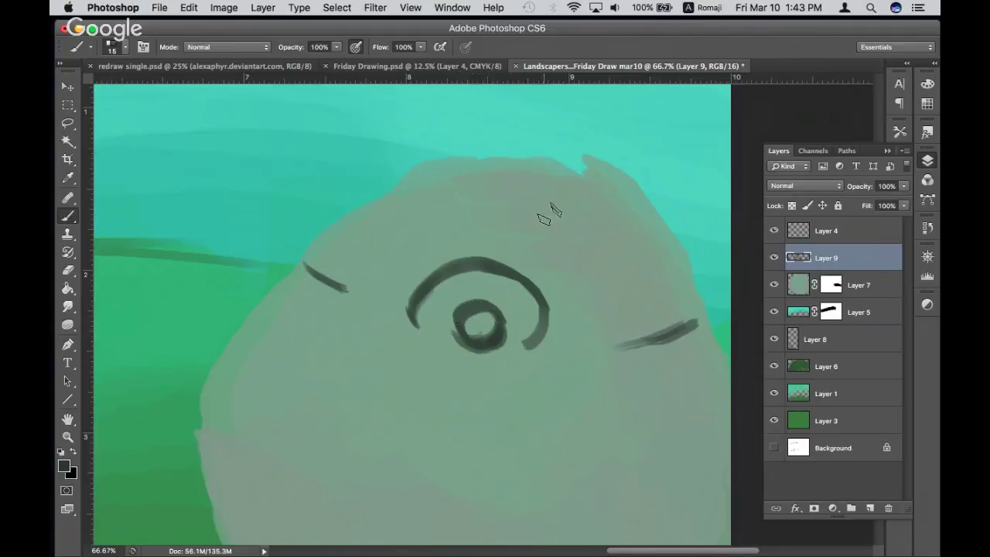
{"action": "key", "text": "ctrl+alt+z"}
{"action": "key", "text": "ctrl+alt+z"}
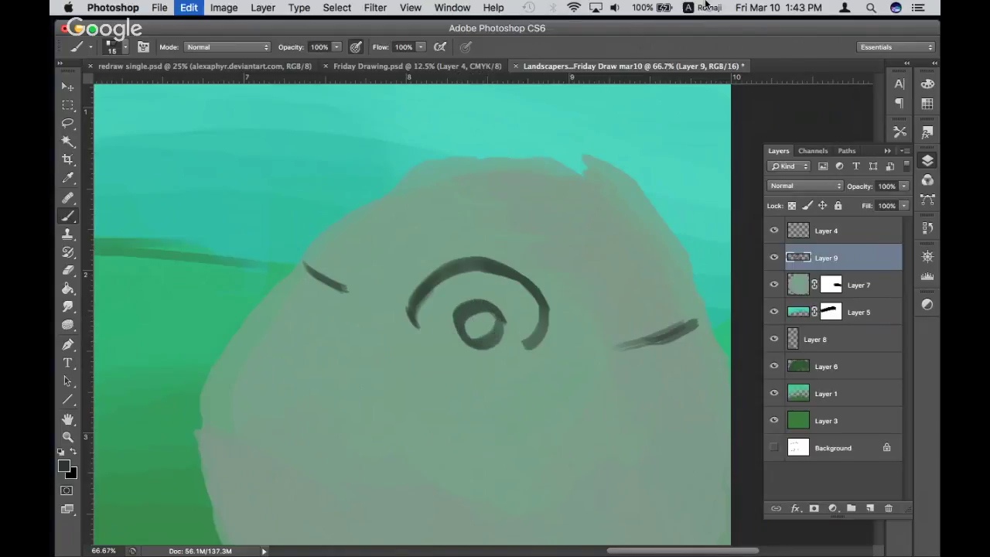
{"action": "key", "text": "ctrl+alt+z"}
{"action": "key", "text": "ctrl+alt+z"}
{"action": "key", "text": "ctrl+alt+z"}
{"action": "key", "text": "ctrl+alt+z"}
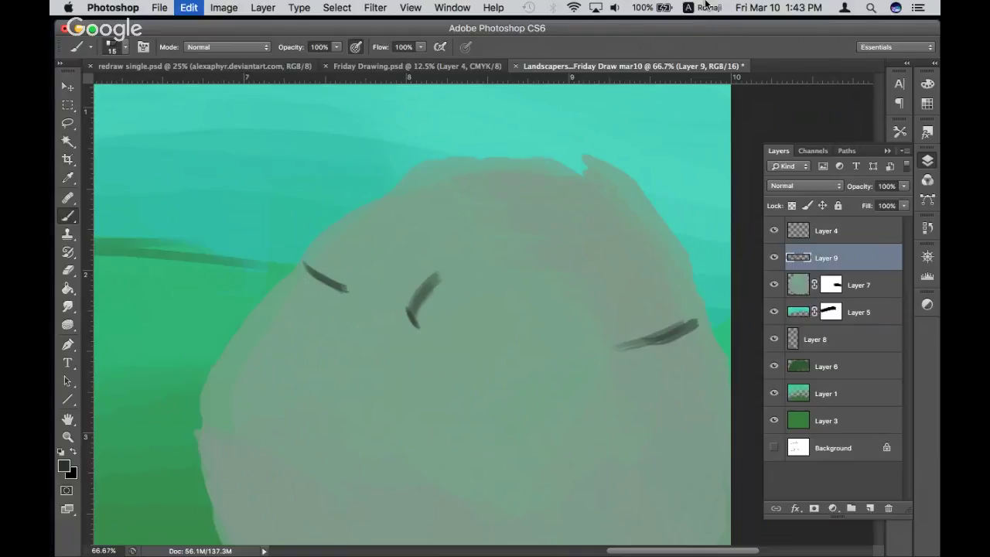
{"action": "key", "text": "ctrl+alt+z"}
{"action": "key", "text": "ctrl+alt+z"}
{"action": "key", "text": "ctrl+alt+z"}
{"action": "key", "text": "ctrl+alt+z"}
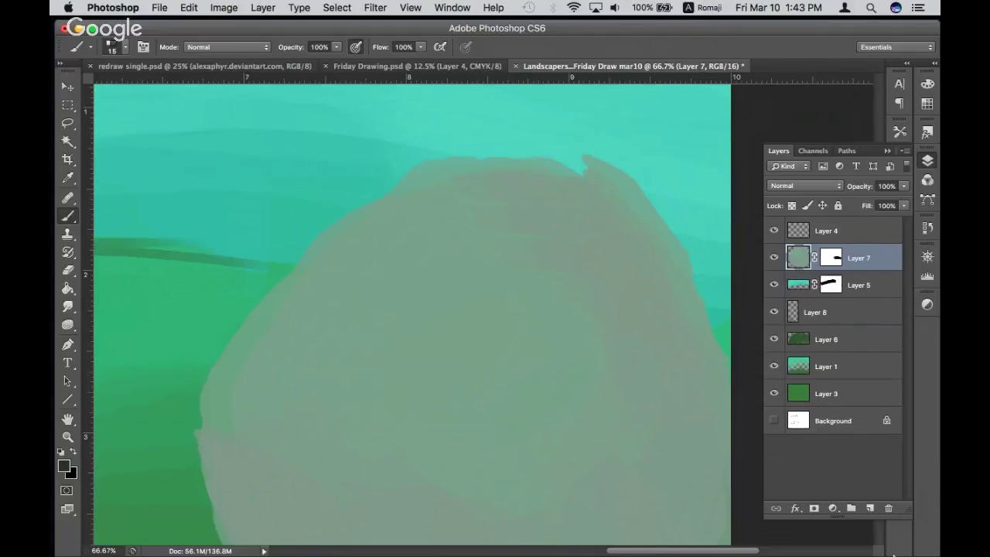
Add a fresh layer above Layer 7 with a small hard round brush, panels hidden
{"action": "left_click", "coordinate": [869, 508]}
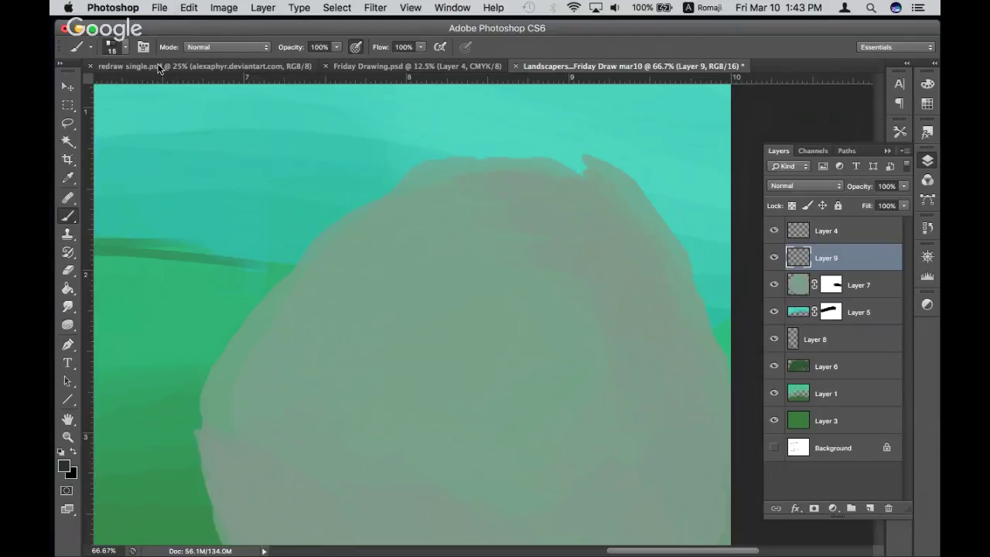
{"action": "left_click", "coordinate": [125, 48]}
{"action": "left_click", "coordinate": [106, 151]}
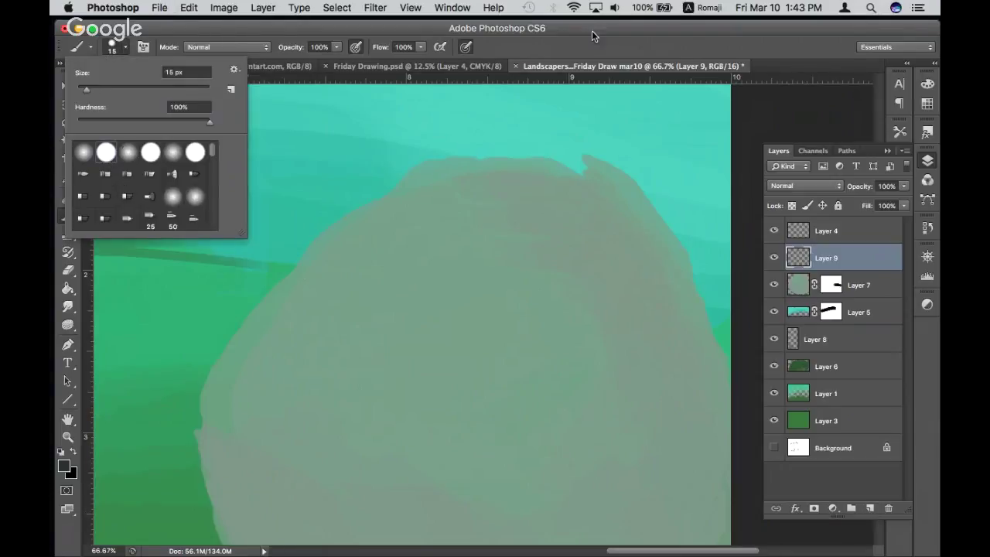
{"action": "left_click", "coordinate": [566, 44]}
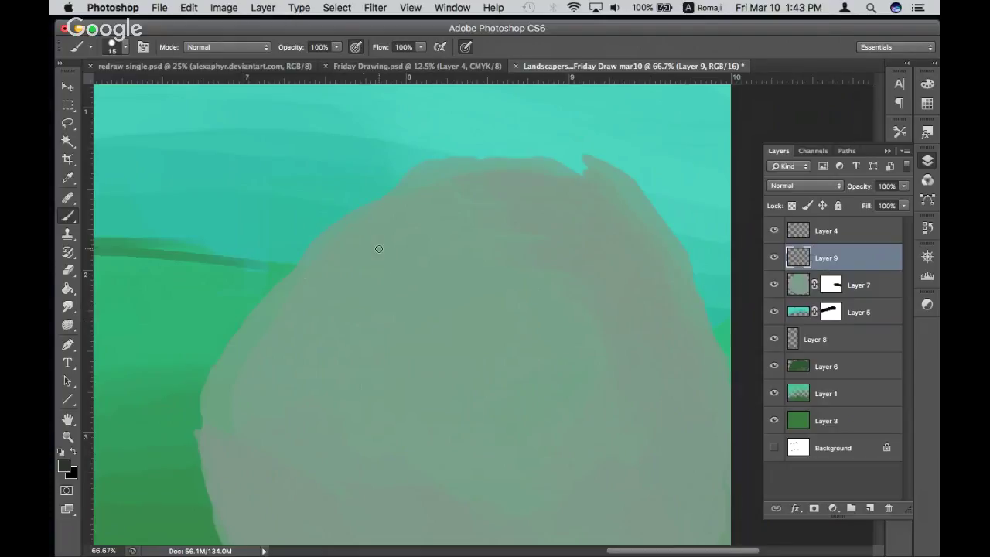
{"action": "key", "text": "bracketleft"}
{"action": "key", "text": "bracketleft"}
{"action": "key", "text": "bracketleft"}
{"action": "key", "text": "Tab"}
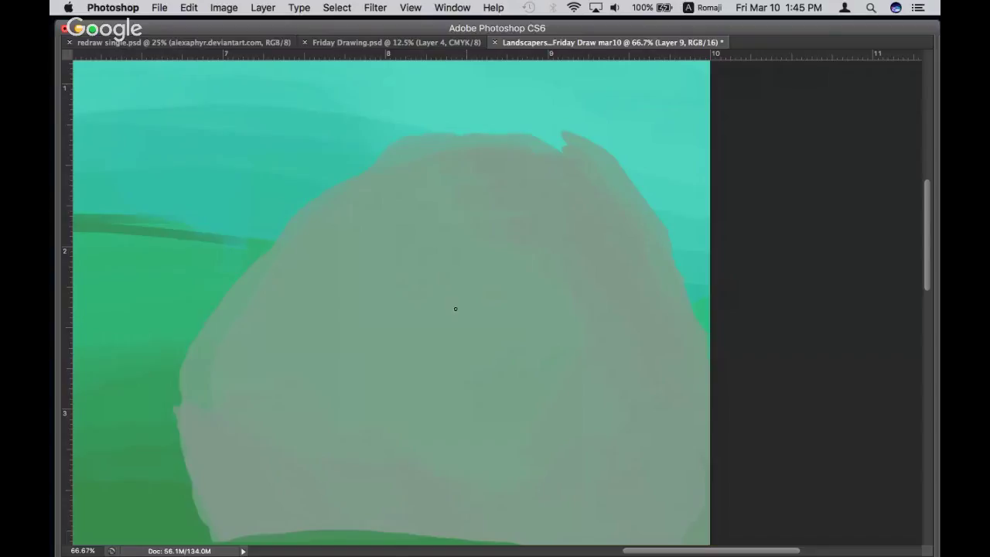
Draw the eye's arched outline and bottom line, reinforcing its corners
{"action": "left_click_drag", "start_coordinate": [408, 281], "coordinate": [466, 217]}
{"action": "mouse_move", "coordinate": [422, 242]}
{"action": "left_mouse_down"}
{"action": "mouse_move", "coordinate": [545, 246]}
{"action": "mouse_move", "coordinate": [543, 306]}
{"action": "left_mouse_up"}
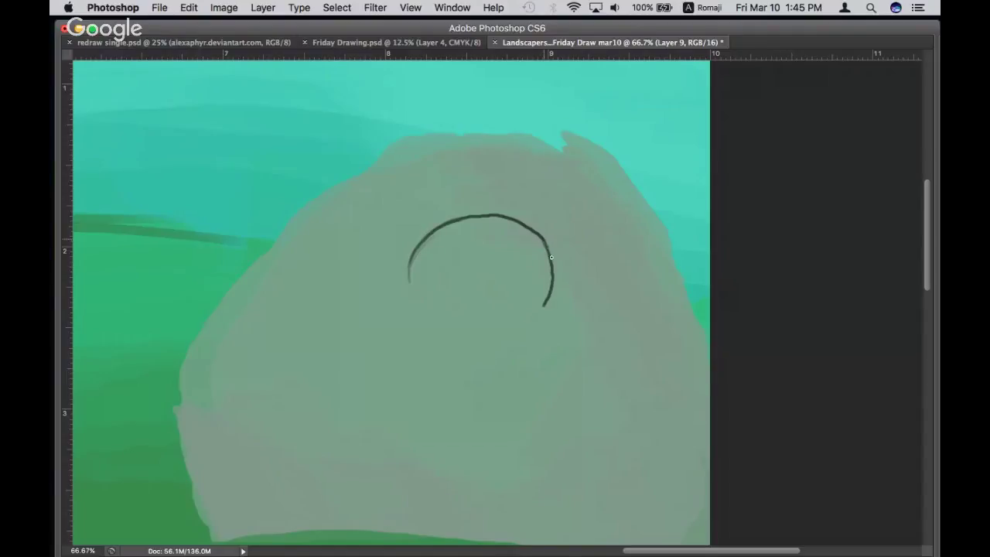
{"action": "left_click_drag", "start_coordinate": [544, 241], "coordinate": [542, 311]}
{"action": "mouse_move", "coordinate": [450, 300]}
{"action": "left_mouse_down"}
{"action": "mouse_move", "coordinate": [413, 289]}
{"action": "mouse_move", "coordinate": [541, 313]}
{"action": "left_mouse_up"}
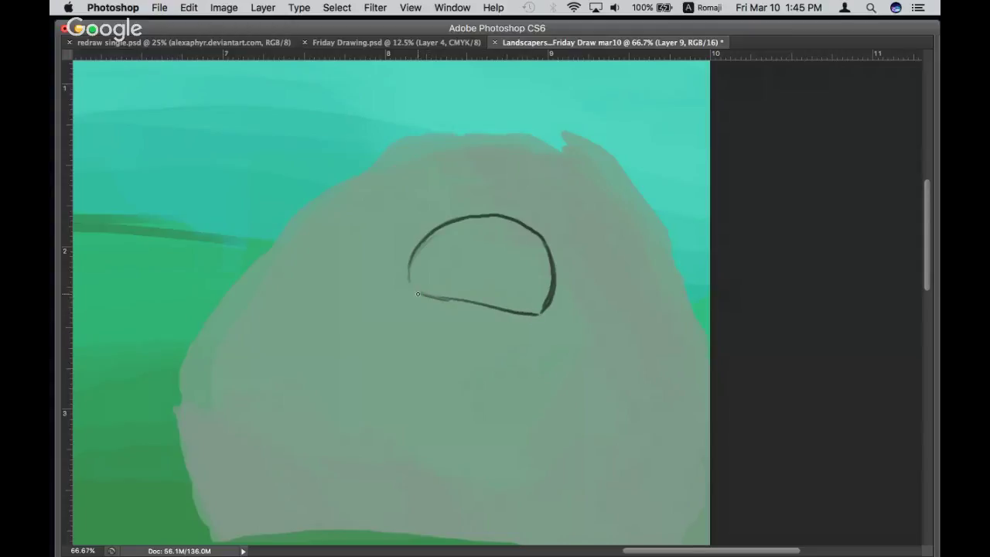
{"action": "left_click_drag", "start_coordinate": [417, 292], "coordinate": [463, 301]}
{"action": "mouse_move", "coordinate": [450, 257]}
{"action": "left_mouse_down"}
{"action": "mouse_move", "coordinate": [446, 275]}
{"action": "mouse_move", "coordinate": [464, 248]}
{"action": "mouse_move", "coordinate": [474, 251]}
{"action": "mouse_move", "coordinate": [474, 300]}
{"action": "left_mouse_up"}
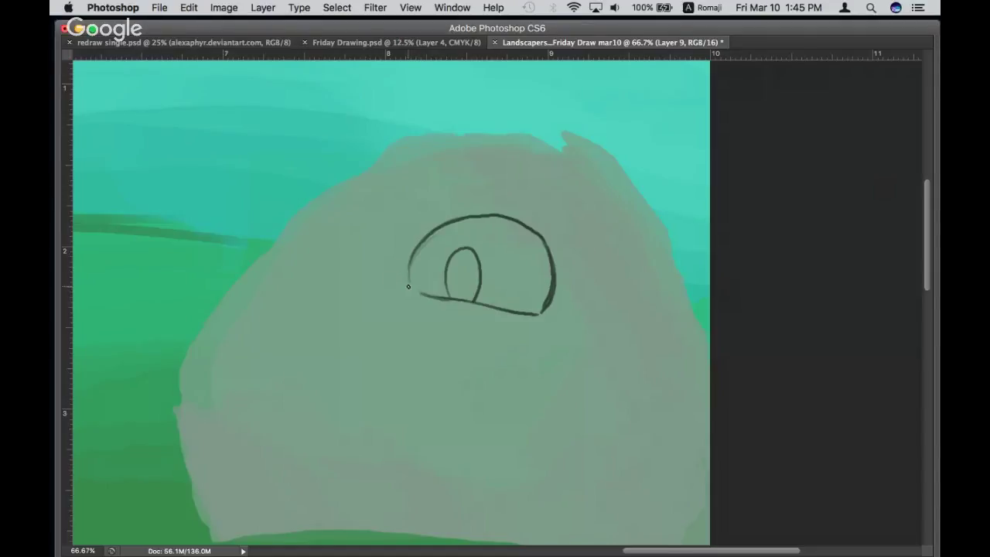
{"action": "left_click_drag", "start_coordinate": [395, 279], "coordinate": [416, 293]}
{"action": "mouse_move", "coordinate": [415, 289]}
{"action": "left_mouse_down"}
{"action": "mouse_move", "coordinate": [408, 271]}
{"action": "mouse_move", "coordinate": [403, 286]}
{"action": "left_mouse_up"}
{"action": "mouse_move", "coordinate": [548, 304]}
{"action": "left_mouse_down"}
{"action": "mouse_move", "coordinate": [539, 315]}
{"action": "mouse_move", "coordinate": [558, 306]}
{"action": "left_mouse_up"}
Add an oval pupil inside the eye and small dots along its rim
{"action": "left_click_drag", "start_coordinate": [443, 299], "coordinate": [441, 287]}
{"action": "mouse_move", "coordinate": [457, 245]}
{"action": "left_mouse_down"}
{"action": "mouse_move", "coordinate": [441, 258]}
{"action": "mouse_move", "coordinate": [438, 295]}
{"action": "left_mouse_up"}
{"action": "mouse_move", "coordinate": [457, 244]}
{"action": "left_mouse_down"}
{"action": "mouse_move", "coordinate": [473, 238]}
{"action": "mouse_move", "coordinate": [484, 253]}
{"action": "mouse_move", "coordinate": [483, 301]}
{"action": "left_mouse_up"}
{"action": "left_click", "coordinate": [500, 278]}
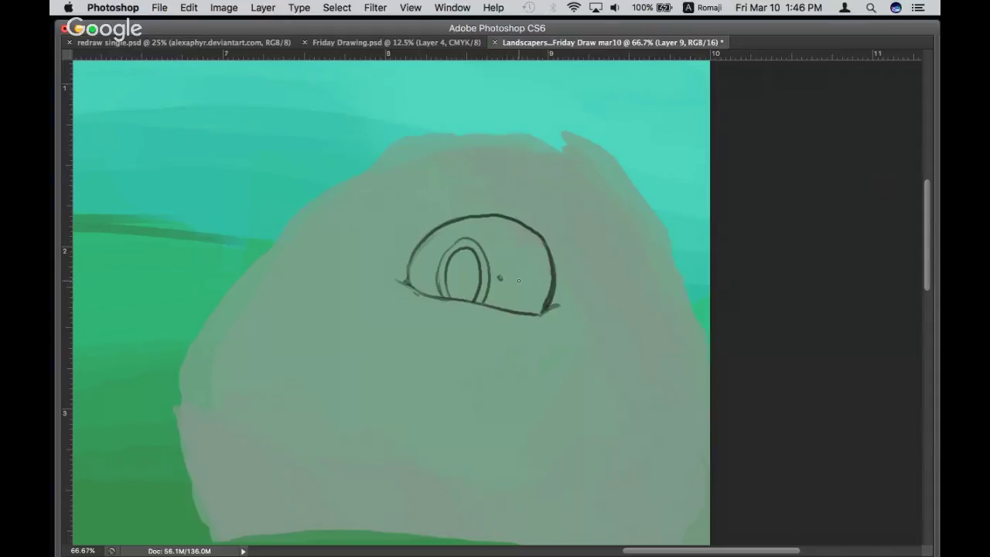
{"action": "left_click", "coordinate": [518, 283]}
{"action": "left_click", "coordinate": [534, 287]}
{"action": "left_click", "coordinate": [547, 290]}
{"action": "left_click", "coordinate": [424, 268]}
{"action": "left_click", "coordinate": [415, 267]}
{"action": "left_click", "coordinate": [473, 220]}
{"action": "key", "text": "ctrl+minus"}
Sketch eyelid lines on both sides of the eye, adding small creases
{"action": "key", "text": "ctrl+plus"}
{"action": "key", "text": "ctrl+plus"}
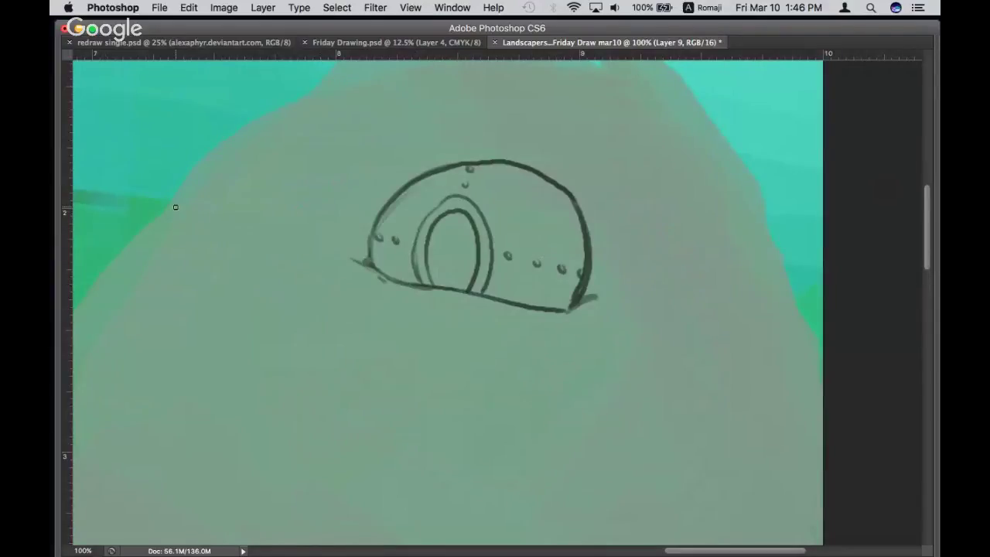
{"action": "mouse_move", "coordinate": [178, 206]}
{"action": "left_mouse_down"}
{"action": "mouse_move", "coordinate": [215, 200]}
{"action": "mouse_move", "coordinate": [309, 233]}
{"action": "left_mouse_up"}
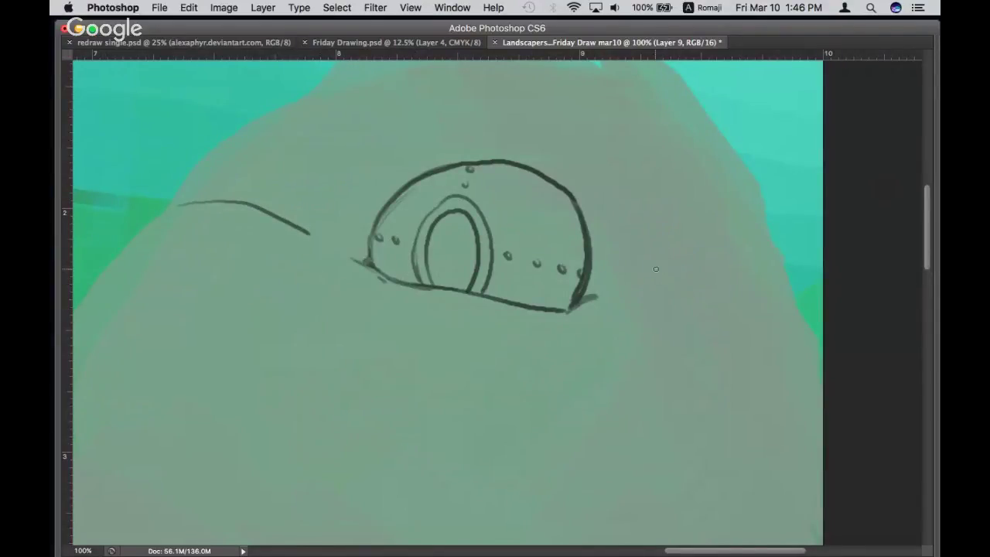
{"action": "left_click_drag", "start_coordinate": [639, 286], "coordinate": [768, 263]}
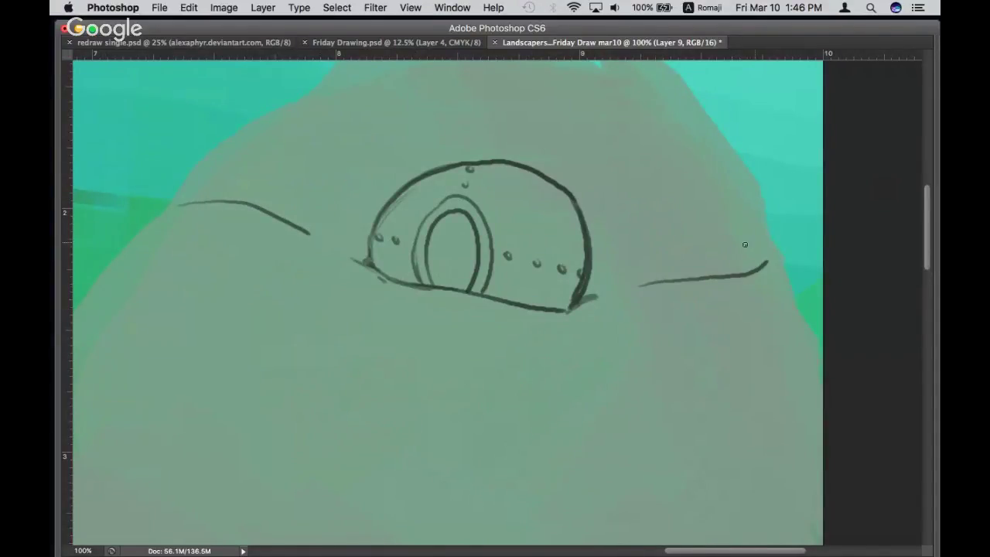
{"action": "left_click_drag", "start_coordinate": [676, 246], "coordinate": [681, 272]}
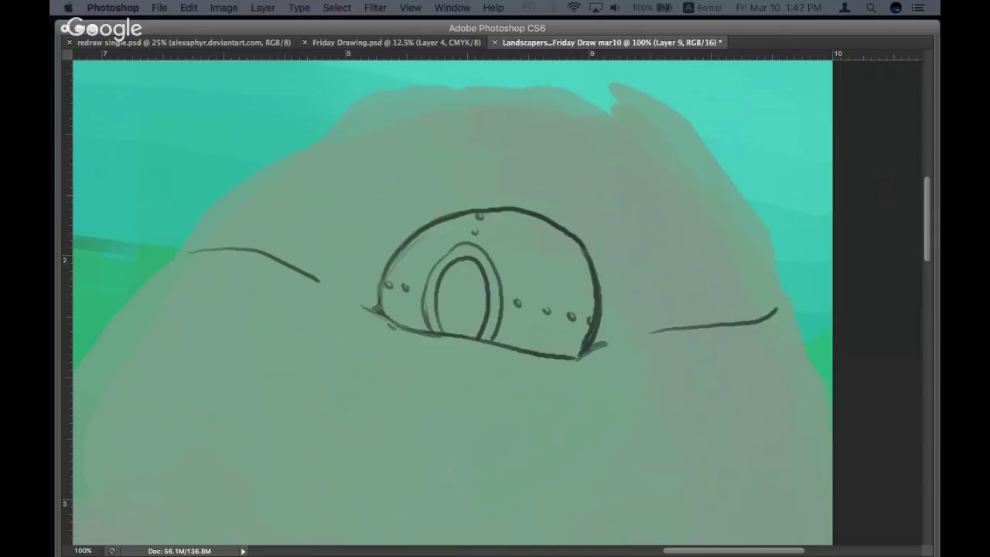
{"action": "left_click", "coordinate": [483, 32]}
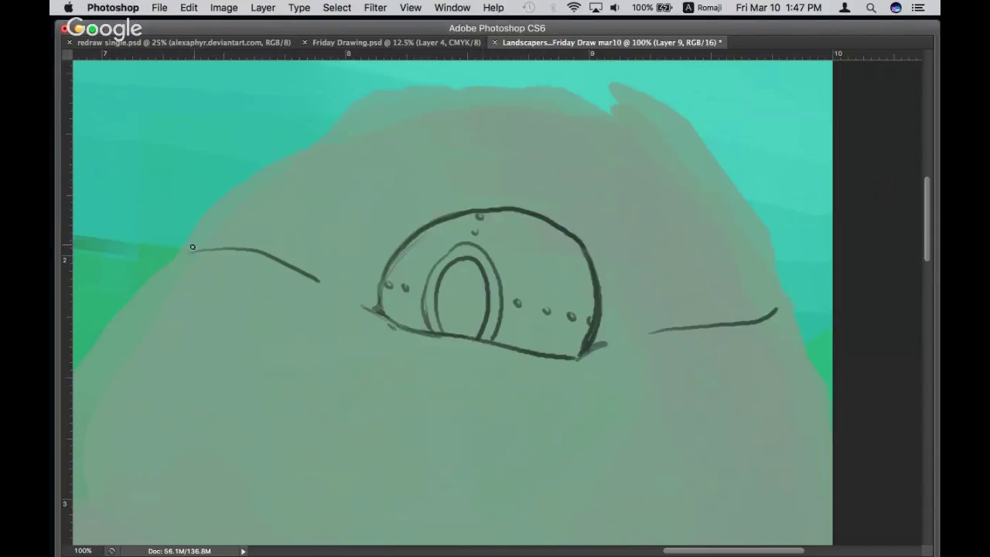
{"action": "left_click_drag", "start_coordinate": [198, 241], "coordinate": [227, 236]}
{"action": "mouse_move", "coordinate": [753, 308]}
{"action": "left_mouse_down"}
{"action": "mouse_move", "coordinate": [776, 294]}
{"action": "mouse_move", "coordinate": [763, 308]}
{"action": "left_mouse_up"}
{"action": "left_click_drag", "start_coordinate": [178, 261], "coordinate": [215, 259]}
{"action": "mouse_move", "coordinate": [785, 316]}
{"action": "left_mouse_down"}
{"action": "mouse_move", "coordinate": [754, 332]}
{"action": "mouse_move", "coordinate": [773, 328]}
{"action": "left_mouse_up"}
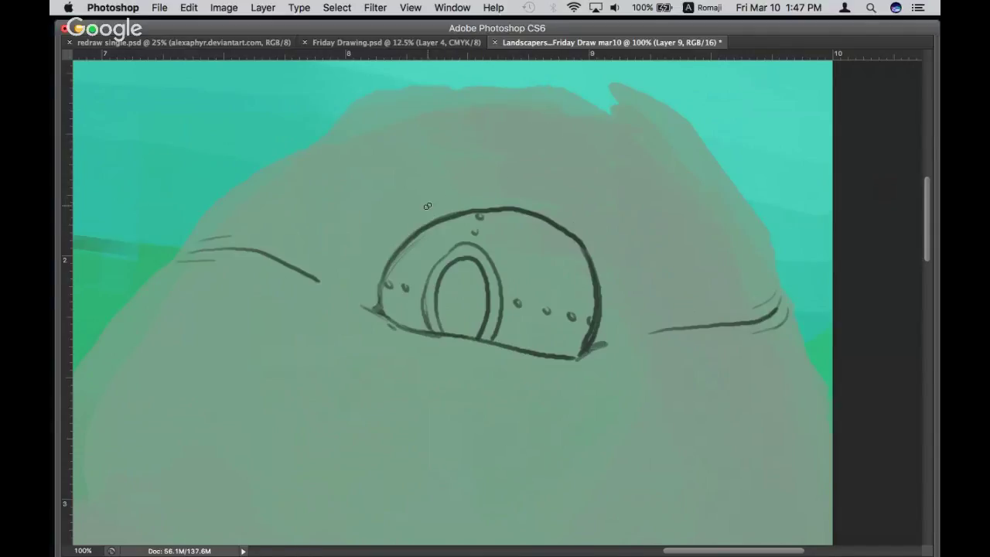
Add an outer lid arc over the eye and lower-lid strokes beneath it
{"action": "mouse_move", "coordinate": [428, 207]}
{"action": "left_mouse_down"}
{"action": "mouse_move", "coordinate": [374, 272]}
{"action": "mouse_move", "coordinate": [396, 228]}
{"action": "mouse_move", "coordinate": [503, 188]}
{"action": "mouse_move", "coordinate": [590, 236]}
{"action": "mouse_move", "coordinate": [608, 279]}
{"action": "mouse_move", "coordinate": [602, 321]}
{"action": "left_mouse_up"}
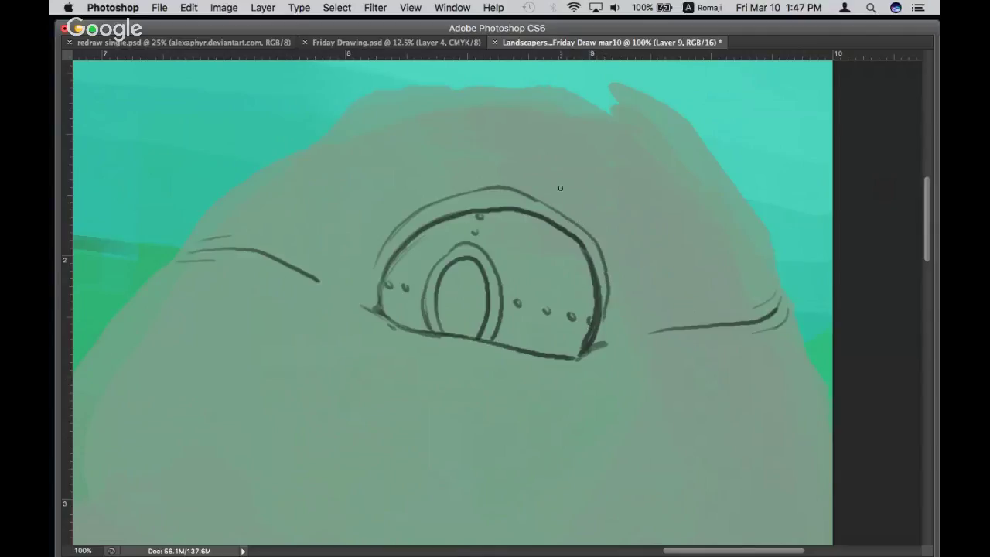
{"action": "left_click_drag", "start_coordinate": [576, 214], "coordinate": [588, 225]}
{"action": "key", "text": "super+minus"}
{"action": "key", "text": "super+plus"}
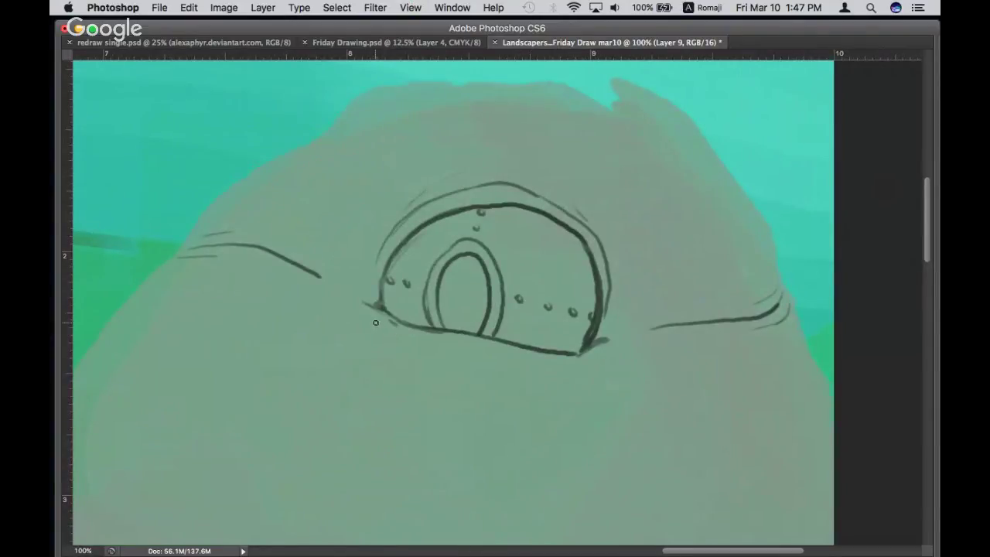
{"action": "left_click_drag", "start_coordinate": [375, 321], "coordinate": [398, 337]}
{"action": "mouse_move", "coordinate": [607, 347]}
{"action": "left_mouse_down"}
{"action": "mouse_move", "coordinate": [528, 374]}
{"action": "mouse_move", "coordinate": [475, 358]}
{"action": "left_mouse_up"}
{"action": "mouse_move", "coordinate": [413, 348]}
{"action": "left_mouse_down"}
{"action": "mouse_move", "coordinate": [558, 374]}
{"action": "mouse_move", "coordinate": [496, 373]}
{"action": "mouse_move", "coordinate": [464, 356]}
{"action": "left_mouse_up"}
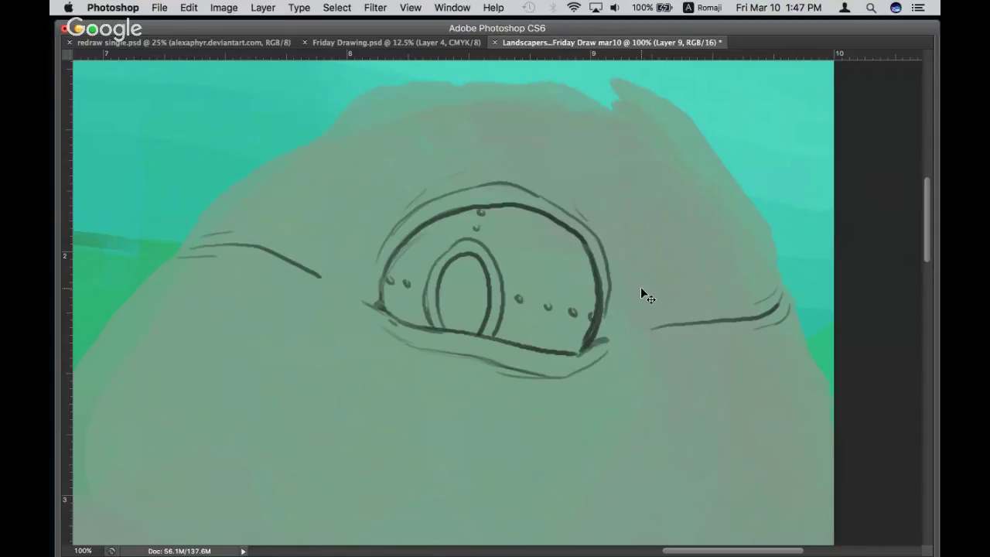
{"action": "key", "text": "ctrl+minus"}
Sketch small creases beside and below the eye, then the left and right strokes of a smile
{"action": "scroll", "coordinate": [641, 287], "scroll_direction": "down", "scroll_amount": 2}
{"action": "scroll", "coordinate": [640, 288], "scroll_direction": "right", "scroll_amount": 2}
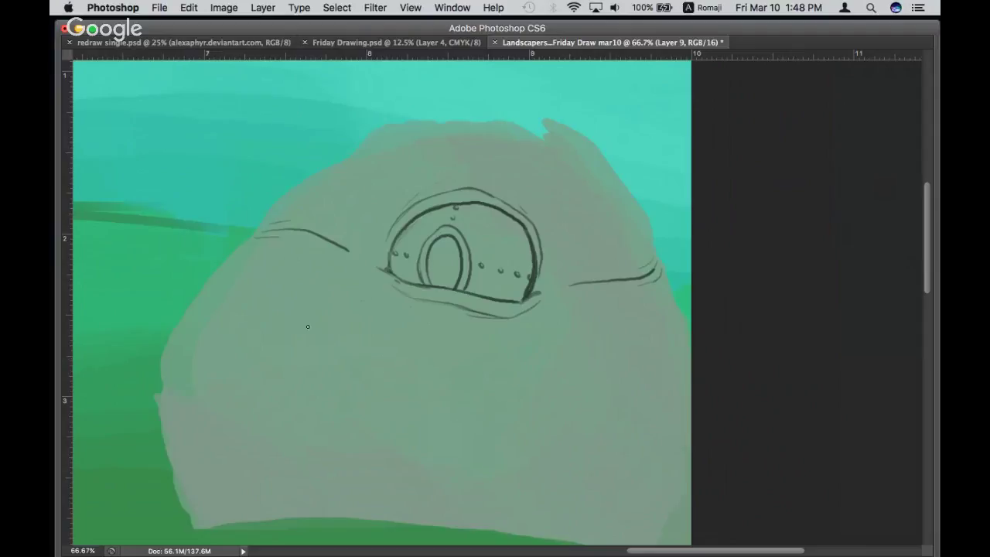
{"action": "left_click_drag", "start_coordinate": [299, 277], "coordinate": [277, 288]}
{"action": "left_click_drag", "start_coordinate": [623, 342], "coordinate": [645, 349]}
{"action": "left_click_drag", "start_coordinate": [296, 291], "coordinate": [348, 318]}
{"action": "left_click_drag", "start_coordinate": [631, 357], "coordinate": [486, 386]}
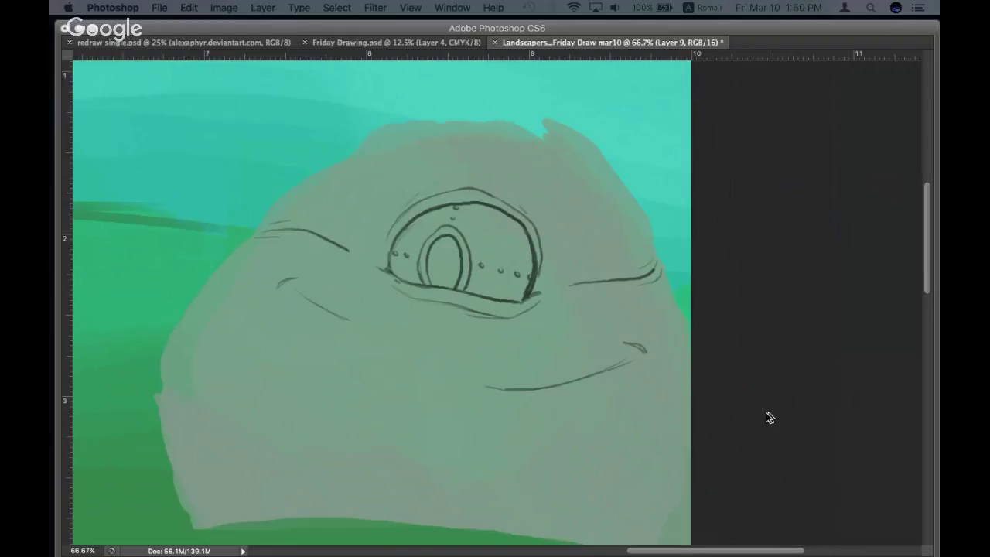
Extend the smile line under the eye and join it to the curve, adding a left-cheek stroke
{"action": "left_click_drag", "start_coordinate": [337, 317], "coordinate": [391, 338]}
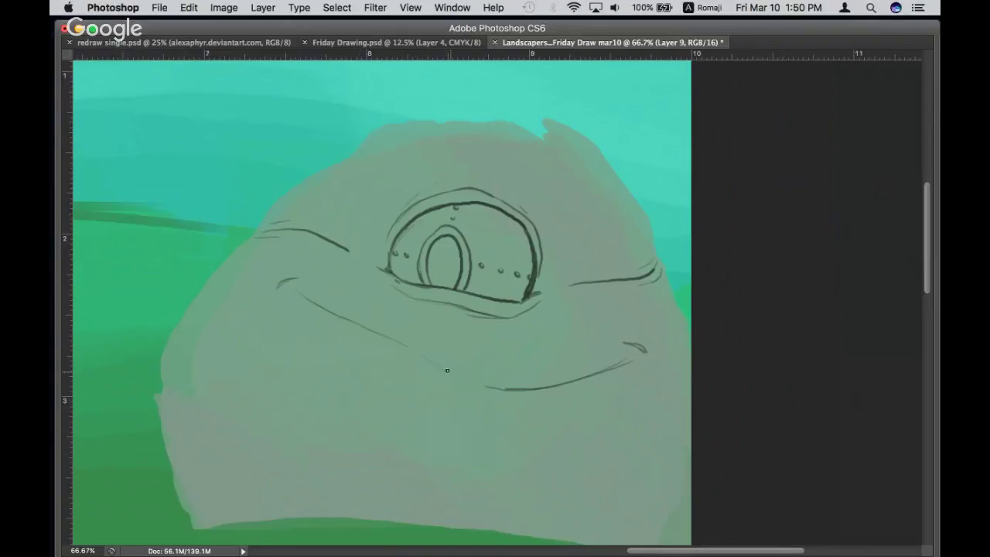
{"action": "left_click_drag", "start_coordinate": [405, 344], "coordinate": [508, 389]}
{"action": "left_click_drag", "start_coordinate": [298, 315], "coordinate": [281, 357]}
Draw long curved jaw lines sweeping down the left and right sides of the rock
{"action": "mouse_move", "coordinate": [283, 307]}
{"action": "left_mouse_down"}
{"action": "mouse_move", "coordinate": [257, 407]}
{"action": "mouse_move", "coordinate": [292, 489]}
{"action": "left_mouse_up"}
{"action": "left_click_drag", "start_coordinate": [264, 438], "coordinate": [322, 512]}
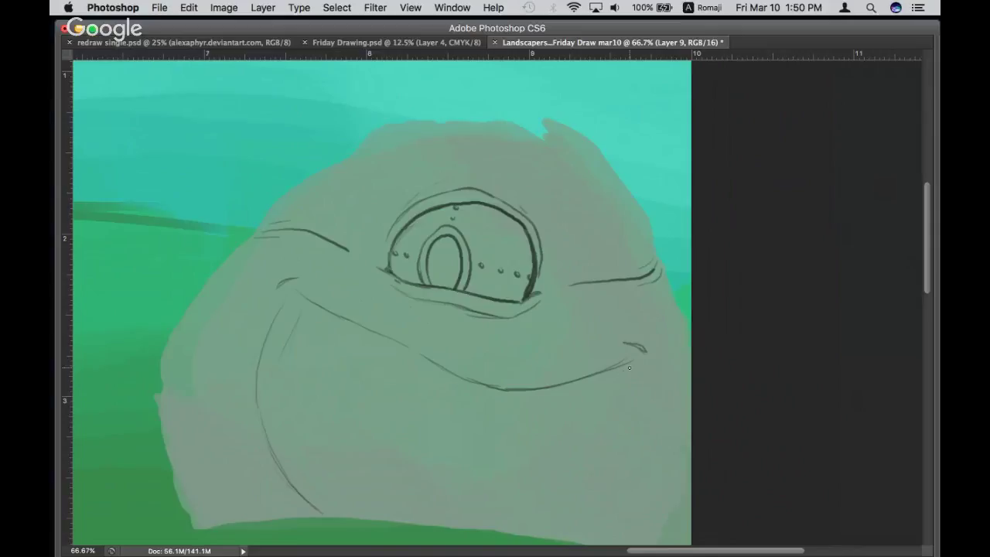
{"action": "mouse_move", "coordinate": [634, 360]}
{"action": "left_mouse_down"}
{"action": "mouse_move", "coordinate": [637, 396]}
{"action": "mouse_move", "coordinate": [575, 518]}
{"action": "left_mouse_up"}
{"action": "left_click_drag", "start_coordinate": [594, 299], "coordinate": [589, 276]}
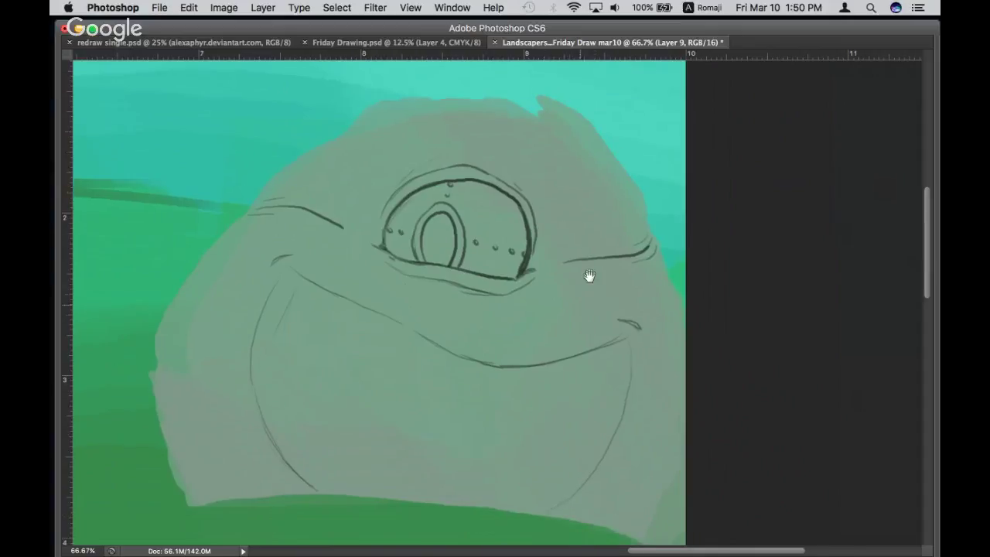
{"action": "scroll", "coordinate": [589, 275], "scroll_direction": "down", "scroll_amount": 3}
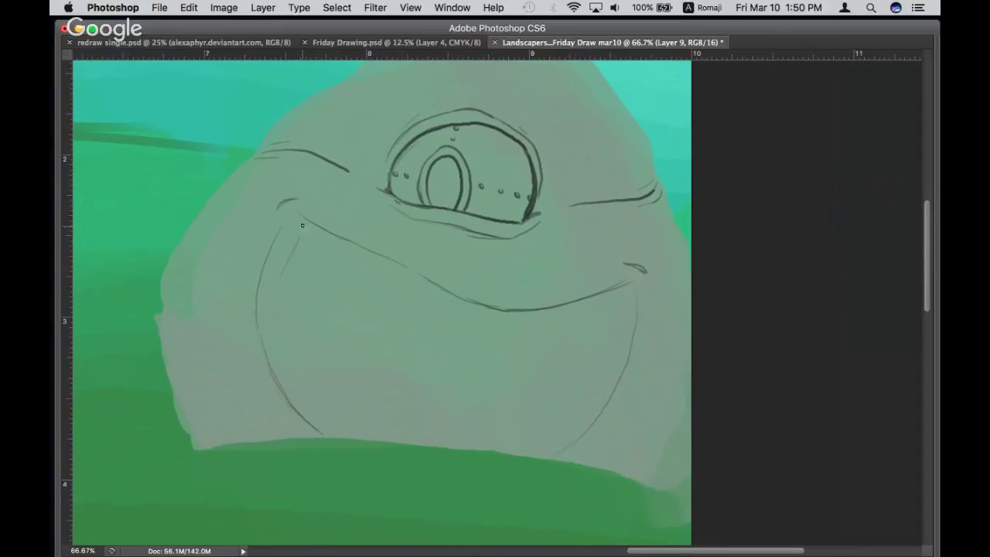
Add mouth-corner strokes, a lower lip across the mouth, and small teeth on the left
{"action": "left_click_drag", "start_coordinate": [288, 220], "coordinate": [306, 297]}
{"action": "left_click_drag", "start_coordinate": [632, 287], "coordinate": [619, 330]}
{"action": "left_click_drag", "start_coordinate": [555, 361], "coordinate": [597, 349]}
{"action": "mouse_move", "coordinate": [314, 298]}
{"action": "left_mouse_down"}
{"action": "mouse_move", "coordinate": [324, 316]}
{"action": "mouse_move", "coordinate": [369, 336]}
{"action": "left_mouse_up"}
{"action": "left_click_drag", "start_coordinate": [555, 360], "coordinate": [461, 373]}
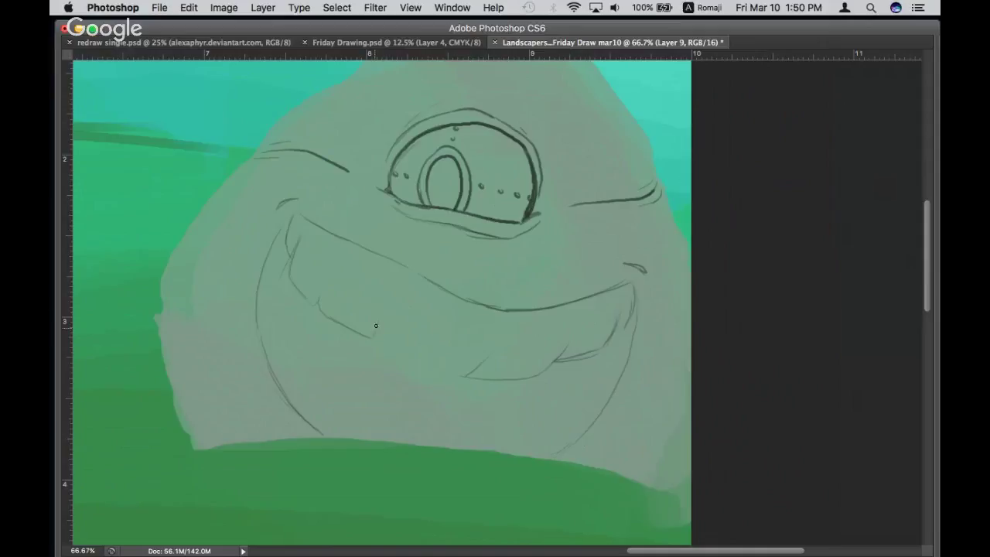
{"action": "mouse_move", "coordinate": [377, 324]}
{"action": "left_mouse_down"}
{"action": "mouse_move", "coordinate": [374, 338]}
{"action": "mouse_move", "coordinate": [446, 380]}
{"action": "mouse_move", "coordinate": [461, 376]}
{"action": "left_mouse_up"}
{"action": "mouse_move", "coordinate": [291, 329]}
{"action": "left_mouse_down"}
{"action": "mouse_move", "coordinate": [271, 363]}
{"action": "mouse_move", "coordinate": [322, 376]}
{"action": "mouse_move", "coordinate": [342, 425]}
{"action": "mouse_move", "coordinate": [336, 437]}
{"action": "left_mouse_up"}
{"action": "mouse_move", "coordinate": [280, 322]}
{"action": "left_mouse_down"}
{"action": "mouse_move", "coordinate": [273, 338]}
{"action": "mouse_move", "coordinate": [261, 336]}
{"action": "left_mouse_up"}
Draw a long tongue hanging from the chin with a rounded tip
{"action": "left_click_drag", "start_coordinate": [416, 377], "coordinate": [479, 501]}
{"action": "left_click_drag", "start_coordinate": [495, 379], "coordinate": [571, 487]}
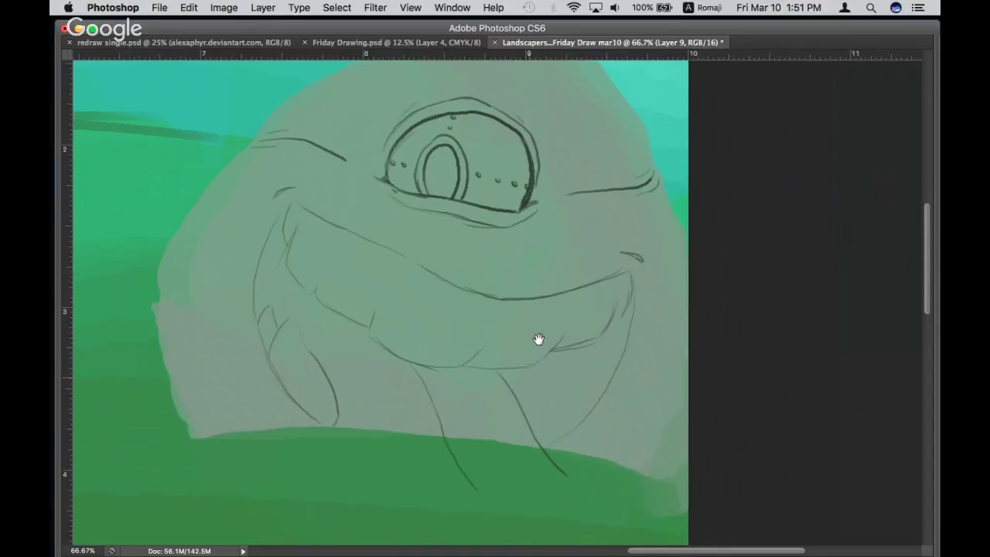
{"action": "scroll", "coordinate": [433, 325], "scroll_direction": "down", "scroll_amount": 5}
{"action": "mouse_move", "coordinate": [350, 317]}
{"action": "left_mouse_down"}
{"action": "mouse_move", "coordinate": [386, 396]}
{"action": "mouse_move", "coordinate": [526, 472]}
{"action": "left_mouse_up"}
{"action": "mouse_move", "coordinate": [577, 386]}
{"action": "left_mouse_down"}
{"action": "mouse_move", "coordinate": [585, 420]}
{"action": "mouse_move", "coordinate": [555, 465]}
{"action": "mouse_move", "coordinate": [529, 471]}
{"action": "left_mouse_up"}
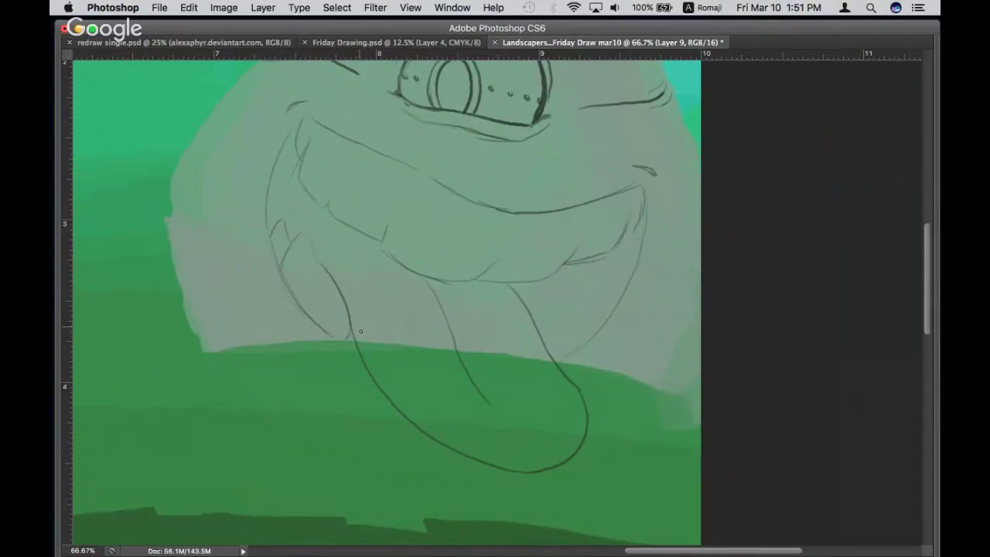
Erase and redraw the tongue's inner line lower, then add detail strokes along the tongue
{"action": "key", "text": "e"}
{"action": "left_click_drag", "start_coordinate": [468, 371], "coordinate": [455, 387]}
{"action": "key", "text": "b"}
{"action": "left_click_drag", "start_coordinate": [457, 348], "coordinate": [489, 383]}
{"action": "left_click_drag", "start_coordinate": [360, 275], "coordinate": [376, 306]}
{"action": "left_click_drag", "start_coordinate": [391, 345], "coordinate": [403, 372]}
{"action": "left_click_drag", "start_coordinate": [427, 407], "coordinate": [447, 429]}
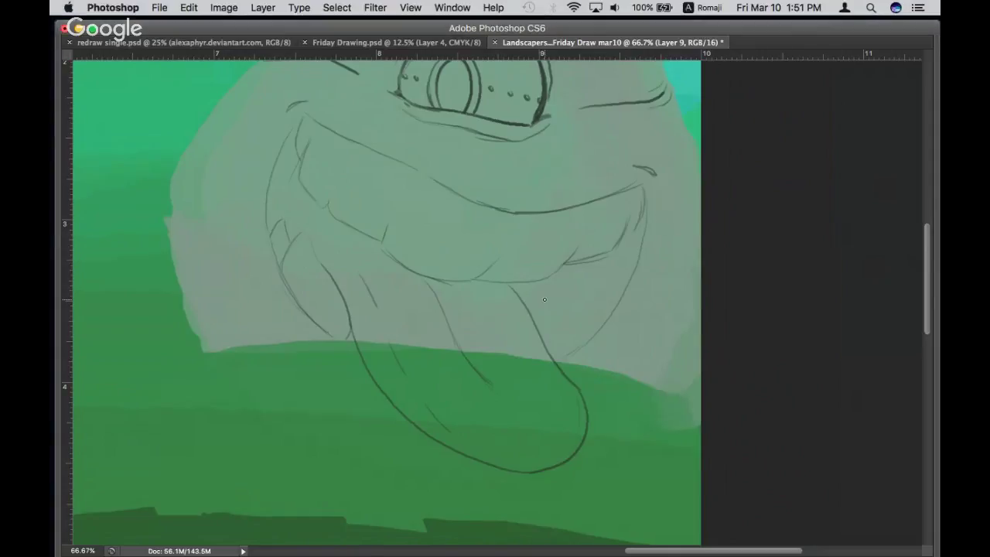
Draw two pointed fangs at the right side of the mouth beside the tongue
{"action": "scroll", "coordinate": [544, 299], "scroll_direction": "left", "scroll_amount": 3}
{"action": "scroll", "coordinate": [544, 299], "scroll_direction": "left", "scroll_amount": 3}
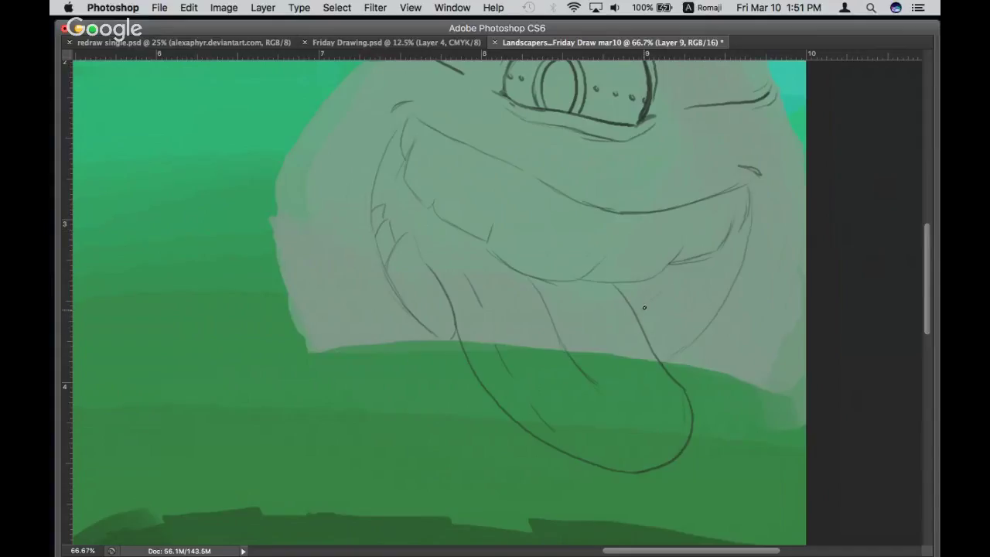
{"action": "mouse_move", "coordinate": [644, 308]}
{"action": "left_mouse_down"}
{"action": "mouse_move", "coordinate": [668, 279]}
{"action": "mouse_move", "coordinate": [680, 337]}
{"action": "left_mouse_up"}
{"action": "mouse_move", "coordinate": [688, 301]}
{"action": "left_mouse_down"}
{"action": "mouse_move", "coordinate": [703, 283]}
{"action": "mouse_move", "coordinate": [707, 331]}
{"action": "left_mouse_up"}
{"action": "key", "text": "ctrl+minus"}
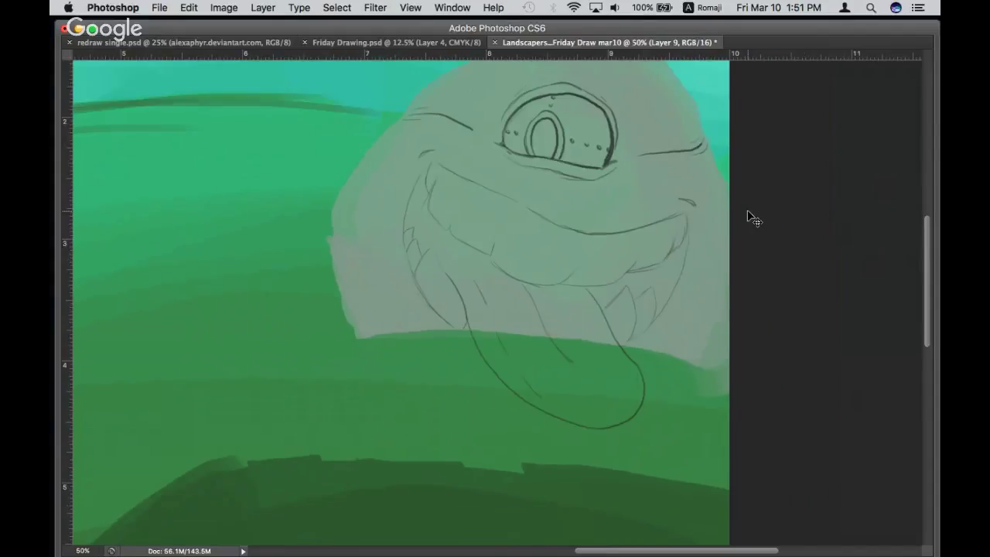
{"action": "key", "text": "ctrl+minus"}
{"action": "key", "text": "ctrl+minus"}
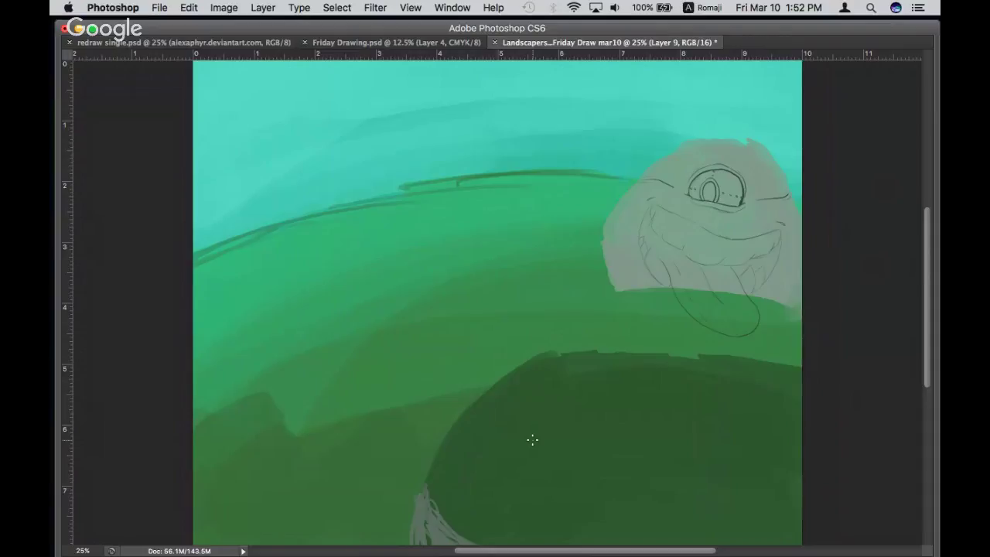
{"action": "scroll", "coordinate": [532, 439], "scroll_direction": "up", "scroll_amount": 5}
{"action": "key", "text": "super+plus"}
{"action": "key", "text": "super+plus"}
{"action": "key", "text": "super+plus"}
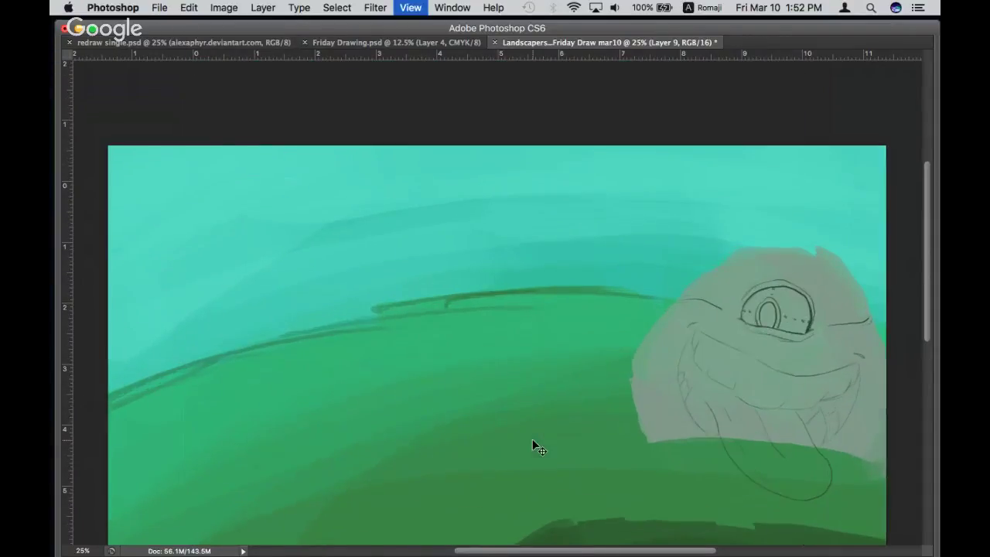
{"action": "scroll", "coordinate": [532, 440], "scroll_direction": "right", "scroll_amount": 2}
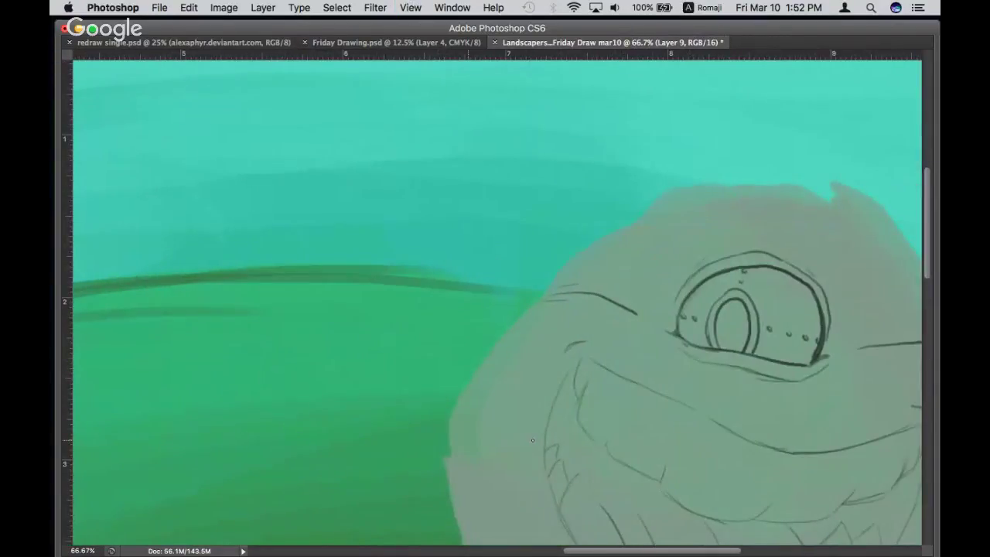
{"action": "scroll", "coordinate": [532, 440], "scroll_direction": "right", "scroll_amount": 5}
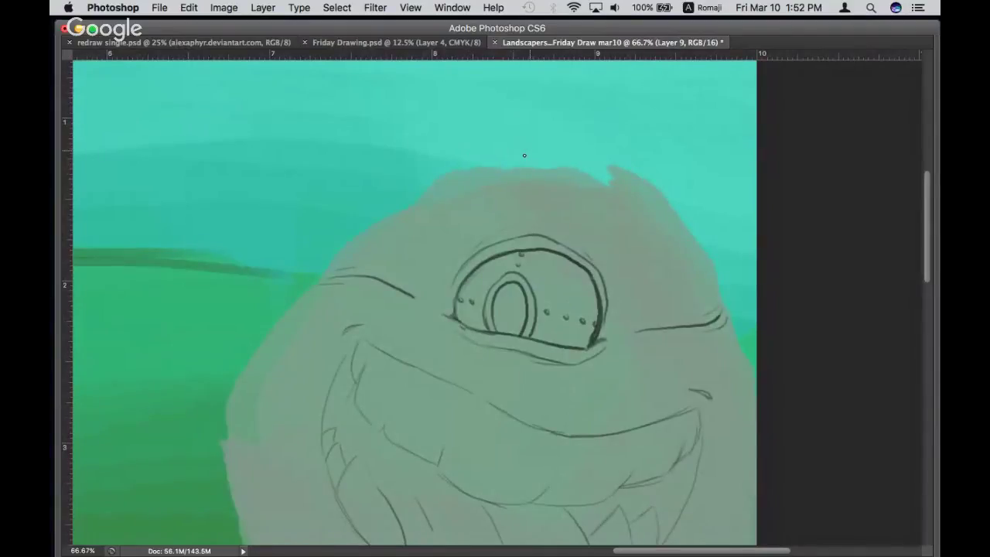
Undo a stray mark atop the rock and zoom out from 66.7% to 25% to see the whole painting
{"action": "mouse_move", "coordinate": [529, 141]}
{"action": "left_mouse_down"}
{"action": "mouse_move", "coordinate": [511, 167]}
{"action": "mouse_move", "coordinate": [543, 164]}
{"action": "left_mouse_up"}
{"action": "key", "text": "ctrl+z"}
{"action": "key", "text": "ctrl+z"}
{"action": "key", "text": "ctrl+z"}
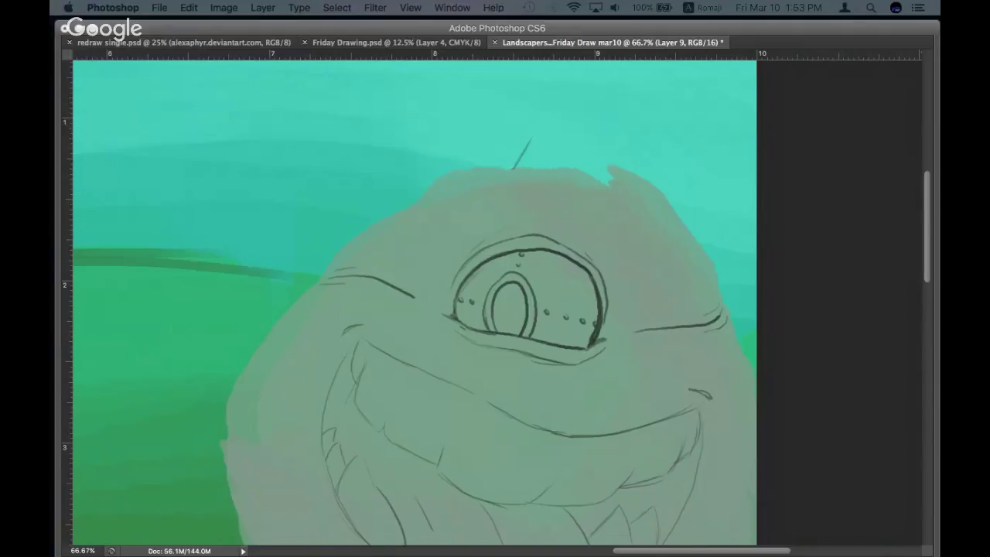
{"action": "key", "text": "super+minus"}
{"action": "key", "text": "super+minus"}
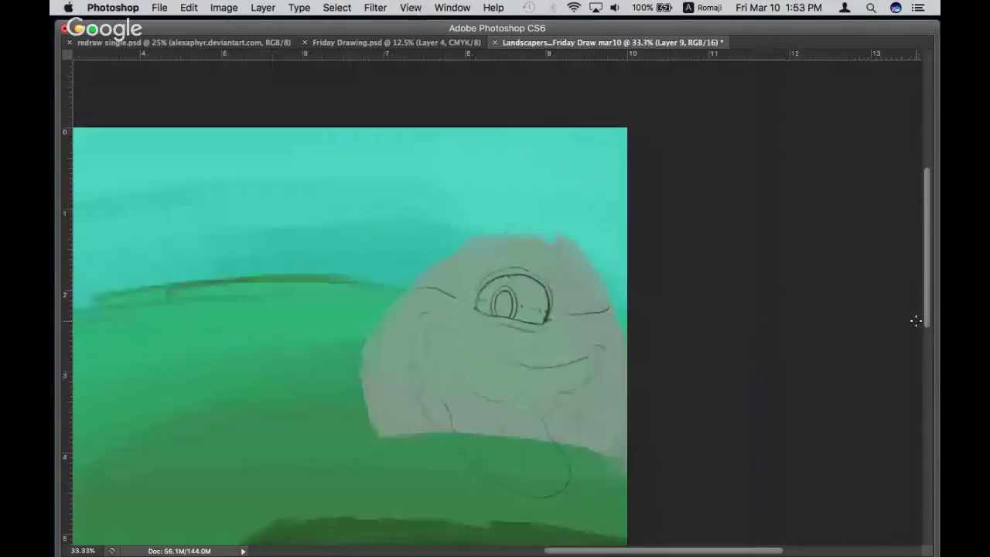
{"action": "key", "text": "super+minus"}
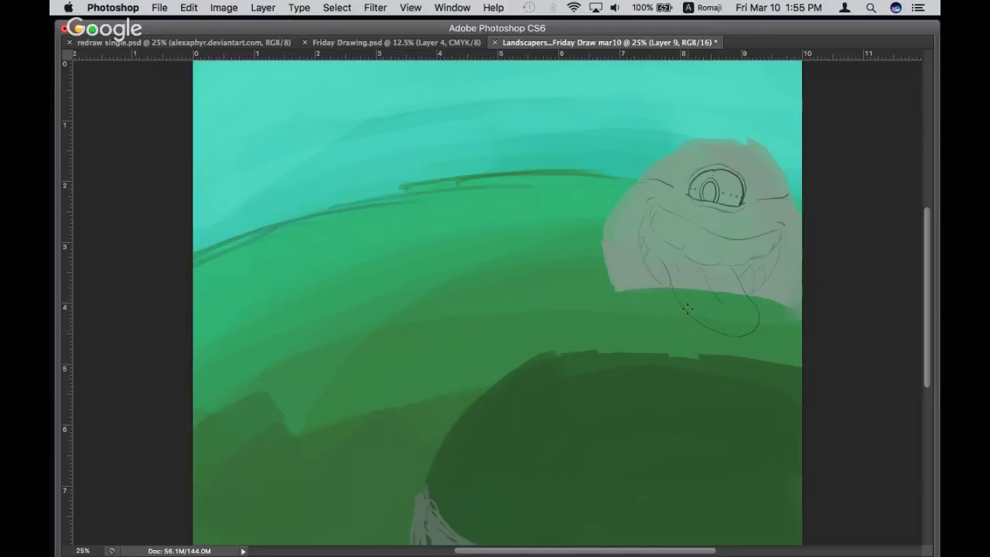
Zoom in from 25% to 66.7% on the creature's grinning face
{"action": "scroll", "coordinate": [685, 330], "scroll_direction": "up", "scroll_amount": 1}
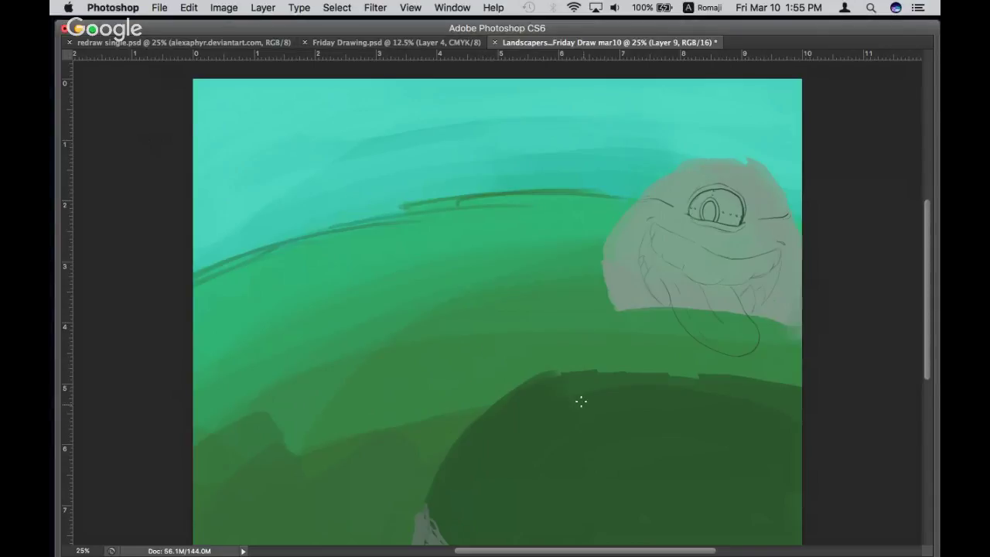
{"action": "scroll", "coordinate": [576, 387], "scroll_direction": "down", "scroll_amount": 2}
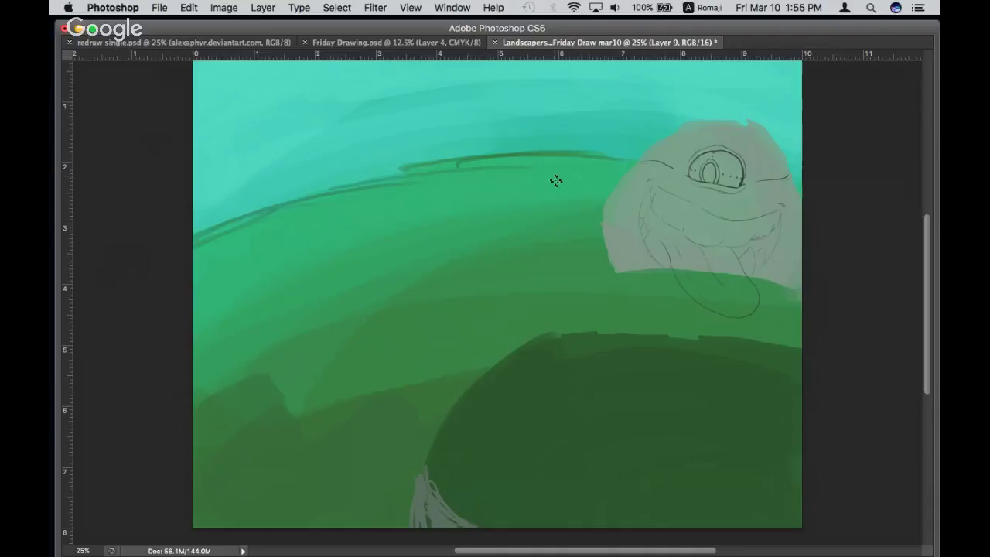
{"action": "key", "text": "super+plus"}
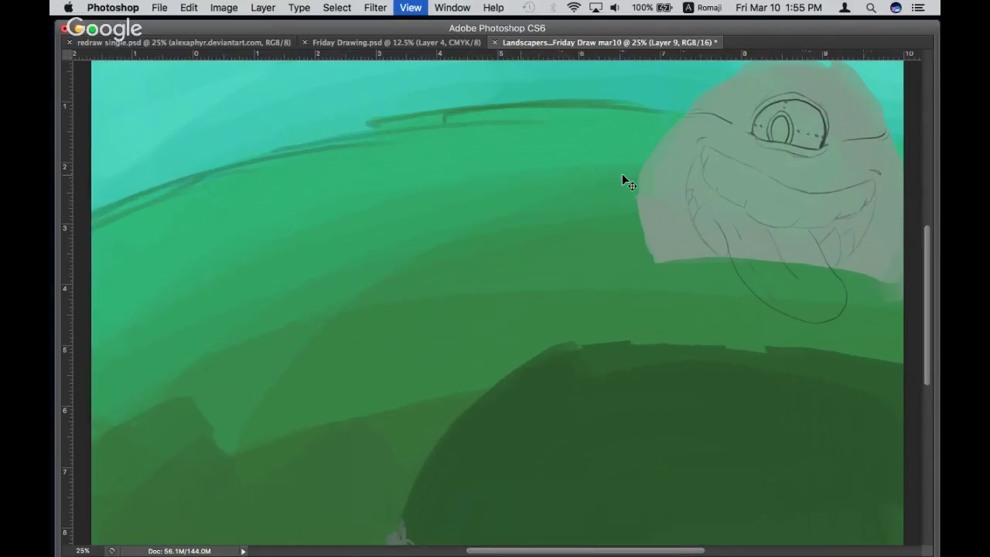
Draw a darker line and short diagonal hatch strokes along the head's upper-left edge
{"action": "key", "text": "super+plus"}
{"action": "key", "text": "super+plus"}
{"action": "key", "text": "super+plus"}
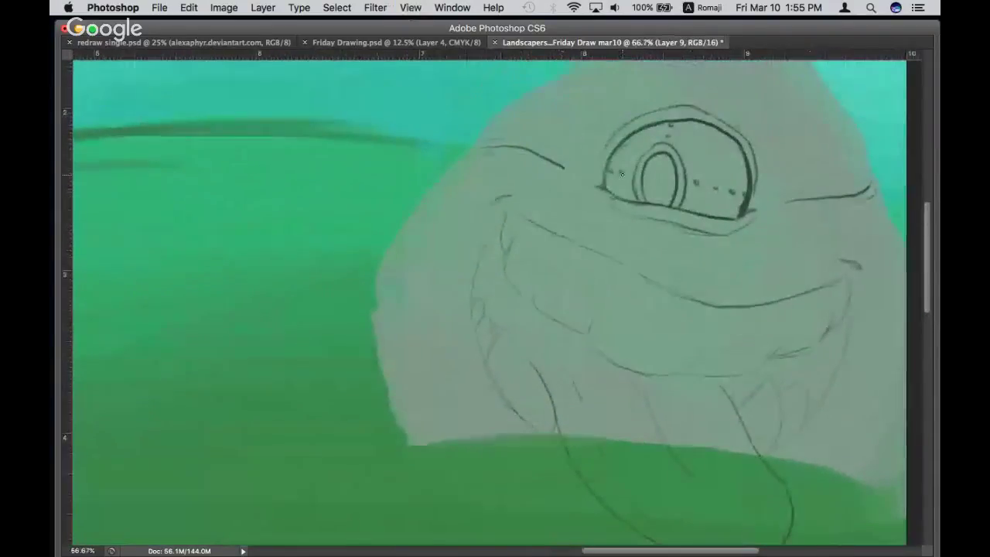
{"action": "scroll", "coordinate": [621, 173], "scroll_direction": "up", "scroll_amount": 5}
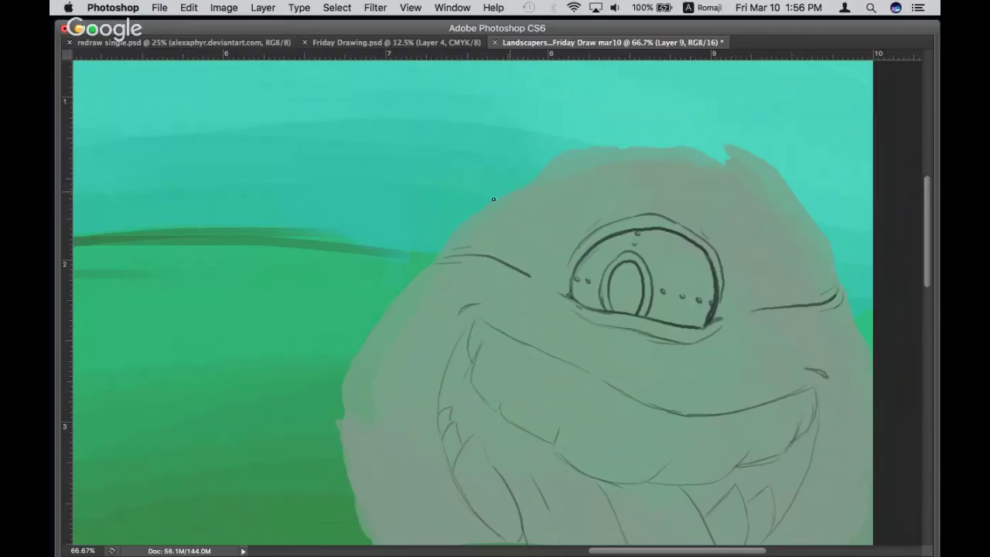
{"action": "left_click_drag", "start_coordinate": [501, 197], "coordinate": [480, 202]}
{"action": "left_click_drag", "start_coordinate": [489, 220], "coordinate": [469, 245]}
{"action": "mouse_move", "coordinate": [479, 205]}
{"action": "left_mouse_down"}
{"action": "mouse_move", "coordinate": [453, 231]}
{"action": "mouse_move", "coordinate": [501, 206]}
{"action": "left_mouse_up"}
{"action": "left_click_drag", "start_coordinate": [487, 207], "coordinate": [453, 244]}
{"action": "left_click_drag", "start_coordinate": [689, 242], "coordinate": [618, 209]}
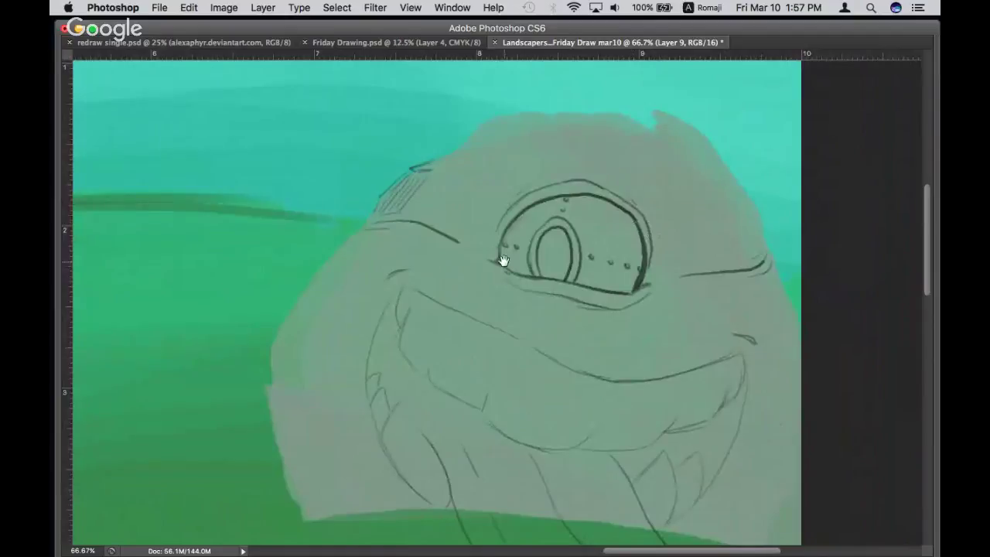
{"action": "left_click_drag", "start_coordinate": [503, 261], "coordinate": [536, 221]}
{"action": "left_click_drag", "start_coordinate": [503, 162], "coordinate": [492, 233]}
{"action": "key", "text": "super+minus"}
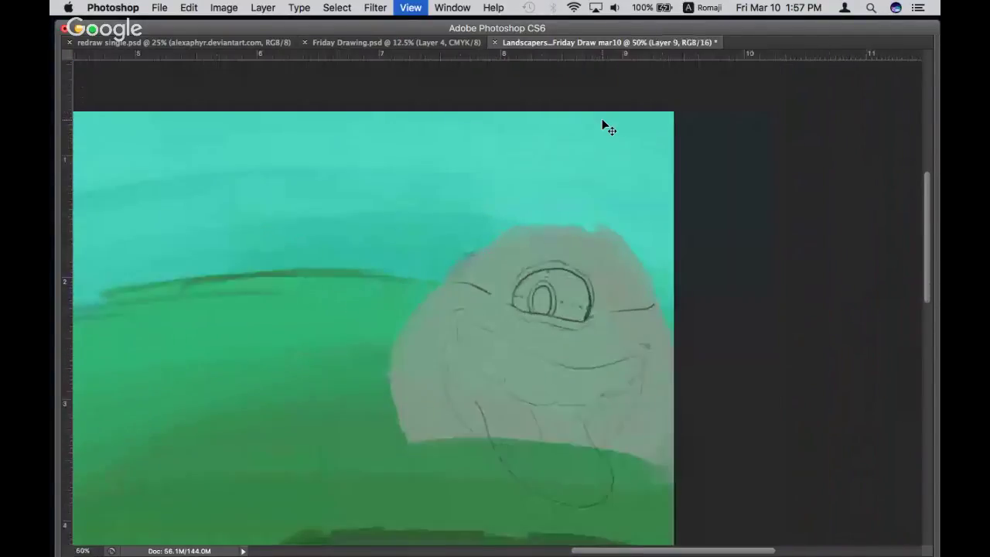
Add two short hatch strokes just right of the creature's eye outline
{"action": "key", "text": "super+equal"}
{"action": "scroll", "coordinate": [492, 406], "scroll_direction": "down", "scroll_amount": 5}
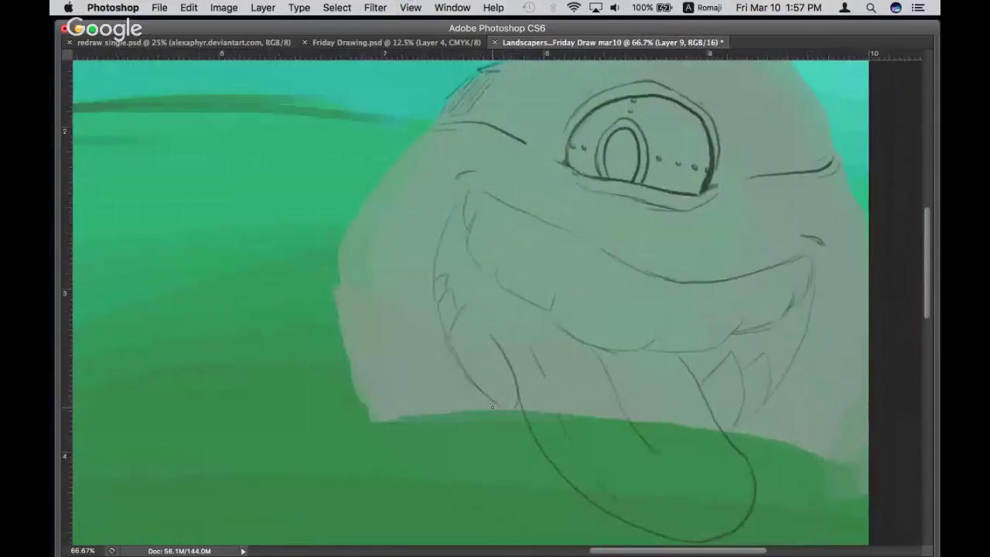
{"action": "scroll", "coordinate": [492, 407], "scroll_direction": "up", "scroll_amount": 5}
{"action": "scroll", "coordinate": [492, 407], "scroll_direction": "right", "scroll_amount": 5}
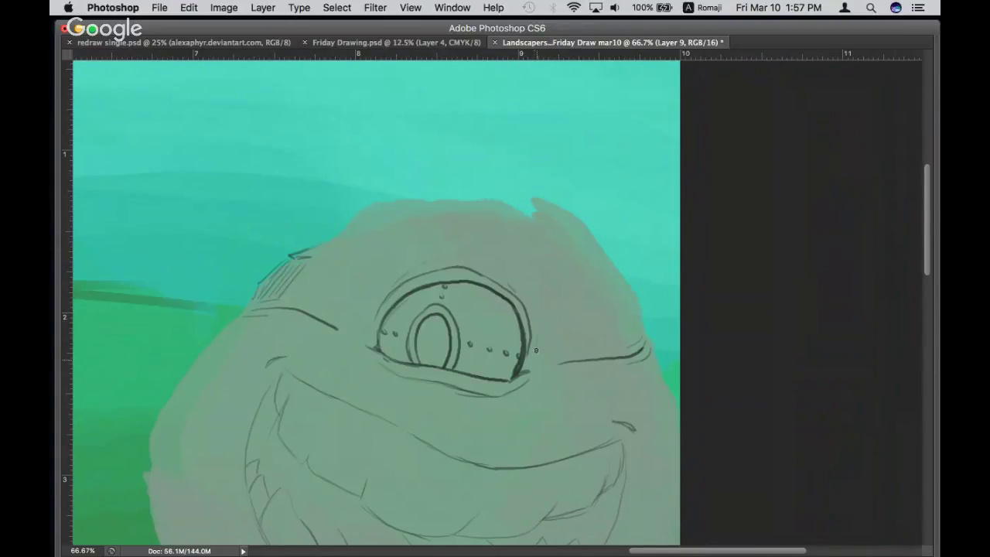
{"action": "left_click_drag", "start_coordinate": [536, 317], "coordinate": [539, 345]}
{"action": "left_click_drag", "start_coordinate": [525, 288], "coordinate": [532, 296]}
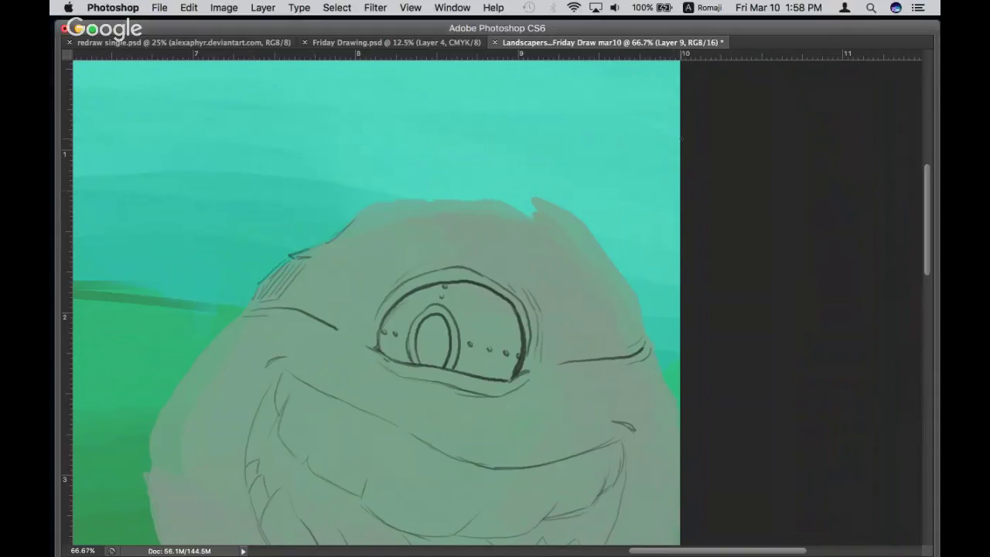
Restore the hidden panels and try hatch strokes left of the eye, undoing them
{"action": "scroll", "coordinate": [755, 190], "scroll_direction": "down", "scroll_amount": 3}
{"action": "scroll", "coordinate": [755, 190], "scroll_direction": "left", "scroll_amount": 3}
{"action": "scroll", "coordinate": [755, 190], "scroll_direction": "left", "scroll_amount": 2}
{"action": "scroll", "coordinate": [755, 190], "scroll_direction": "down", "scroll_amount": 2}
{"action": "scroll", "coordinate": [755, 190], "scroll_direction": "down", "scroll_amount": 2}
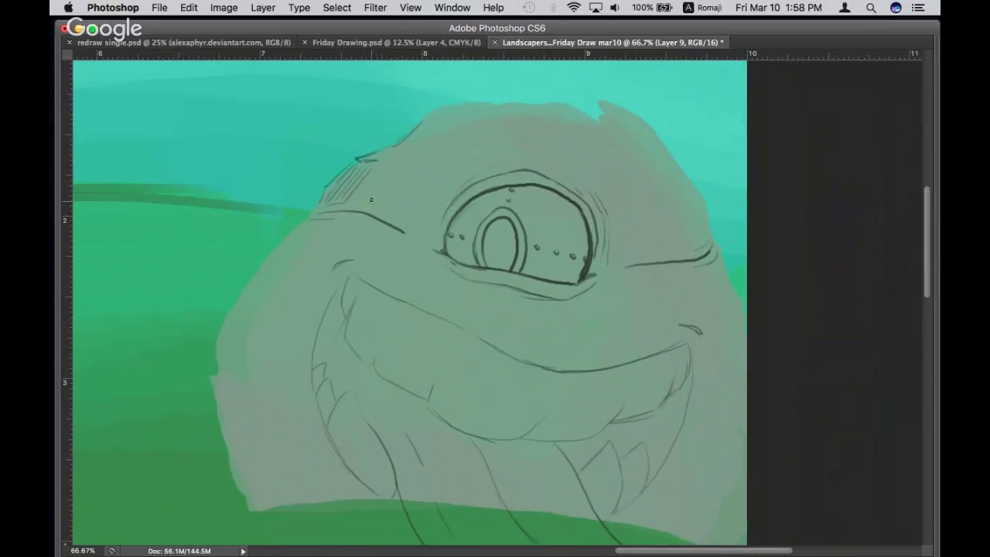
{"action": "key", "text": "Tab"}
{"action": "key", "text": "Tab"}
{"action": "left_click_drag", "start_coordinate": [437, 219], "coordinate": [433, 199]}
{"action": "mouse_move", "coordinate": [378, 184]}
{"action": "left_mouse_down"}
{"action": "mouse_move", "coordinate": [368, 190]}
{"action": "mouse_move", "coordinate": [429, 235]}
{"action": "left_mouse_up"}
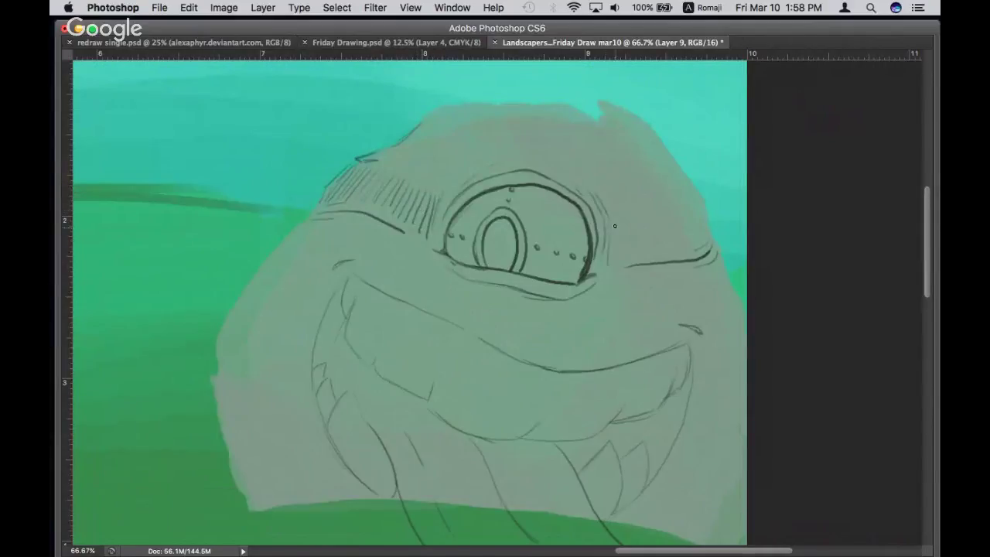
{"action": "key", "text": "super+z"}
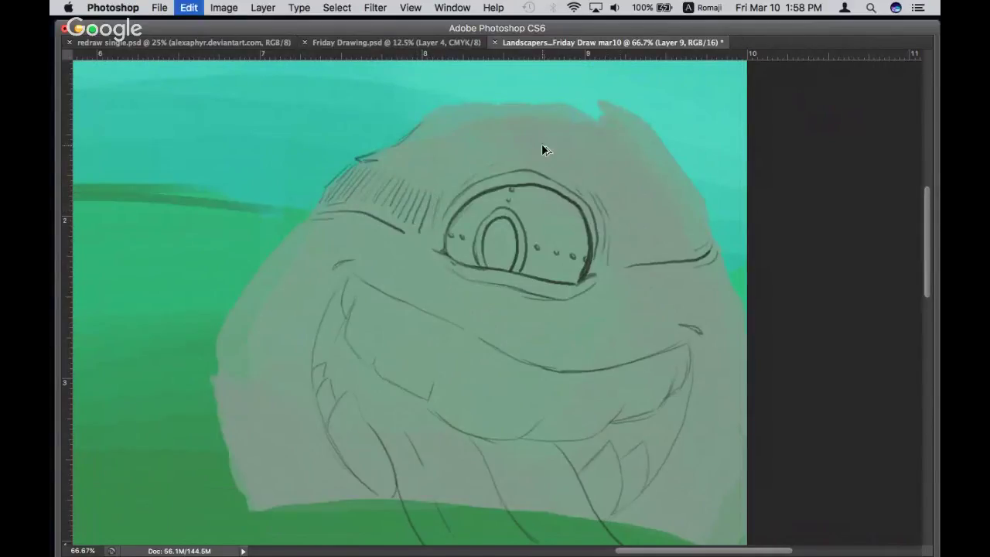
{"action": "key", "text": "super+z"}
{"action": "key", "text": "super+z"}
{"action": "key", "text": "super+z"}
{"action": "key", "text": "super+z"}
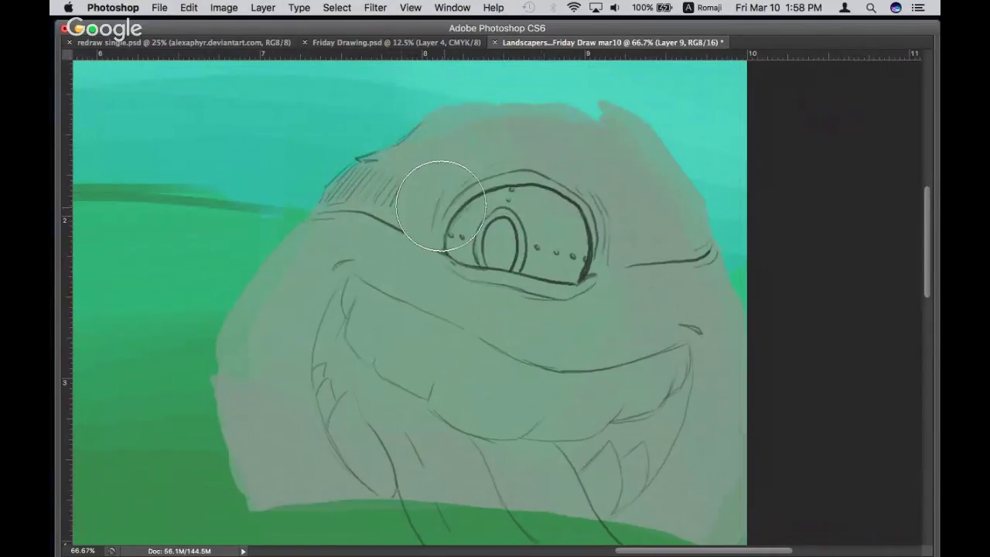
With a smaller brush, add fine hatching on the head's upper-left edge and two dots at the eye's left corner
{"action": "key", "text": "bracketleft"}
{"action": "key", "text": "bracketleft"}
{"action": "key", "text": "bracketleft"}
{"action": "key", "text": "bracketleft"}
{"action": "key", "text": "bracketleft"}
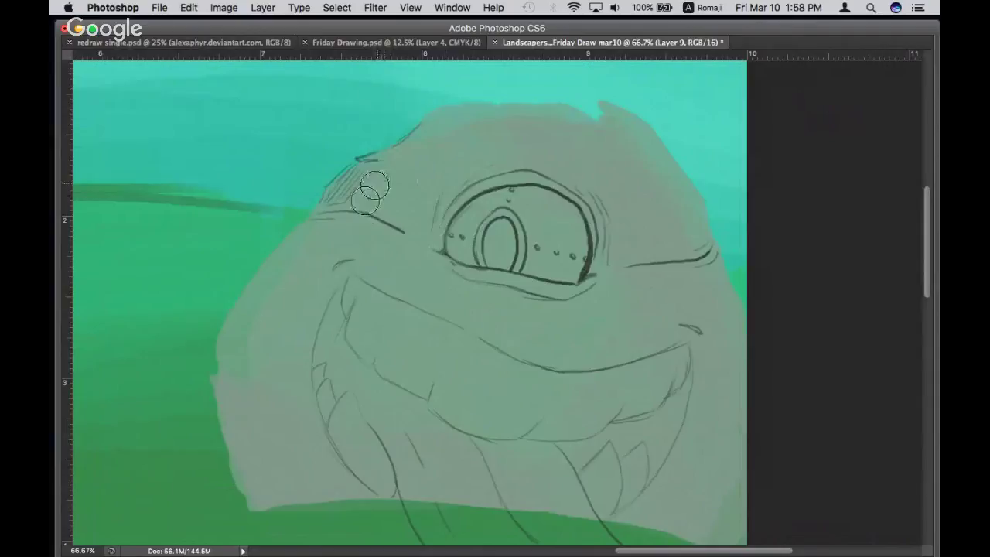
{"action": "key", "text": "bracketleft"}
{"action": "key", "text": "bracketleft"}
{"action": "key", "text": "bracketleft"}
{"action": "mouse_move", "coordinate": [372, 197]}
{"action": "left_mouse_down"}
{"action": "mouse_move", "coordinate": [423, 163]}
{"action": "mouse_move", "coordinate": [409, 221]}
{"action": "left_mouse_up"}
{"action": "left_click_drag", "start_coordinate": [434, 188], "coordinate": [424, 227]}
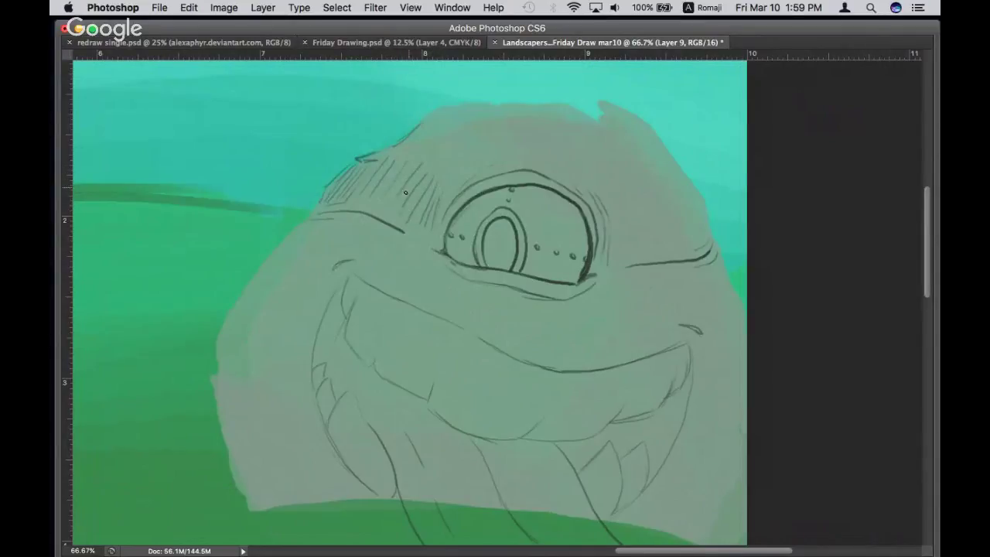
{"action": "left_click_drag", "start_coordinate": [402, 184], "coordinate": [392, 208]}
{"action": "key", "text": "super+z"}
{"action": "left_click", "coordinate": [450, 233]}
{"action": "left_click", "coordinate": [461, 237]}
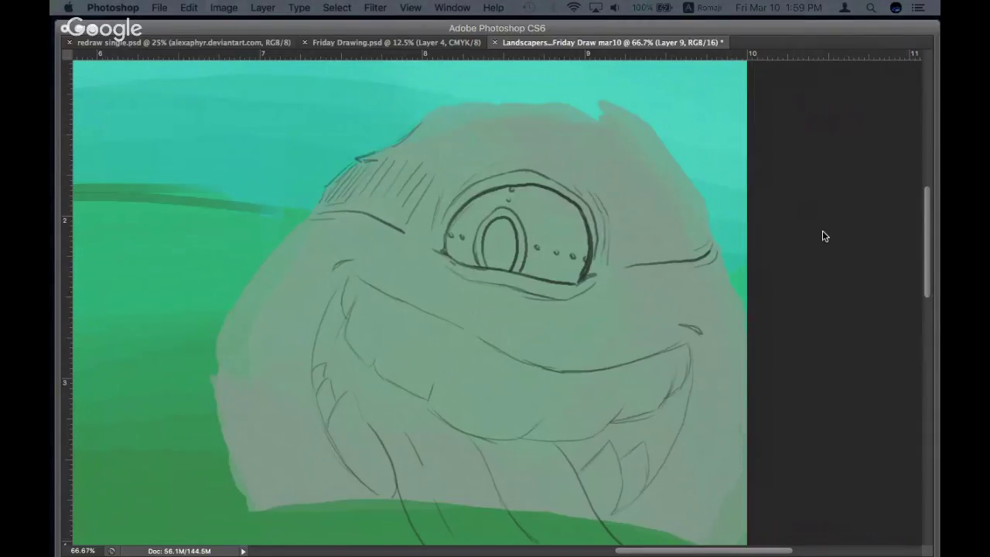
Hatch short vertical lines right of the eye and redraw the head's top-left outline
{"action": "left_click_drag", "start_coordinate": [623, 215], "coordinate": [625, 246]}
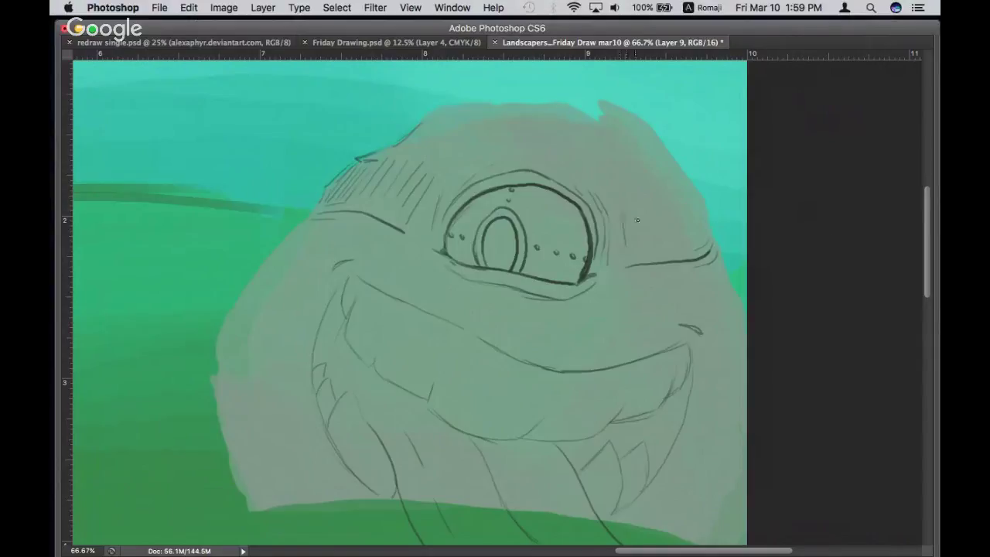
{"action": "mouse_move", "coordinate": [655, 217]}
{"action": "left_mouse_down"}
{"action": "mouse_move", "coordinate": [654, 246]}
{"action": "mouse_move", "coordinate": [686, 236]}
{"action": "left_mouse_up"}
{"action": "mouse_move", "coordinate": [694, 206]}
{"action": "left_mouse_down"}
{"action": "mouse_move", "coordinate": [693, 230]}
{"action": "mouse_move", "coordinate": [705, 227]}
{"action": "left_mouse_up"}
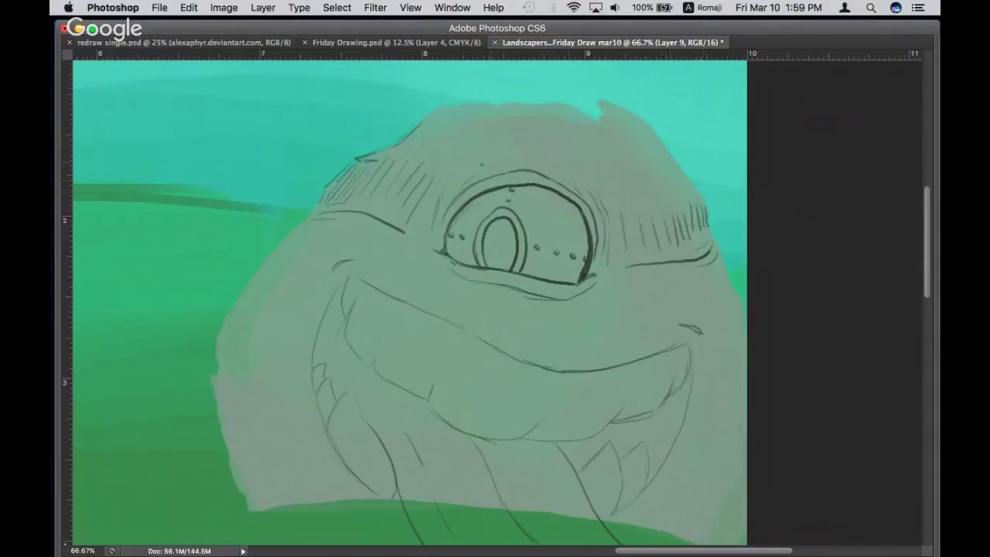
{"action": "left_click_drag", "start_coordinate": [427, 124], "coordinate": [391, 151]}
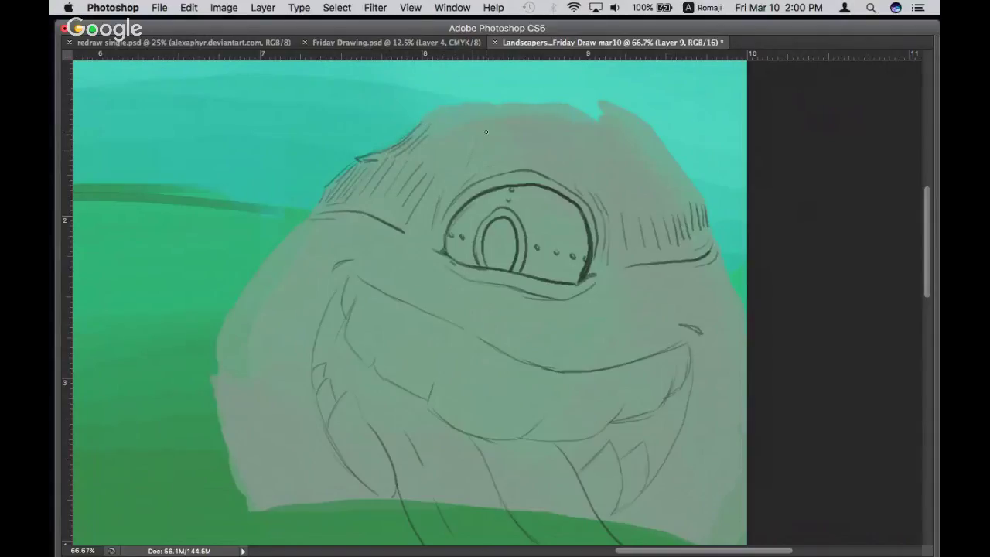
Hatch the forehead, then erase those forehead strokes with the Eraser
{"action": "mouse_move", "coordinate": [494, 143]}
{"action": "left_mouse_down"}
{"action": "mouse_move", "coordinate": [492, 160]}
{"action": "mouse_move", "coordinate": [464, 164]}
{"action": "mouse_move", "coordinate": [509, 156]}
{"action": "left_mouse_up"}
{"action": "mouse_move", "coordinate": [518, 141]}
{"action": "left_mouse_down"}
{"action": "mouse_move", "coordinate": [589, 182]}
{"action": "mouse_move", "coordinate": [546, 168]}
{"action": "mouse_move", "coordinate": [567, 172]}
{"action": "left_mouse_up"}
{"action": "mouse_move", "coordinate": [513, 154]}
{"action": "left_mouse_down"}
{"action": "mouse_move", "coordinate": [521, 146]}
{"action": "mouse_move", "coordinate": [534, 152]}
{"action": "left_mouse_up"}
{"action": "key", "text": "e"}
{"action": "mouse_move", "coordinate": [514, 154]}
{"action": "left_mouse_down"}
{"action": "mouse_move", "coordinate": [468, 151]}
{"action": "mouse_move", "coordinate": [603, 156]}
{"action": "left_mouse_up"}
With the brush, paint grey over stray sketch marks beside the eye and on the head's edge
{"action": "key", "text": "b"}
{"action": "key", "text": "super+minus"}
{"action": "key", "text": "super+minus"}
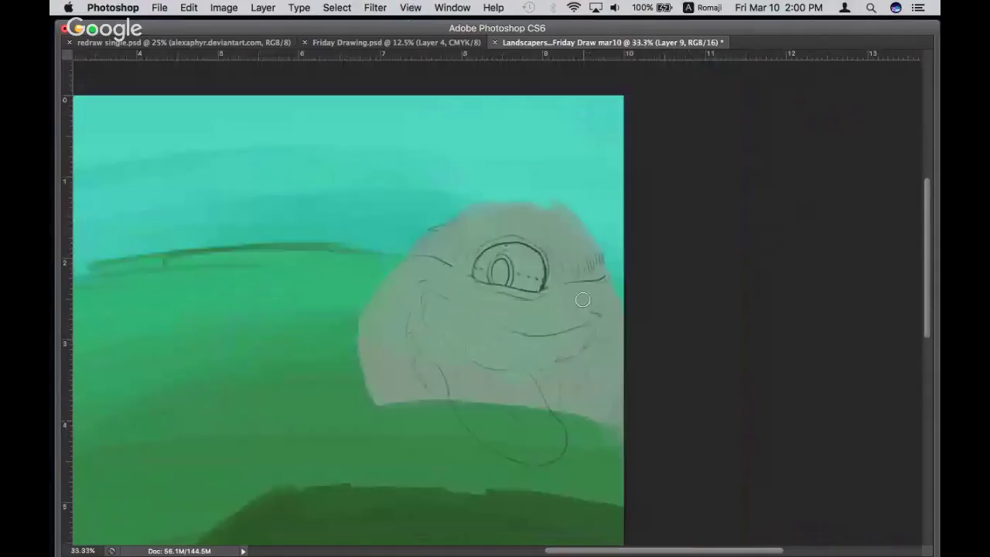
{"action": "left_click_drag", "start_coordinate": [590, 263], "coordinate": [602, 255]}
{"action": "left_click_drag", "start_coordinate": [441, 228], "coordinate": [421, 230]}
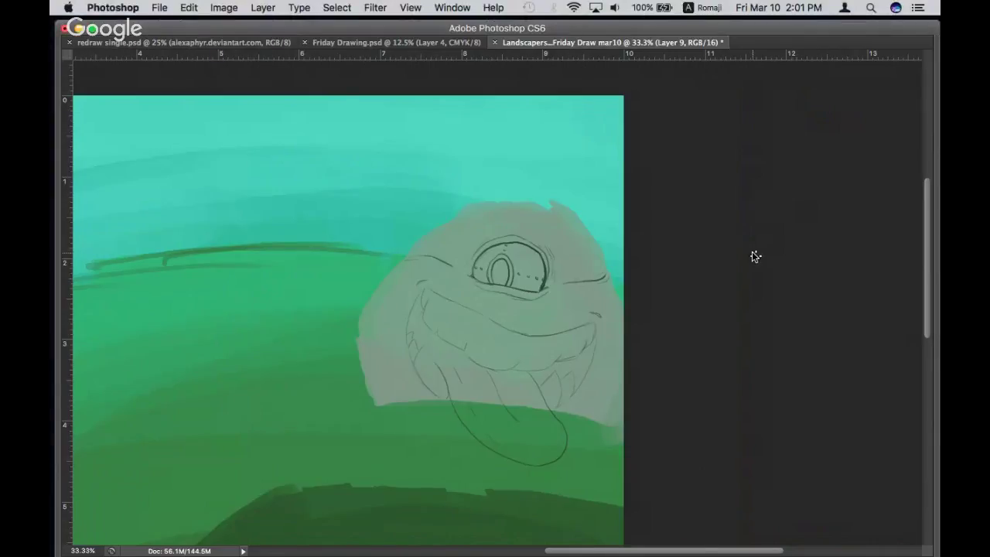
{"action": "key", "text": "super+plus"}
{"action": "key", "text": "super+plus"}
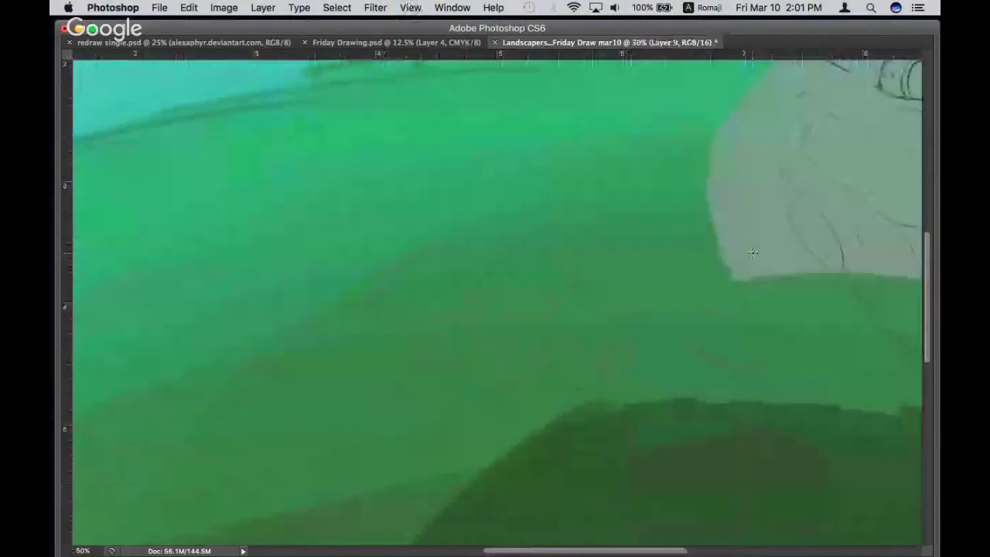
Sketch outline lines along the creature's lower-left edge, undoing and redrawing one stroke
{"action": "left_click_drag", "start_coordinate": [752, 252], "coordinate": [409, 442]}
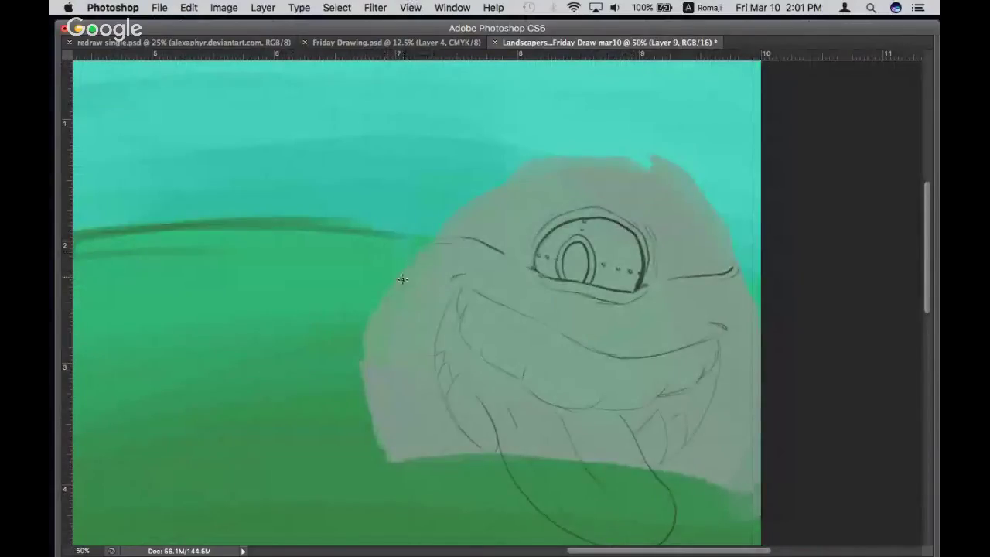
{"action": "left_click_drag", "start_coordinate": [386, 379], "coordinate": [417, 446]}
{"action": "left_click_drag", "start_coordinate": [378, 364], "coordinate": [424, 456]}
{"action": "left_click_drag", "start_coordinate": [364, 362], "coordinate": [385, 458]}
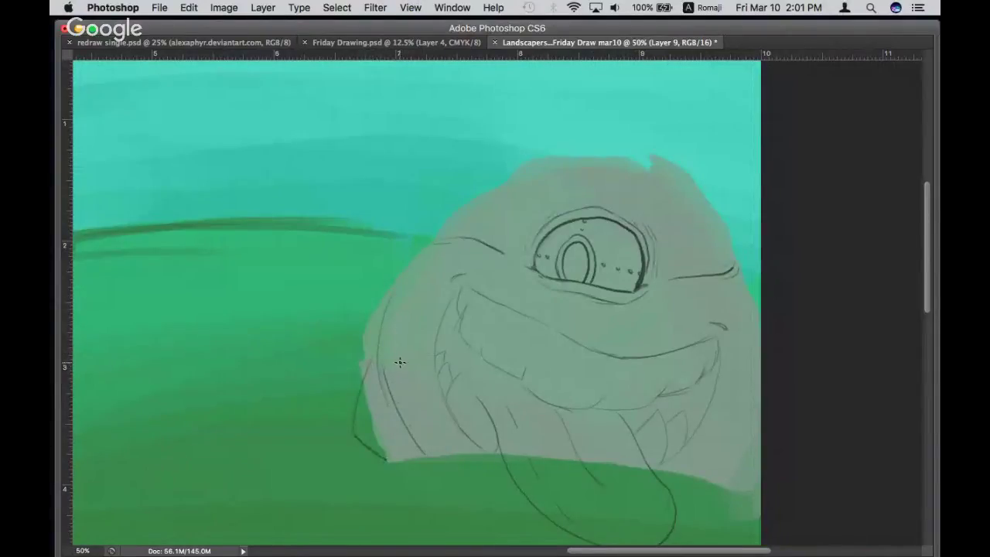
{"action": "key", "text": "ctrl+z"}
{"action": "key", "text": "ctrl+z"}
{"action": "key", "text": "ctrl+alt+z"}
{"action": "key", "text": "ctrl+alt+z"}
{"action": "mouse_move", "coordinate": [363, 357]}
{"action": "left_mouse_down"}
{"action": "mouse_move", "coordinate": [349, 418]}
{"action": "mouse_move", "coordinate": [417, 488]}
{"action": "left_mouse_up"}
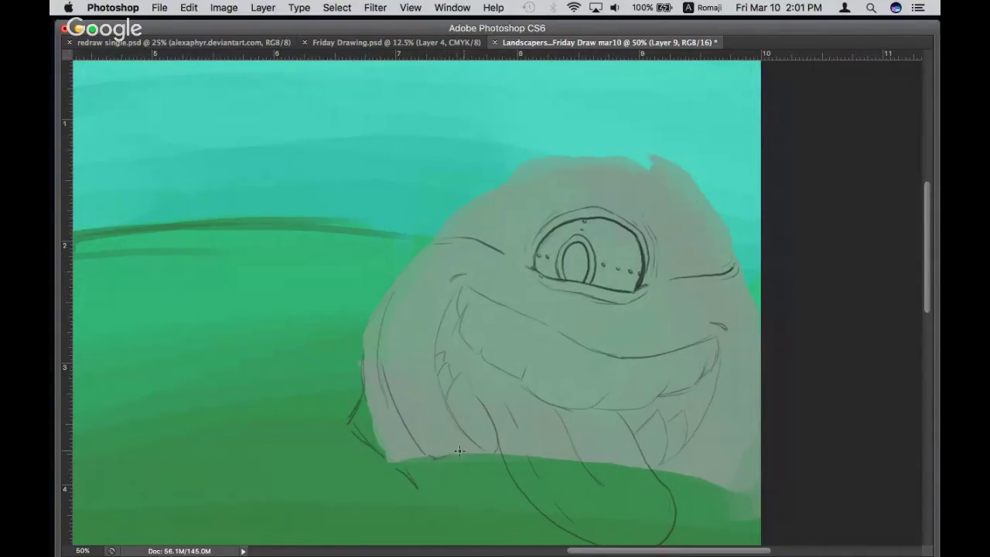
Extend the outline along the creature's bottom edge and lower-right side
{"action": "left_click_drag", "start_coordinate": [459, 451], "coordinate": [494, 452]}
{"action": "left_click_drag", "start_coordinate": [663, 456], "coordinate": [653, 467]}
{"action": "left_click_drag", "start_coordinate": [722, 446], "coordinate": [696, 470]}
{"action": "mouse_move", "coordinate": [758, 314]}
{"action": "left_mouse_down"}
{"action": "mouse_move", "coordinate": [746, 296]}
{"action": "mouse_move", "coordinate": [758, 324]}
{"action": "left_mouse_up"}
{"action": "left_click_drag", "start_coordinate": [742, 369], "coordinate": [671, 335]}
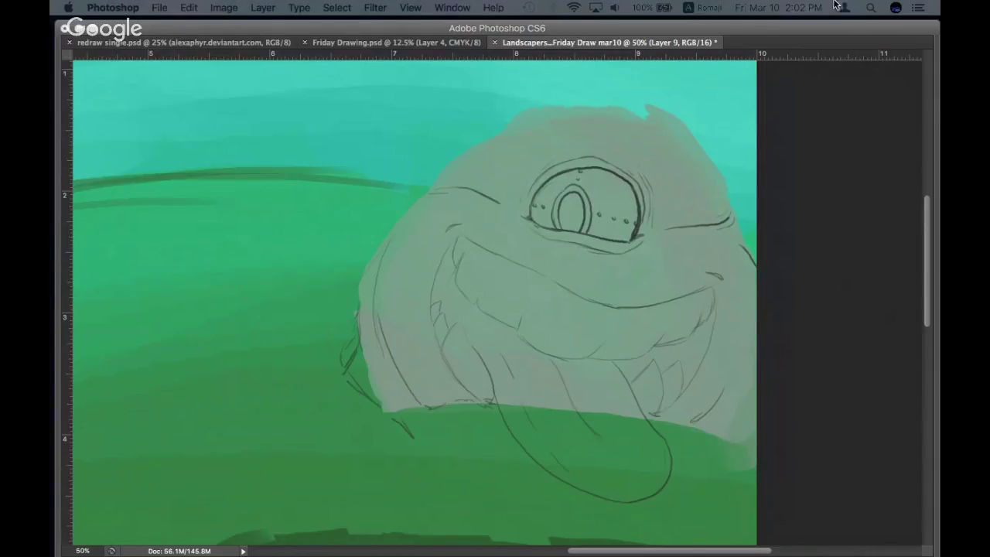
Zoom out to 25% and scroll so the whole landscape is in view
{"action": "scroll", "coordinate": [552, 150], "scroll_direction": "left", "scroll_amount": 5}
{"action": "scroll", "coordinate": [552, 150], "scroll_direction": "up", "scroll_amount": 1}
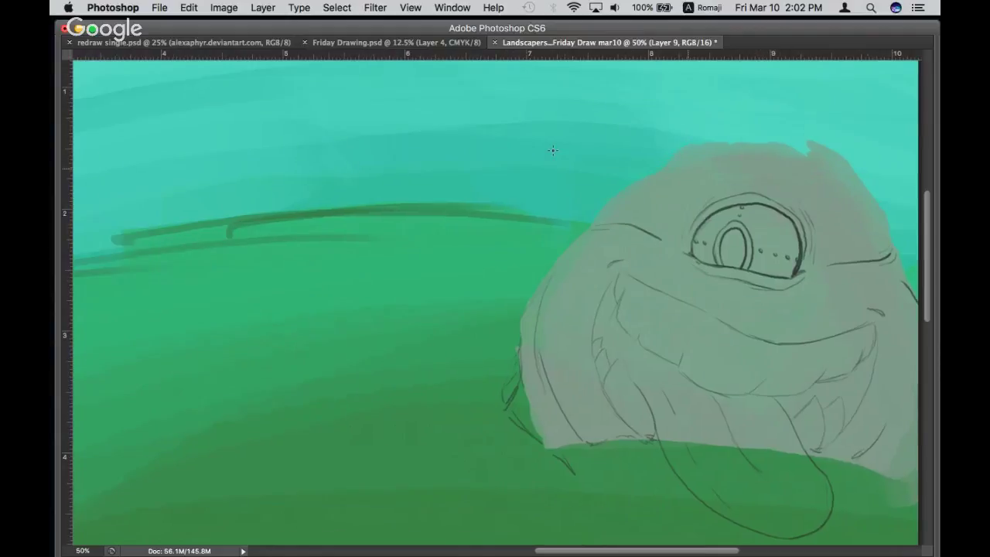
{"action": "key", "text": "super+minus"}
{"action": "scroll", "coordinate": [553, 150], "scroll_direction": "down", "scroll_amount": 2}
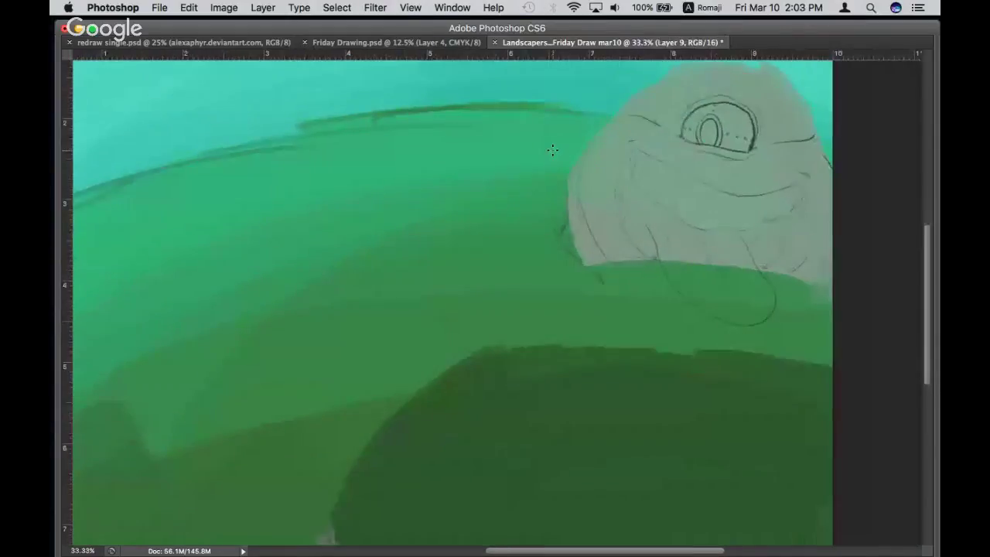
{"action": "scroll", "coordinate": [552, 149], "scroll_direction": "up", "scroll_amount": 1}
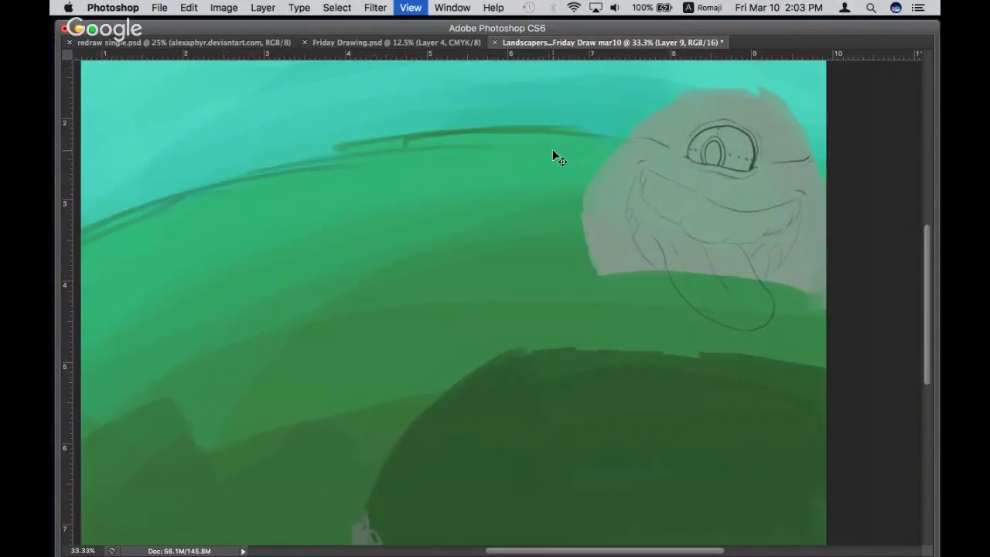
{"action": "key", "text": "super+minus"}
{"action": "scroll", "coordinate": [688, 334], "scroll_direction": "down", "scroll_amount": 4}
{"action": "scroll", "coordinate": [678, 340], "scroll_direction": "up", "scroll_amount": 3}
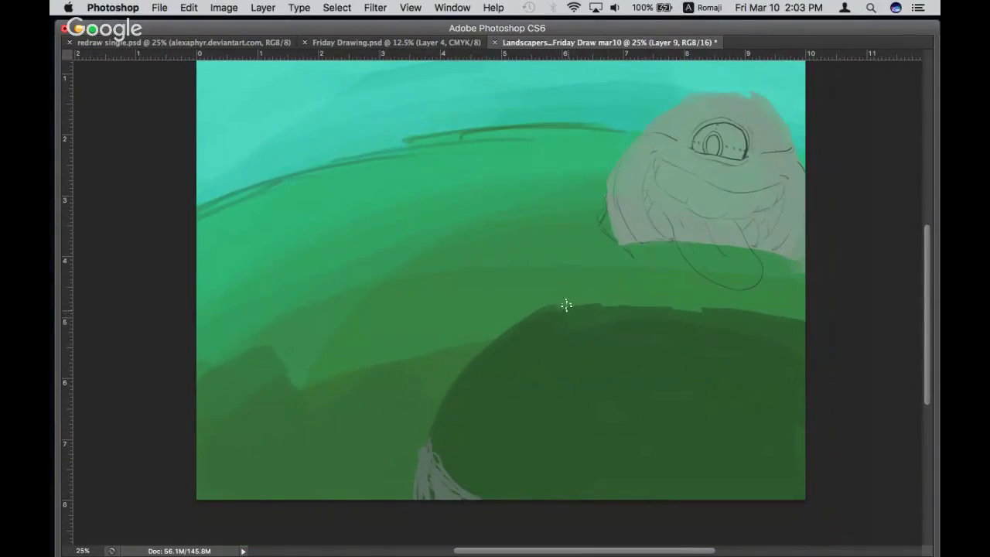
Sketch thin grass blades along the dark green mound's top edge, moving right
{"action": "left_click_drag", "start_coordinate": [551, 295], "coordinate": [550, 271]}
{"action": "mouse_move", "coordinate": [437, 410]}
{"action": "left_mouse_down"}
{"action": "mouse_move", "coordinate": [514, 290]}
{"action": "mouse_move", "coordinate": [553, 294]}
{"action": "left_mouse_up"}
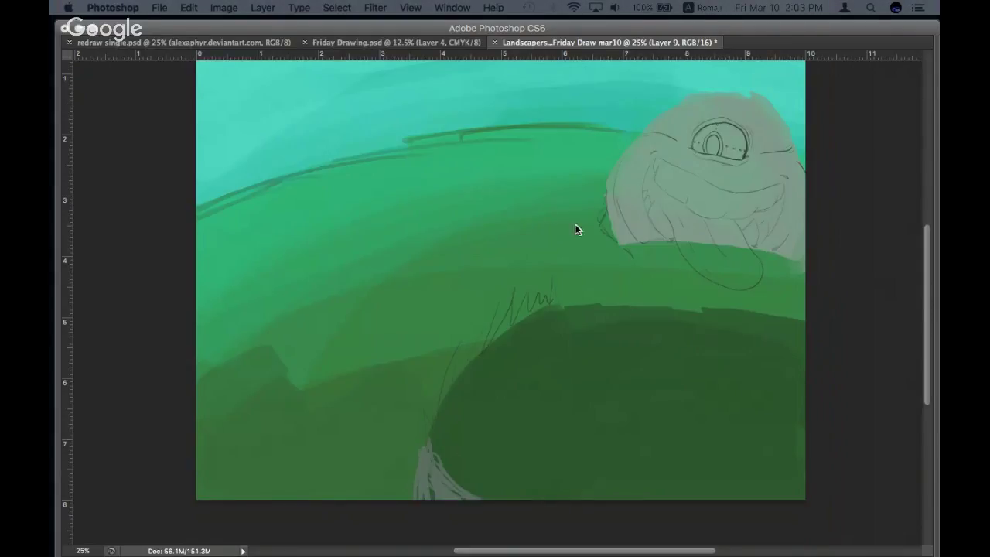
{"action": "mouse_move", "coordinate": [572, 283]}
{"action": "left_mouse_down"}
{"action": "mouse_move", "coordinate": [579, 296]}
{"action": "mouse_move", "coordinate": [613, 281]}
{"action": "mouse_move", "coordinate": [645, 294]}
{"action": "left_mouse_up"}
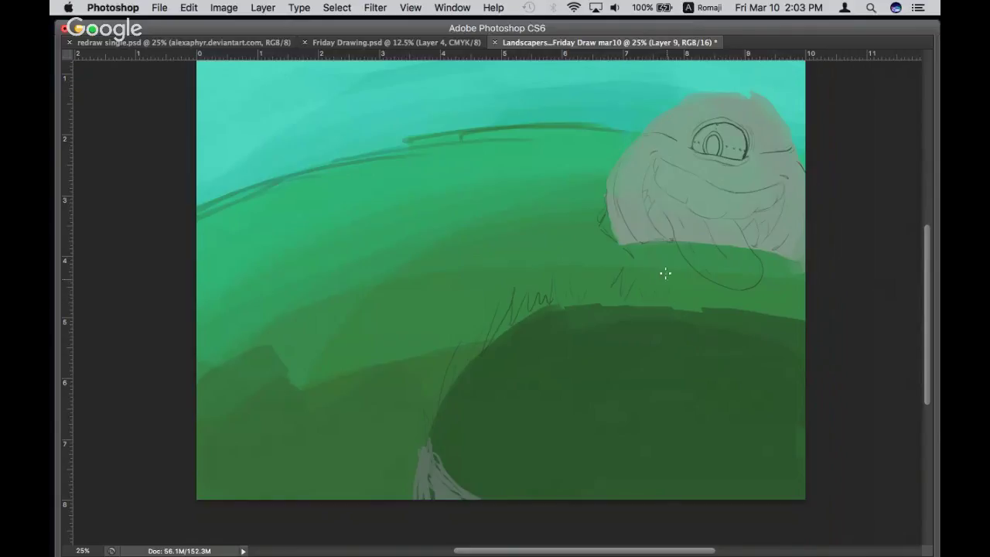
{"action": "mouse_move", "coordinate": [668, 279]}
{"action": "left_mouse_down"}
{"action": "mouse_move", "coordinate": [694, 301]}
{"action": "mouse_move", "coordinate": [740, 292]}
{"action": "mouse_move", "coordinate": [771, 313]}
{"action": "mouse_move", "coordinate": [784, 299]}
{"action": "left_mouse_up"}
Add faint strokes across the dark mound and along the bottom of the painting
{"action": "left_click_drag", "start_coordinate": [451, 477], "coordinate": [466, 488]}
{"action": "left_click_drag", "start_coordinate": [623, 493], "coordinate": [694, 498]}
{"action": "mouse_move", "coordinate": [475, 420]}
{"action": "left_mouse_down"}
{"action": "mouse_move", "coordinate": [485, 439]}
{"action": "mouse_move", "coordinate": [510, 444]}
{"action": "left_mouse_up"}
{"action": "left_click_drag", "start_coordinate": [621, 312], "coordinate": [665, 325]}
{"action": "left_click_drag", "start_coordinate": [800, 412], "coordinate": [772, 414]}
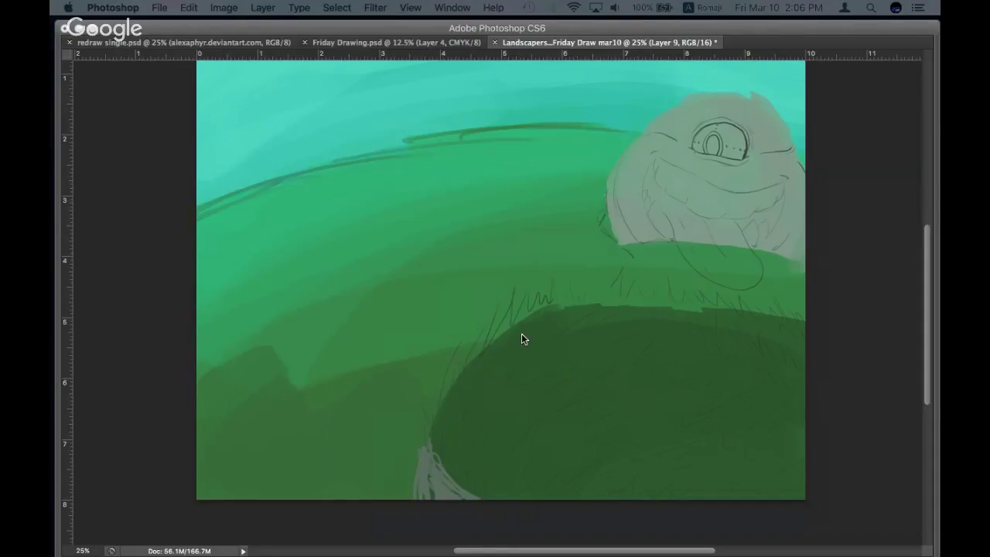
Scroll the canvas view up slightly
{"action": "scroll", "coordinate": [520, 336], "scroll_direction": "up", "scroll_amount": 1}
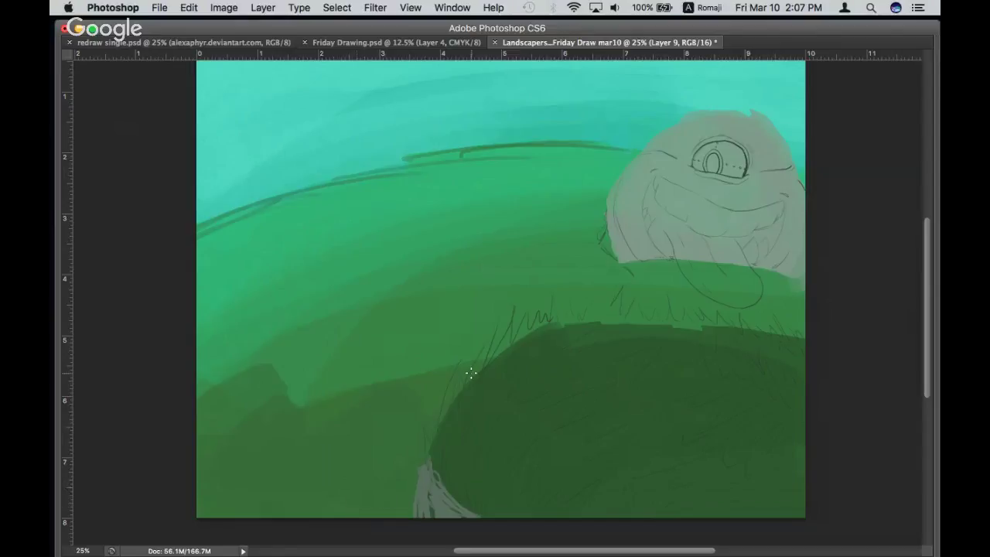
Sketch the bird's round head, body and pointed wing on Layer 9
{"action": "key", "text": "super+minus"}
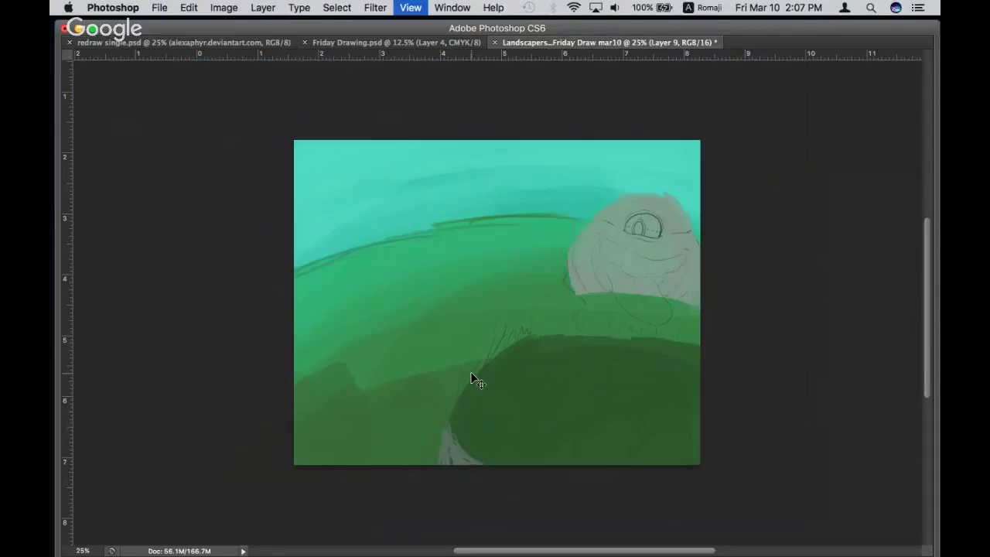
{"action": "key", "text": "super+plus"}
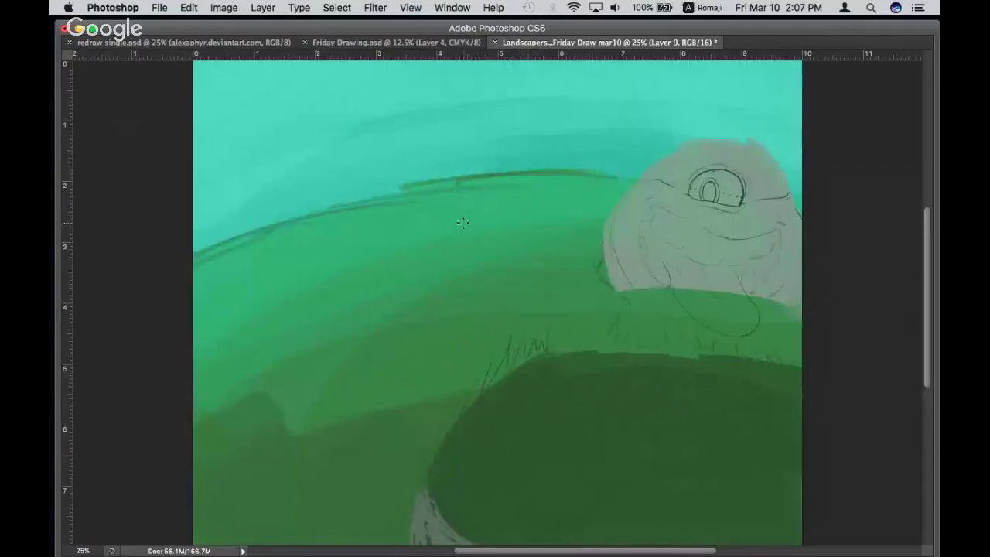
{"action": "left_click_drag", "start_coordinate": [345, 369], "coordinate": [340, 356]}
{"action": "left_click_drag", "start_coordinate": [312, 395], "coordinate": [338, 380]}
{"action": "mouse_move", "coordinate": [255, 357]}
{"action": "left_mouse_down"}
{"action": "mouse_move", "coordinate": [266, 393]}
{"action": "mouse_move", "coordinate": [300, 403]}
{"action": "left_mouse_up"}
Add the bird's wings, a left wing-tip stroke, an eye and a beak
{"action": "mouse_move", "coordinate": [371, 378]}
{"action": "left_mouse_down"}
{"action": "mouse_move", "coordinate": [396, 365]}
{"action": "mouse_move", "coordinate": [386, 395]}
{"action": "mouse_move", "coordinate": [327, 442]}
{"action": "mouse_move", "coordinate": [345, 420]}
{"action": "left_mouse_up"}
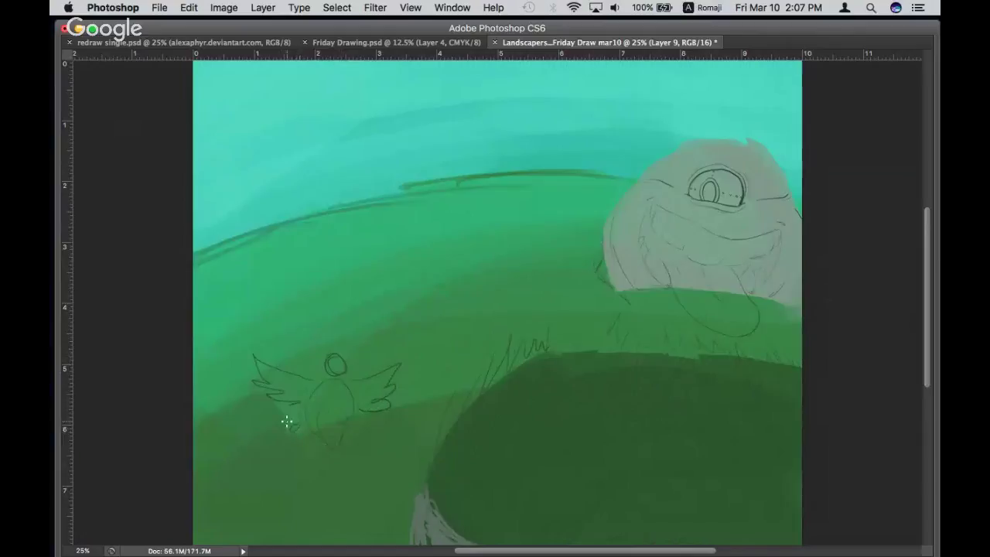
{"action": "mouse_move", "coordinate": [274, 417]}
{"action": "left_mouse_down"}
{"action": "mouse_move", "coordinate": [280, 431]}
{"action": "mouse_move", "coordinate": [357, 427]}
{"action": "mouse_move", "coordinate": [375, 439]}
{"action": "mouse_move", "coordinate": [370, 447]}
{"action": "left_mouse_up"}
{"action": "left_click_drag", "start_coordinate": [350, 354], "coordinate": [340, 365]}
{"action": "key", "text": "super+minus"}
{"action": "key", "text": "super+minus"}
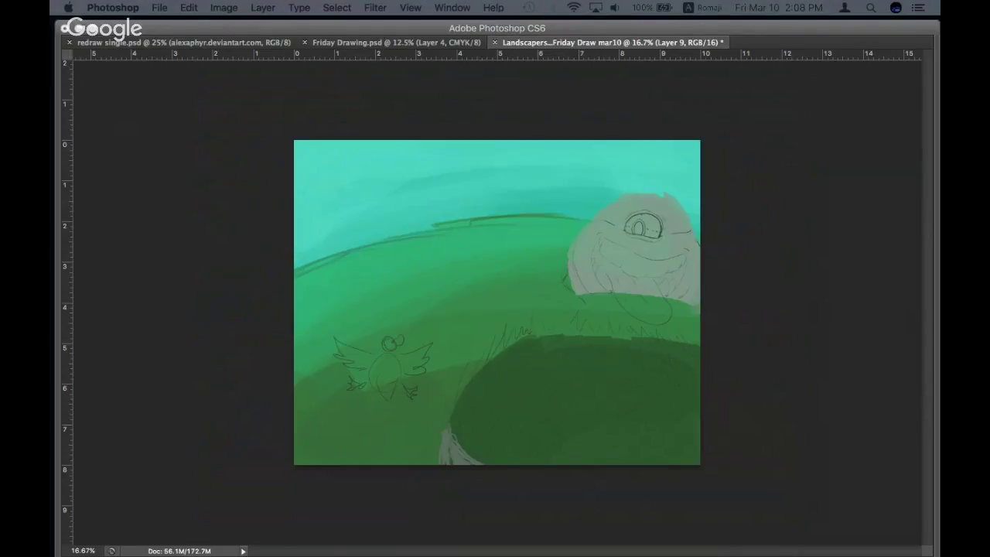
{"action": "left_click", "coordinate": [788, 297]}
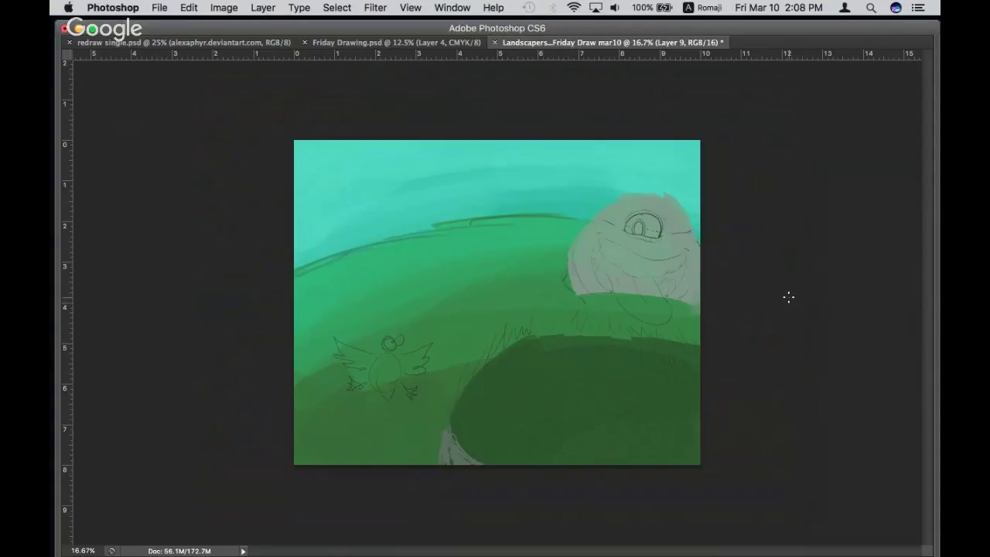
{"action": "key", "text": "super+equal"}
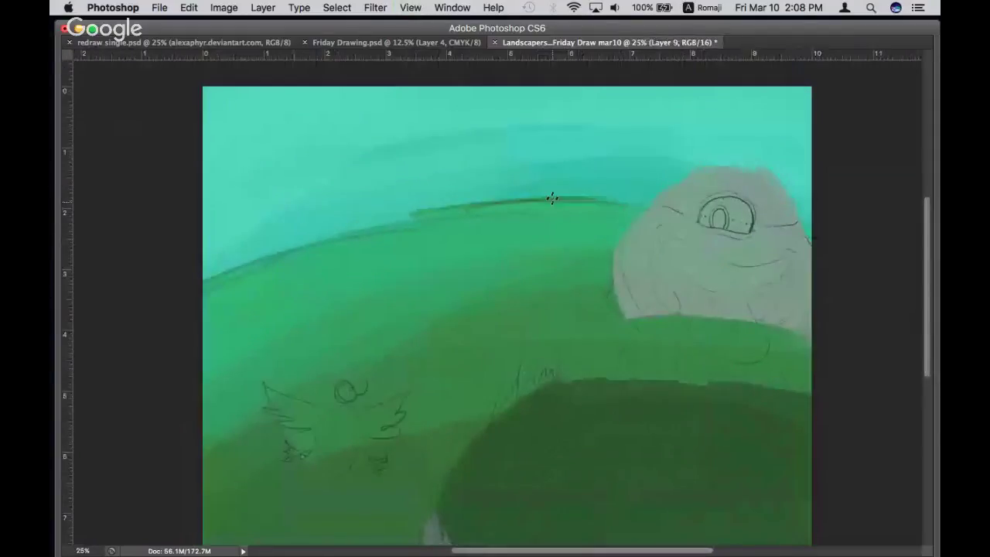
Redo the rock-face and bird sketch strokes, then add faint curved lines across the sky
{"action": "key", "text": "super+z"}
{"action": "key", "text": "super+alt+z"}
{"action": "left_click_drag", "start_coordinate": [804, 160], "coordinate": [684, 129]}
{"action": "left_click_drag", "start_coordinate": [550, 164], "coordinate": [565, 183]}
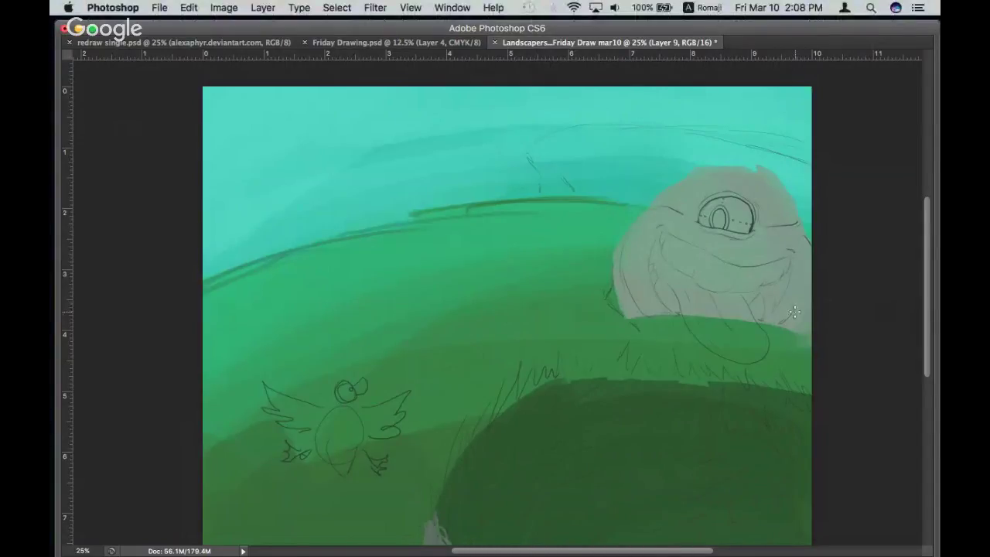
{"action": "scroll", "coordinate": [522, 302], "scroll_direction": "down", "scroll_amount": 5}
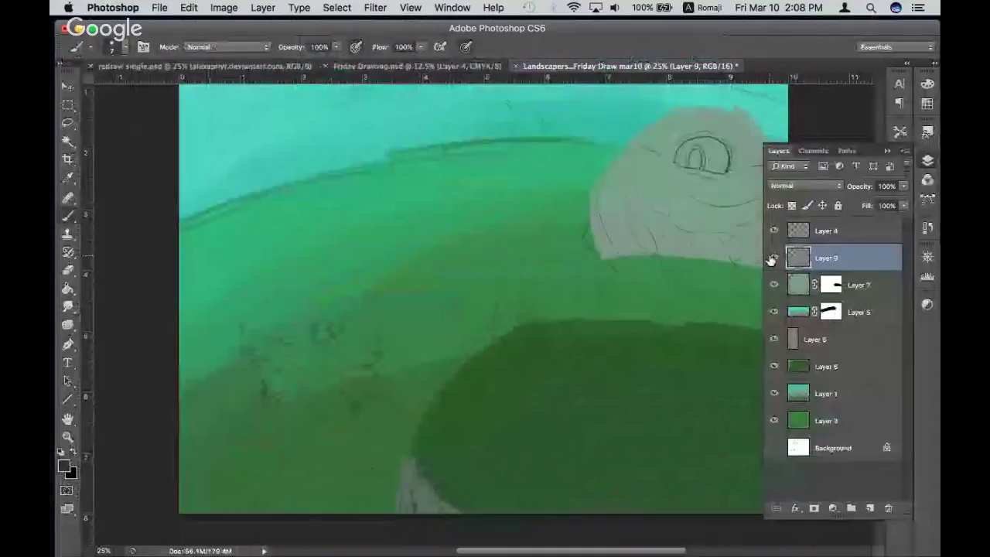
Compare the greens by toggling Layer 1, then add new Layer 10 above Layer 5
{"action": "scroll", "coordinate": [613, 265], "scroll_direction": "up", "scroll_amount": 3}
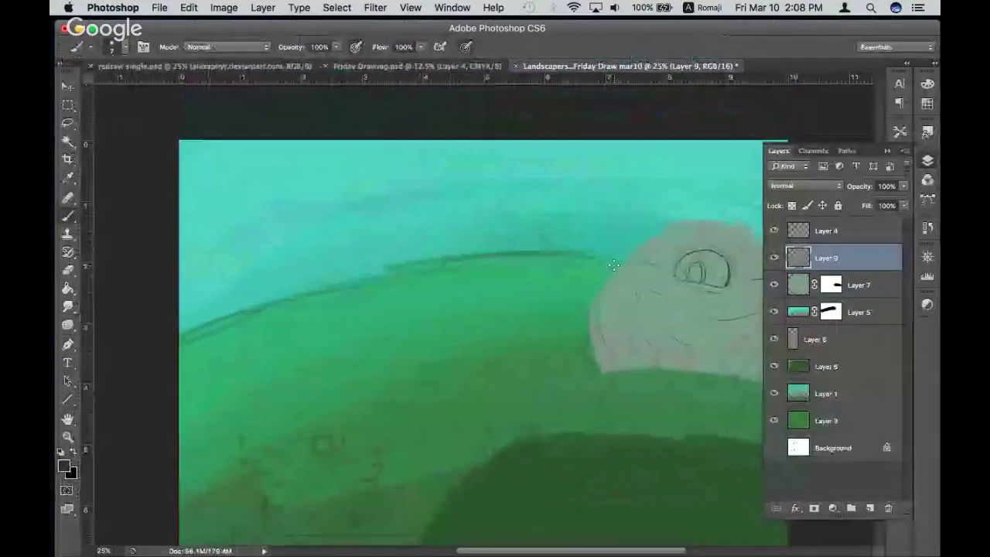
{"action": "scroll", "coordinate": [613, 265], "scroll_direction": "down", "scroll_amount": 2}
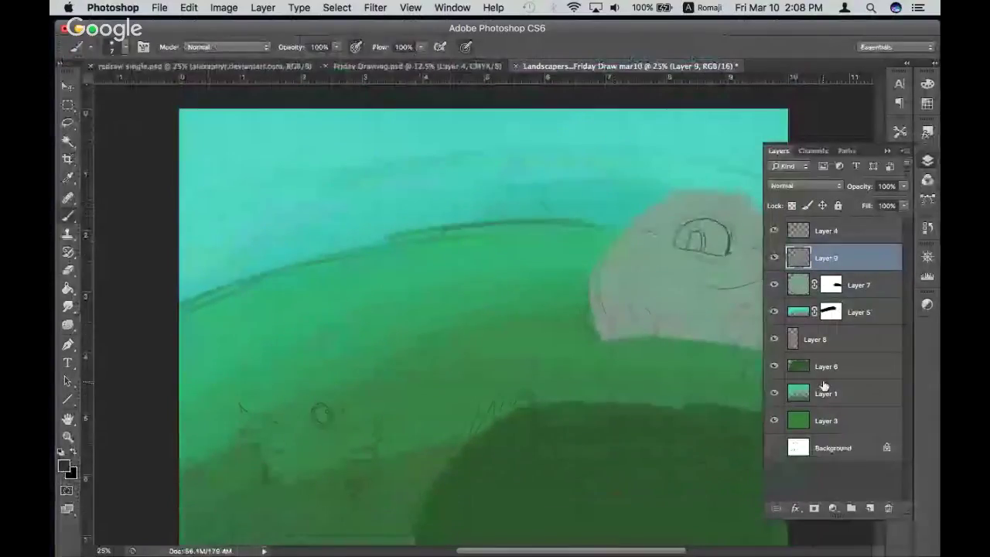
{"action": "left_click", "coordinate": [784, 372]}
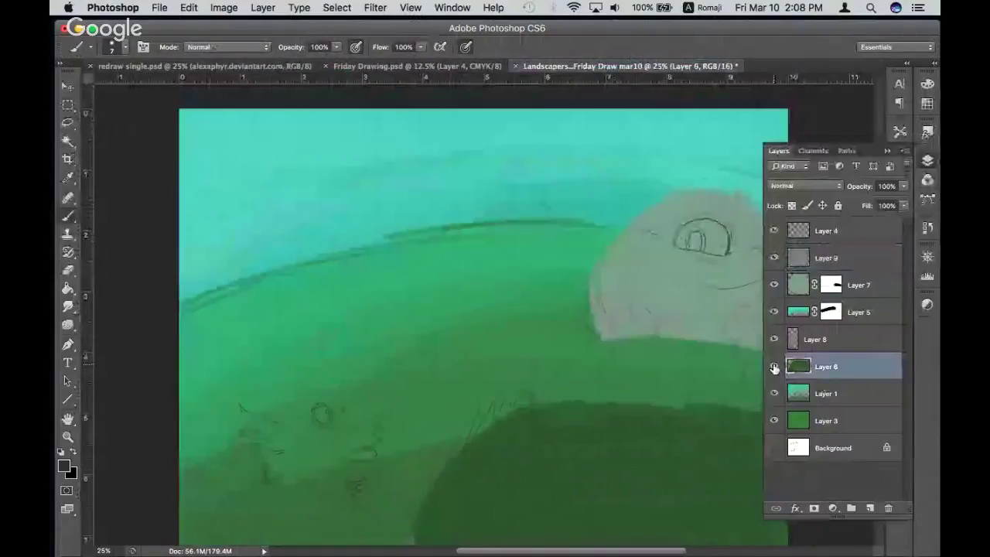
{"action": "left_click", "coordinate": [774, 393]}
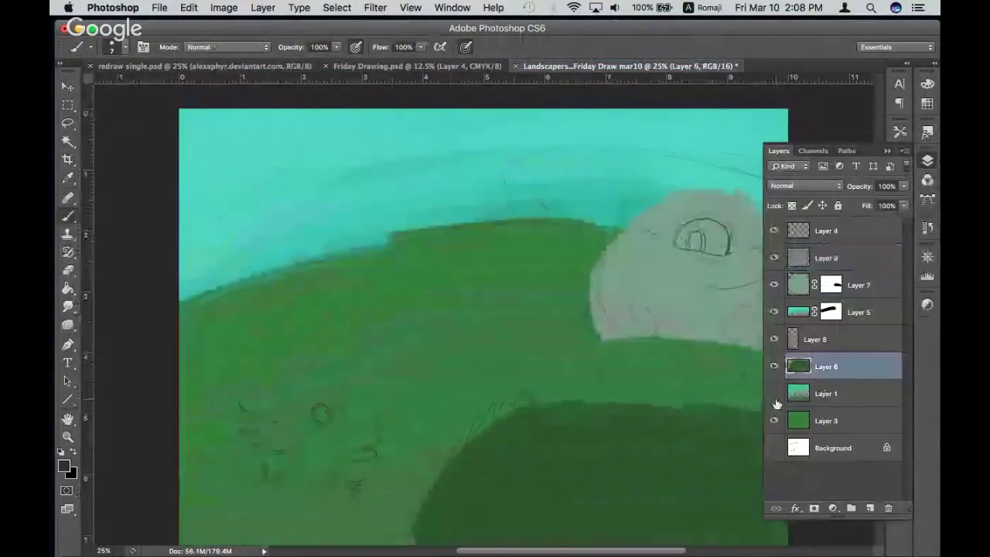
{"action": "left_click", "coordinate": [775, 400]}
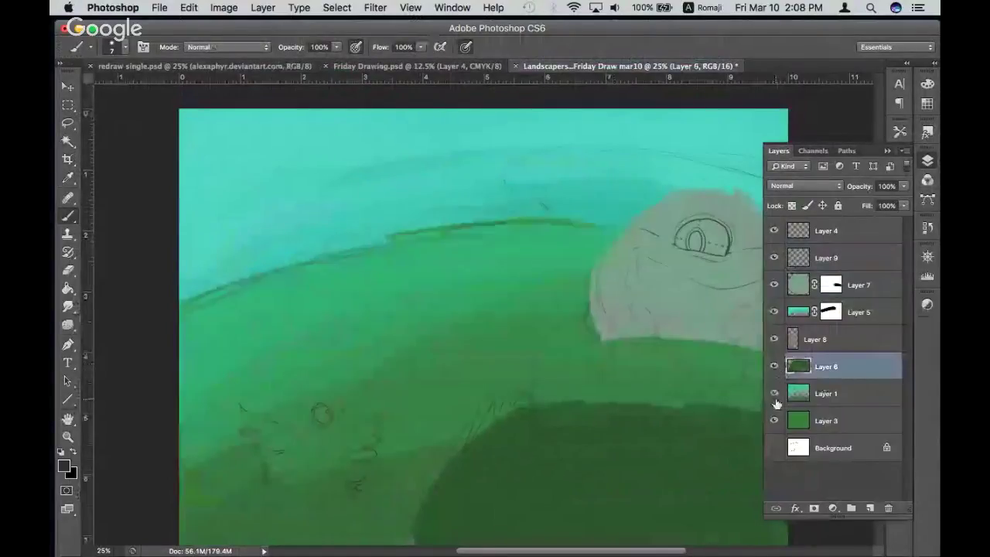
{"action": "left_click", "coordinate": [854, 312]}
{"action": "left_click", "coordinate": [869, 508]}
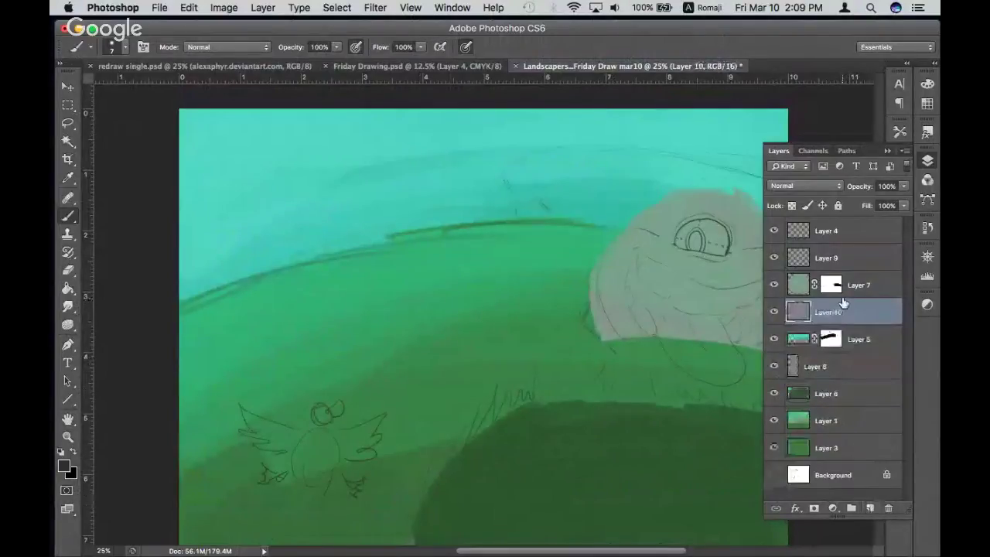
Sample the canvas teal-green and soften it to 67af86 as the foreground colour
{"action": "left_click", "coordinate": [460, 281], "text": "alt"}
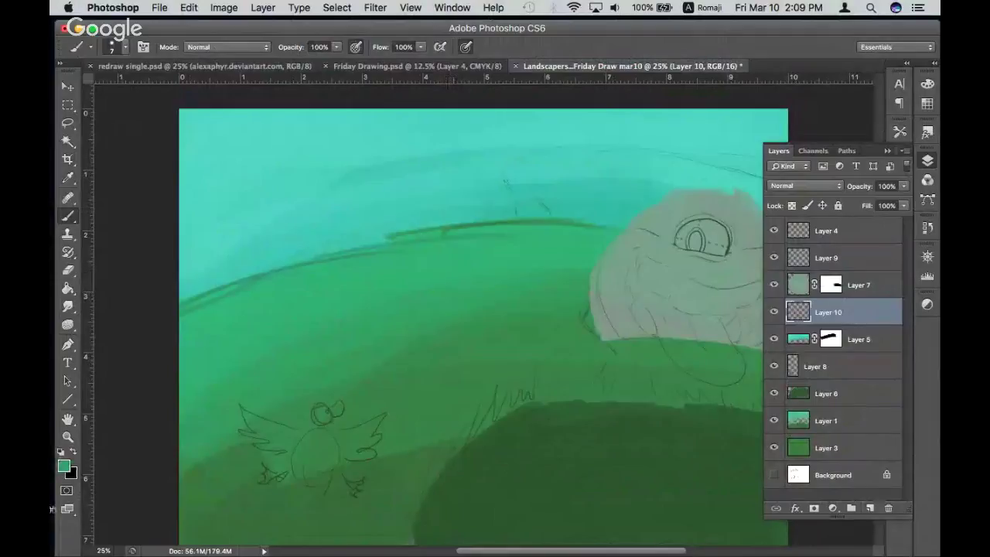
{"action": "left_click", "coordinate": [62, 468]}
{"action": "left_click_drag", "start_coordinate": [566, 288], "coordinate": [517, 281]}
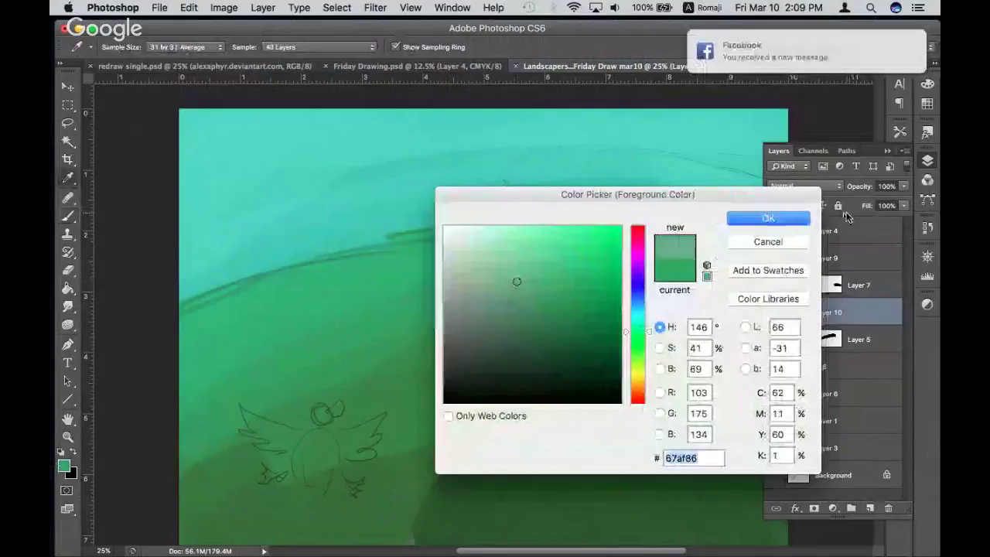
{"action": "left_click", "coordinate": [781, 218]}
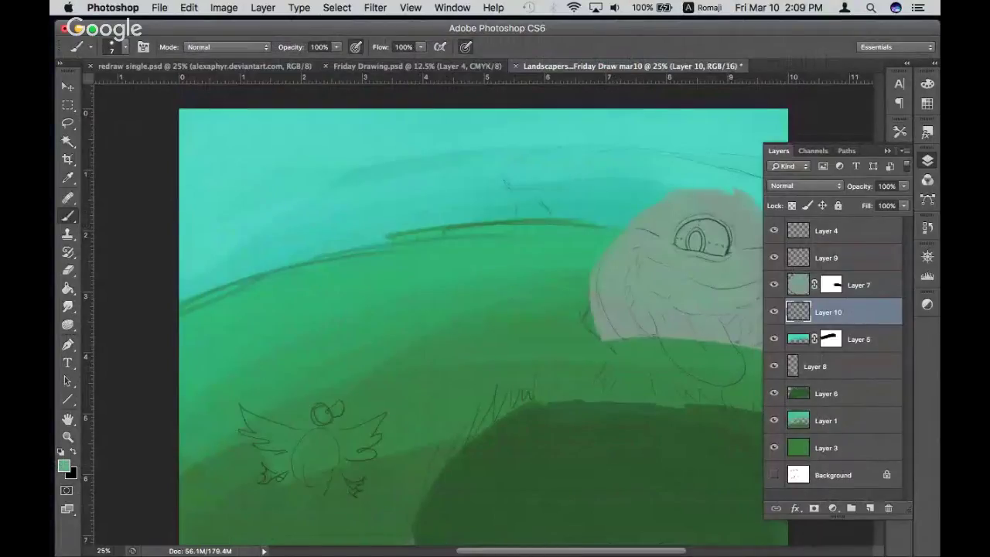
Enlarge the brush and hide the panels for unobstructed painting of the grin and grass
{"action": "key", "text": "F7"}
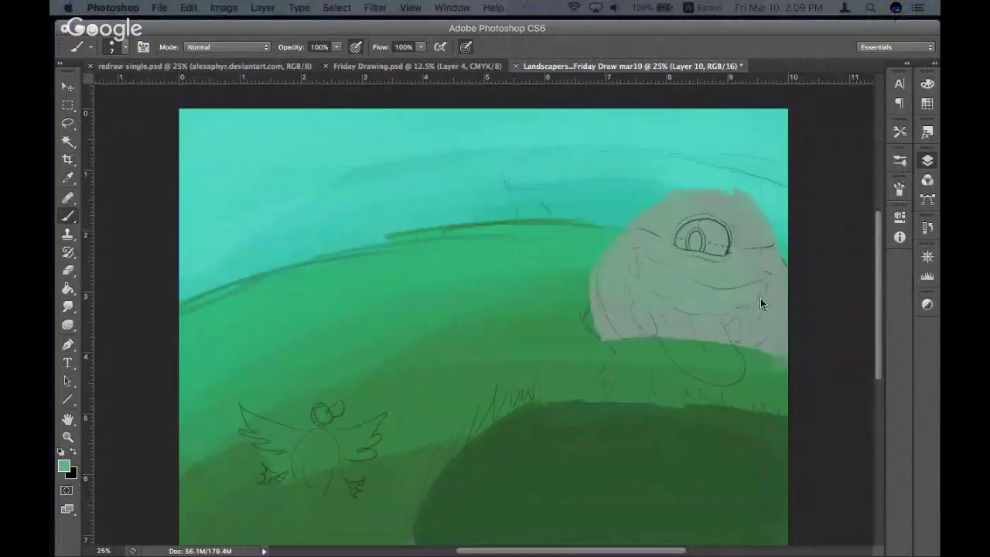
{"action": "key", "text": "F7"}
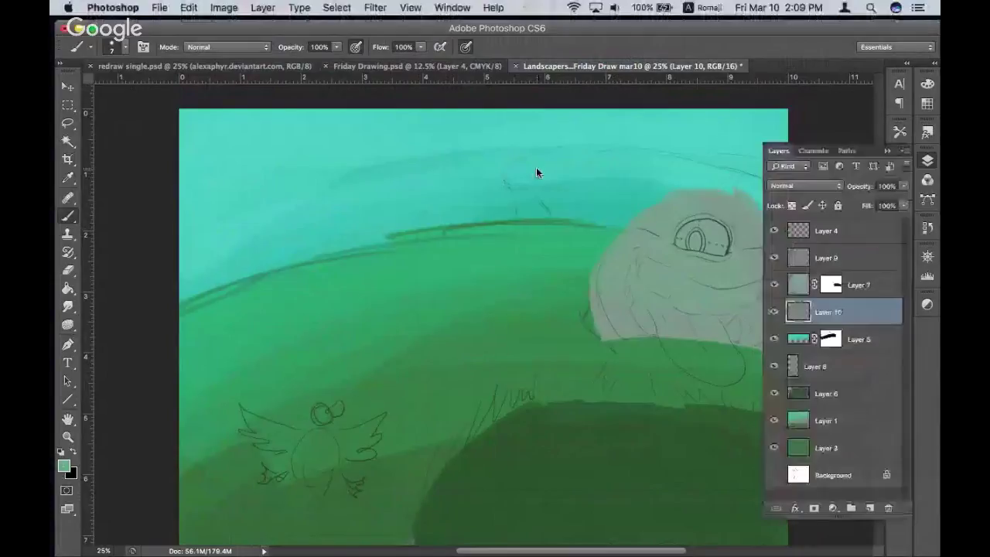
{"action": "key", "text": "bracketright"}
{"action": "key", "text": "bracketright"}
{"action": "key", "text": "bracketright"}
{"action": "key", "text": "bracketright"}
{"action": "key", "text": "bracketright"}
{"action": "key", "text": "bracketright"}
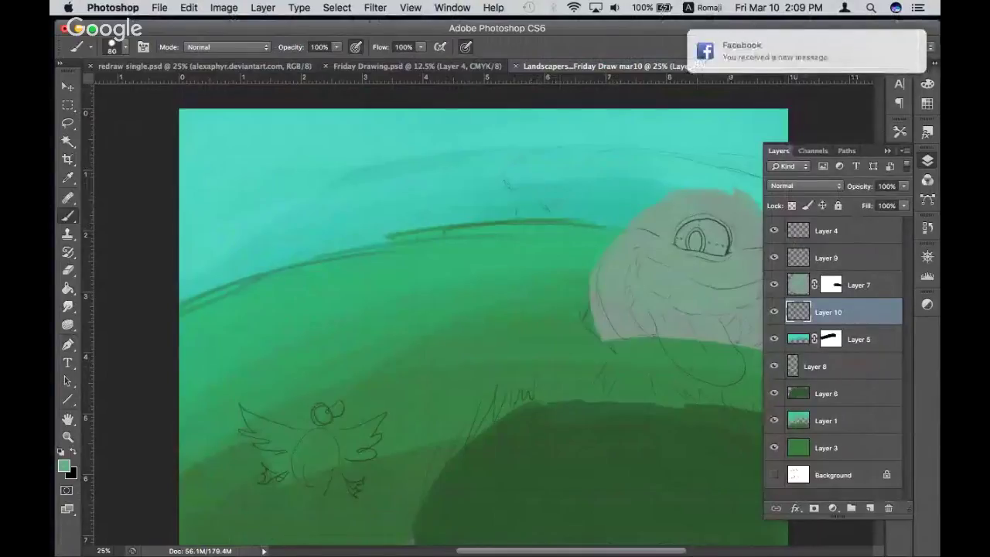
{"action": "key", "text": "F7"}
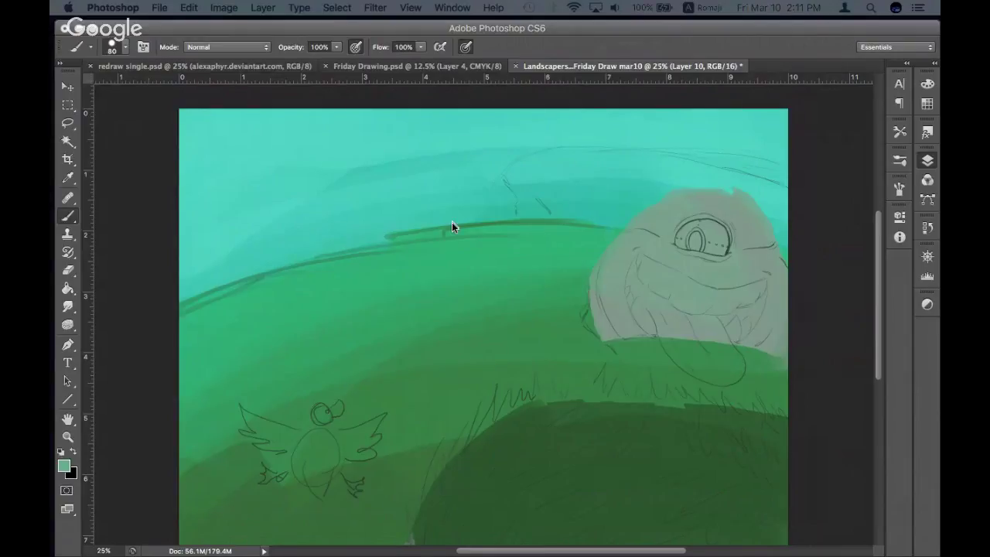
Paint three grey strokes forming a broad ridge across the sky on Layer 10
{"action": "key", "text": "F7"}
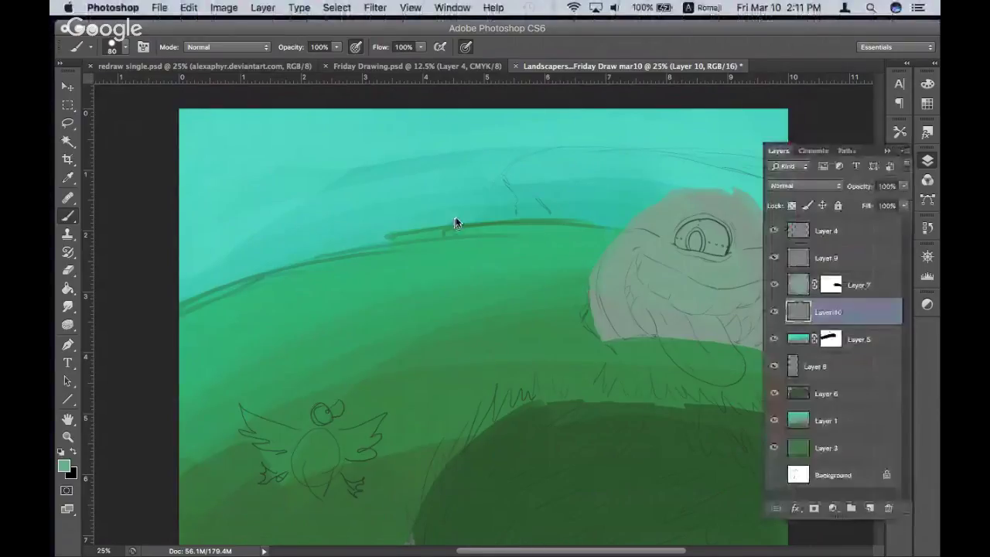
{"action": "mouse_move", "coordinate": [509, 166]}
{"action": "left_mouse_down"}
{"action": "mouse_move", "coordinate": [581, 150]}
{"action": "mouse_move", "coordinate": [676, 157]}
{"action": "left_mouse_up"}
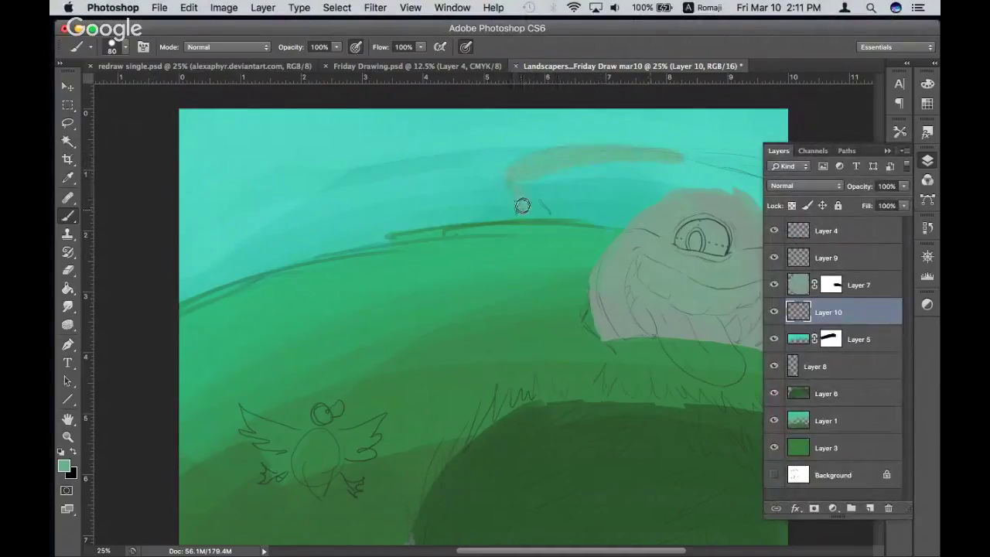
{"action": "mouse_move", "coordinate": [543, 210]}
{"action": "left_mouse_down"}
{"action": "mouse_move", "coordinate": [559, 210]}
{"action": "mouse_move", "coordinate": [552, 192]}
{"action": "mouse_move", "coordinate": [531, 185]}
{"action": "mouse_move", "coordinate": [595, 186]}
{"action": "mouse_move", "coordinate": [639, 159]}
{"action": "mouse_move", "coordinate": [592, 181]}
{"action": "mouse_move", "coordinate": [636, 191]}
{"action": "mouse_move", "coordinate": [573, 203]}
{"action": "left_mouse_up"}
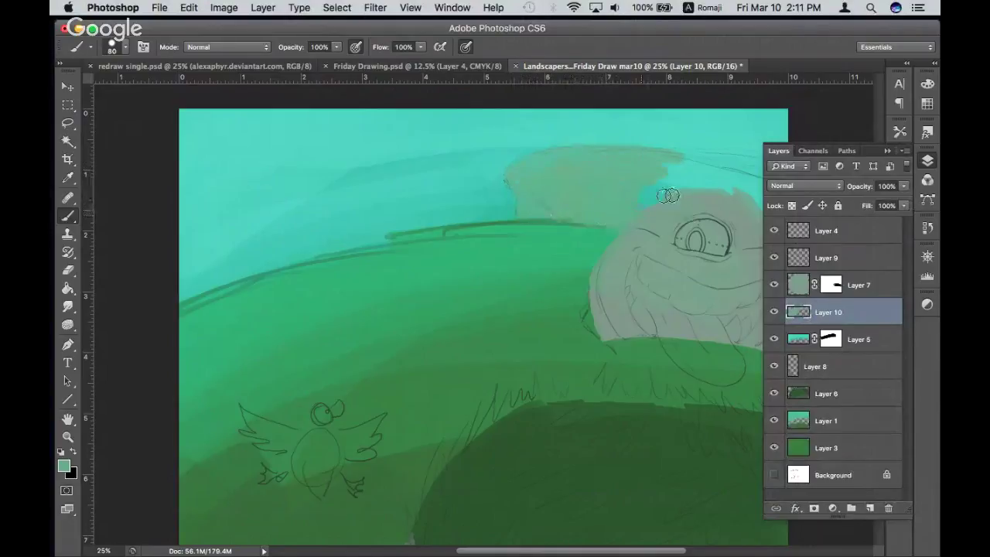
{"action": "mouse_move", "coordinate": [665, 194]}
{"action": "left_mouse_down"}
{"action": "mouse_move", "coordinate": [641, 168]}
{"action": "mouse_move", "coordinate": [704, 168]}
{"action": "left_mouse_up"}
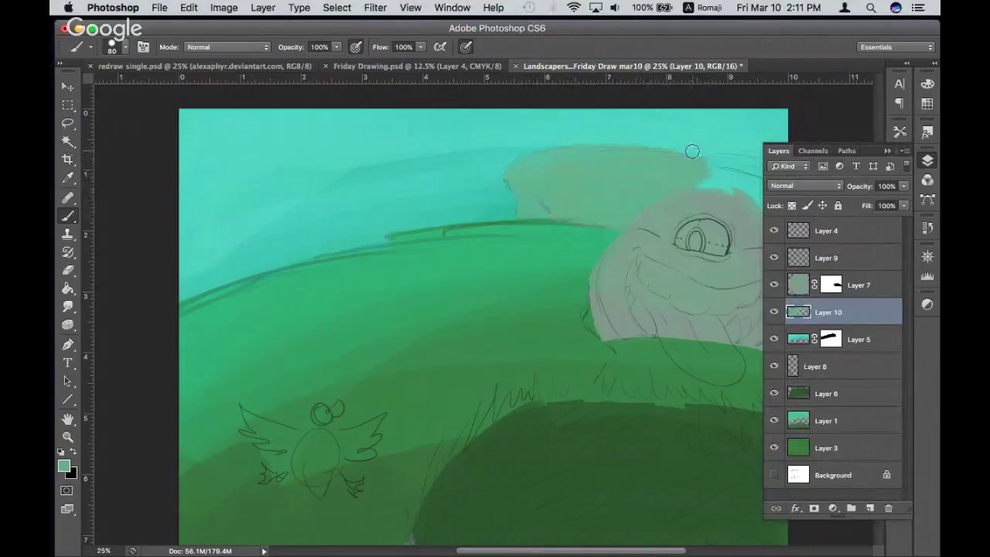
Extend the grey ridge to the sky's right edge and fade Layer 10 to 59% opacity
{"action": "scroll", "coordinate": [681, 161], "scroll_direction": "right", "scroll_amount": 5}
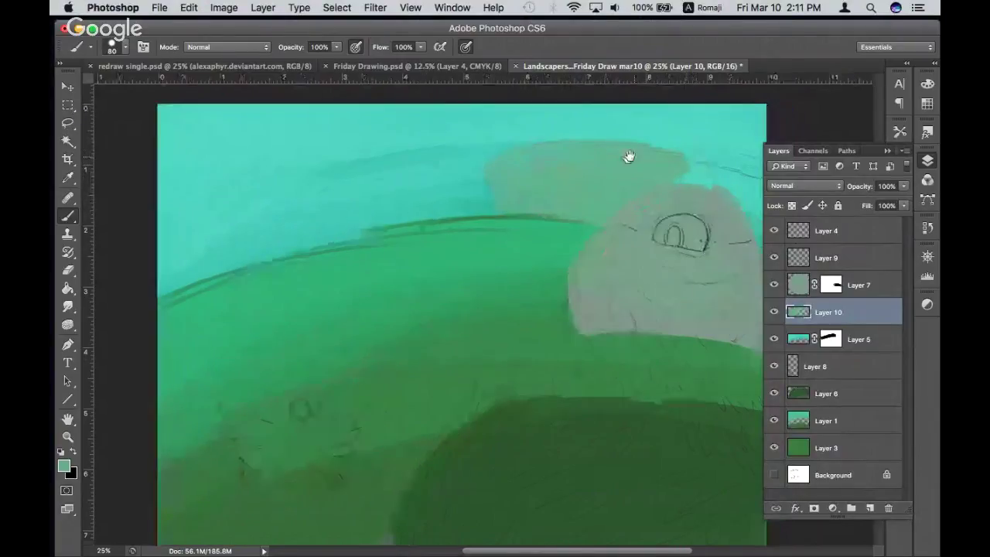
{"action": "mouse_move", "coordinate": [580, 145]}
{"action": "left_mouse_down"}
{"action": "mouse_move", "coordinate": [657, 150]}
{"action": "mouse_move", "coordinate": [654, 159]}
{"action": "mouse_move", "coordinate": [592, 163]}
{"action": "mouse_move", "coordinate": [675, 184]}
{"action": "left_mouse_up"}
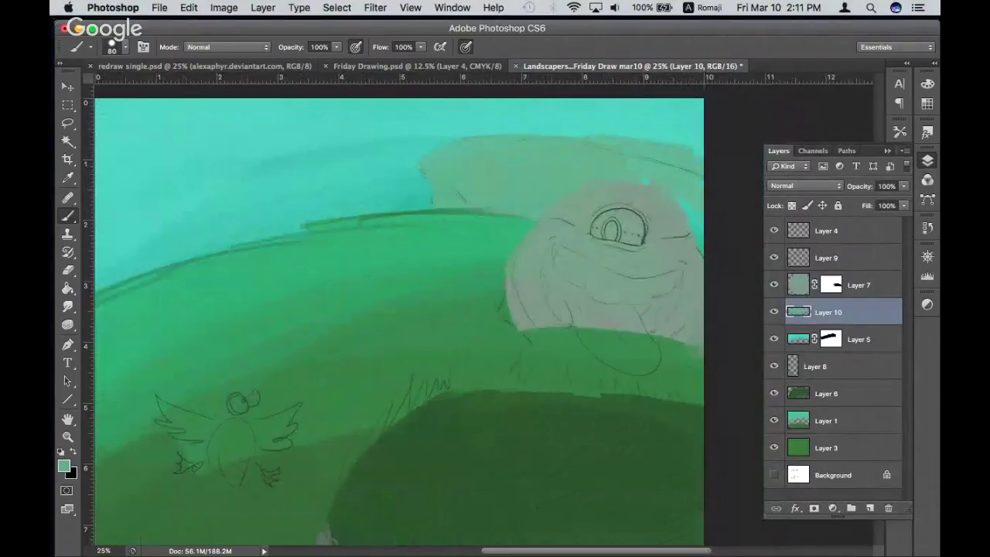
{"action": "key", "text": "F7"}
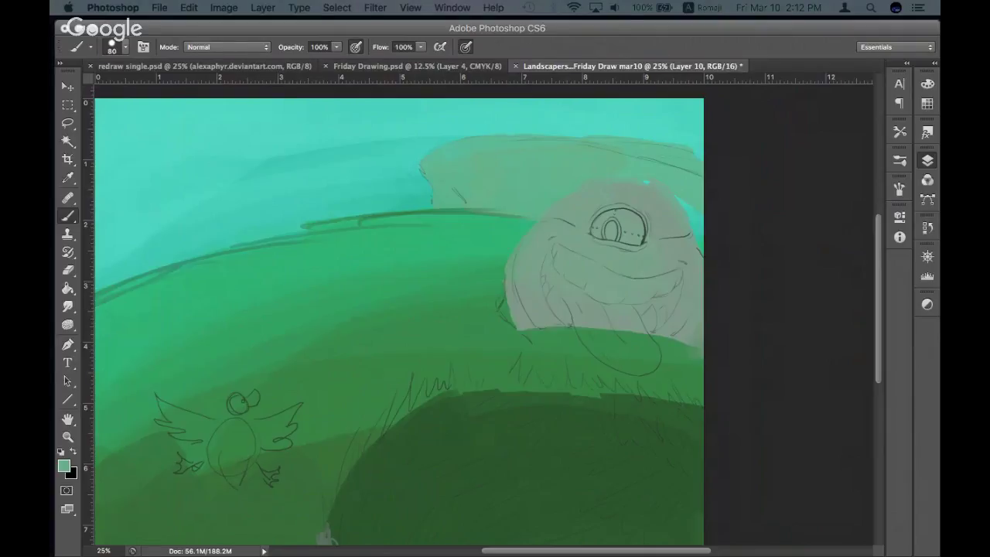
{"action": "key", "text": "F7"}
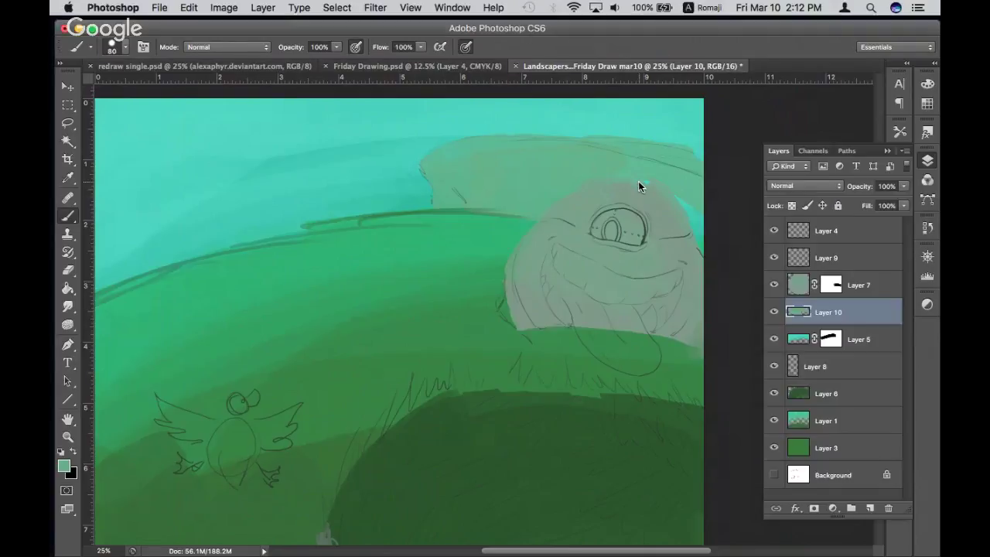
{"action": "left_click_drag", "start_coordinate": [691, 212], "coordinate": [702, 232]}
{"action": "left_click_drag", "start_coordinate": [857, 190], "coordinate": [855, 190]}
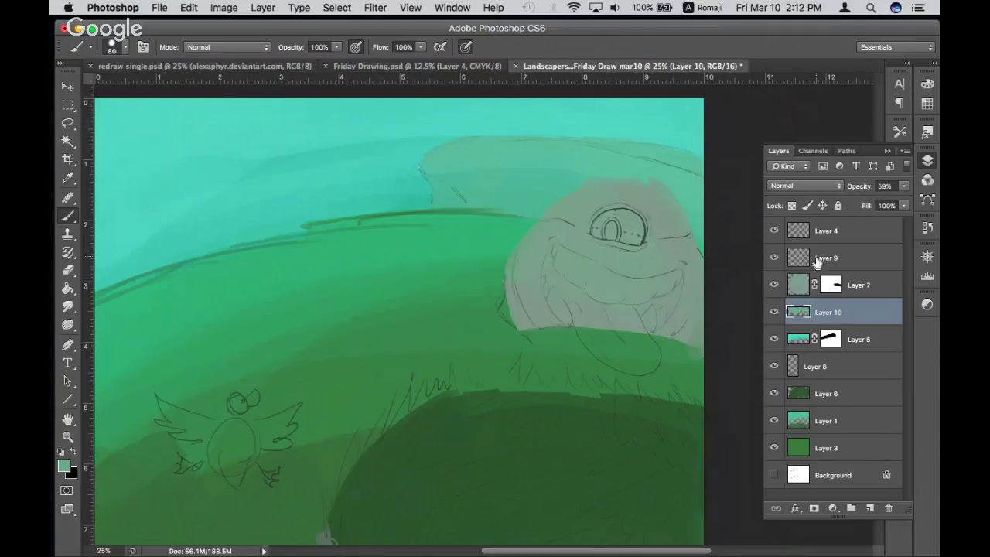
Check Layer 4's stroke, then on Layer 9 paint over the ridge's left and top edges
{"action": "left_click", "coordinate": [821, 231]}
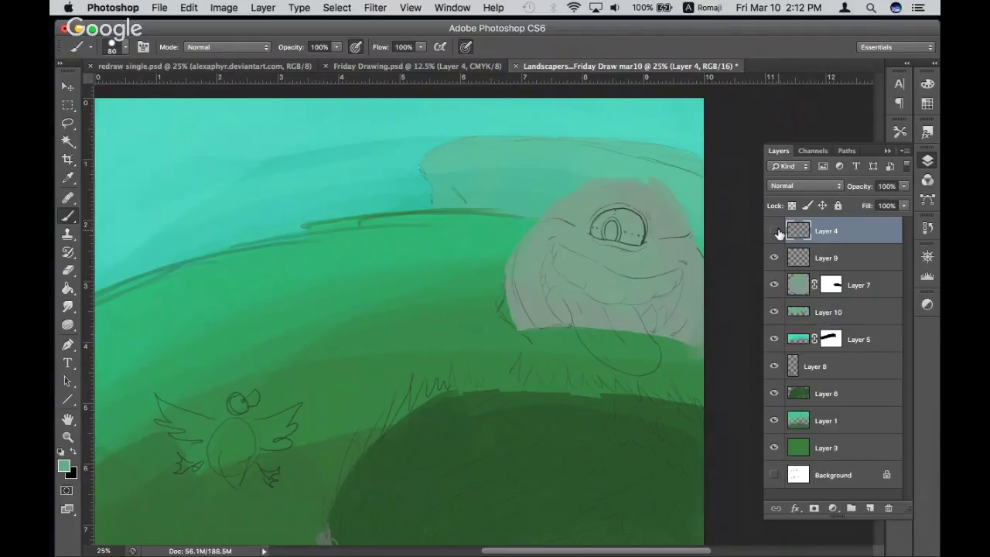
{"action": "left_click", "coordinate": [774, 230]}
{"action": "left_click", "coordinate": [774, 257]}
{"action": "left_click", "coordinate": [837, 258]}
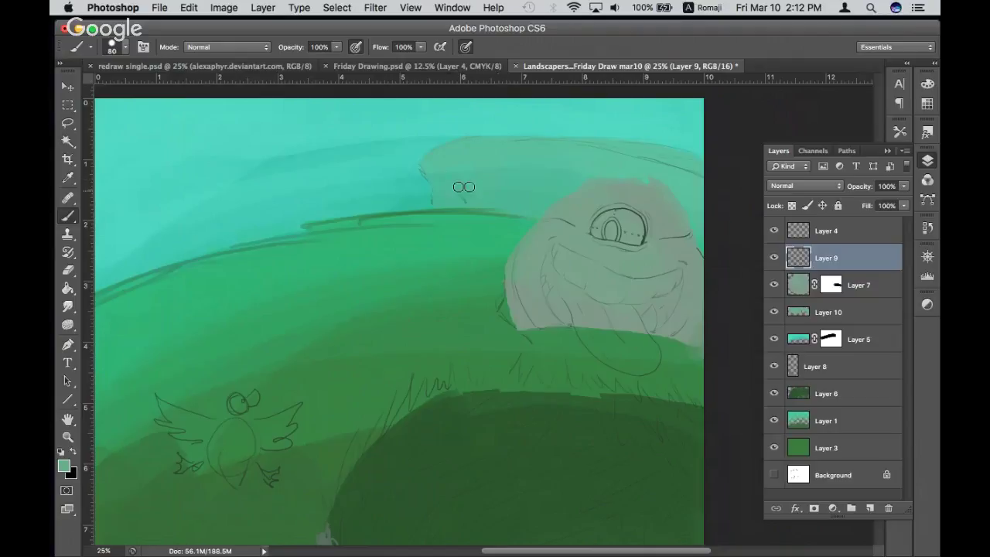
{"action": "left_click_drag", "start_coordinate": [409, 164], "coordinate": [431, 176]}
{"action": "mouse_move", "coordinate": [484, 137]}
{"action": "left_mouse_down"}
{"action": "mouse_move", "coordinate": [576, 137]}
{"action": "mouse_move", "coordinate": [539, 146]}
{"action": "mouse_move", "coordinate": [619, 150]}
{"action": "mouse_move", "coordinate": [721, 182]}
{"action": "left_mouse_up"}
Review the canvas with panels hidden, then make Layer 10 active
{"action": "key", "text": "F7"}
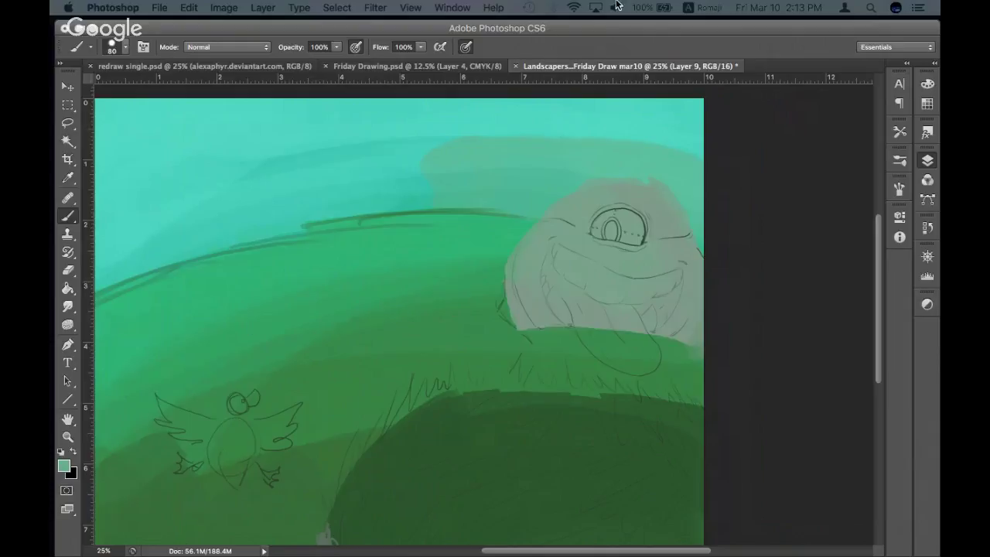
{"action": "key", "text": "F7"}
{"action": "scroll", "coordinate": [532, 267], "scroll_direction": "left", "scroll_amount": 5}
{"action": "scroll", "coordinate": [532, 268], "scroll_direction": "right", "scroll_amount": 2}
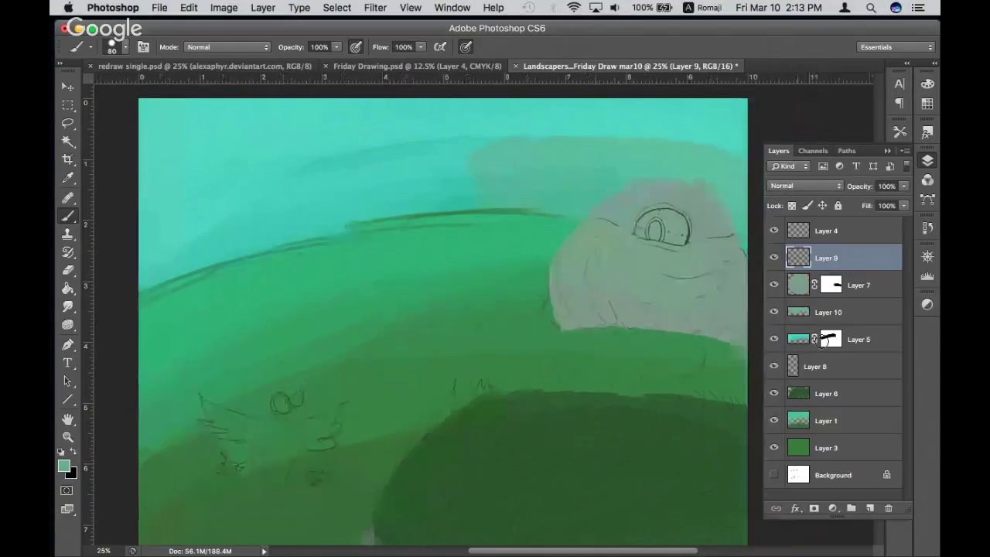
{"action": "left_click", "coordinate": [841, 315]}
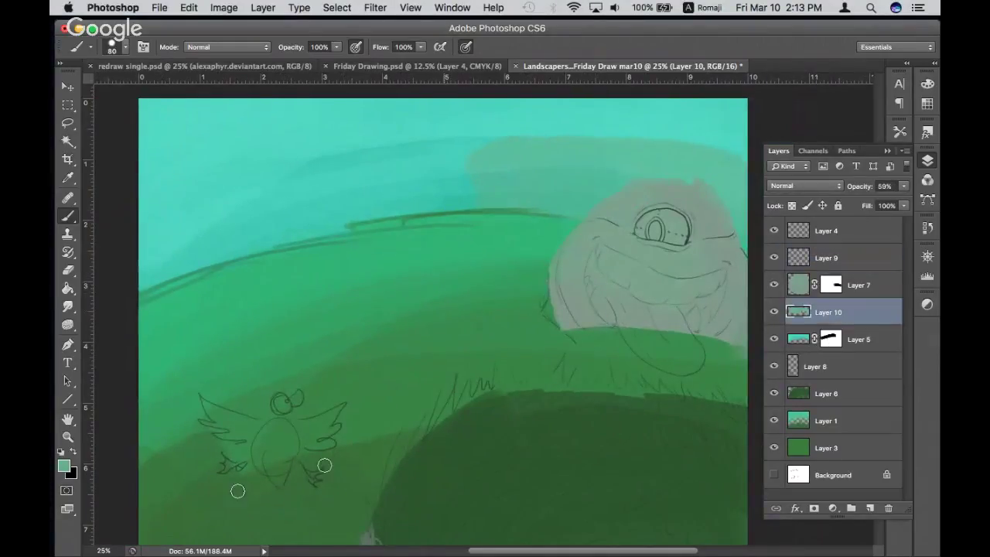
Set the foreground colour to a darker muted grey-green, 697d72
{"action": "left_click", "coordinate": [65, 466]}
{"action": "left_click", "coordinate": [475, 288]}
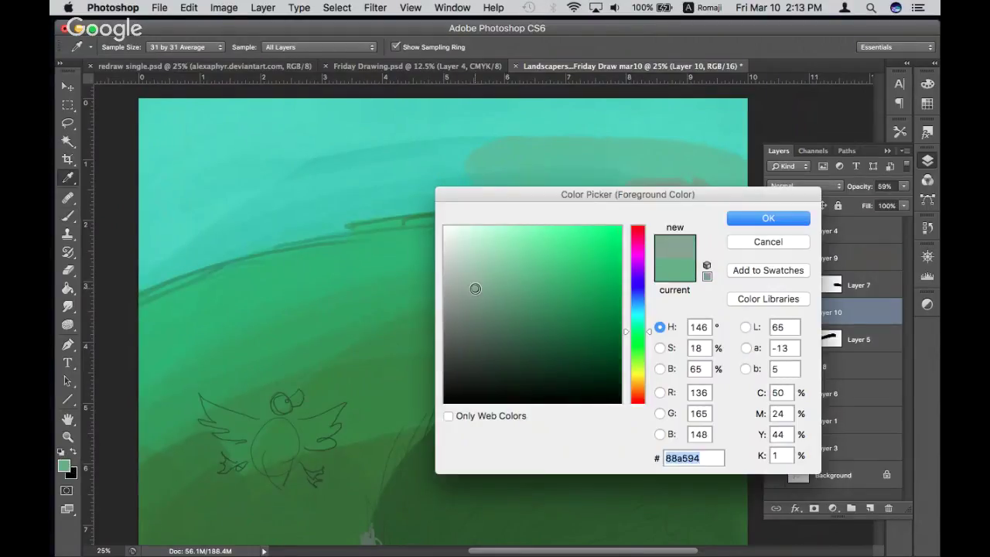
{"action": "left_click", "coordinate": [476, 331]}
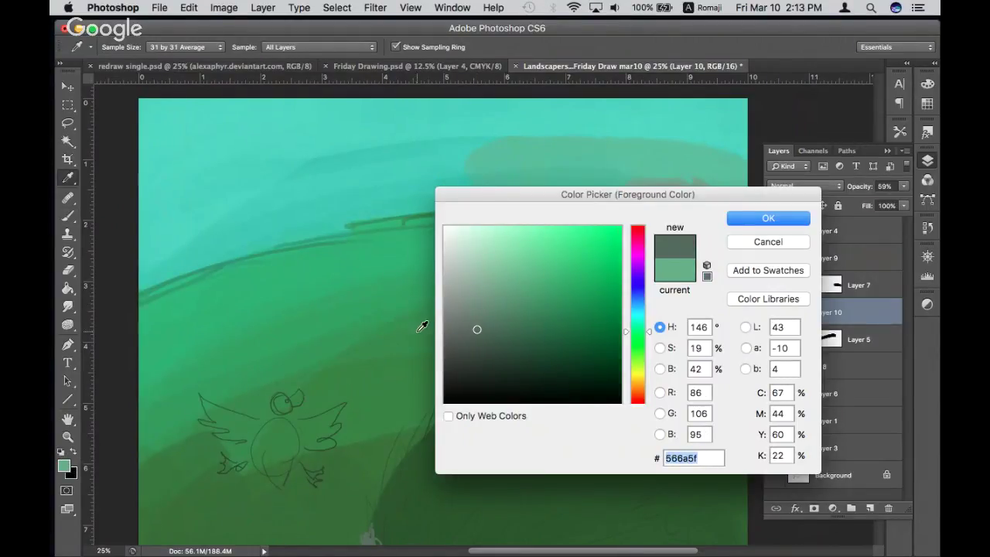
{"action": "left_click", "coordinate": [472, 316]}
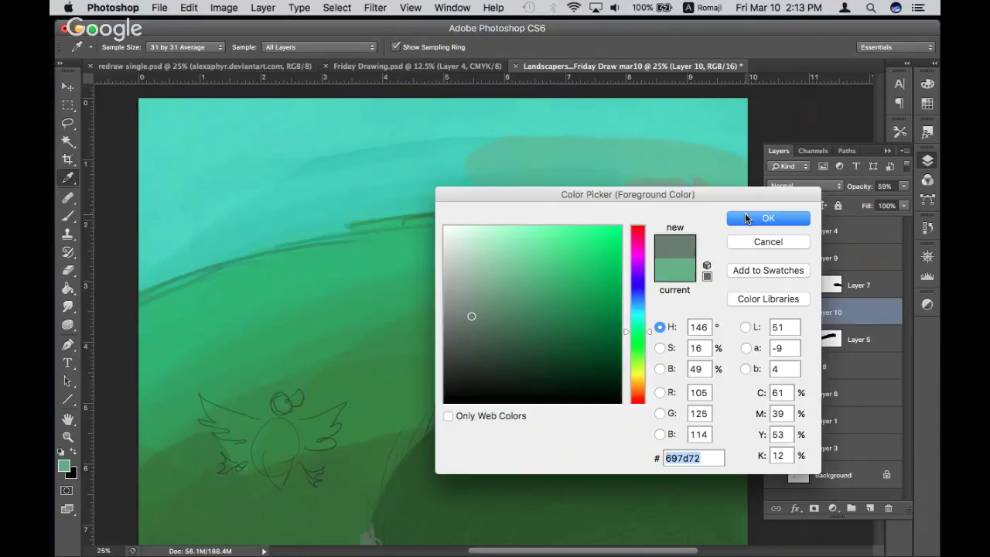
{"action": "left_click", "coordinate": [746, 218]}
Paint a trial dark patch above the horizon, undo it, and reselect Layer 9
{"action": "key", "text": "b"}
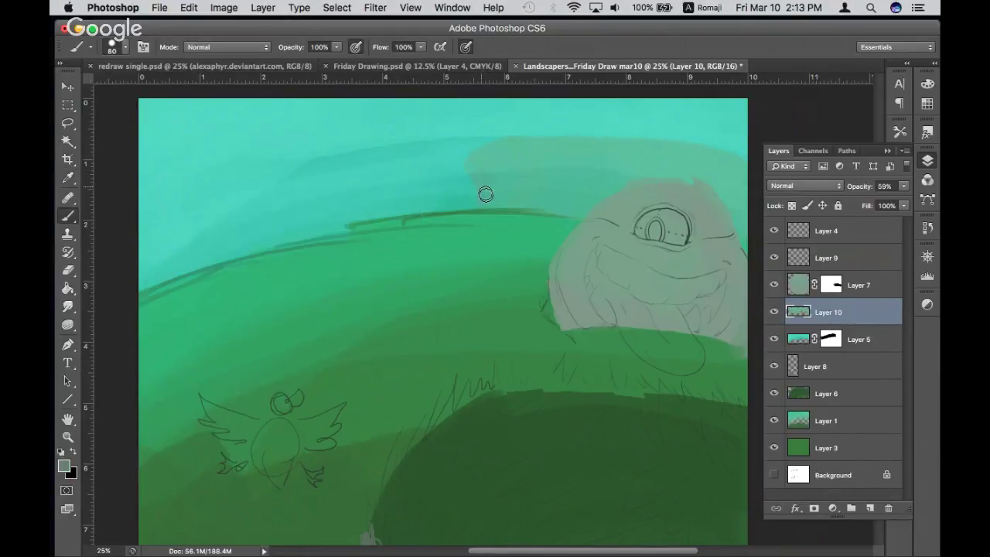
{"action": "left_click_drag", "start_coordinate": [486, 194], "coordinate": [520, 208]}
{"action": "key", "text": "ctrl+z"}
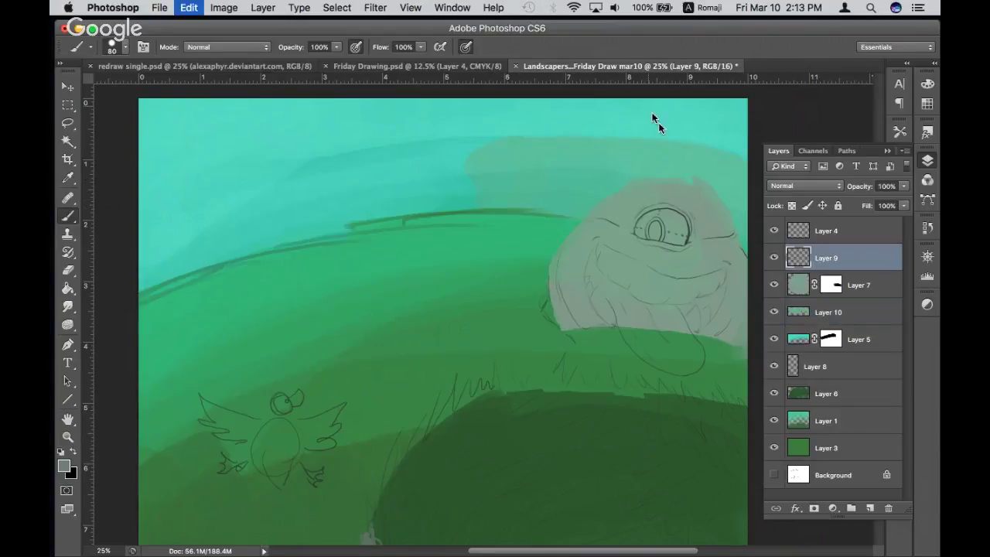
{"action": "left_click_drag", "start_coordinate": [844, 281], "coordinate": [841, 288]}
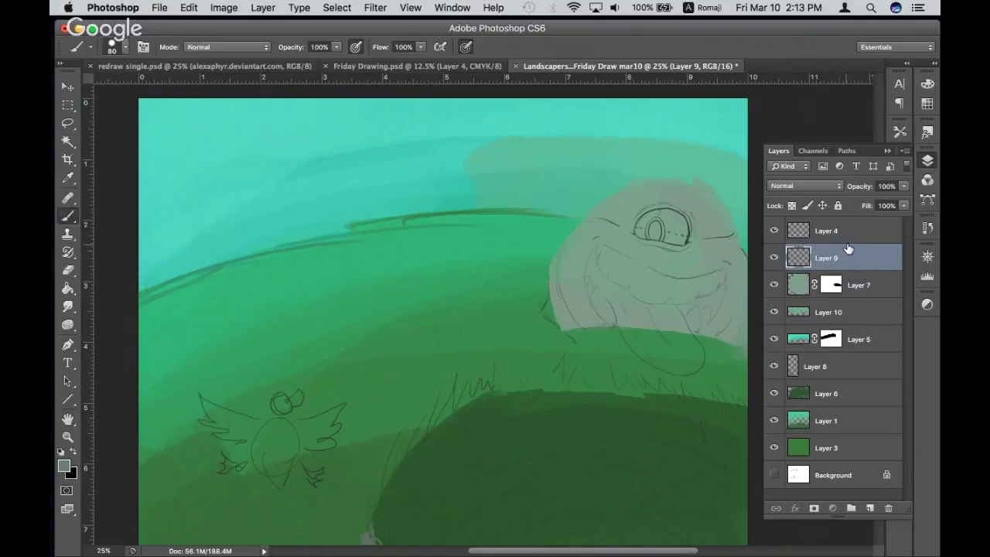
Add an empty Layer 11 above Layer 10, then hide the Layers panel
{"action": "left_click", "coordinate": [839, 310]}
{"action": "left_click", "coordinate": [868, 507]}
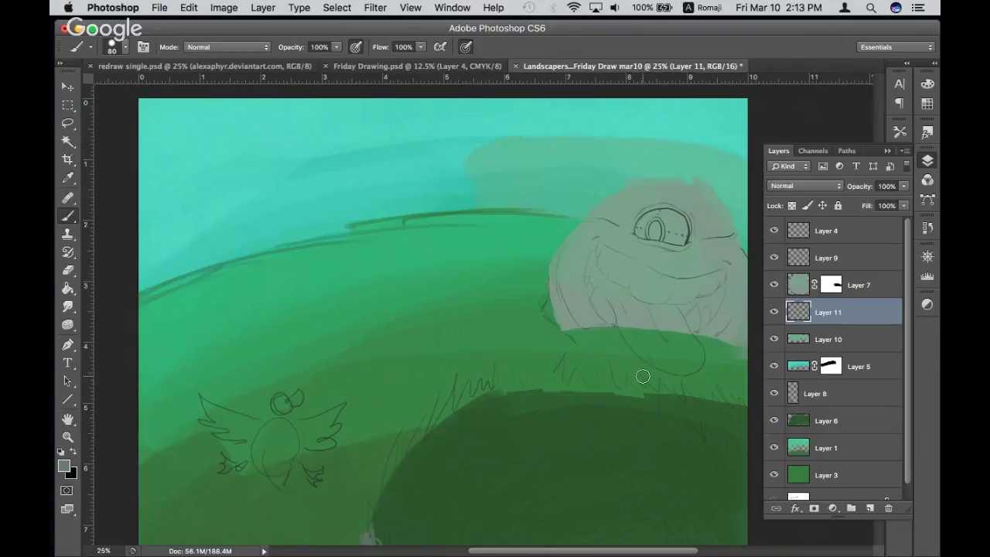
{"action": "key", "text": "F7"}
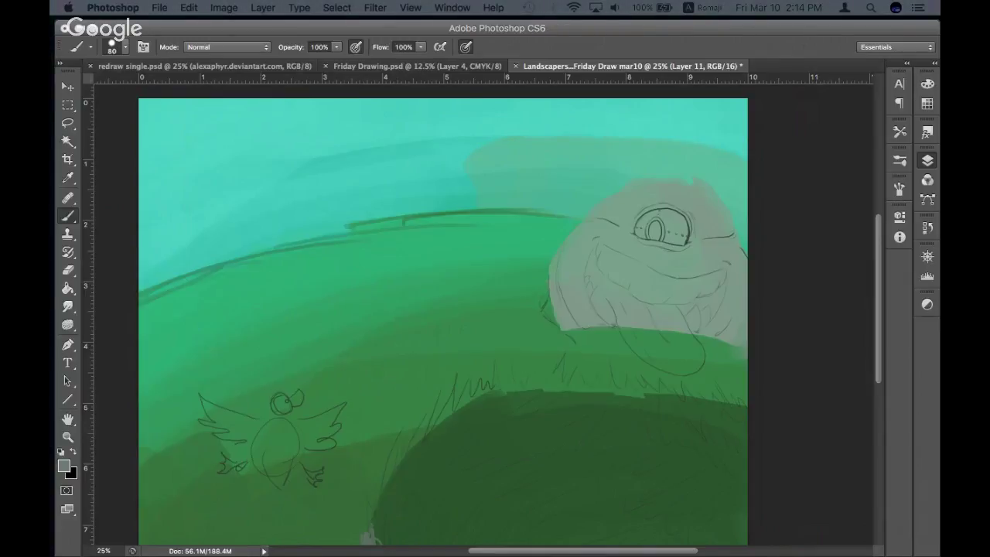
Paint a grey ridge along the distant horizon on Layer 11 and fade it to 63% opacity
{"action": "key", "text": "F7"}
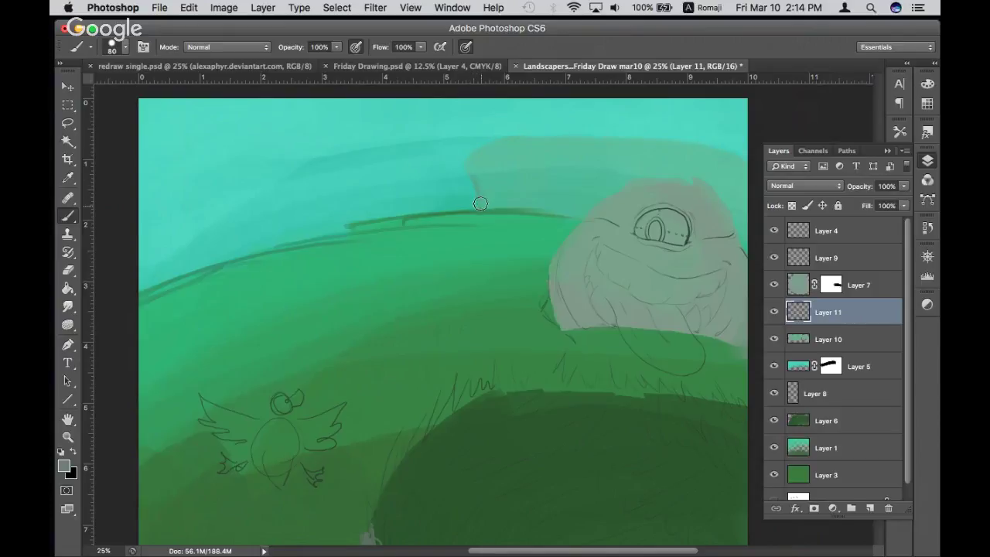
{"action": "mouse_move", "coordinate": [485, 197]}
{"action": "left_mouse_down"}
{"action": "mouse_move", "coordinate": [571, 217]}
{"action": "mouse_move", "coordinate": [625, 185]}
{"action": "mouse_move", "coordinate": [475, 176]}
{"action": "mouse_move", "coordinate": [515, 197]}
{"action": "mouse_move", "coordinate": [554, 192]}
{"action": "mouse_move", "coordinate": [566, 210]}
{"action": "mouse_move", "coordinate": [603, 194]}
{"action": "mouse_move", "coordinate": [480, 178]}
{"action": "mouse_move", "coordinate": [484, 201]}
{"action": "mouse_move", "coordinate": [513, 211]}
{"action": "left_mouse_up"}
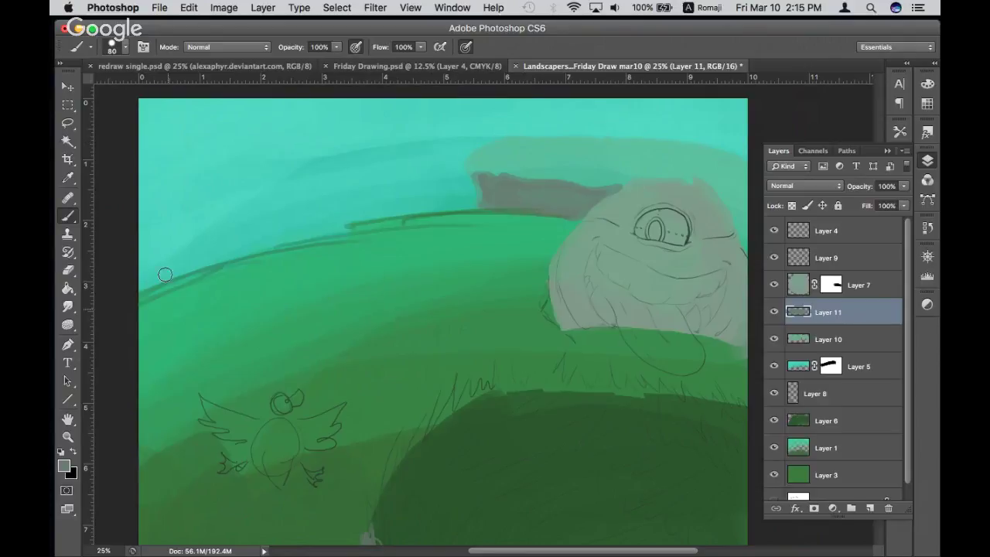
{"action": "key", "text": "F7"}
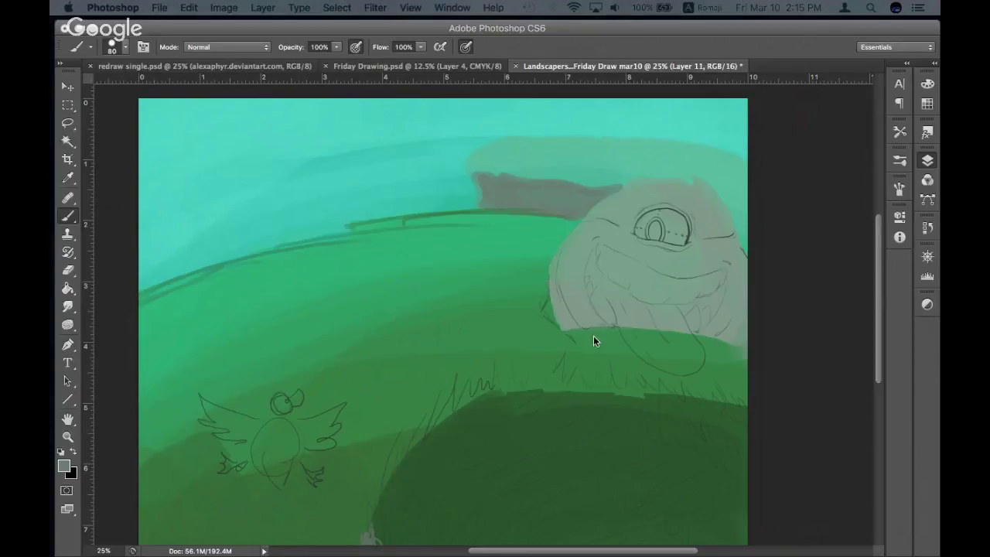
{"action": "key", "text": "F7"}
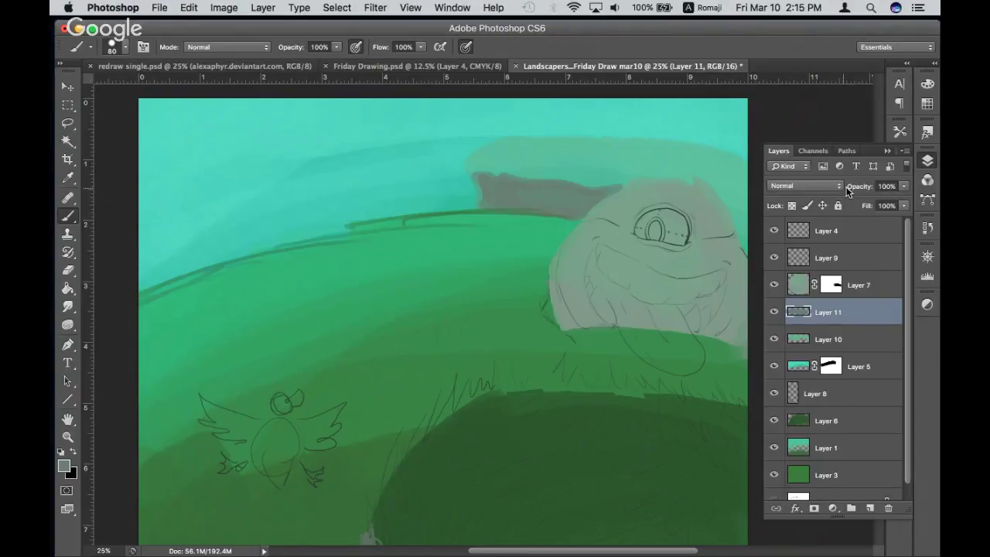
{"action": "left_click_drag", "start_coordinate": [859, 190], "coordinate": [844, 189]}
Apply Filter > Blur > Average and then Blur More to the ridge layer
{"action": "left_click", "coordinate": [346, 7]}
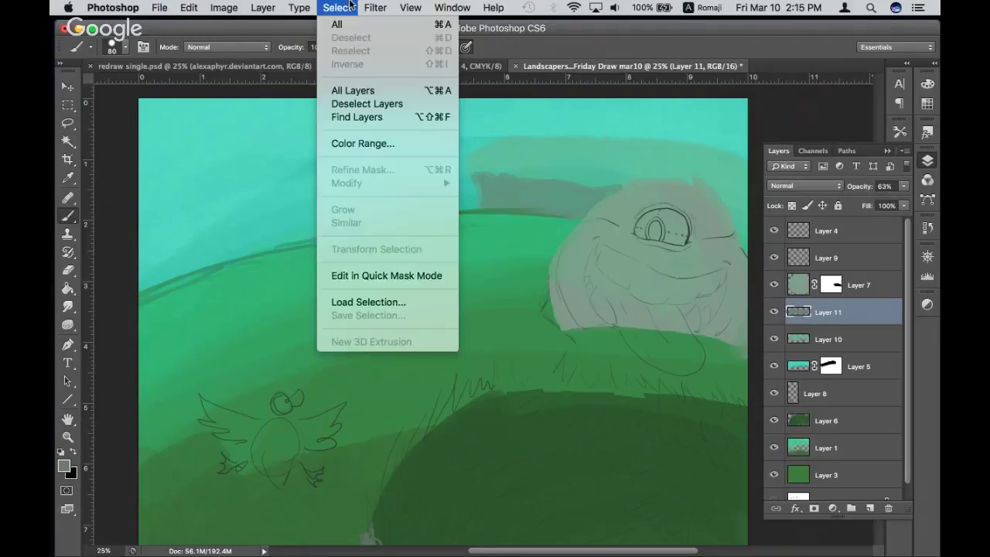
{"action": "mouse_move", "coordinate": [381, 169]}
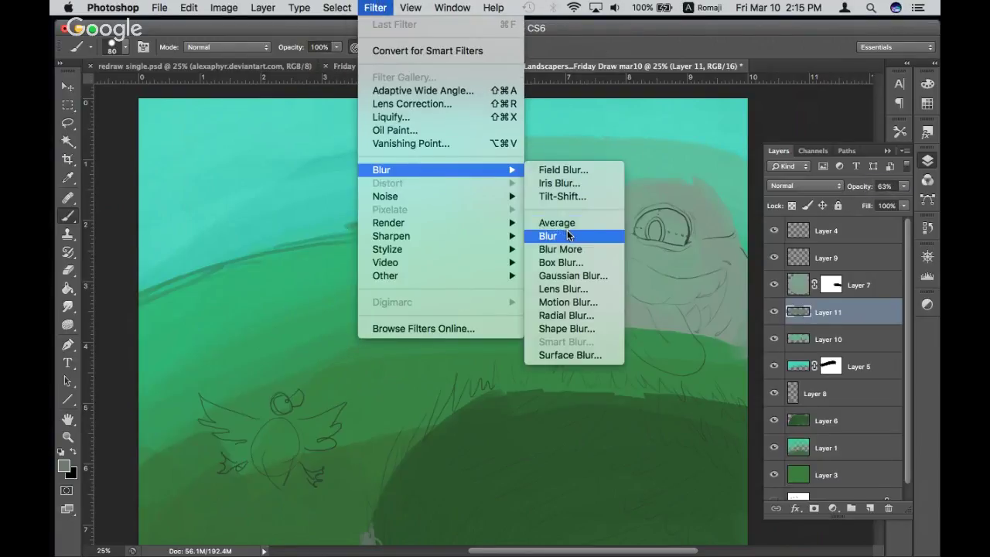
{"action": "left_click", "coordinate": [567, 222]}
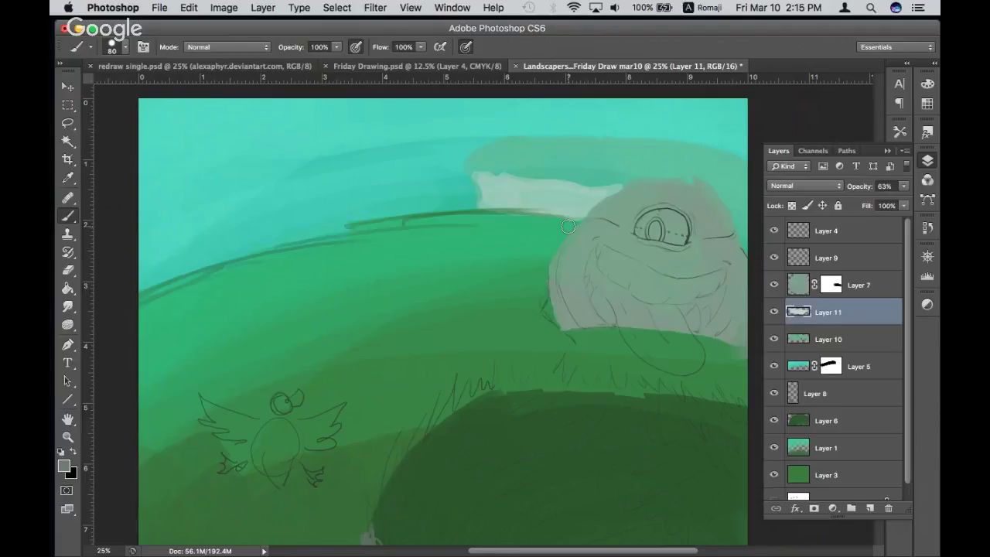
{"action": "left_click", "coordinate": [374, 8]}
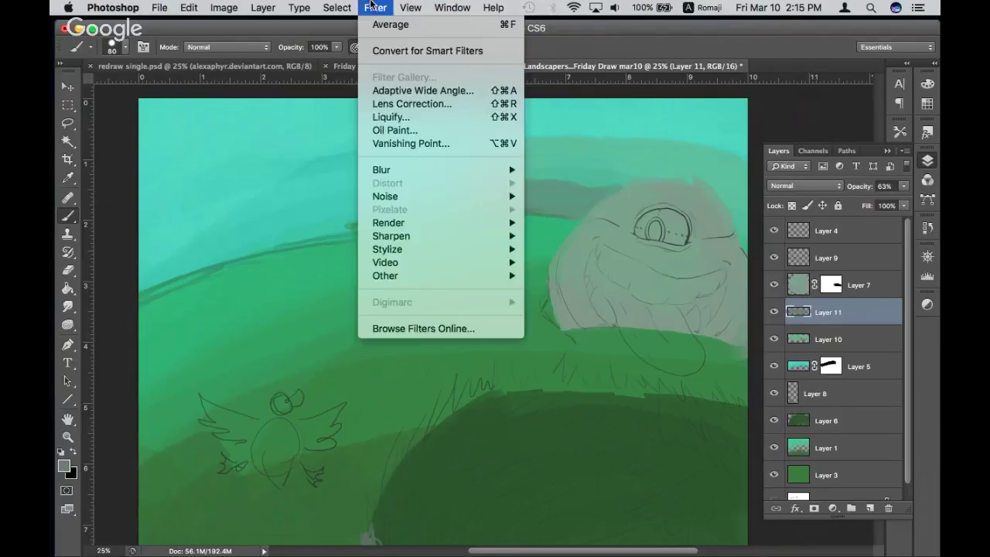
{"action": "mouse_move", "coordinate": [381, 169]}
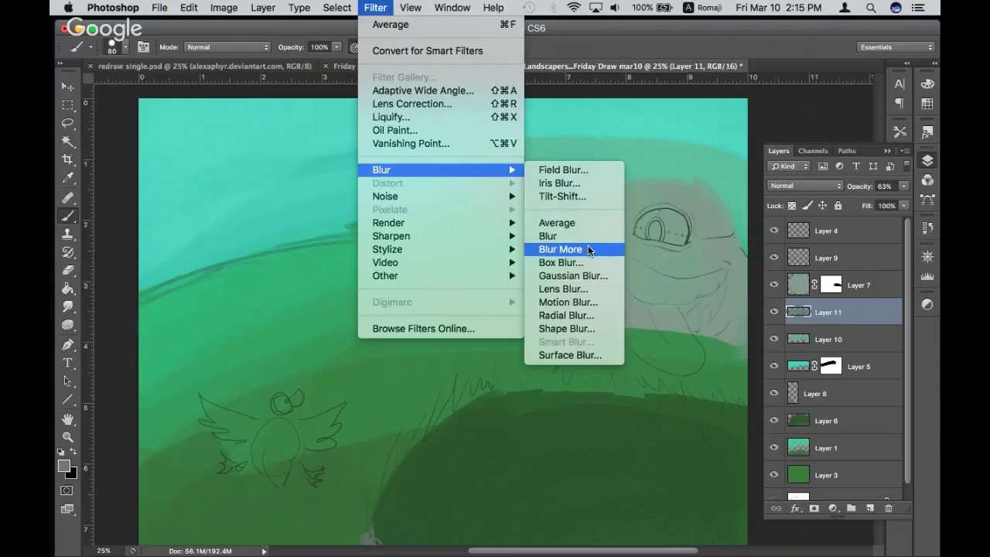
{"action": "left_click", "coordinate": [587, 249]}
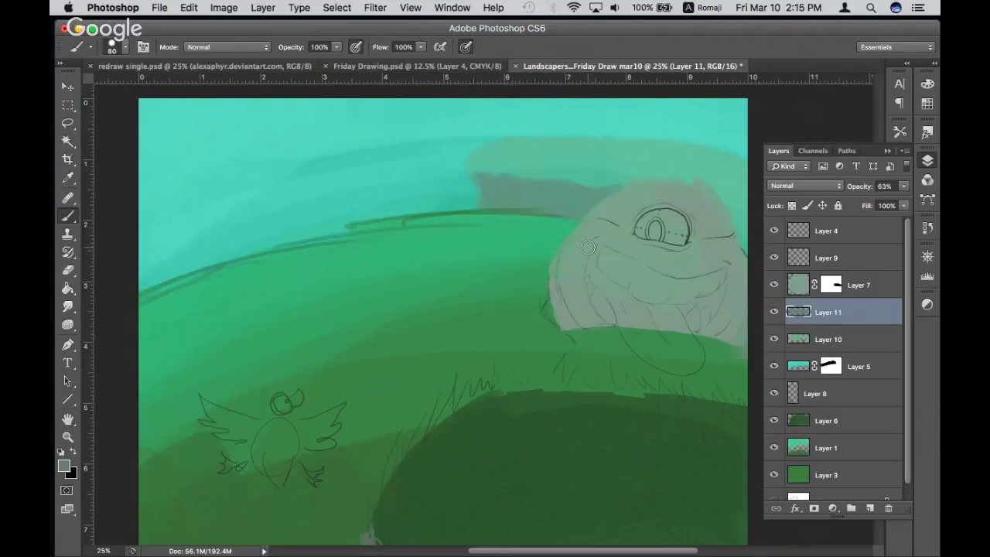
Soften the ridge's edges with the Blur tool enlarged to size 175
{"action": "left_click", "coordinate": [68, 325]}
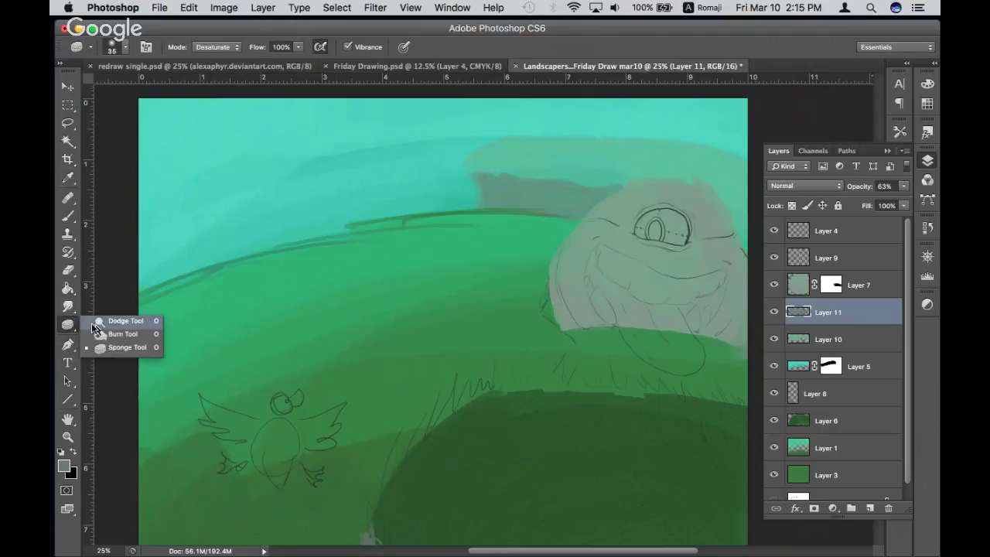
{"action": "left_click", "coordinate": [66, 308]}
{"action": "right_click", "coordinate": [67, 308]}
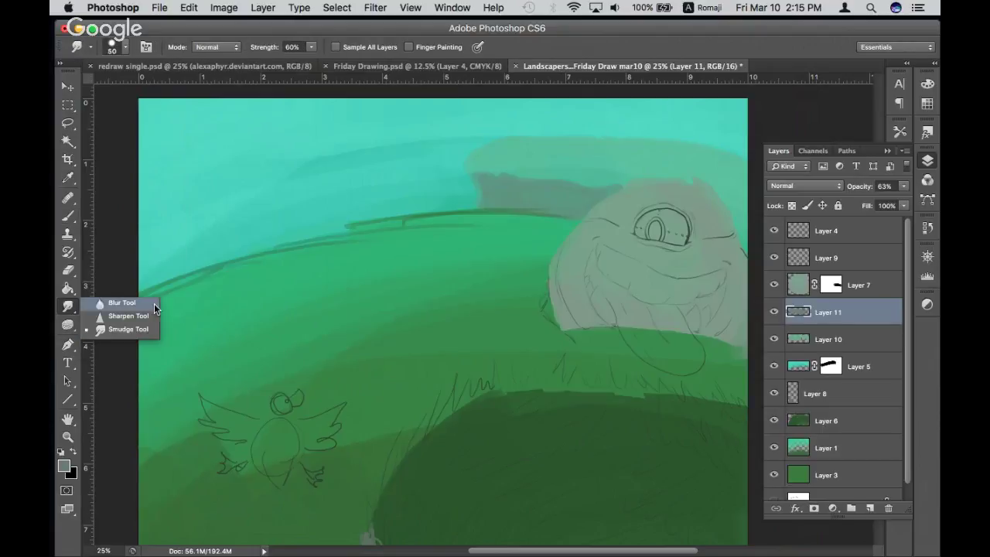
{"action": "left_click", "coordinate": [144, 304]}
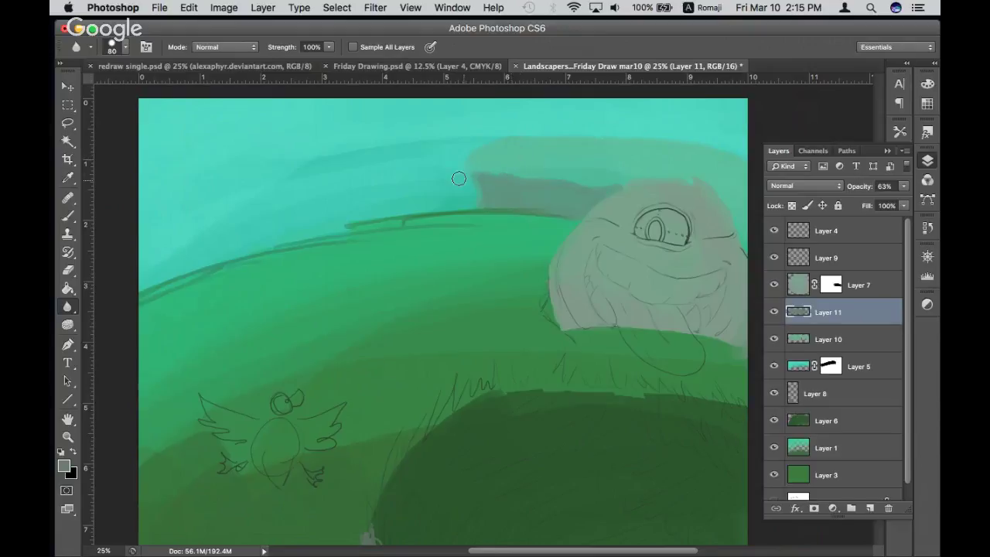
{"action": "left_click_drag", "start_coordinate": [488, 184], "coordinate": [515, 185]}
{"action": "key", "text": "bracketright"}
{"action": "key", "text": "bracketright"}
{"action": "key", "text": "bracketright"}
{"action": "left_click_drag", "start_coordinate": [508, 188], "coordinate": [490, 199]}
Switch back to the Brush tool, leaving the Layers panel hidden
{"action": "key", "text": "F7"}
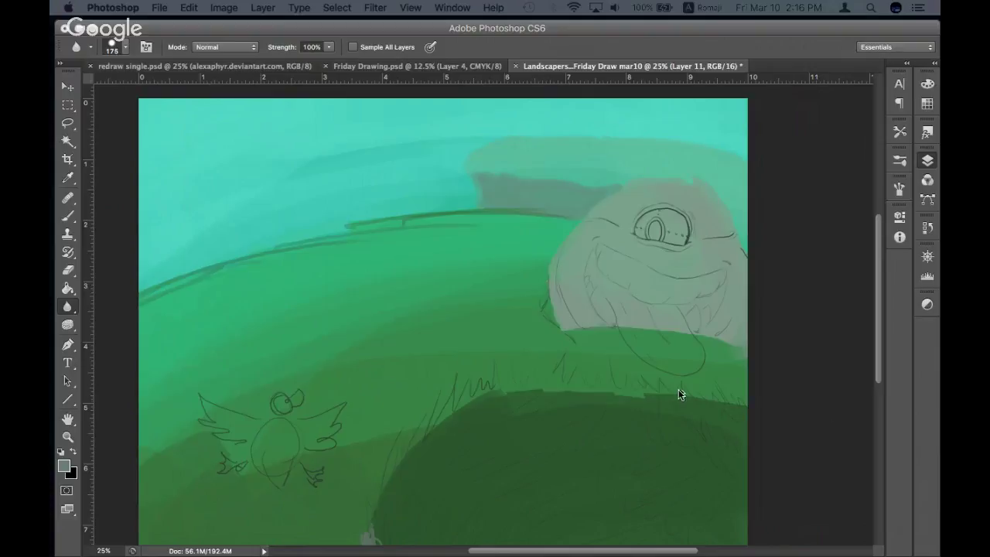
{"action": "key", "text": "F7"}
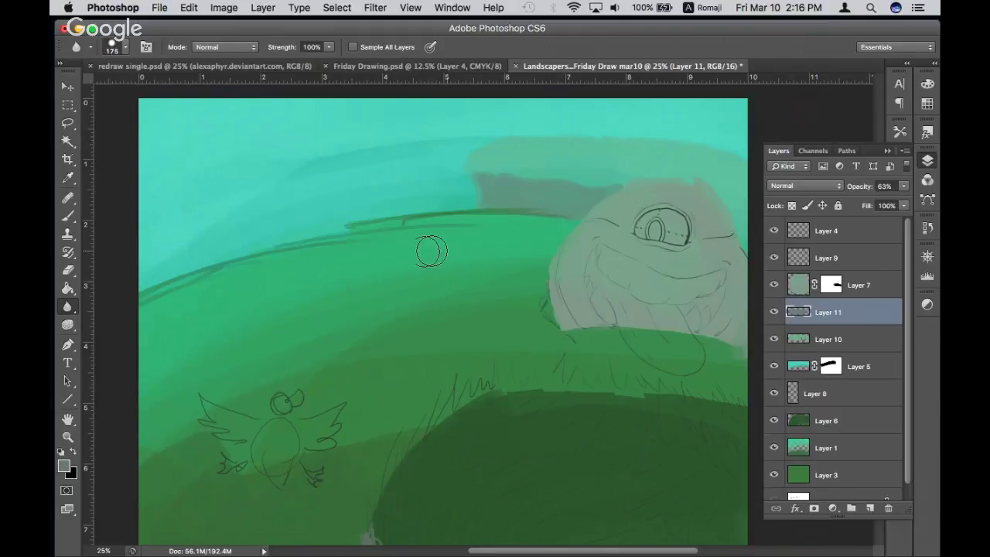
{"action": "left_click", "coordinate": [68, 216]}
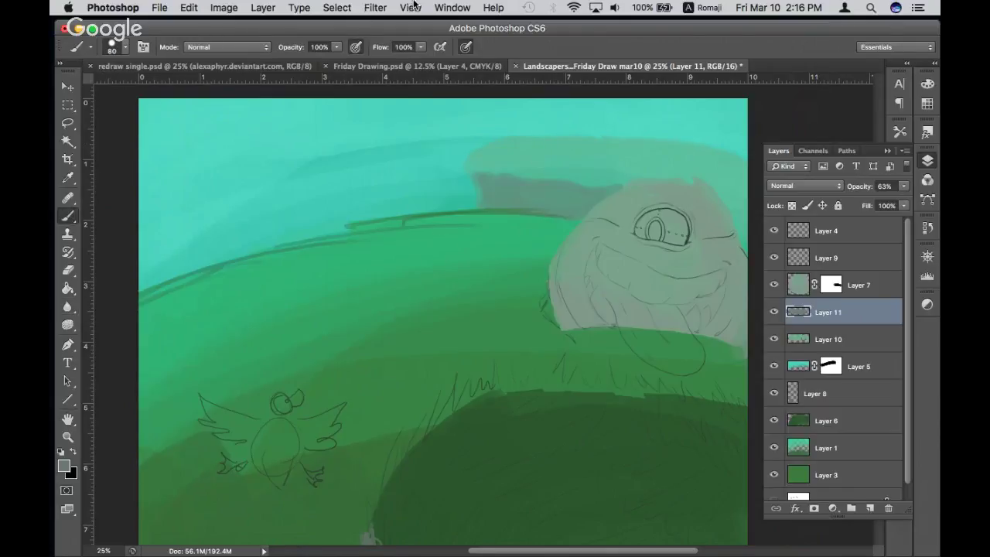
{"action": "key", "text": "F7"}
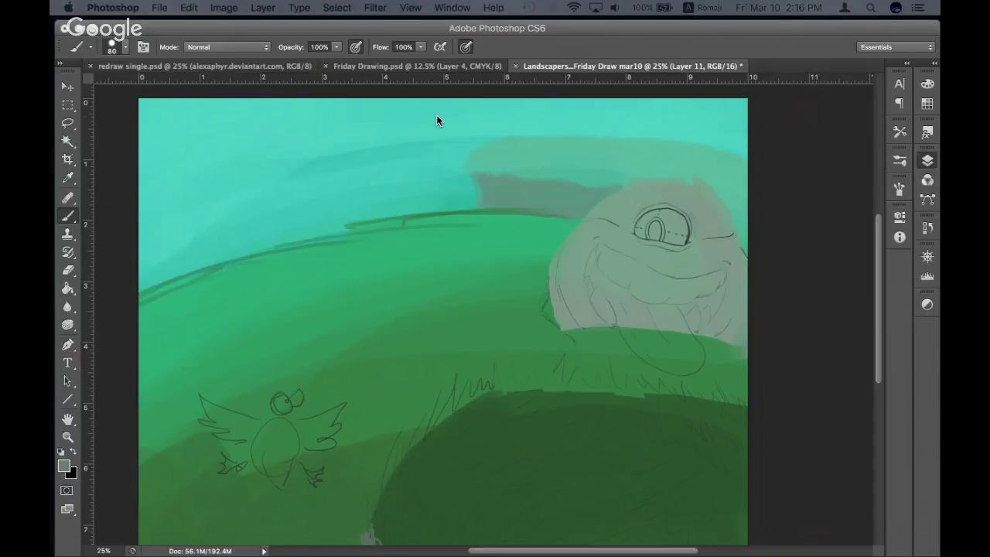
Use the Eraser with pressure-controlled opacity to trim the ridge's upper-left edge against the sky
{"action": "key", "text": "F7"}
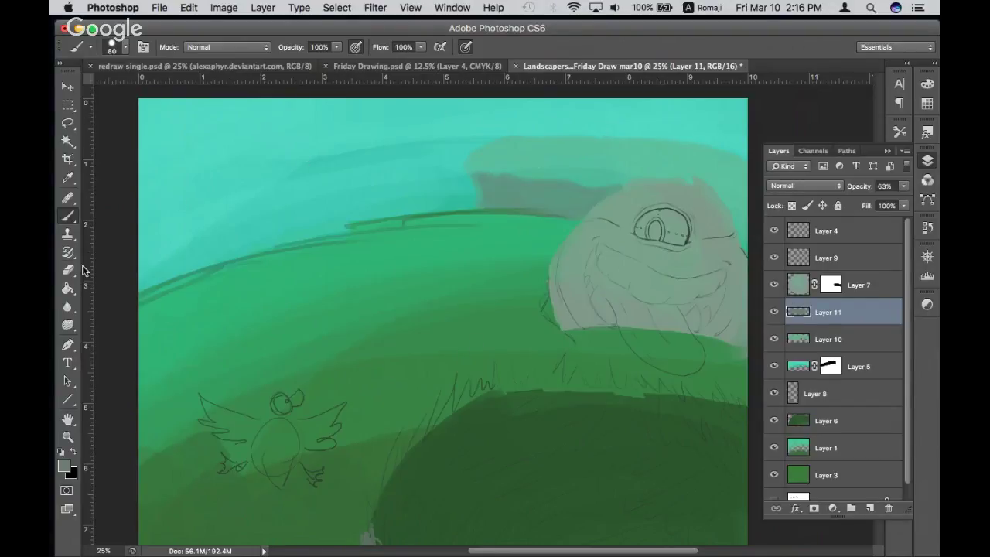
{"action": "key", "text": "e"}
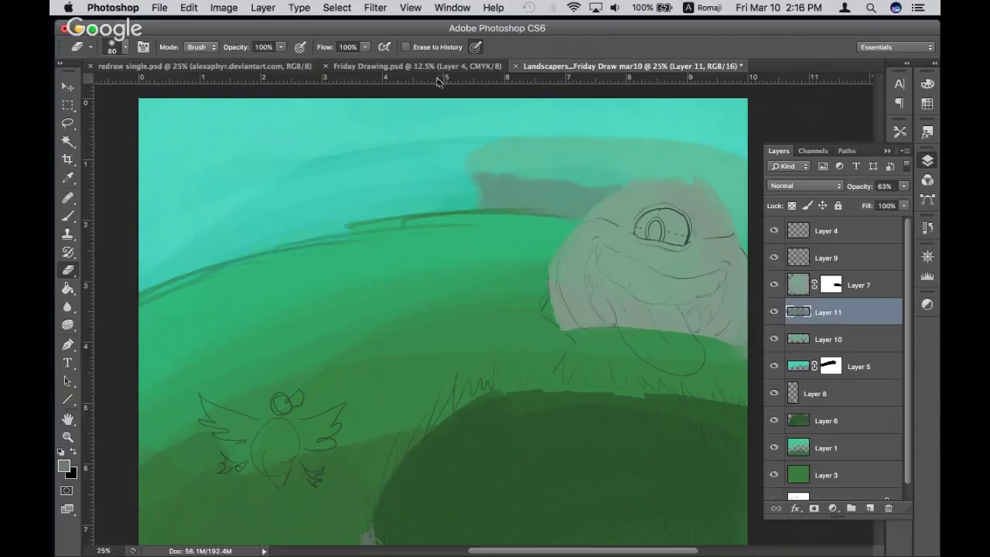
{"action": "left_click", "coordinate": [300, 48]}
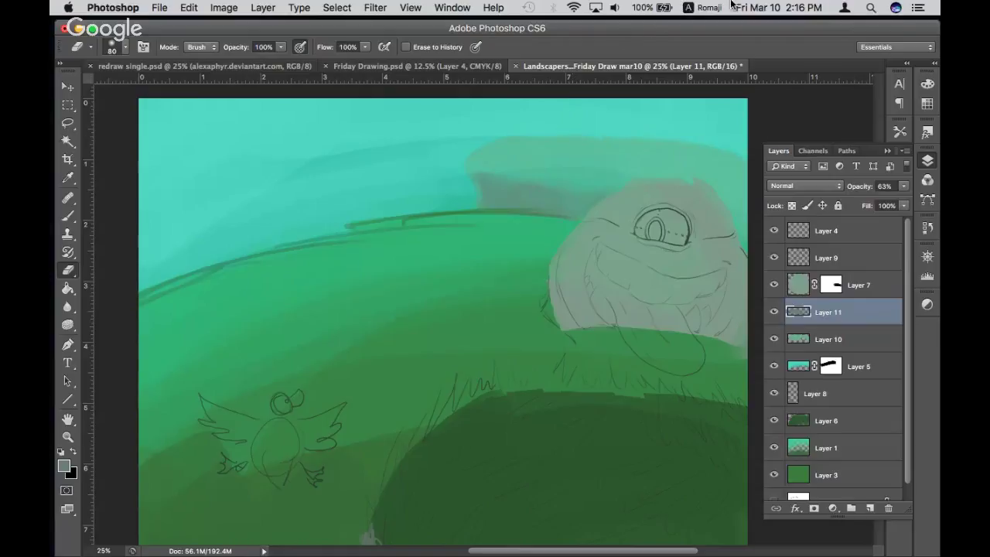
{"action": "key", "text": "F7"}
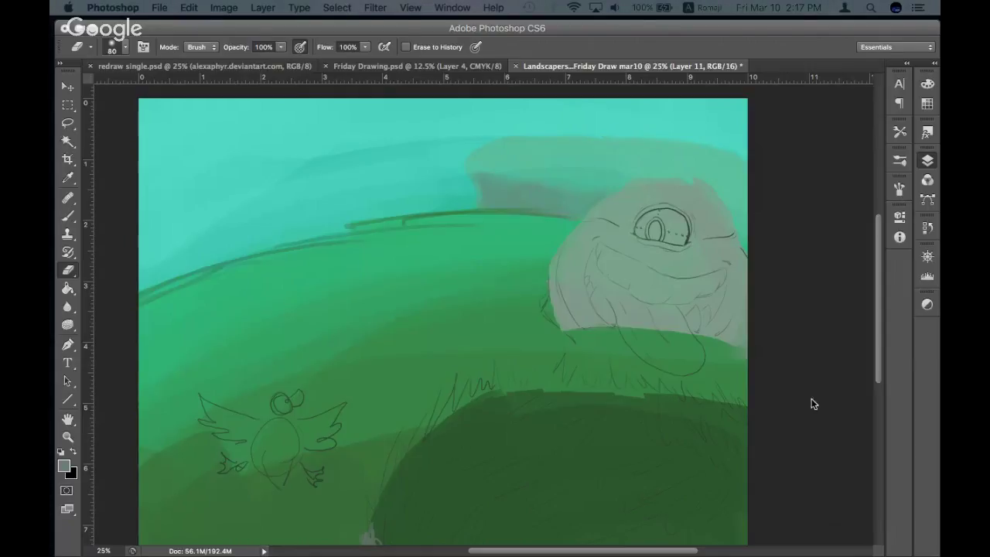
{"action": "key", "text": "F7"}
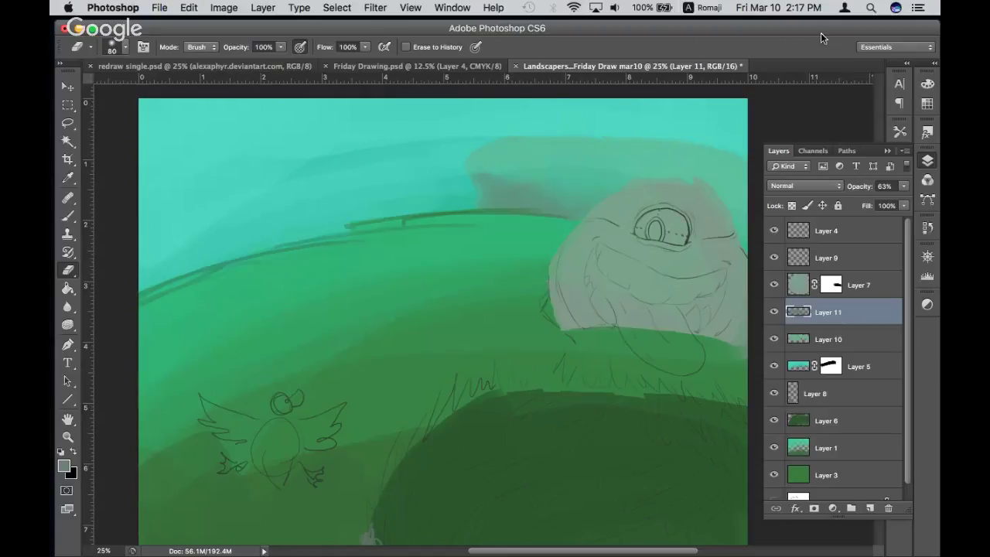
Fade Layer 11 to 35% opacity and zoom out to view the whole painting
{"action": "left_click_drag", "start_coordinate": [858, 186], "coordinate": [854, 189]}
{"action": "key", "text": "super+minus"}
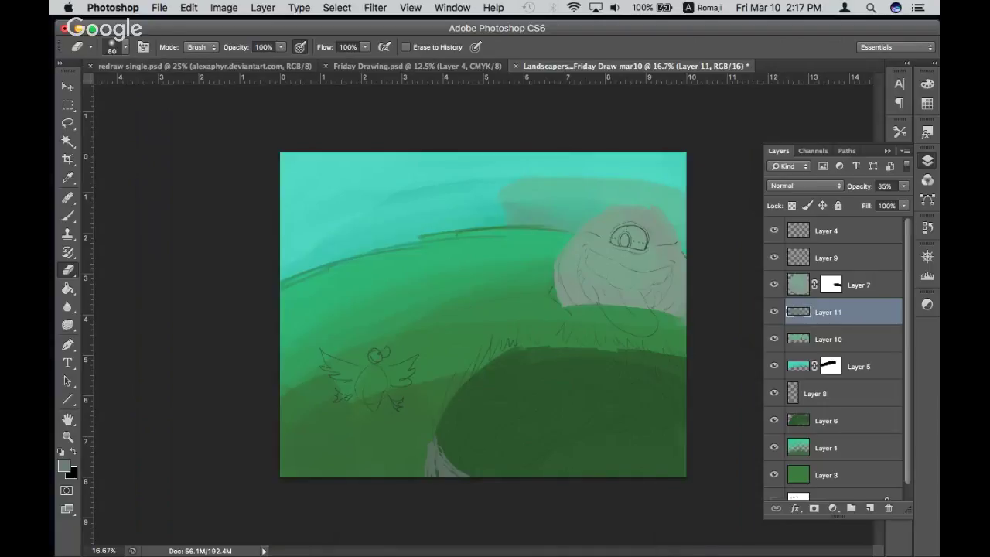
{"action": "key", "text": "F7"}
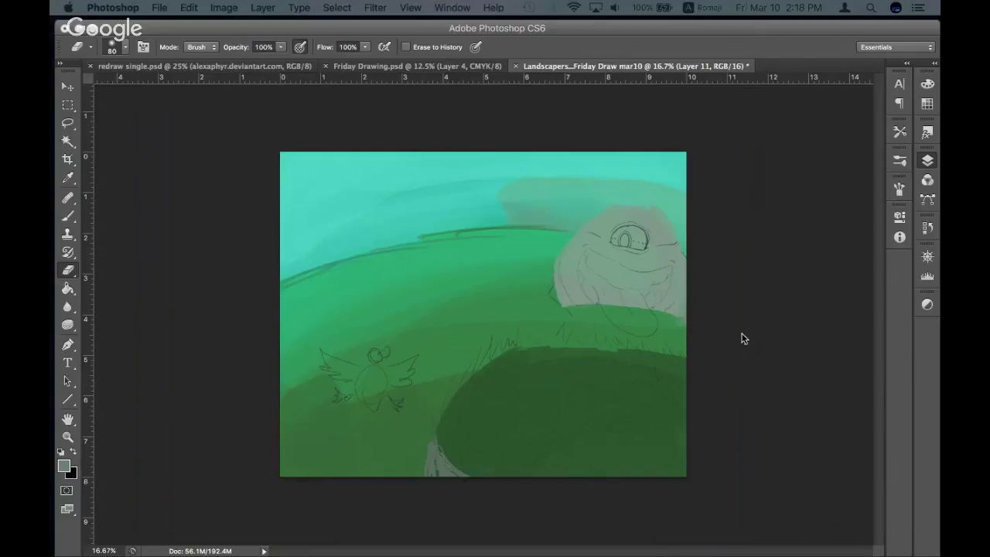
{"action": "key", "text": "F7"}
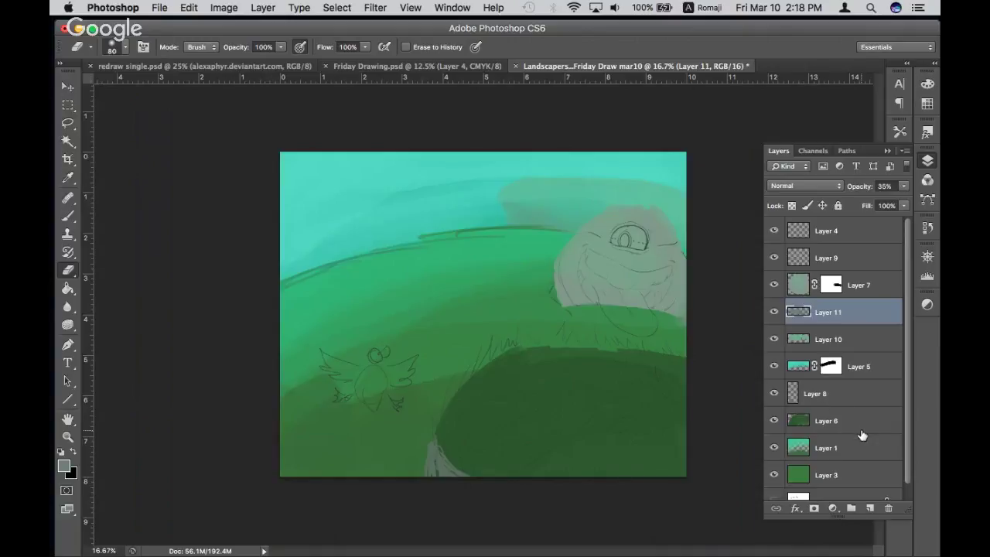
Select Layer 6, add a new Layer 12 above it, and switch to the Brush
{"action": "left_click", "coordinate": [813, 426]}
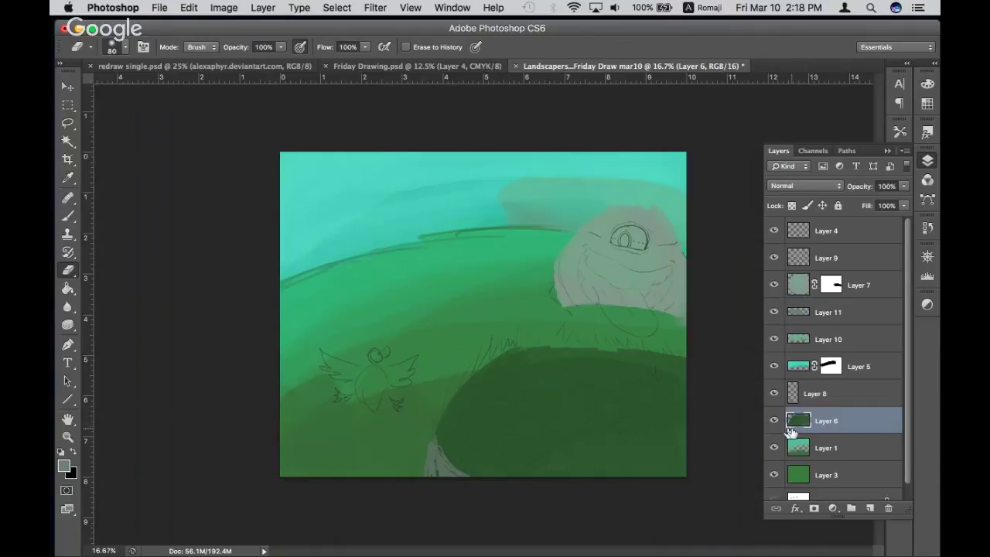
{"action": "left_click", "coordinate": [771, 422]}
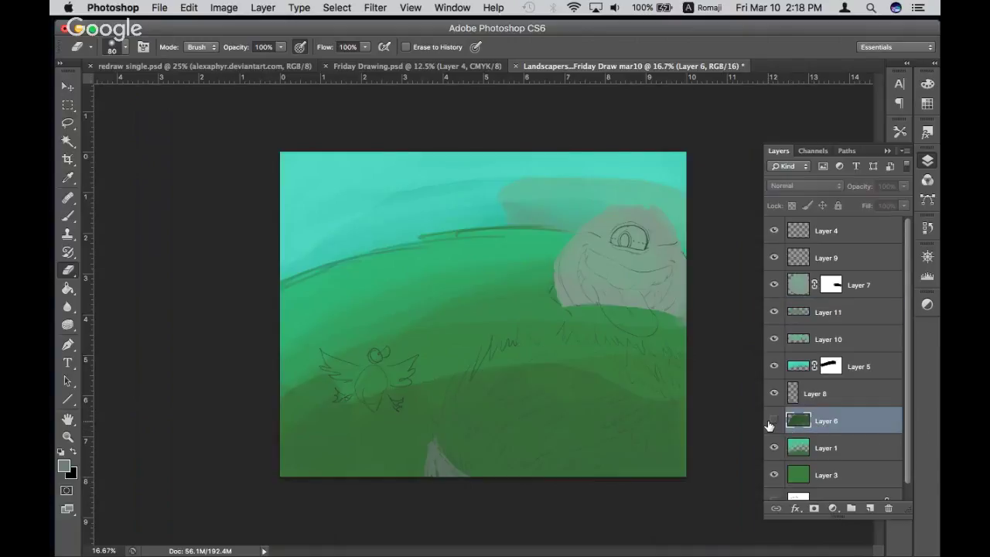
{"action": "left_click", "coordinate": [870, 507]}
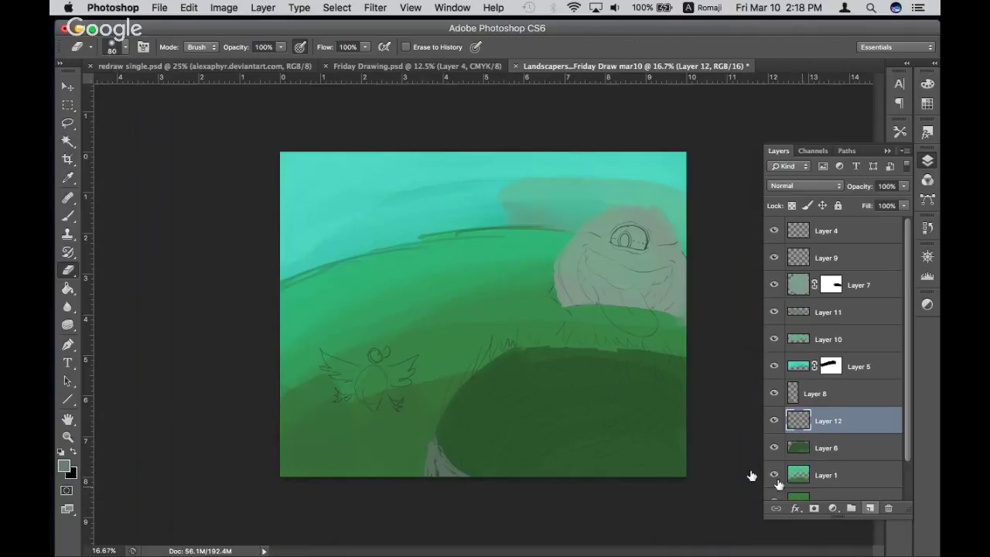
{"action": "left_click", "coordinate": [520, 437]}
{"action": "key", "text": "b"}
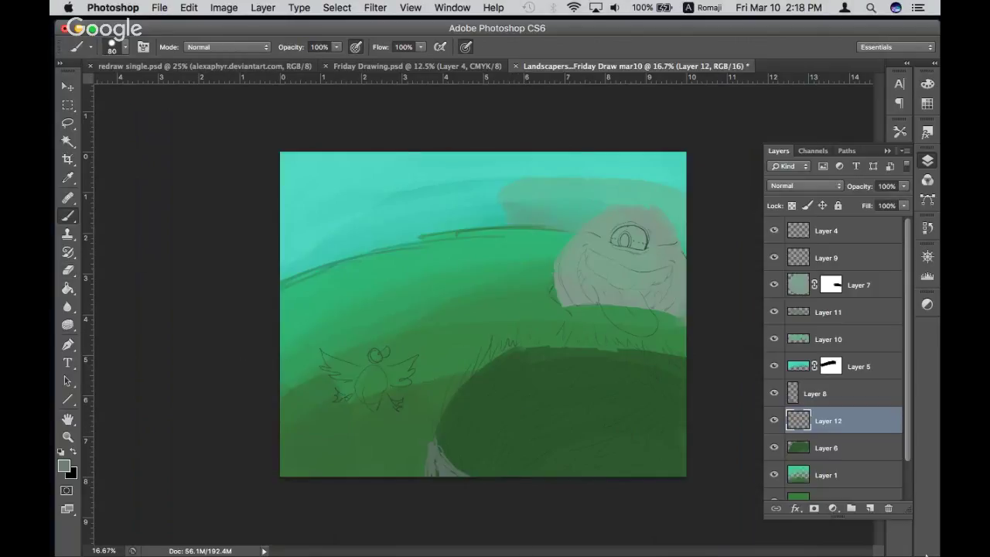
{"action": "key", "text": "F7"}
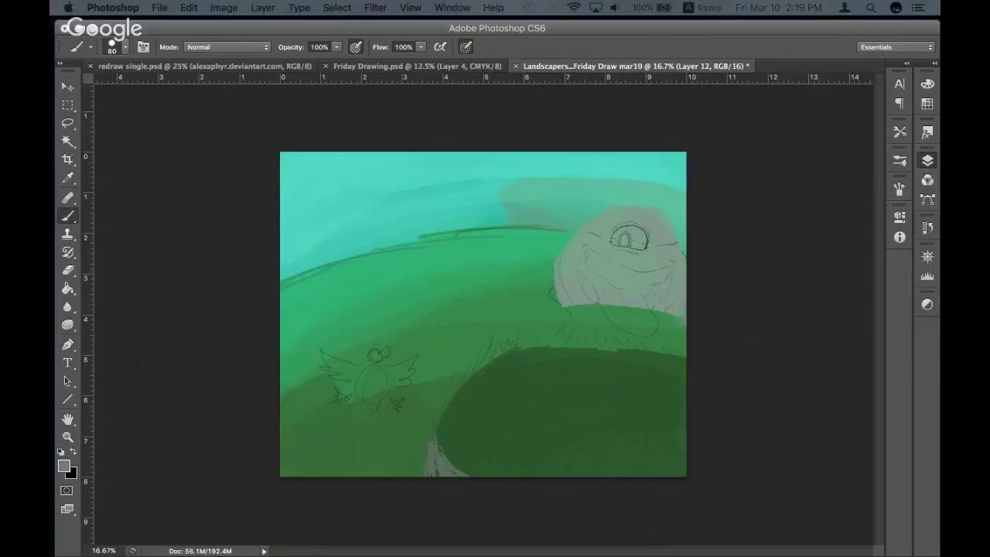
{"action": "key", "text": "F7"}
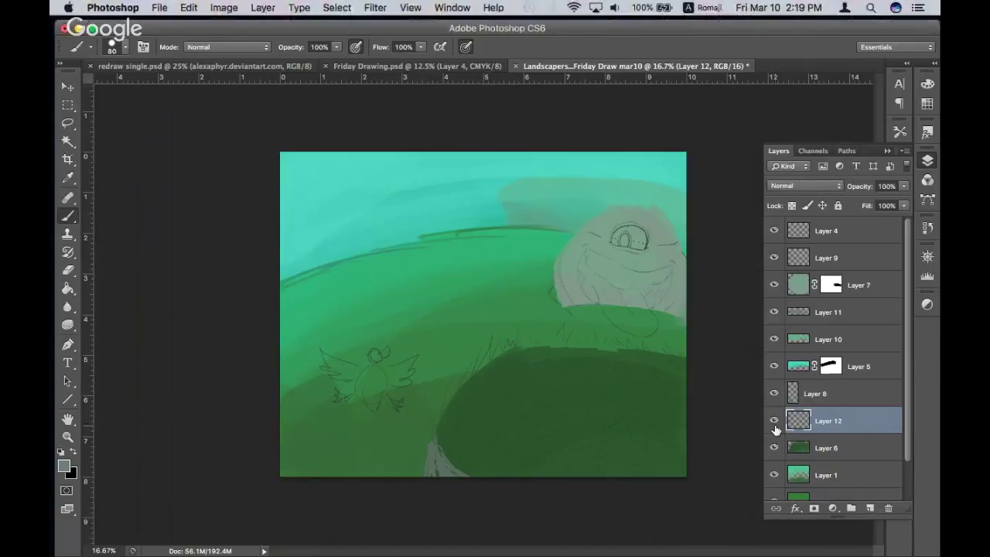
{"action": "key", "text": "super+equal"}
Sample the big hill's green and shift it to a muted #385037 in the Color Picker
{"action": "scroll", "coordinate": [565, 409], "scroll_direction": "down", "scroll_amount": 5}
{"action": "scroll", "coordinate": [565, 409], "scroll_direction": "right", "scroll_amount": 3}
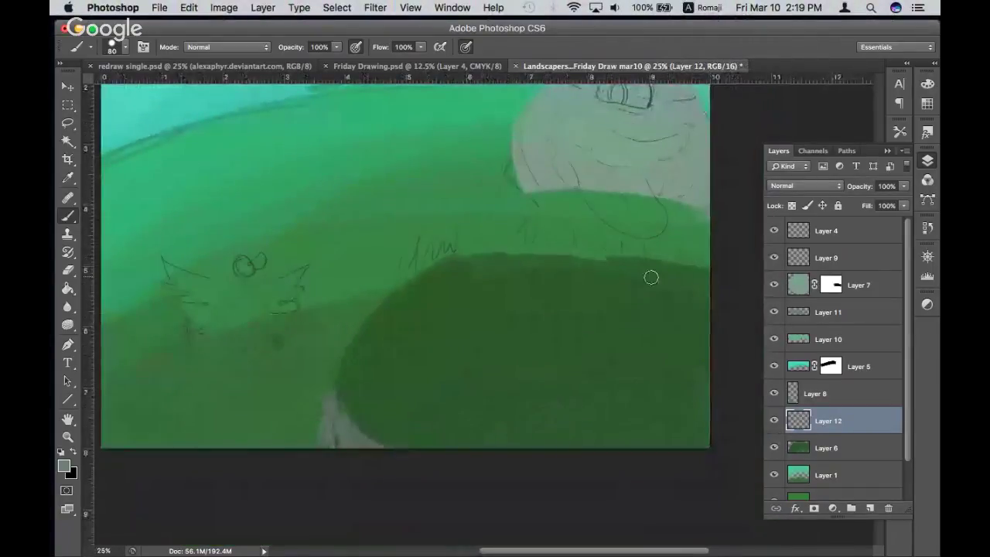
{"action": "left_click", "coordinate": [542, 334], "text": "alt"}
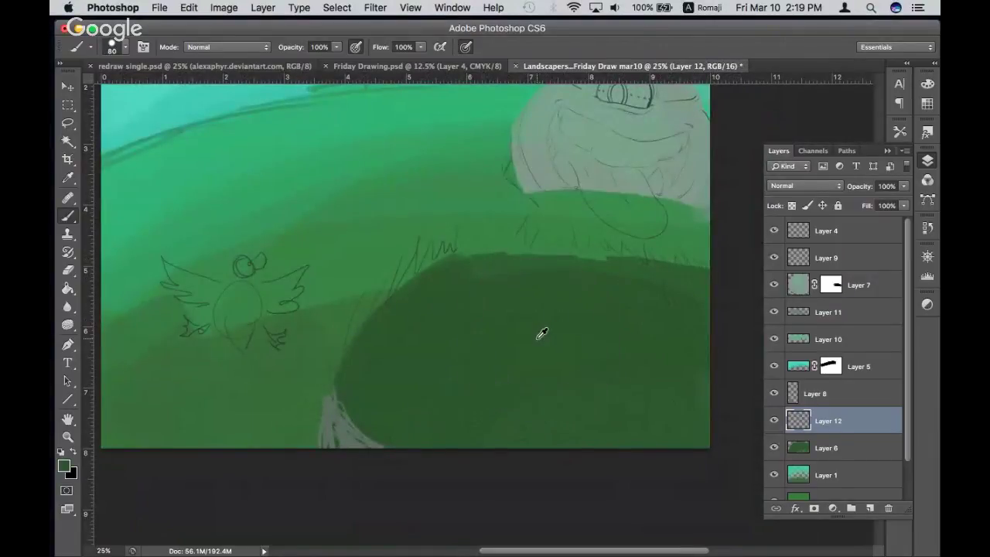
{"action": "left_click", "coordinate": [64, 465]}
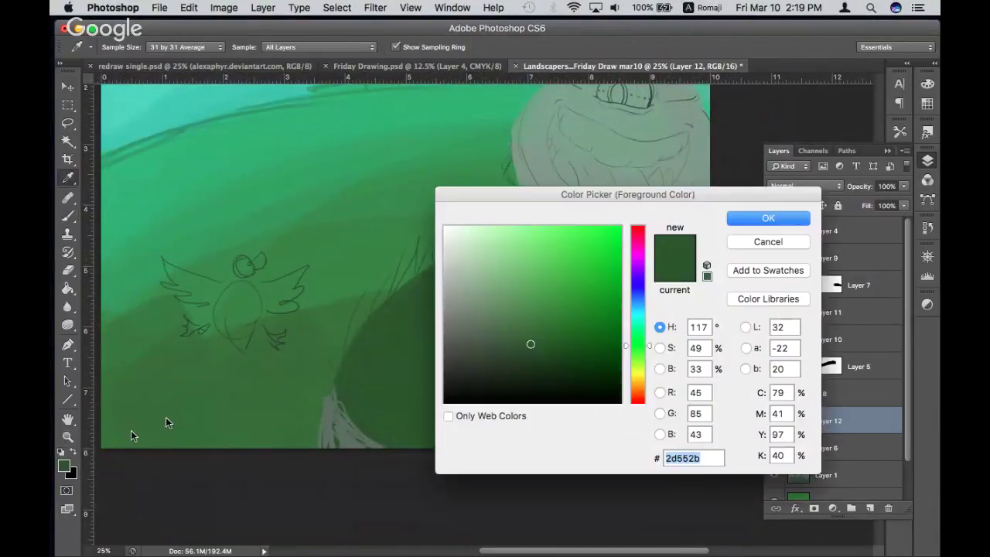
{"action": "left_click_drag", "start_coordinate": [531, 344], "coordinate": [499, 347]}
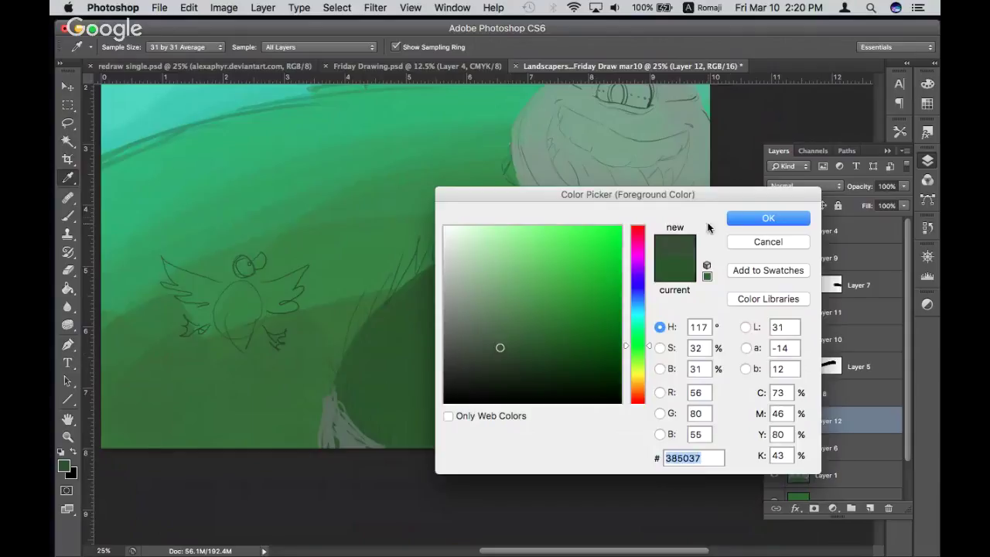
{"action": "left_click", "coordinate": [748, 219]}
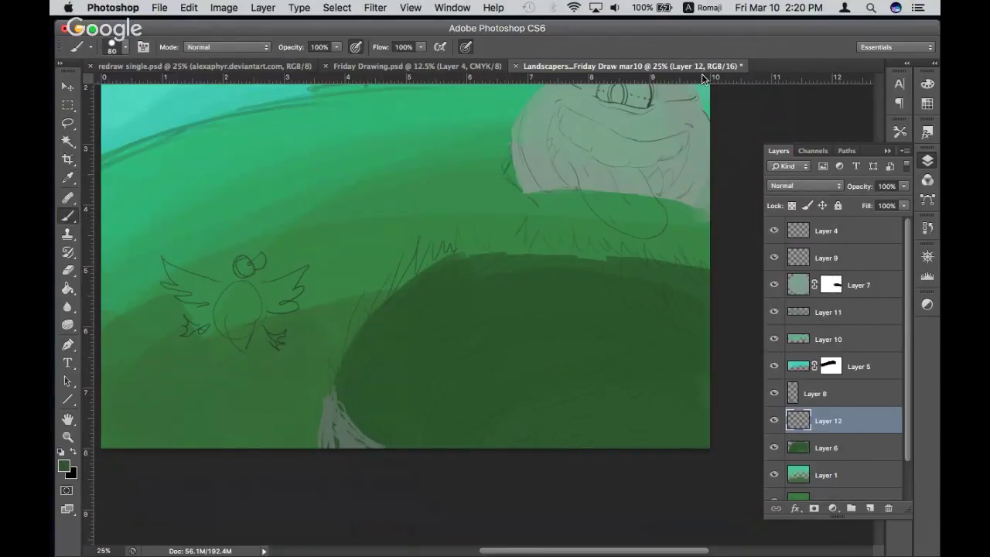
{"action": "key", "text": "F7"}
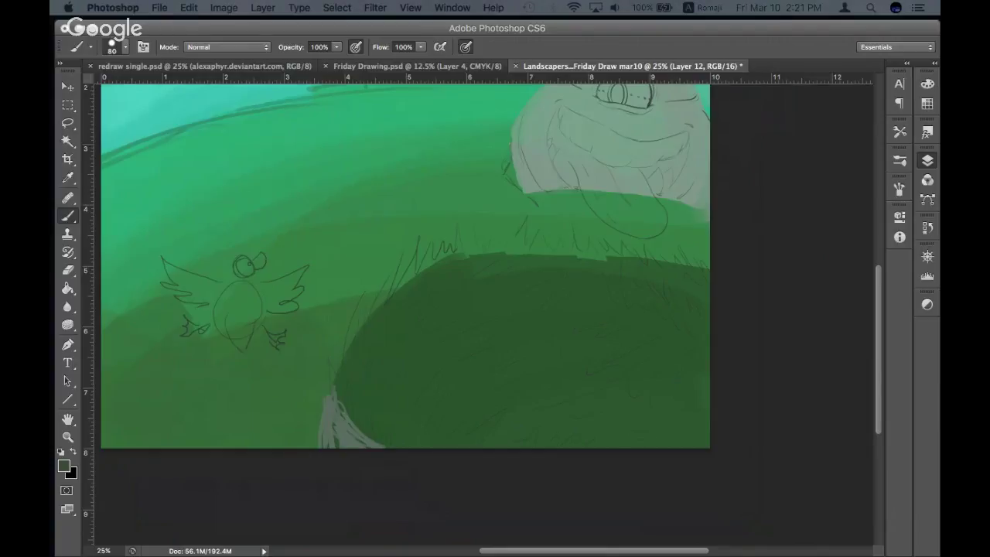
Show the Layers panel and dab faint grass strokes on the hill edge of Layer 12
{"action": "key", "text": "F7"}
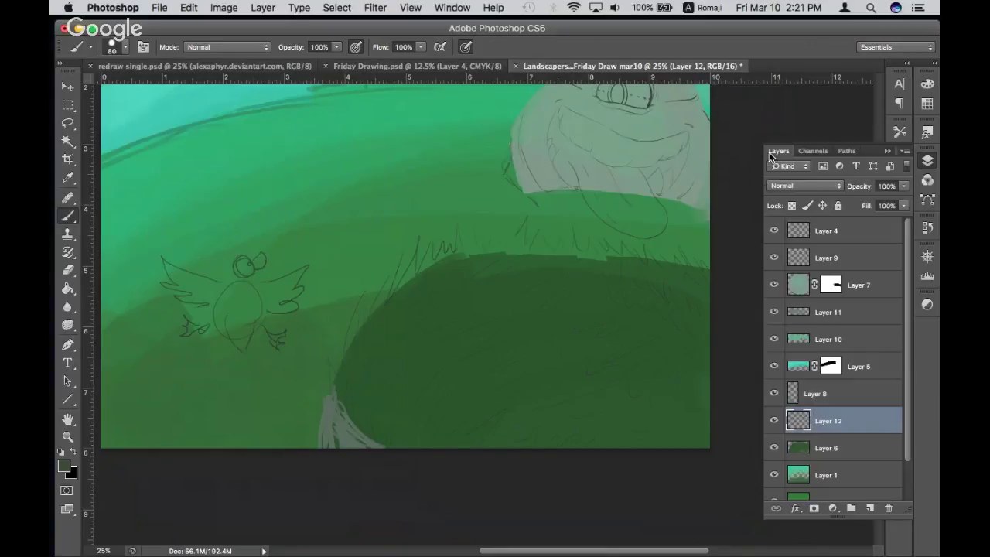
{"action": "left_click", "coordinate": [410, 267]}
{"action": "left_click_drag", "start_coordinate": [411, 273], "coordinate": [402, 251]}
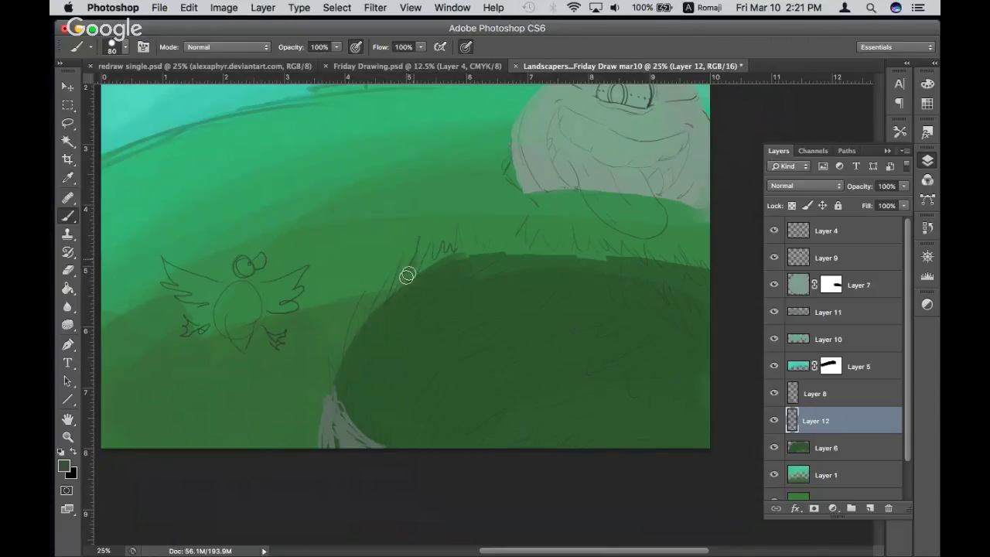
{"action": "left_click_drag", "start_coordinate": [402, 291], "coordinate": [411, 274]}
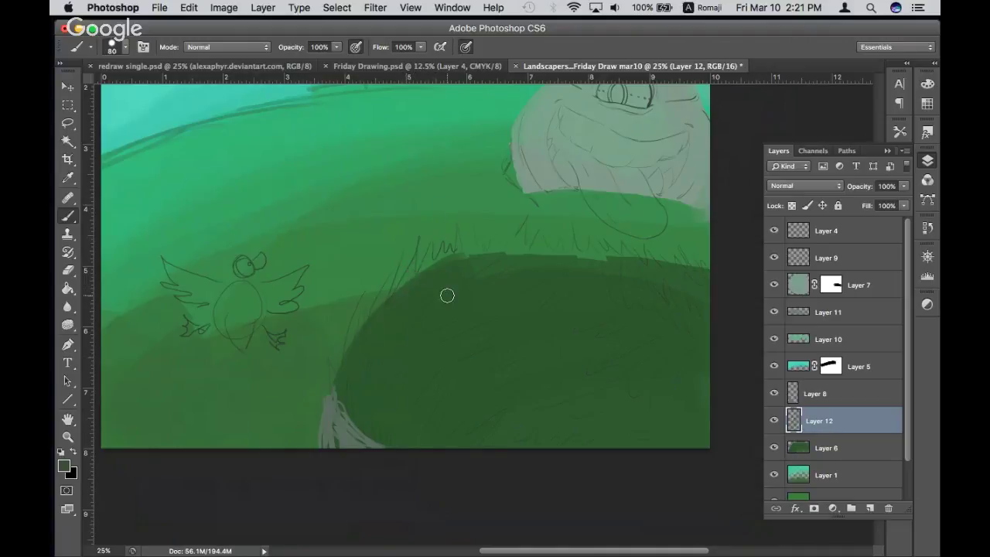
Sample the lower hill's dark green as the foreground colour
{"action": "left_click", "coordinate": [156, 414], "text": "alt"}
{"action": "left_click", "coordinate": [64, 465]}
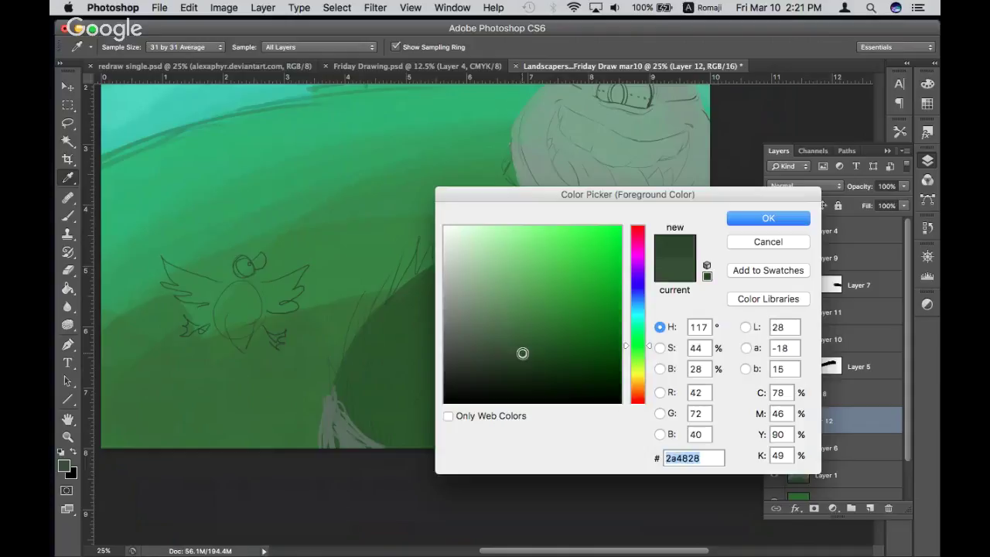
{"action": "left_click_drag", "start_coordinate": [500, 347], "coordinate": [524, 353]}
{"action": "left_click", "coordinate": [756, 218]}
Brush trial dark green zigzag strokes across the lower hill, then undo them
{"action": "key", "text": "b"}
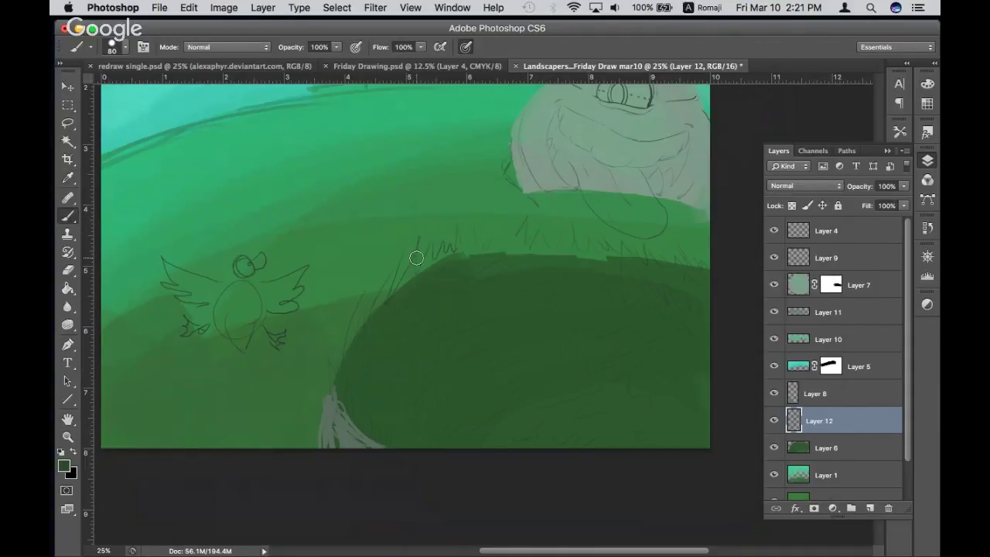
{"action": "left_click_drag", "start_coordinate": [415, 256], "coordinate": [394, 309]}
{"action": "mouse_move", "coordinate": [417, 254]}
{"action": "left_mouse_down"}
{"action": "mouse_move", "coordinate": [437, 298]}
{"action": "mouse_move", "coordinate": [482, 335]}
{"action": "mouse_move", "coordinate": [618, 305]}
{"action": "left_mouse_up"}
{"action": "key", "text": "super+alt+z"}
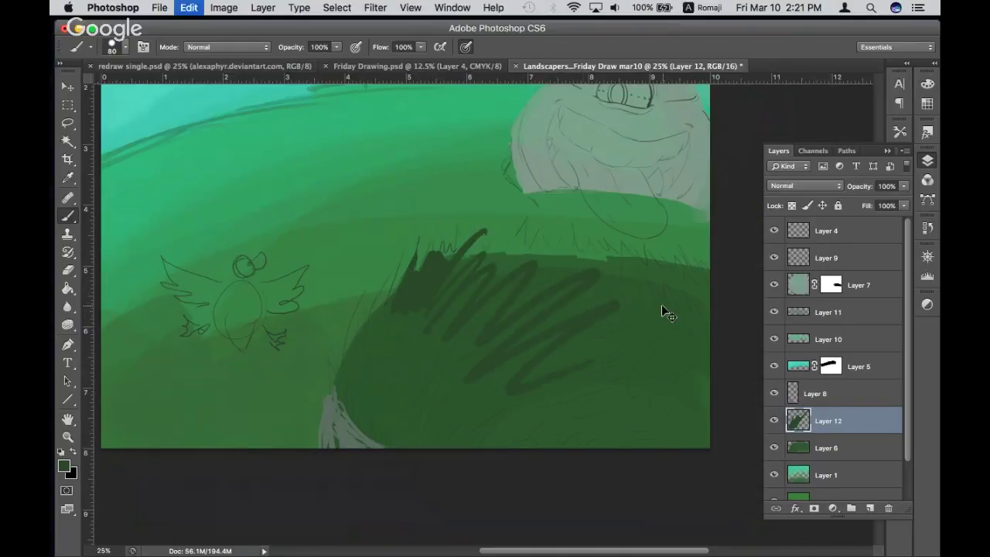
{"action": "key", "text": "super+alt+z"}
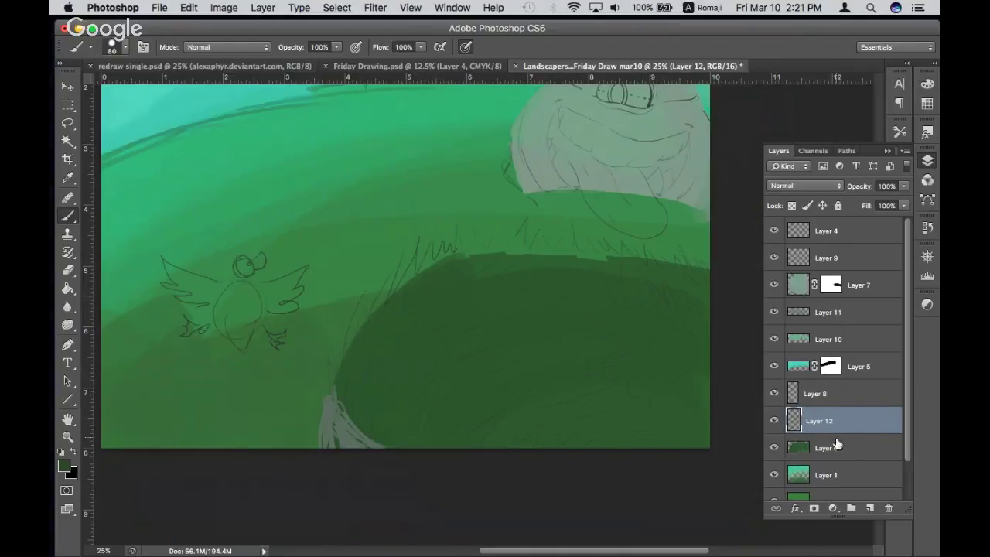
On Layer 6, paint pointed dark-green grass spikes along the hill's upper-left edge
{"action": "left_click", "coordinate": [836, 446]}
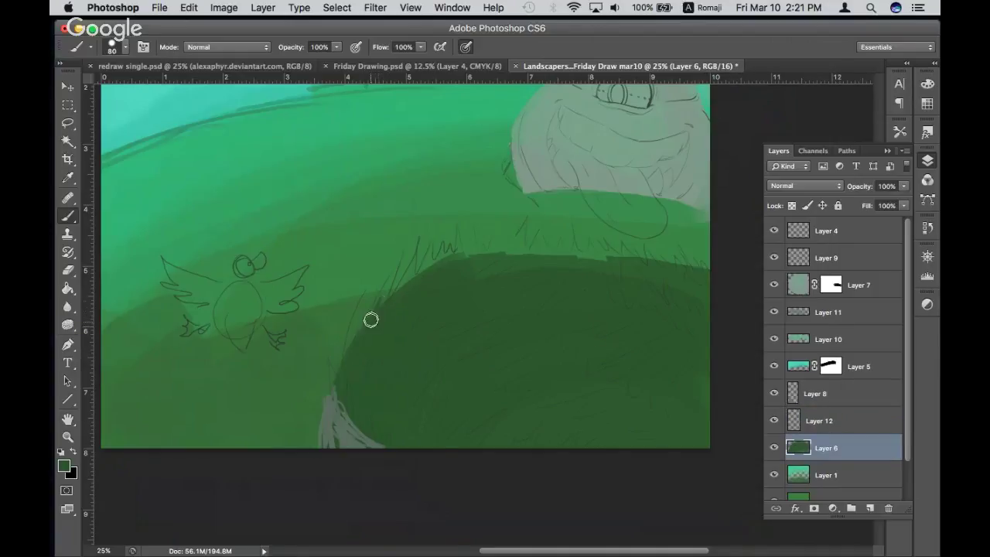
{"action": "left_click_drag", "start_coordinate": [386, 283], "coordinate": [375, 306]}
{"action": "left_click_drag", "start_coordinate": [397, 260], "coordinate": [375, 320]}
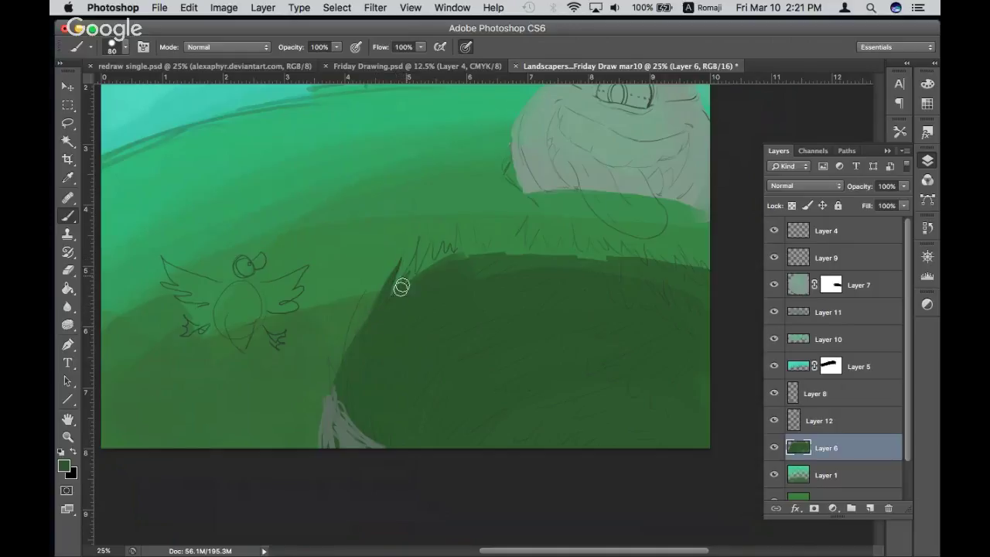
{"action": "left_click_drag", "start_coordinate": [409, 268], "coordinate": [402, 283]}
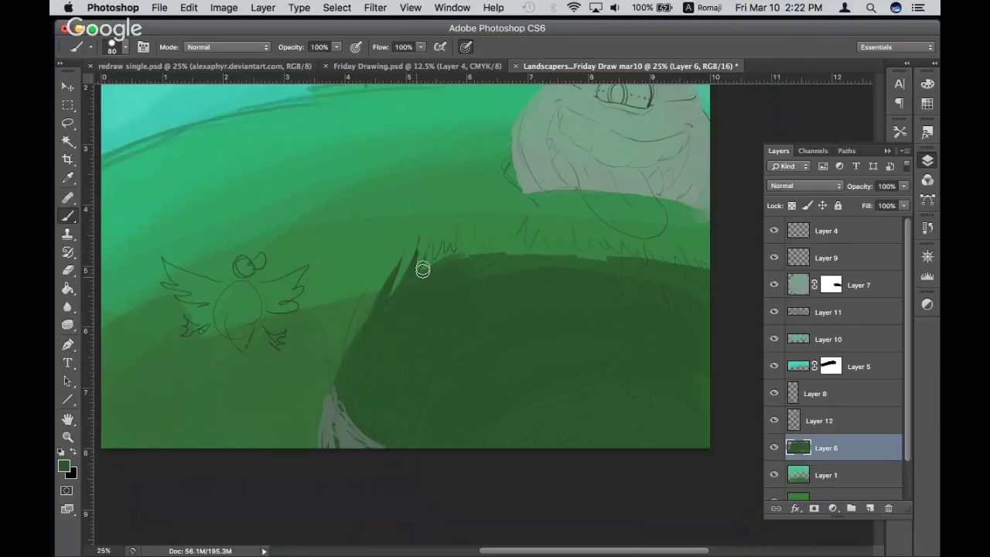
{"action": "mouse_move", "coordinate": [430, 239]}
{"action": "left_mouse_down"}
{"action": "mouse_move", "coordinate": [422, 264]}
{"action": "mouse_move", "coordinate": [469, 256]}
{"action": "left_mouse_up"}
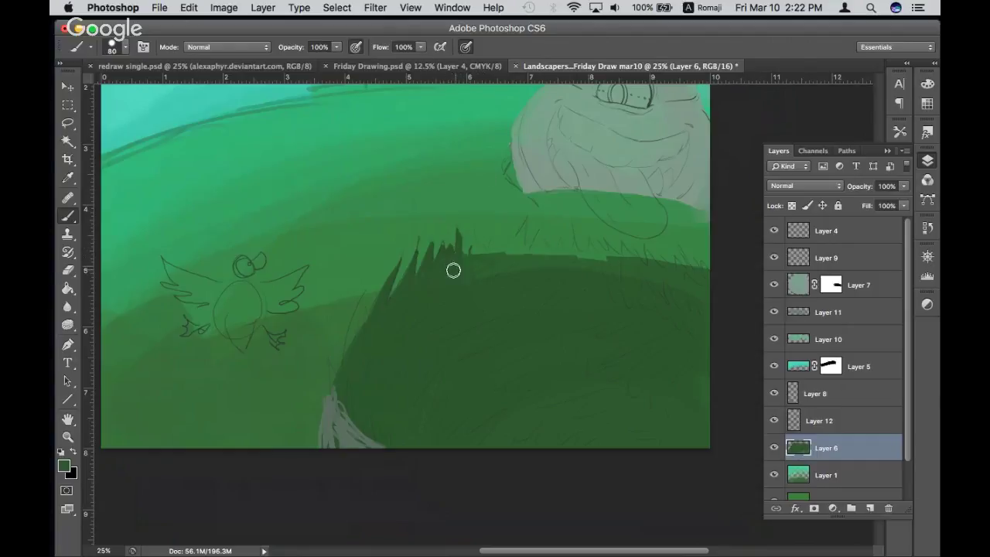
{"action": "mouse_move", "coordinate": [470, 236]}
{"action": "left_mouse_down"}
{"action": "mouse_move", "coordinate": [471, 256]}
{"action": "mouse_move", "coordinate": [522, 245]}
{"action": "mouse_move", "coordinate": [557, 266]}
{"action": "mouse_move", "coordinate": [616, 260]}
{"action": "left_mouse_up"}
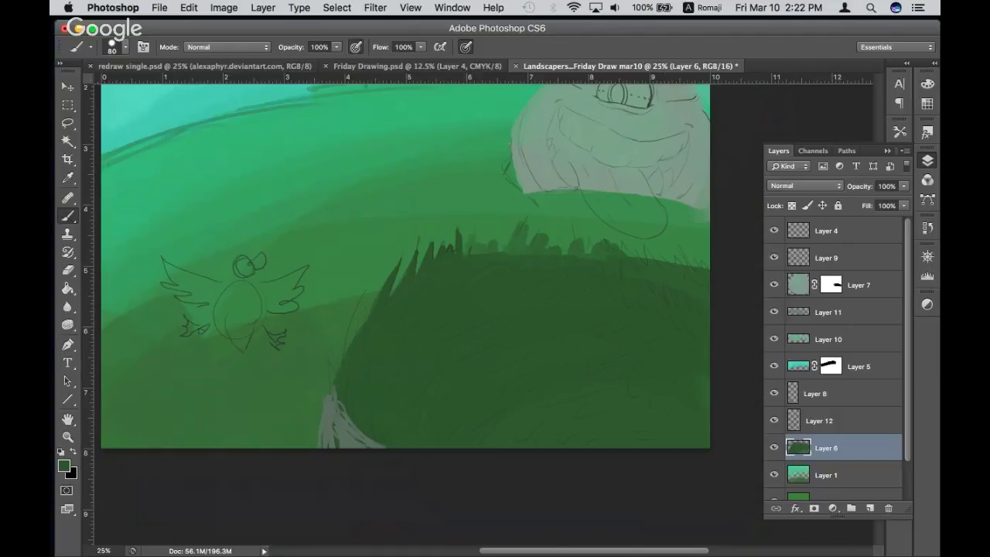
{"action": "key", "text": "F7"}
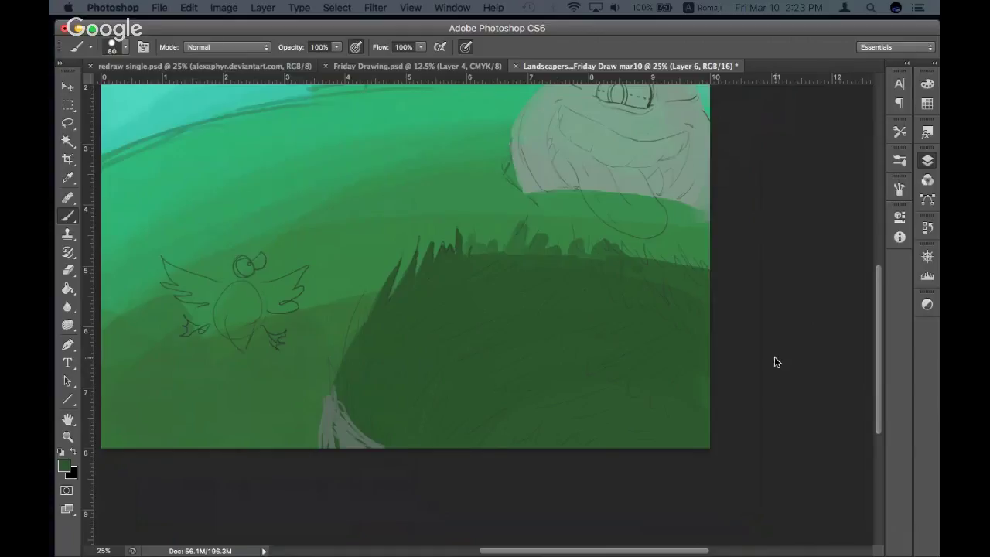
Bring the Layers panel back with F7, Layer 6 still active
{"action": "key", "text": "F7"}
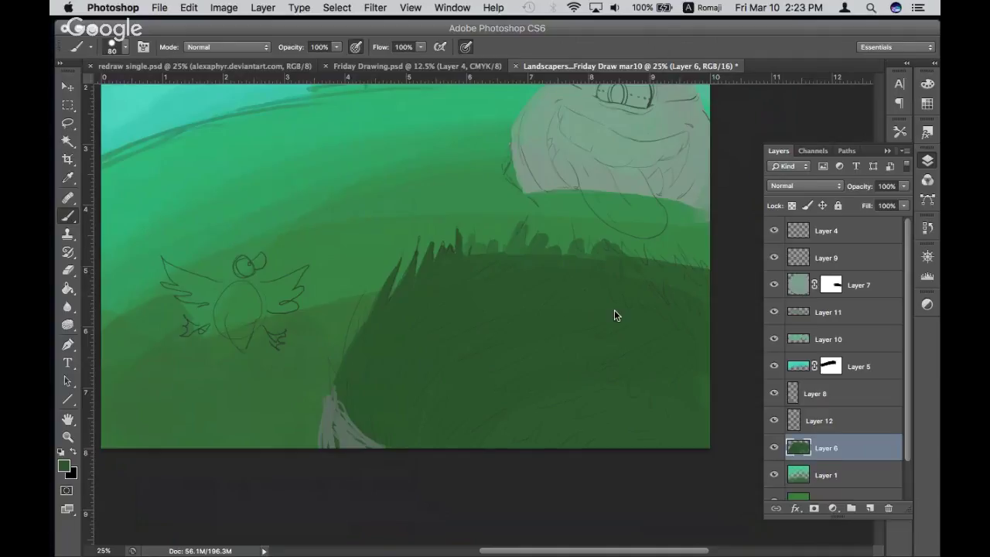
Pan the canvas to the creature's eye while toggling the Layers panel several times
{"action": "scroll", "coordinate": [614, 311], "scroll_direction": "down", "scroll_amount": 2}
{"action": "scroll", "coordinate": [614, 310], "scroll_direction": "up", "scroll_amount": 4}
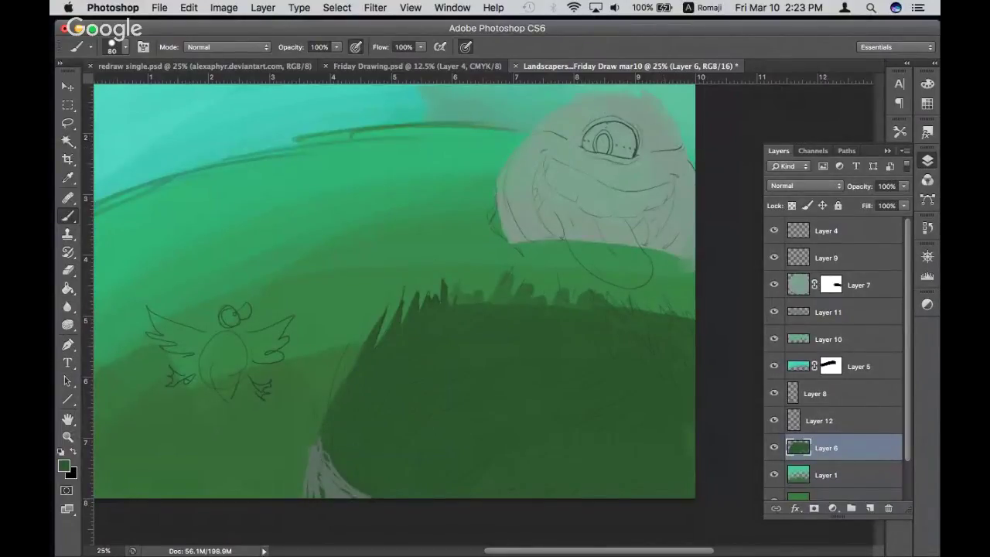
{"action": "key", "text": "F7"}
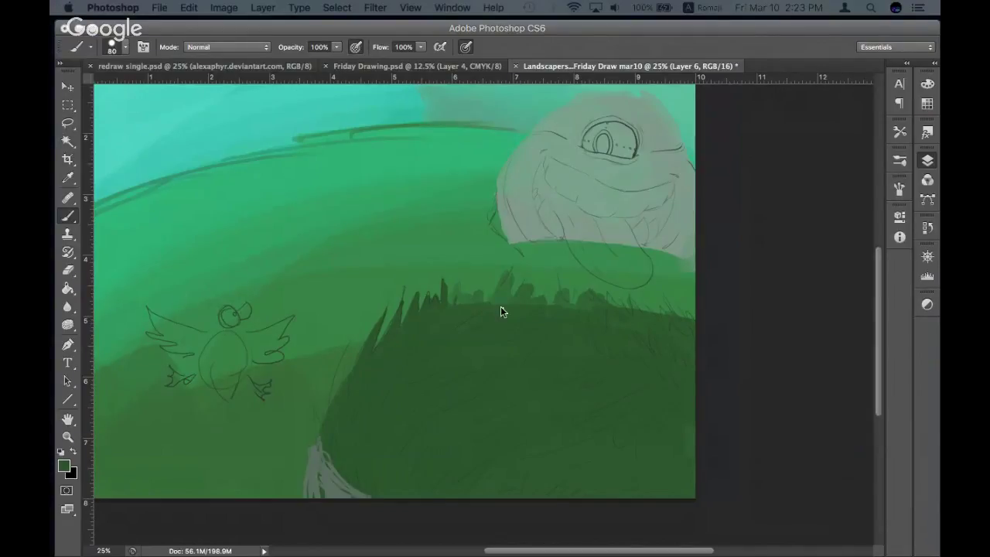
{"action": "key", "text": "F7"}
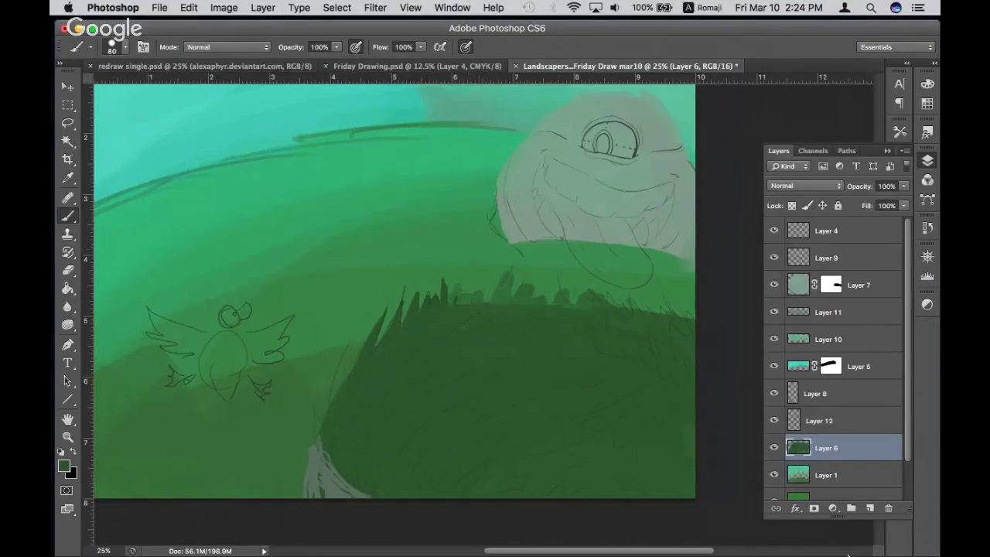
{"action": "key", "text": "F7"}
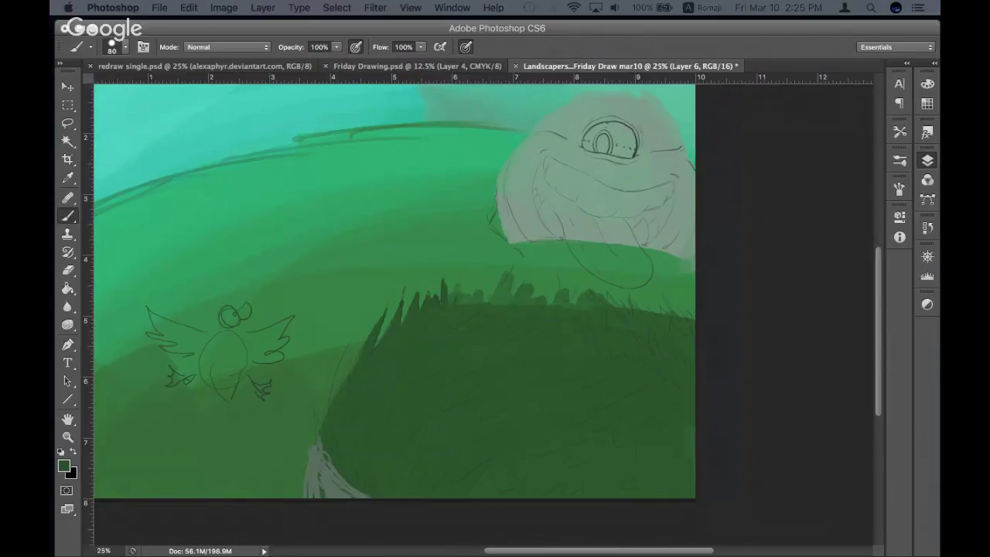
{"action": "key", "text": "F7"}
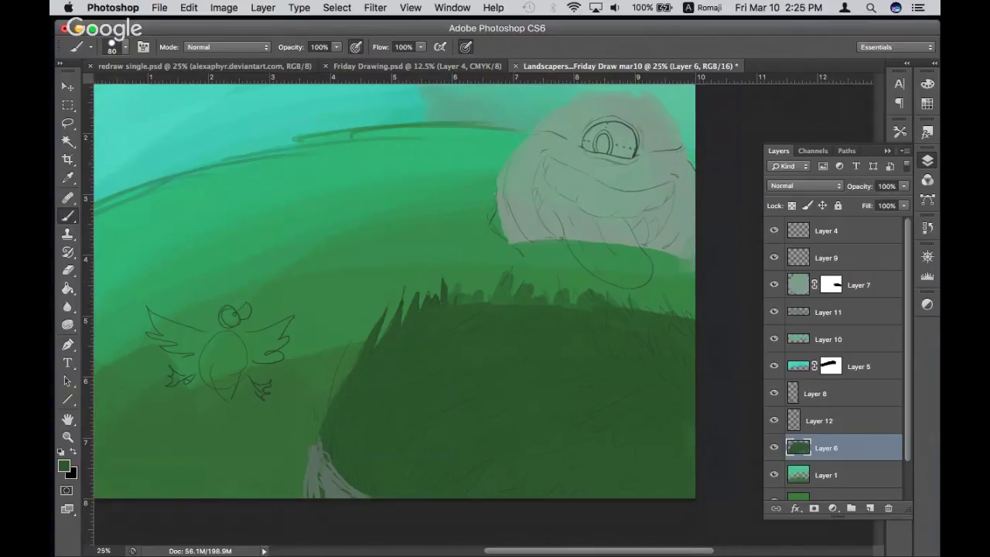
{"action": "key", "text": "F7"}
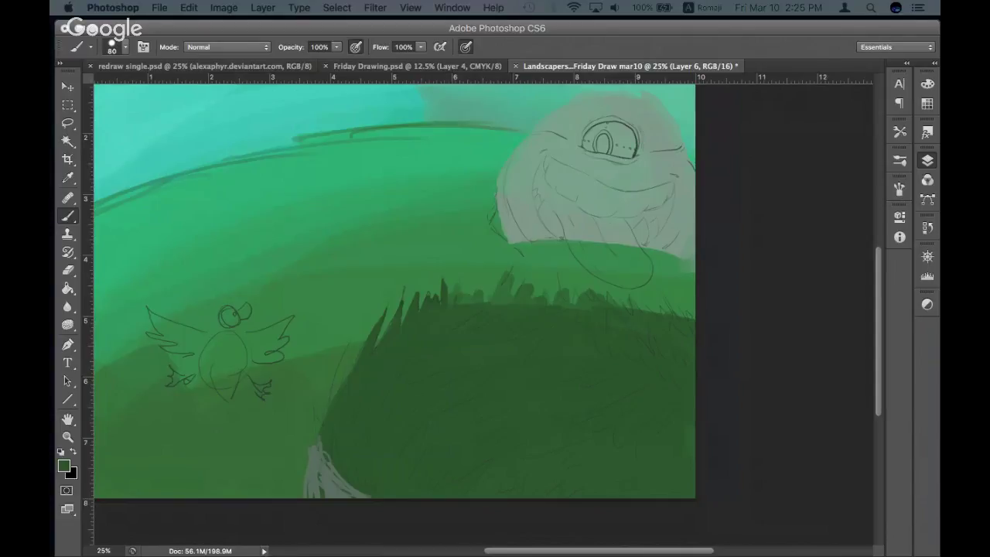
{"action": "key", "text": "F7"}
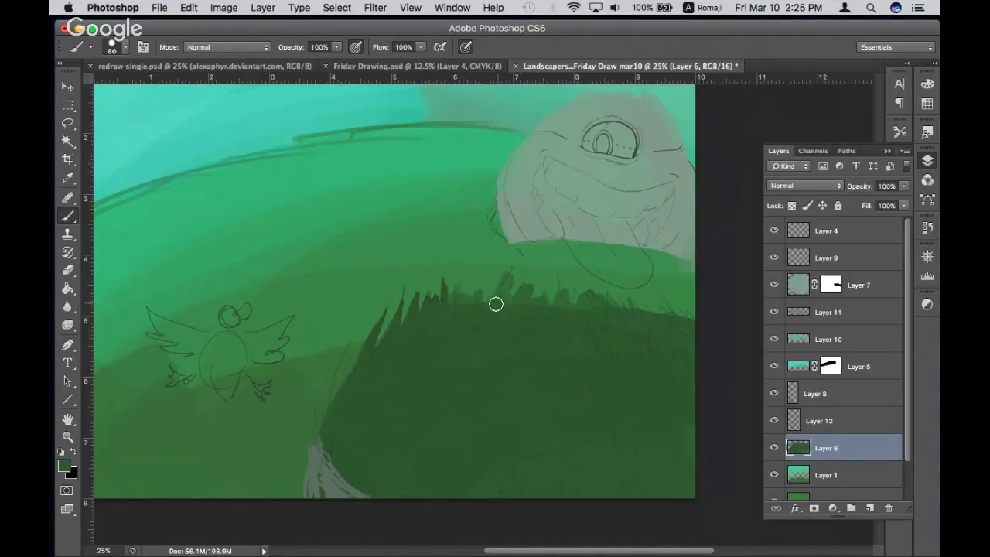
Paint darker grass blades on the right of the hill's upper edge, then hide Layers
{"action": "left_click_drag", "start_coordinate": [501, 288], "coordinate": [509, 270]}
{"action": "key", "text": "F7"}
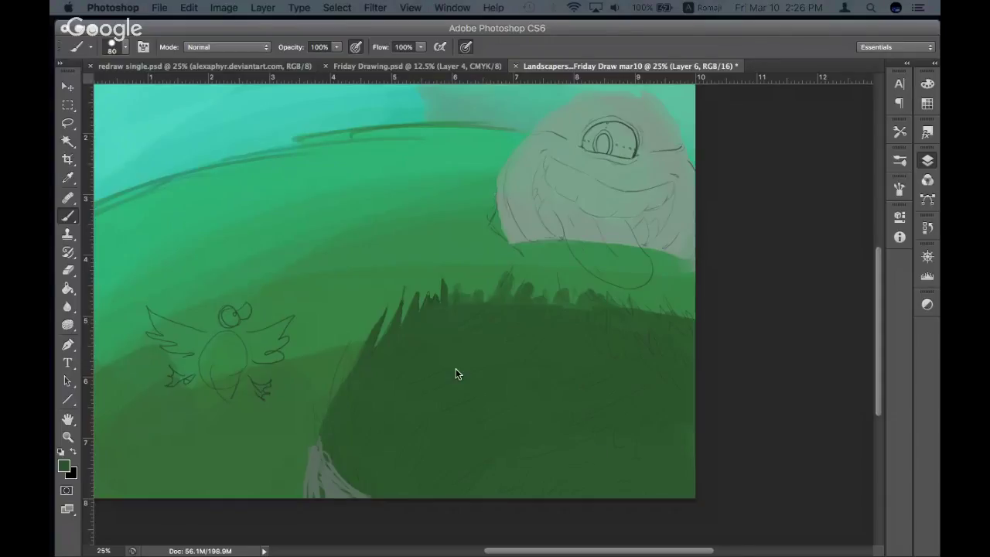
Extend the dark grass edge lower on the left and along the hill's top right
{"action": "key", "text": "F7"}
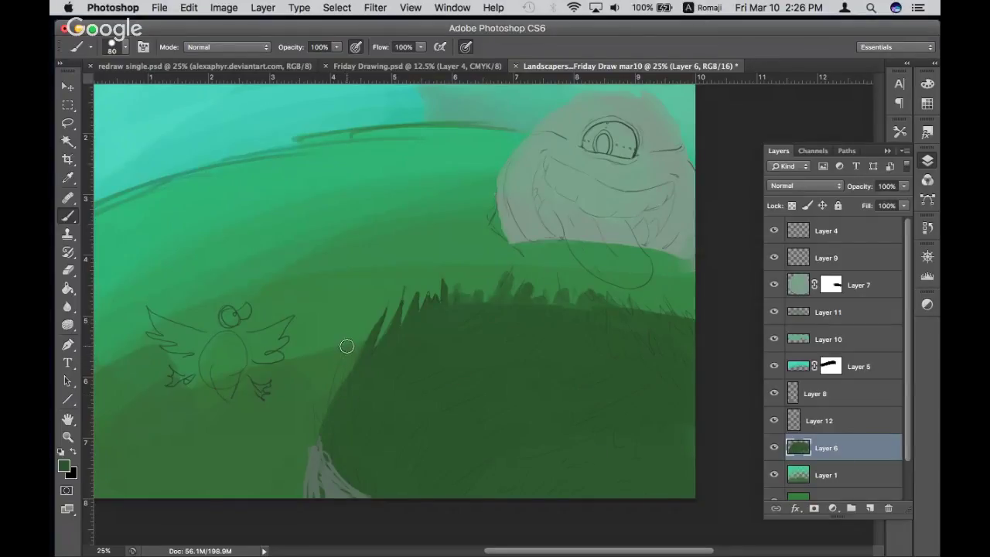
{"action": "mouse_move", "coordinate": [347, 348]}
{"action": "left_mouse_down"}
{"action": "mouse_move", "coordinate": [349, 383]}
{"action": "mouse_move", "coordinate": [330, 442]}
{"action": "mouse_move", "coordinate": [317, 406]}
{"action": "left_mouse_up"}
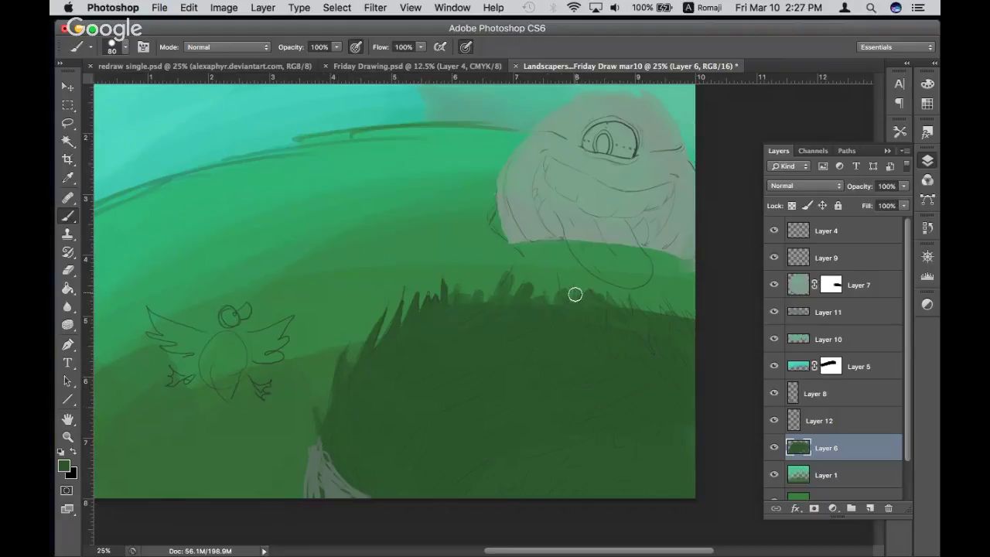
{"action": "mouse_move", "coordinate": [547, 298]}
{"action": "left_mouse_down"}
{"action": "mouse_move", "coordinate": [514, 301]}
{"action": "mouse_move", "coordinate": [507, 268]}
{"action": "mouse_move", "coordinate": [479, 296]}
{"action": "mouse_move", "coordinate": [457, 298]}
{"action": "left_mouse_up"}
{"action": "key", "text": "F7"}
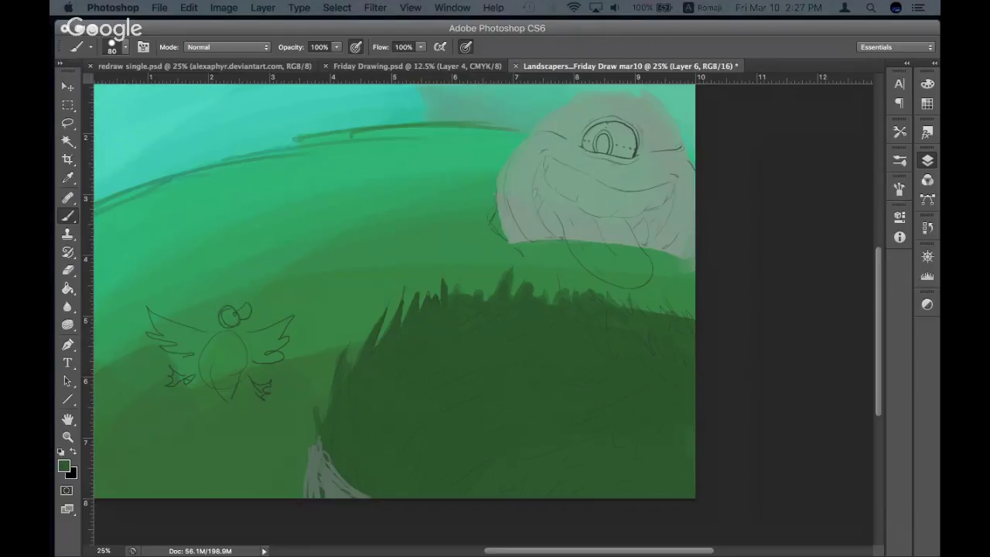
Zoom out to 16.67% with Layers showing, and add a new empty layer
{"action": "key", "text": "F7"}
{"action": "scroll", "coordinate": [397, 414], "scroll_direction": "left", "scroll_amount": 5}
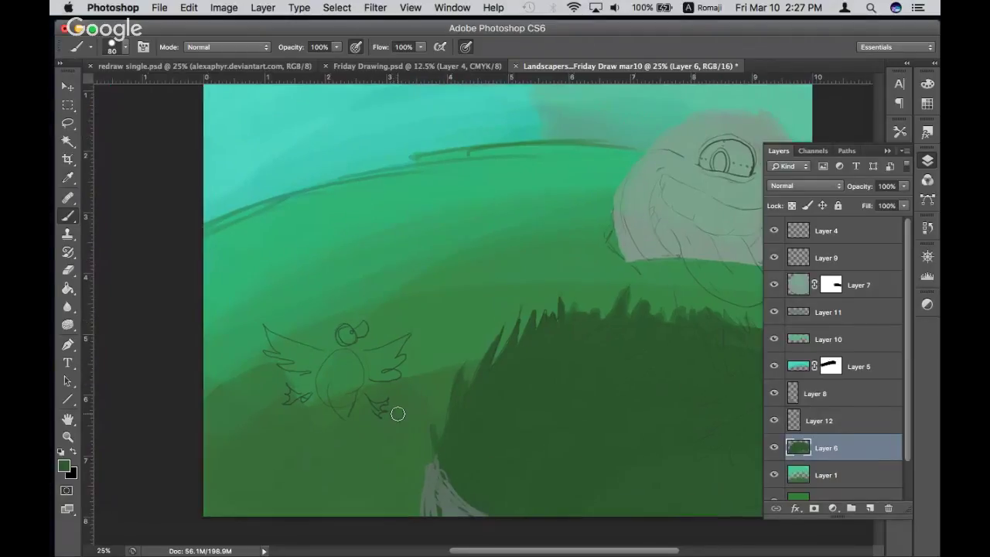
{"action": "scroll", "coordinate": [398, 414], "scroll_direction": "right", "scroll_amount": 3}
{"action": "key", "text": "super+minus"}
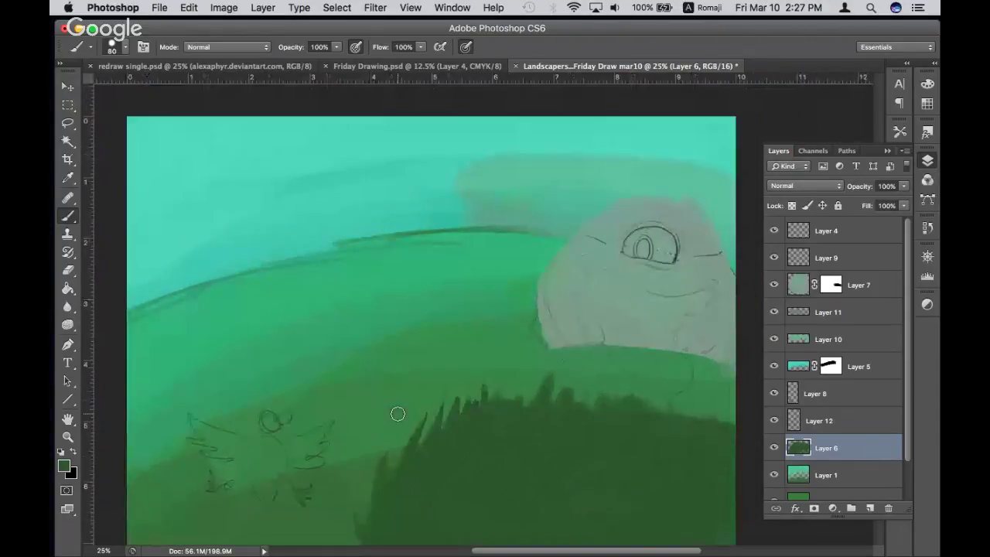
{"action": "key", "text": "super+minus"}
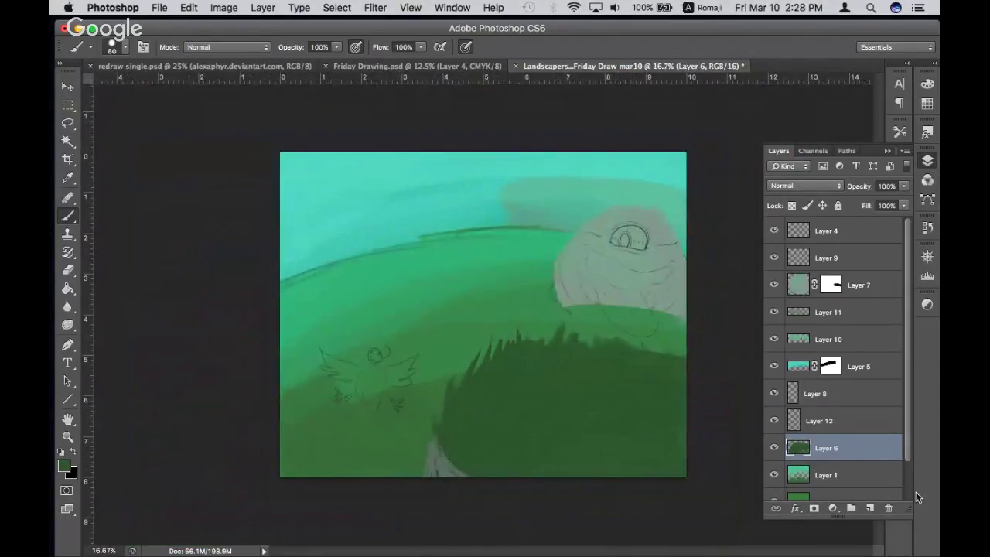
{"action": "left_click", "coordinate": [869, 508]}
Move the new Layer 13 up between Layer 11 and Layer 10
{"action": "left_click_drag", "start_coordinate": [850, 452], "coordinate": [838, 323]}
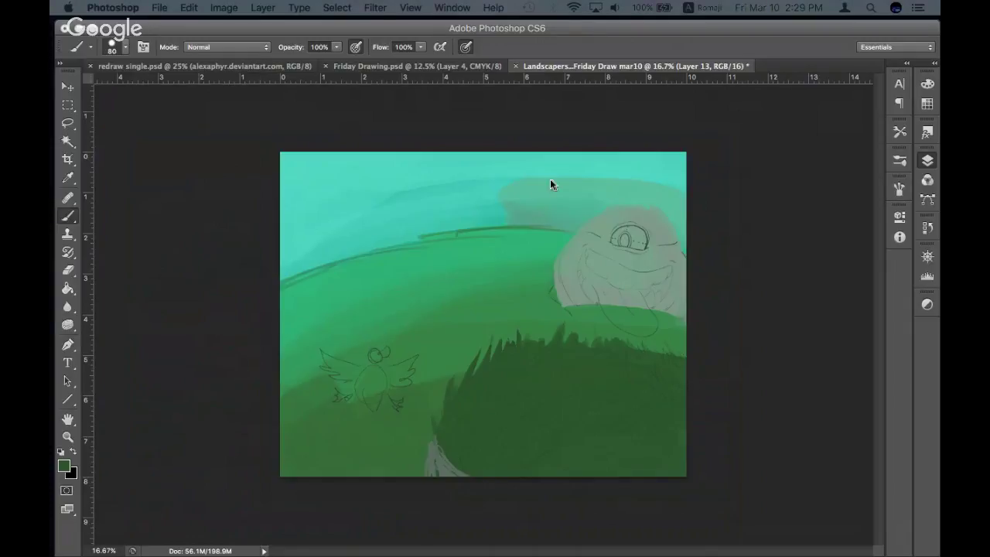
Toggle the Layers panel, then switch back to the Photoshop window through Mission Control
{"action": "key", "text": "F7"}
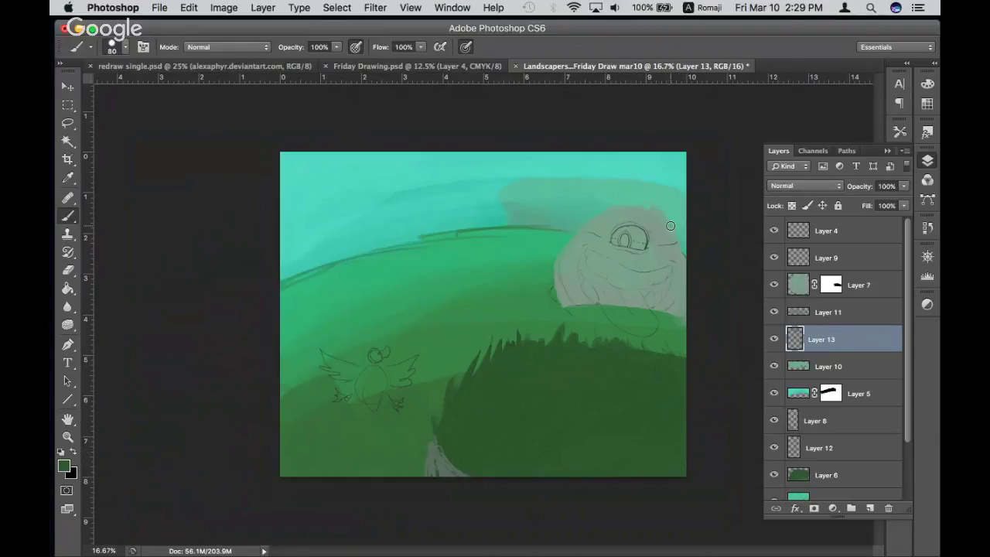
{"action": "key", "text": "F7"}
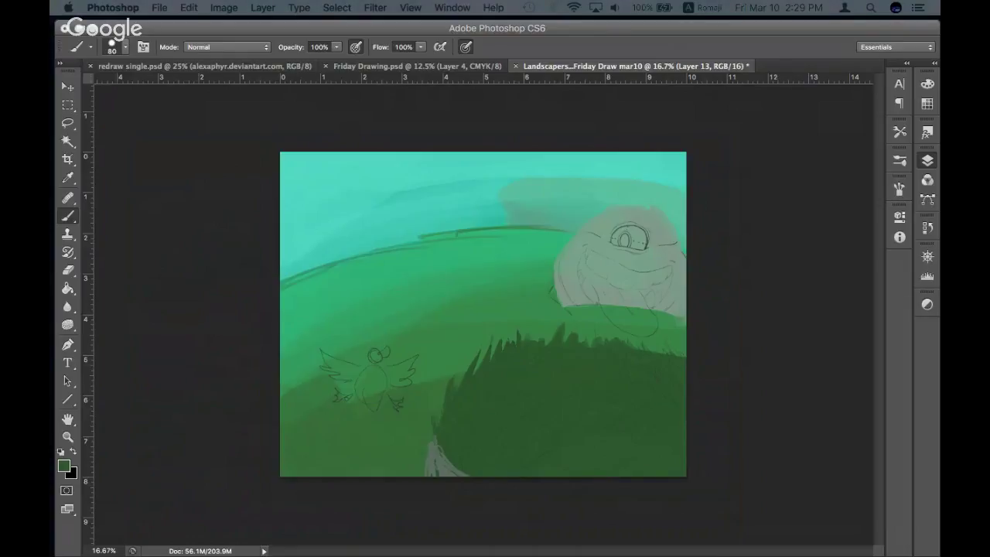
{"action": "key", "text": "ctrl+Up"}
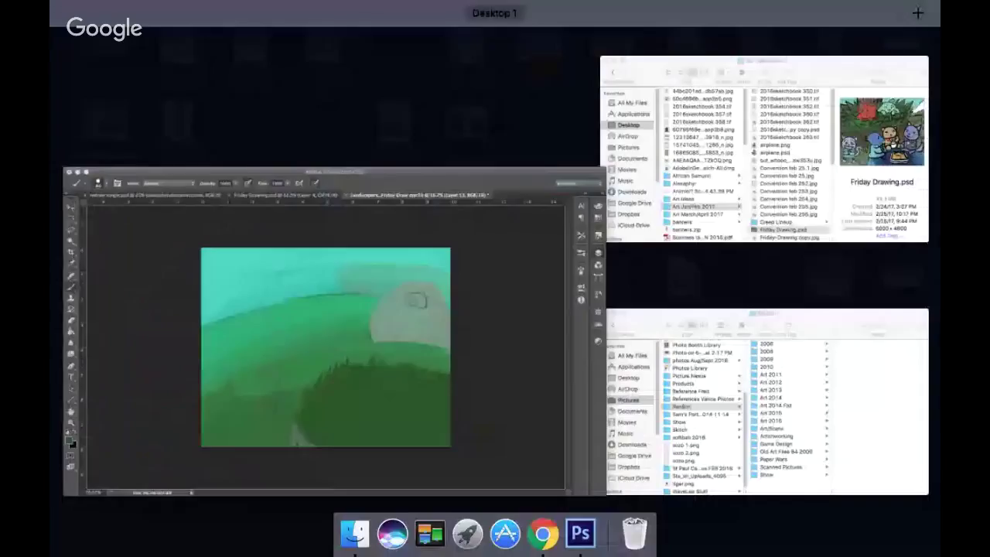
{"action": "left_click", "coordinate": [324, 268]}
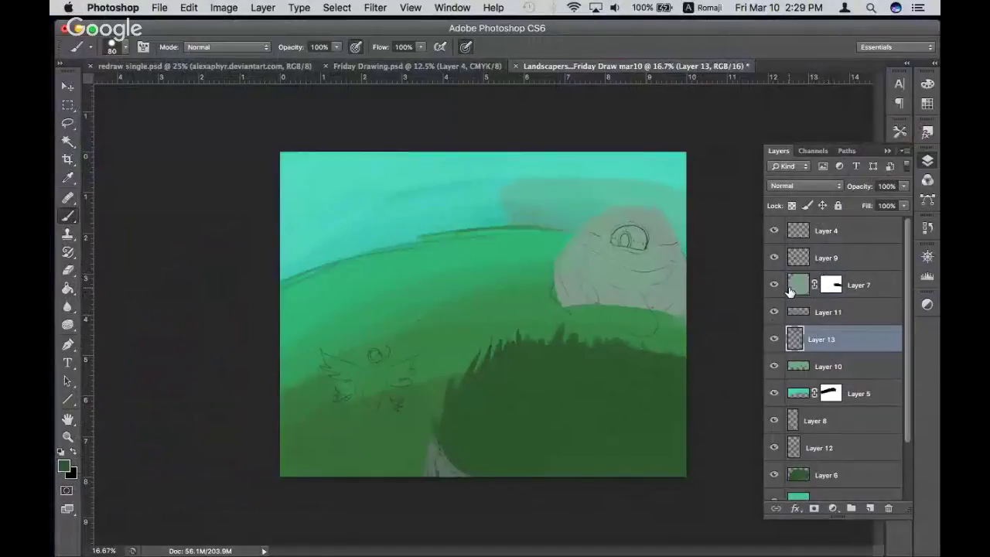
Add a new empty Layer 14 directly above Layer 7
{"action": "left_click", "coordinate": [824, 290]}
{"action": "left_click", "coordinate": [869, 508]}
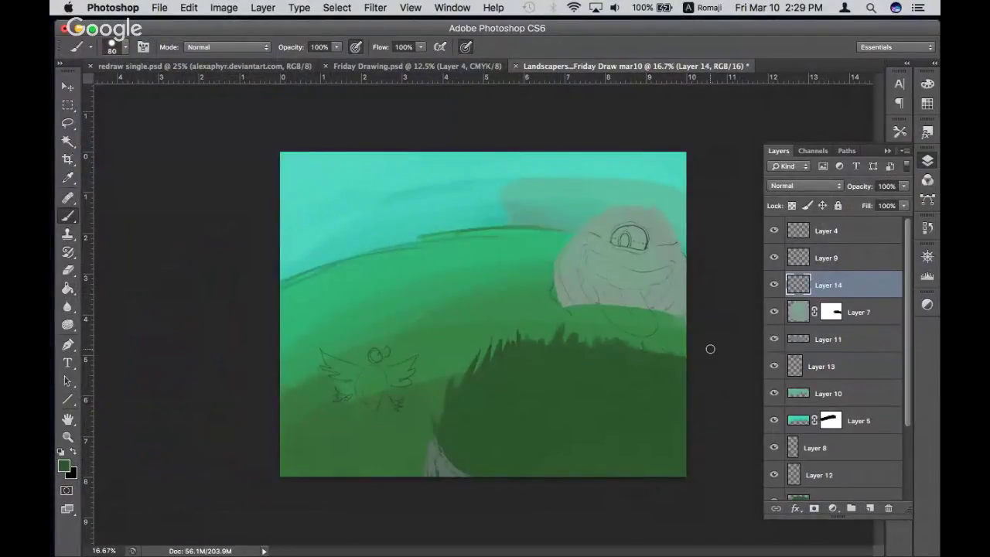
{"action": "scroll", "coordinate": [709, 348], "scroll_direction": "up", "scroll_amount": 3}
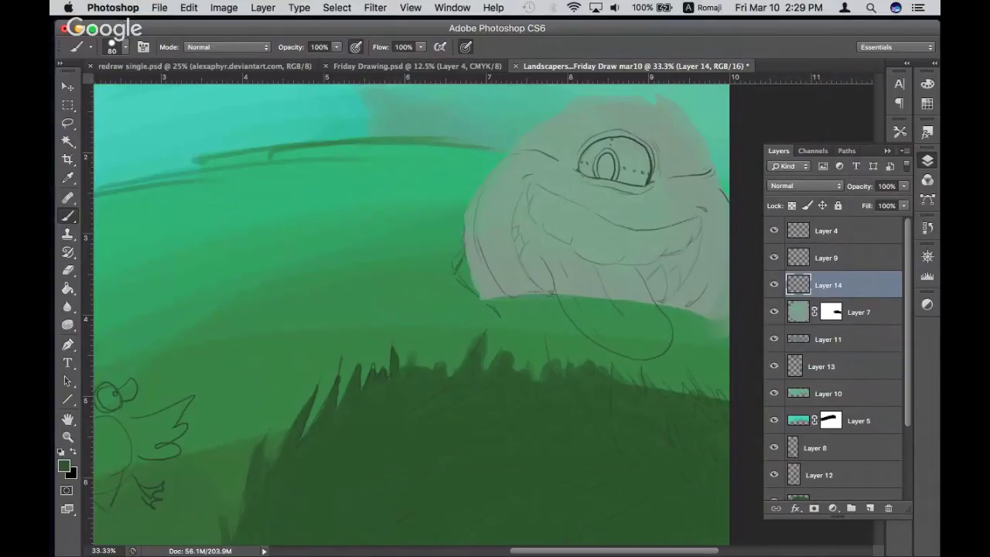
{"action": "key", "text": "F7"}
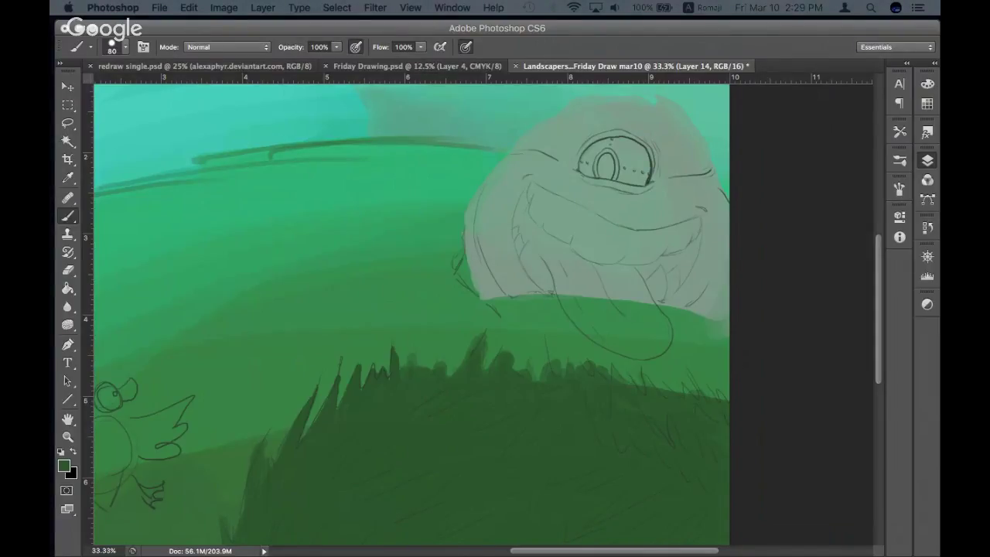
{"action": "key", "text": "F7"}
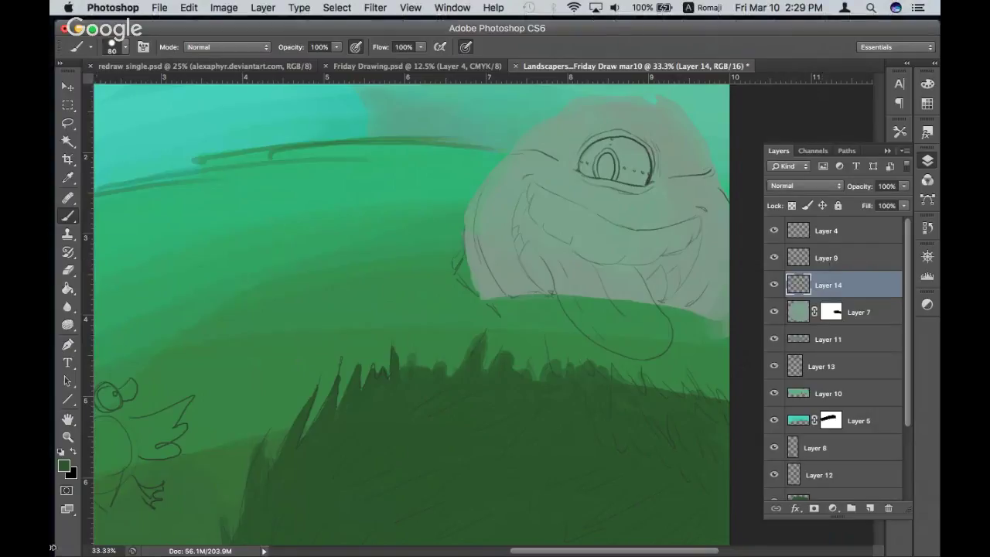
Set the foreground colour to muted grey-green #6e8b7a
{"action": "left_click", "coordinate": [64, 466]}
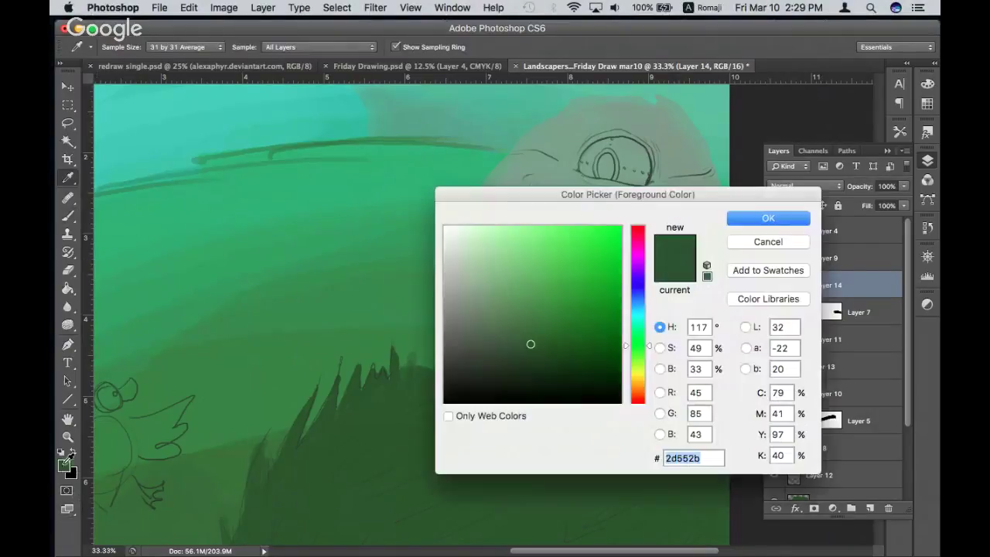
{"action": "left_click", "coordinate": [546, 168]}
{"action": "left_click", "coordinate": [480, 307]}
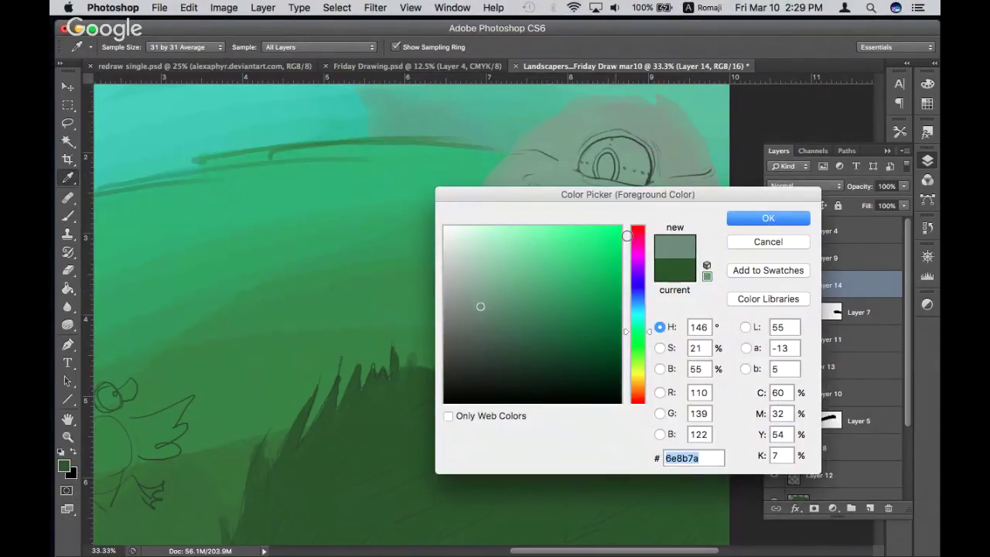
{"action": "left_click", "coordinate": [738, 220]}
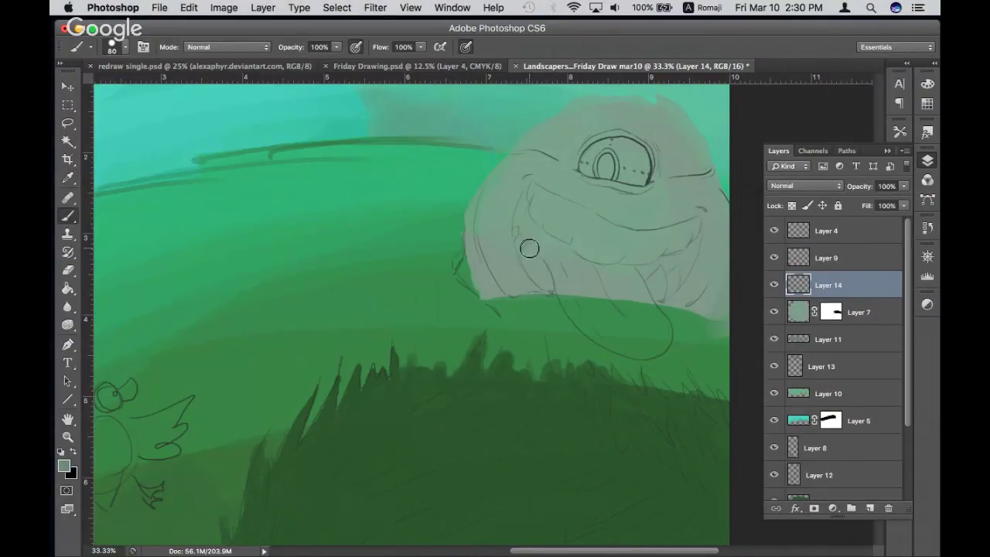
Paint grey-green shading strokes on the creature's face, dismissing a notification along the way
{"action": "mouse_move", "coordinate": [534, 259]}
{"action": "left_mouse_down"}
{"action": "mouse_move", "coordinate": [526, 224]}
{"action": "mouse_move", "coordinate": [517, 229]}
{"action": "left_mouse_up"}
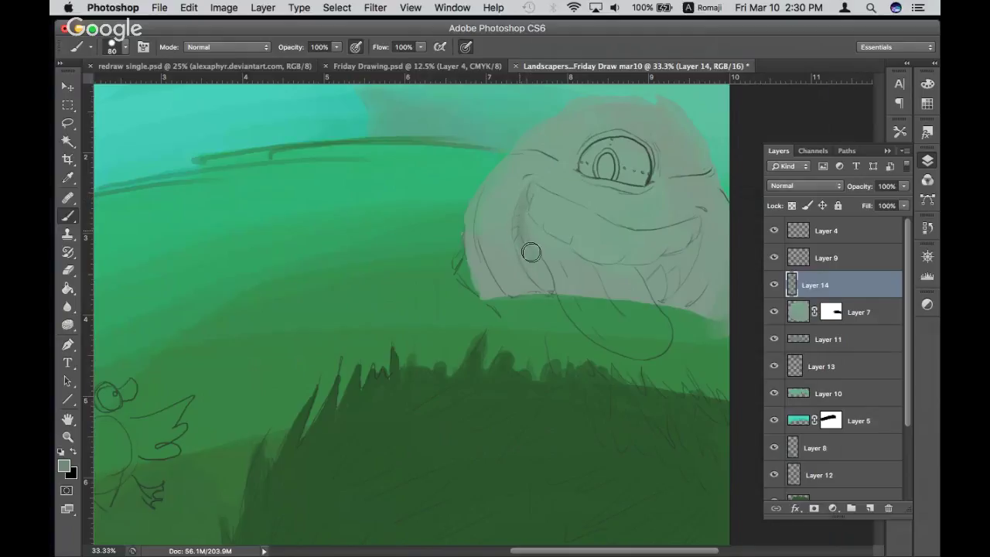
{"action": "left_click_drag", "start_coordinate": [528, 222], "coordinate": [526, 205]}
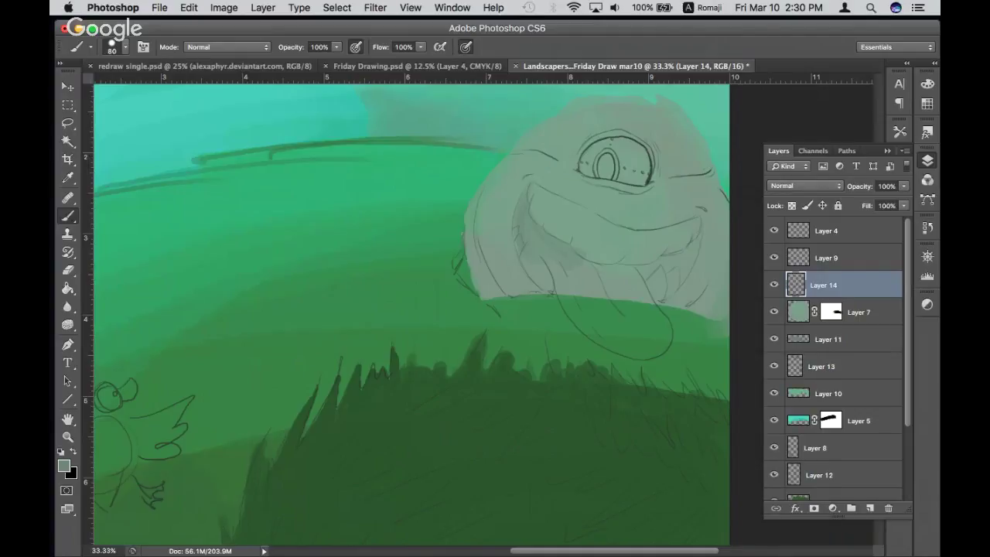
{"action": "key", "text": "F7"}
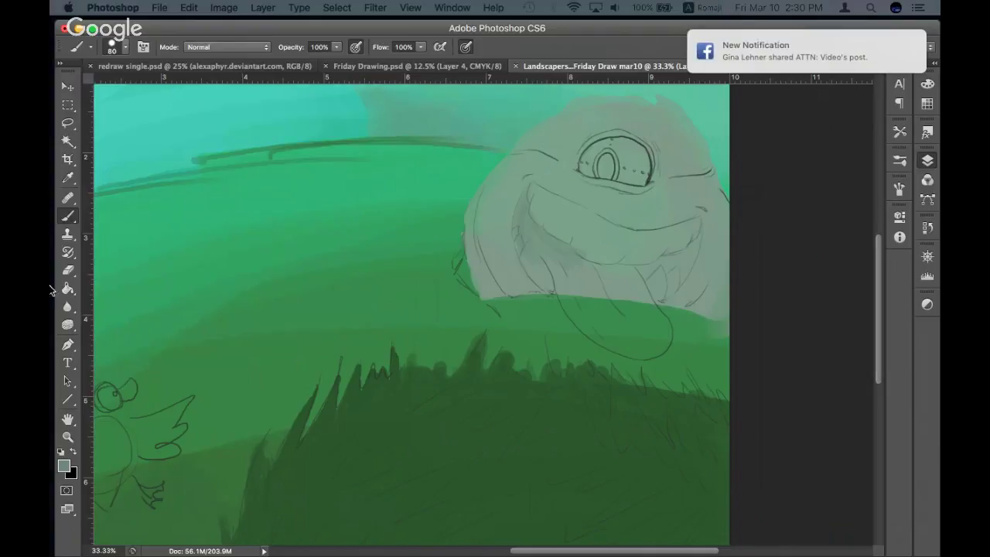
{"action": "left_click_drag", "start_coordinate": [773, 47], "coordinate": [896, 54]}
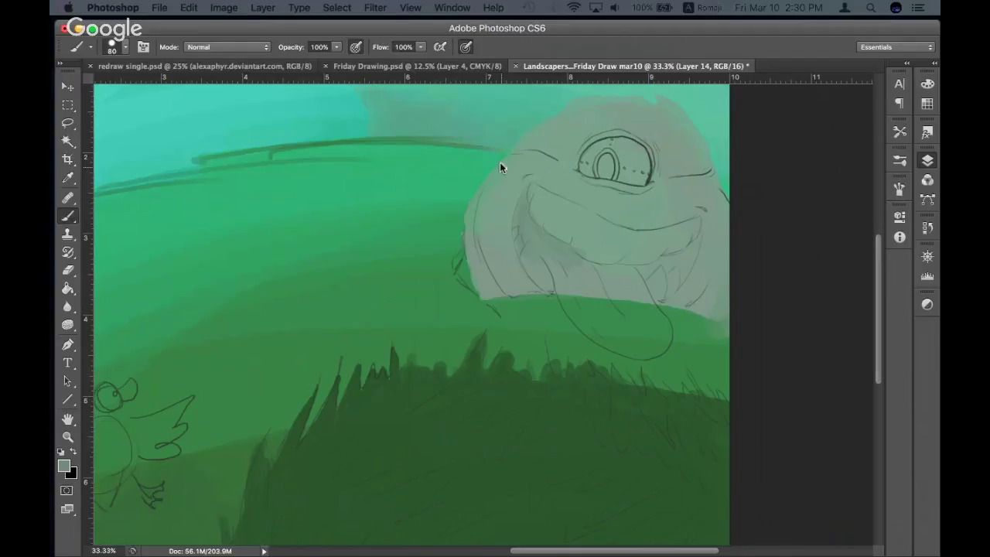
{"action": "key", "text": "F7"}
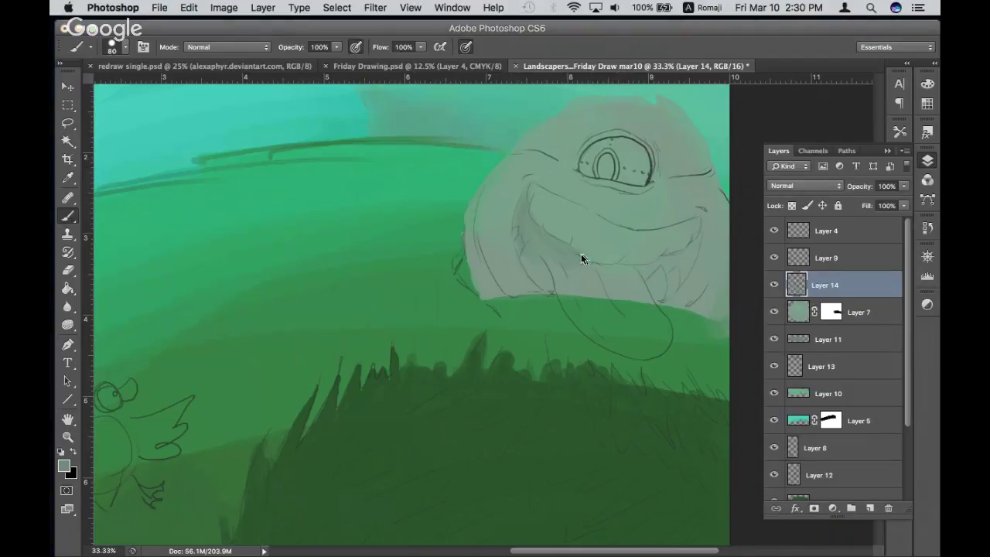
{"action": "key", "text": "ctrl+Up"}
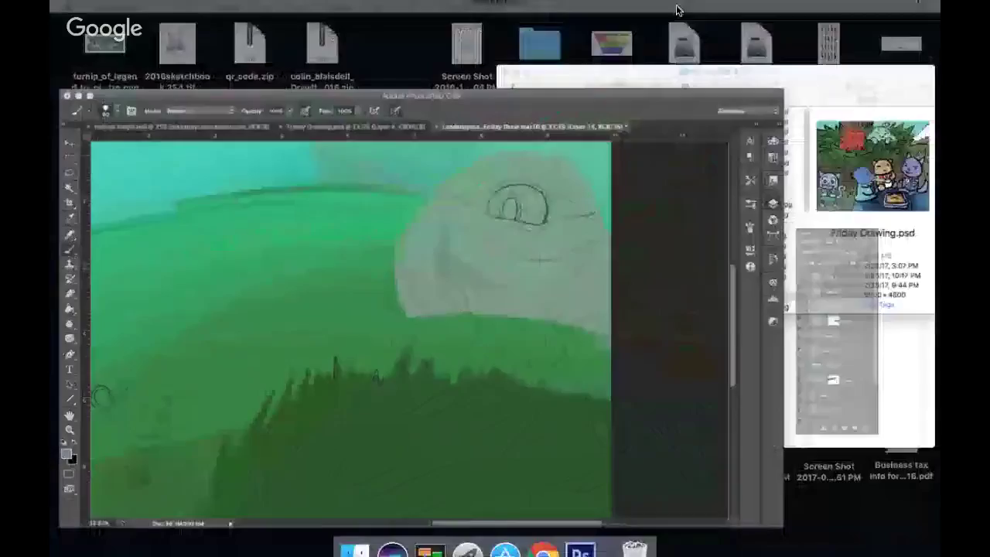
{"action": "left_click", "coordinate": [343, 390]}
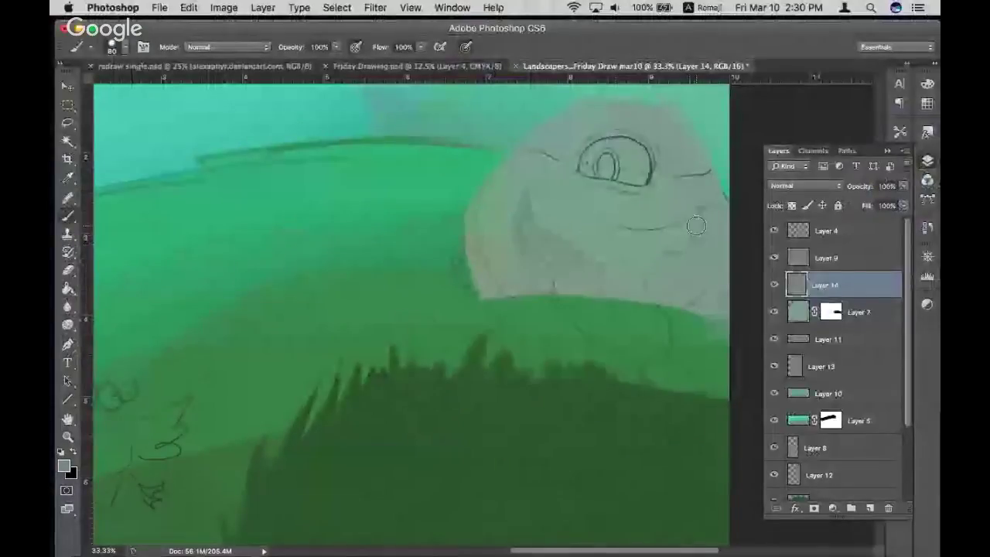
Shade faintly around the grin's corners and draw a curved line inside the pupil
{"action": "mouse_move", "coordinate": [677, 281]}
{"action": "left_mouse_down"}
{"action": "mouse_move", "coordinate": [523, 223]}
{"action": "mouse_move", "coordinate": [532, 232]}
{"action": "left_mouse_up"}
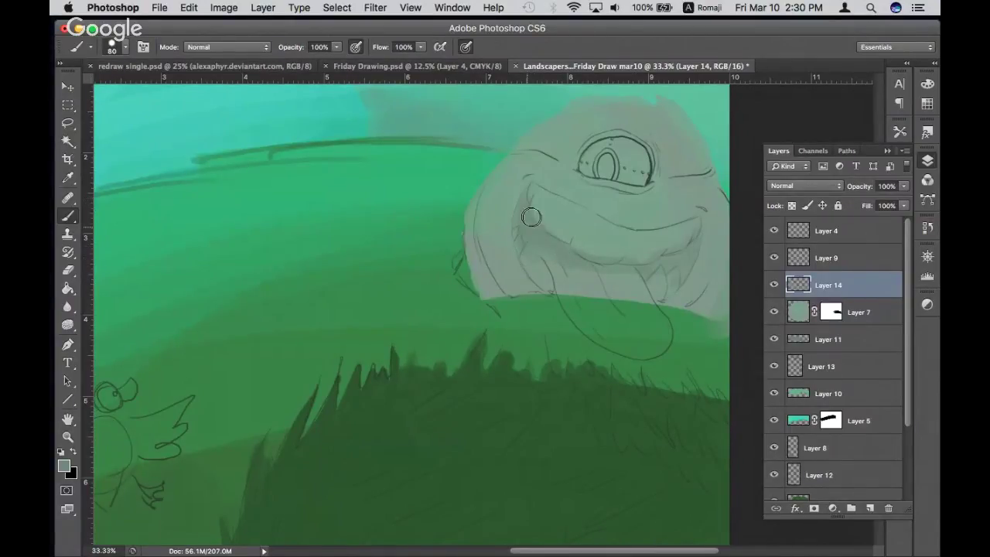
{"action": "left_click_drag", "start_coordinate": [533, 232], "coordinate": [542, 234]}
{"action": "mouse_move", "coordinate": [655, 265]}
{"action": "left_mouse_down"}
{"action": "mouse_move", "coordinate": [676, 248]}
{"action": "mouse_move", "coordinate": [657, 267]}
{"action": "mouse_move", "coordinate": [638, 268]}
{"action": "mouse_move", "coordinate": [647, 256]}
{"action": "left_mouse_up"}
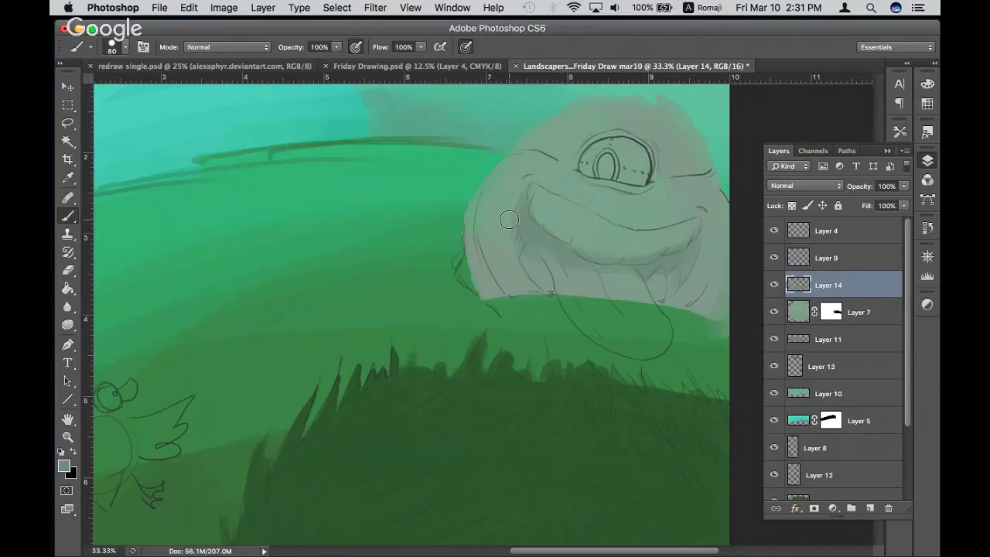
{"action": "key", "text": "F7"}
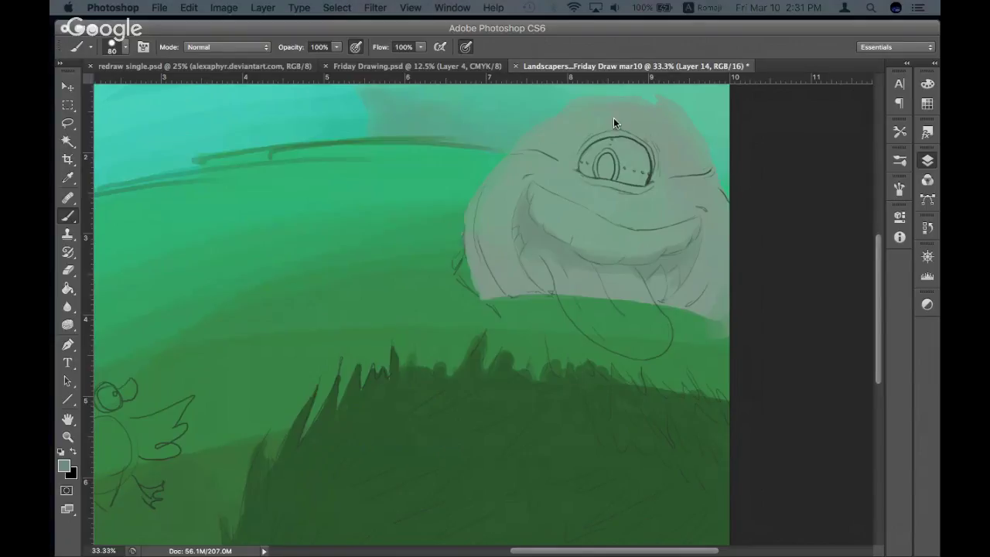
{"action": "key", "text": "F7"}
{"action": "scroll", "coordinate": [636, 142], "scroll_direction": "up", "scroll_amount": 1}
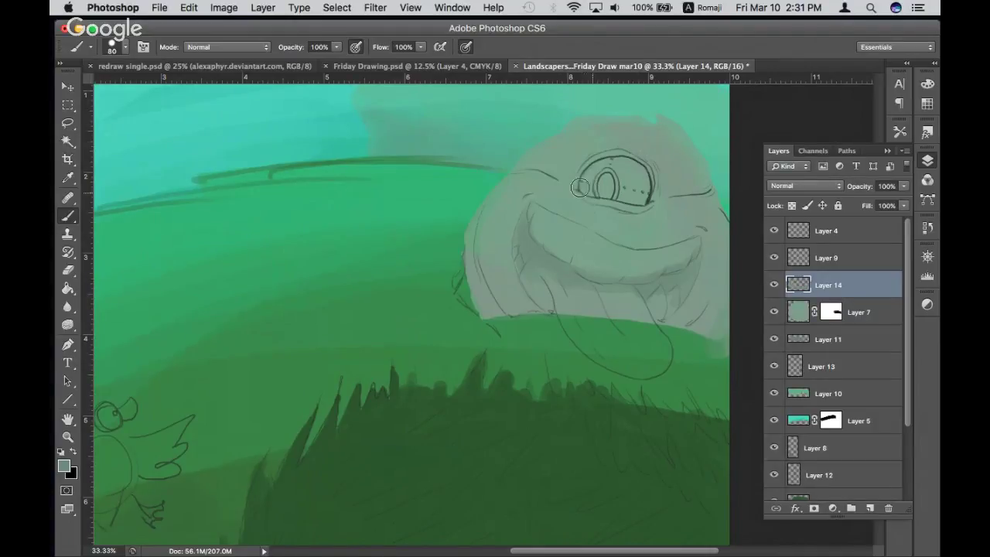
{"action": "mouse_move", "coordinate": [603, 195]}
{"action": "left_mouse_down"}
{"action": "mouse_move", "coordinate": [608, 165]}
{"action": "mouse_move", "coordinate": [631, 168]}
{"action": "mouse_move", "coordinate": [627, 193]}
{"action": "mouse_move", "coordinate": [654, 186]}
{"action": "left_mouse_up"}
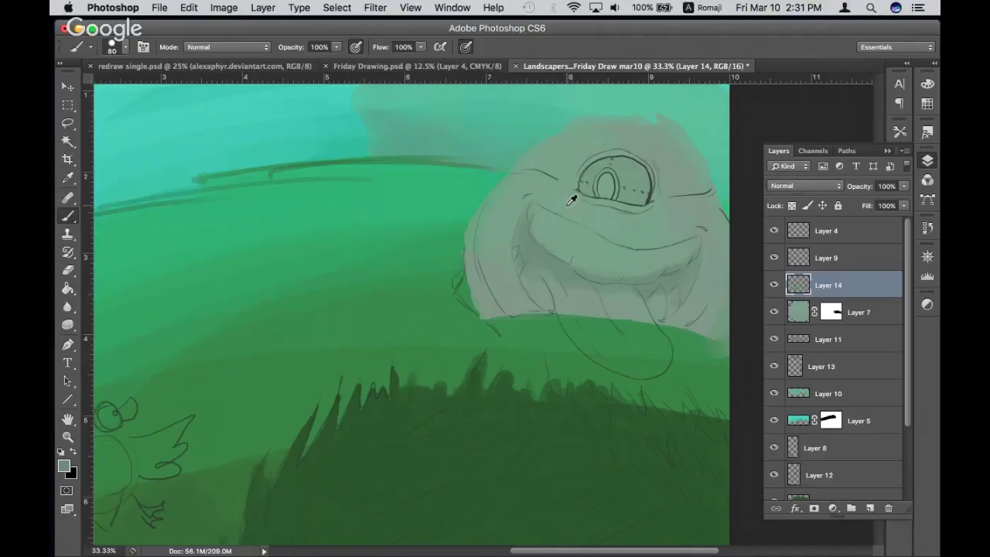
Paint white on Layer 7's mask over the hanging tongue so it shows the head's grey
{"action": "left_click", "coordinate": [833, 309]}
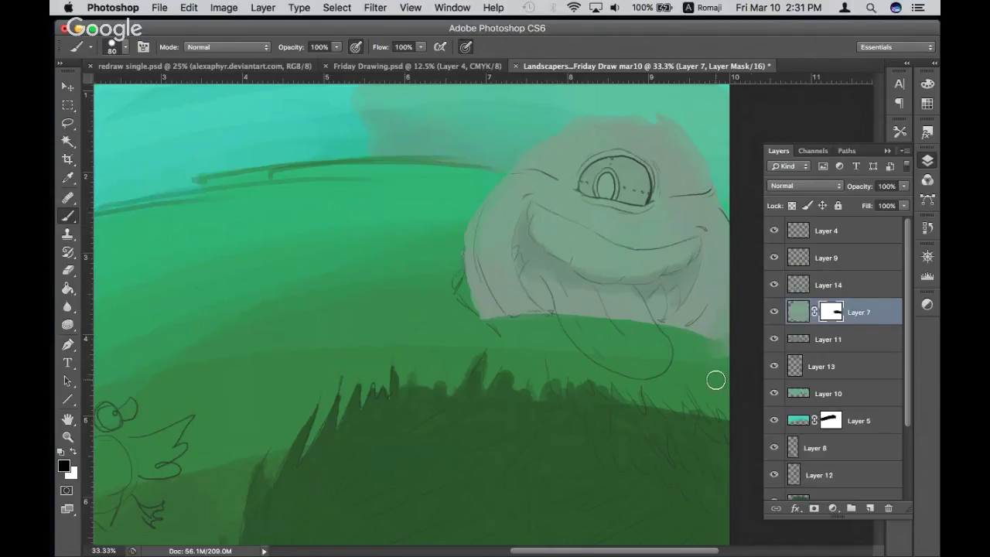
{"action": "key", "text": "x"}
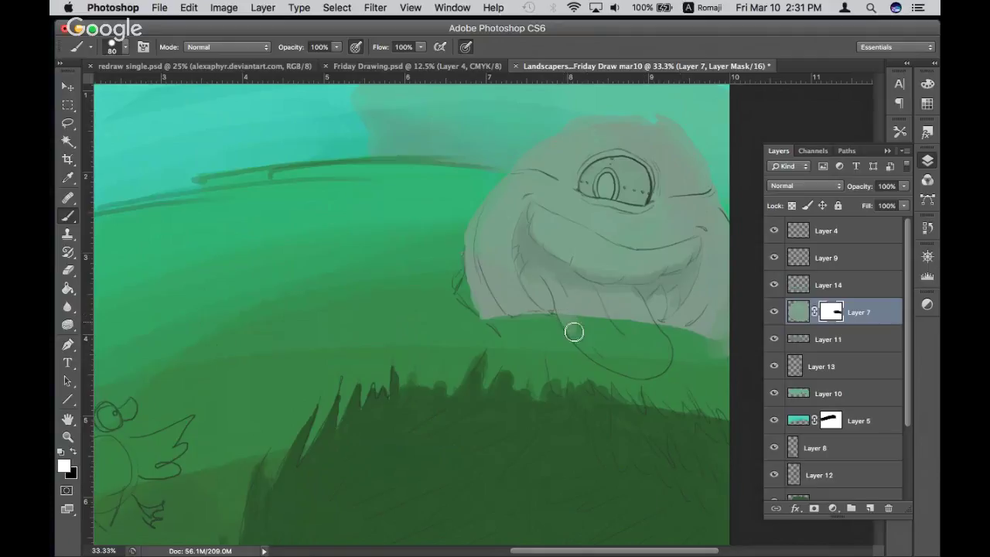
{"action": "mouse_move", "coordinate": [563, 318]}
{"action": "left_mouse_down"}
{"action": "mouse_move", "coordinate": [631, 372]}
{"action": "mouse_move", "coordinate": [654, 366]}
{"action": "mouse_move", "coordinate": [655, 353]}
{"action": "left_mouse_up"}
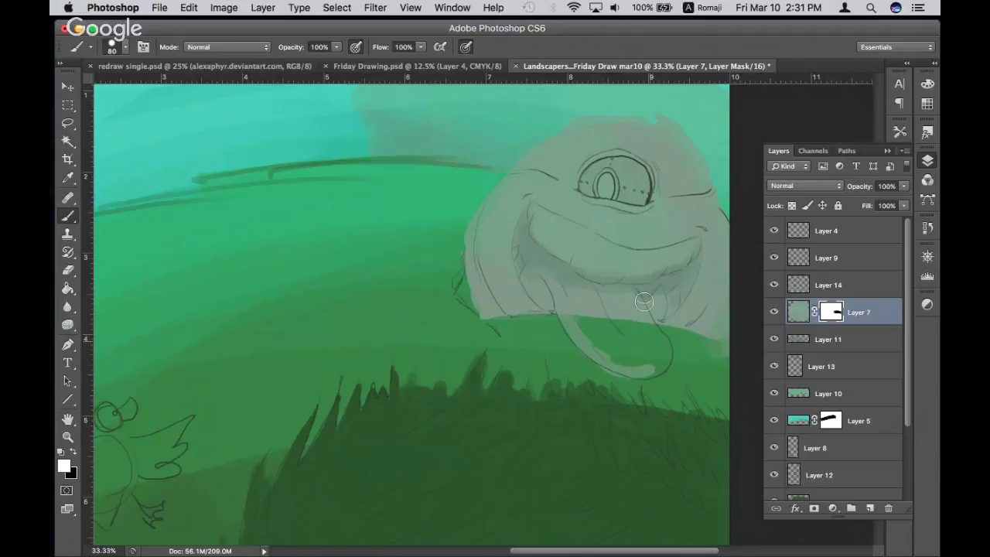
{"action": "key", "text": "super+z"}
{"action": "left_click", "coordinate": [824, 285]}
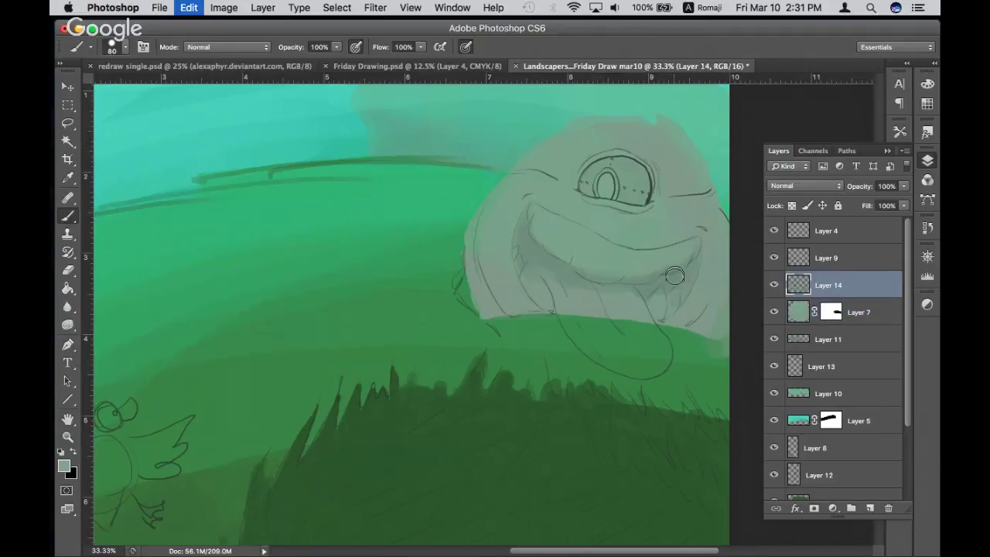
{"action": "left_click", "coordinate": [832, 311]}
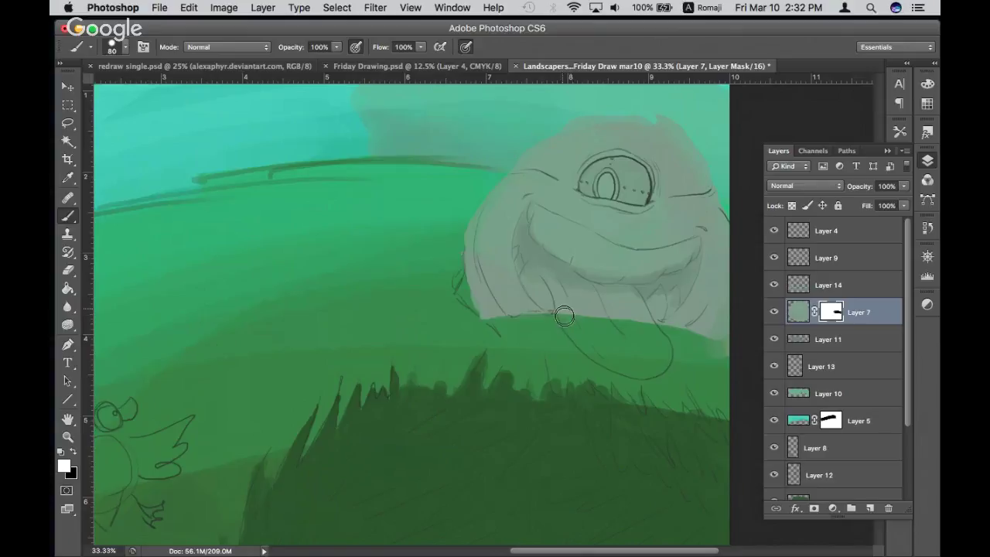
{"action": "mouse_move", "coordinate": [564, 315]}
{"action": "left_mouse_down"}
{"action": "mouse_move", "coordinate": [620, 330]}
{"action": "mouse_move", "coordinate": [642, 313]}
{"action": "mouse_move", "coordinate": [666, 354]}
{"action": "mouse_move", "coordinate": [664, 371]}
{"action": "mouse_move", "coordinate": [644, 377]}
{"action": "mouse_move", "coordinate": [591, 351]}
{"action": "mouse_move", "coordinate": [569, 320]}
{"action": "mouse_move", "coordinate": [640, 349]}
{"action": "mouse_move", "coordinate": [626, 352]}
{"action": "mouse_move", "coordinate": [627, 339]}
{"action": "mouse_move", "coordinate": [586, 317]}
{"action": "mouse_move", "coordinate": [630, 349]}
{"action": "mouse_move", "coordinate": [638, 335]}
{"action": "mouse_move", "coordinate": [658, 349]}
{"action": "mouse_move", "coordinate": [630, 358]}
{"action": "left_mouse_up"}
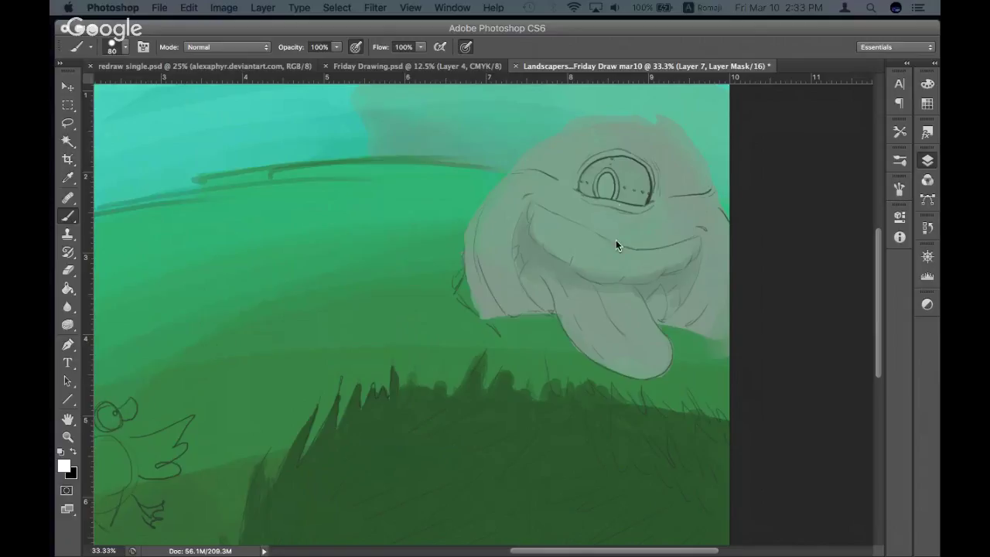
{"action": "left_click", "coordinate": [693, 70]}
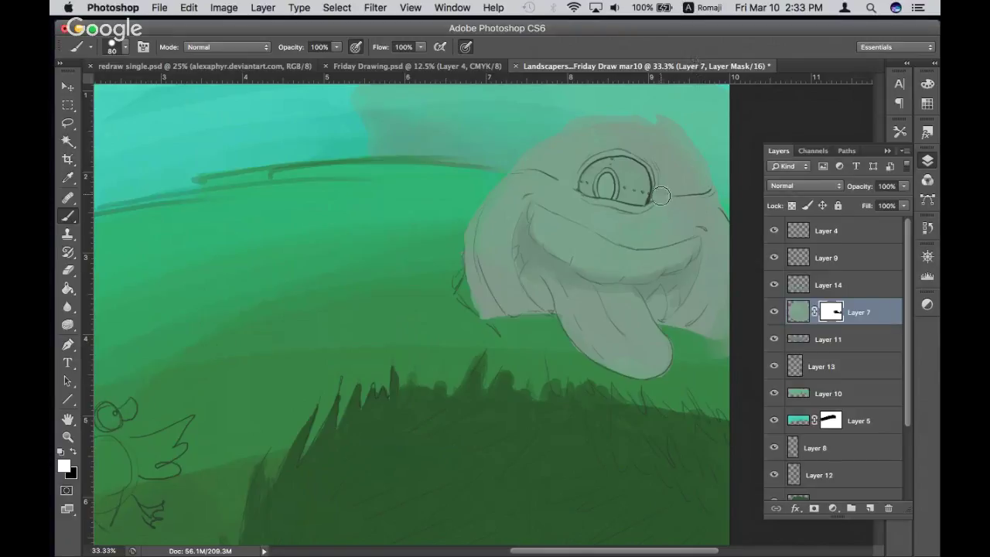
{"action": "left_click", "coordinate": [799, 285]}
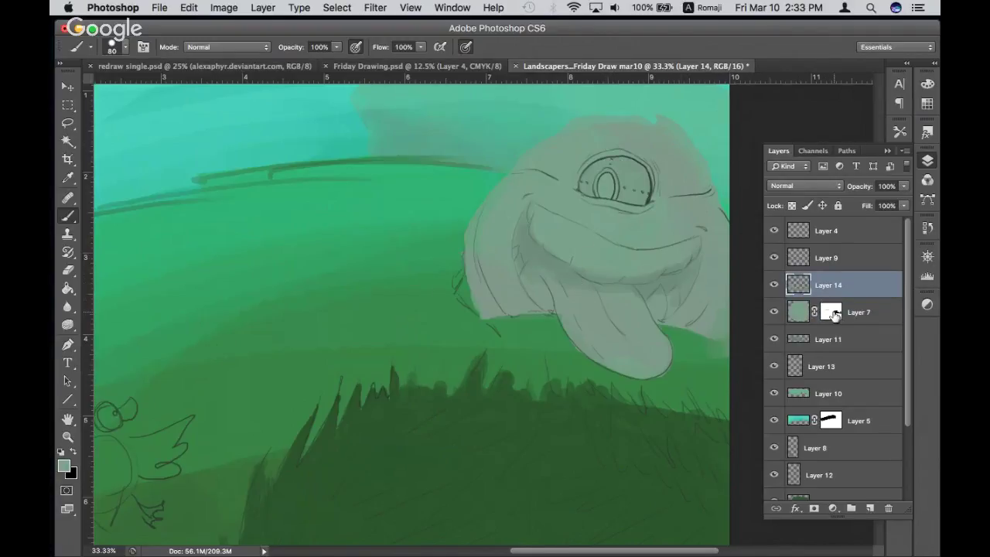
Copy all of Layer 7 and add a white layer mask to Layer 14, viewing the mask
{"action": "left_click", "coordinate": [790, 310]}
{"action": "key", "text": "super+a"}
{"action": "key", "text": "super+c"}
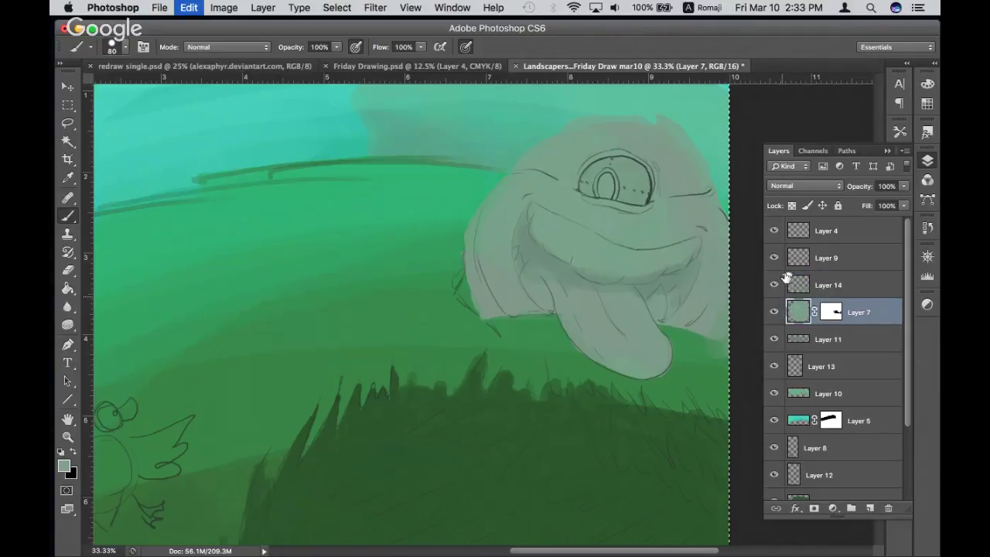
{"action": "left_click", "coordinate": [804, 285]}
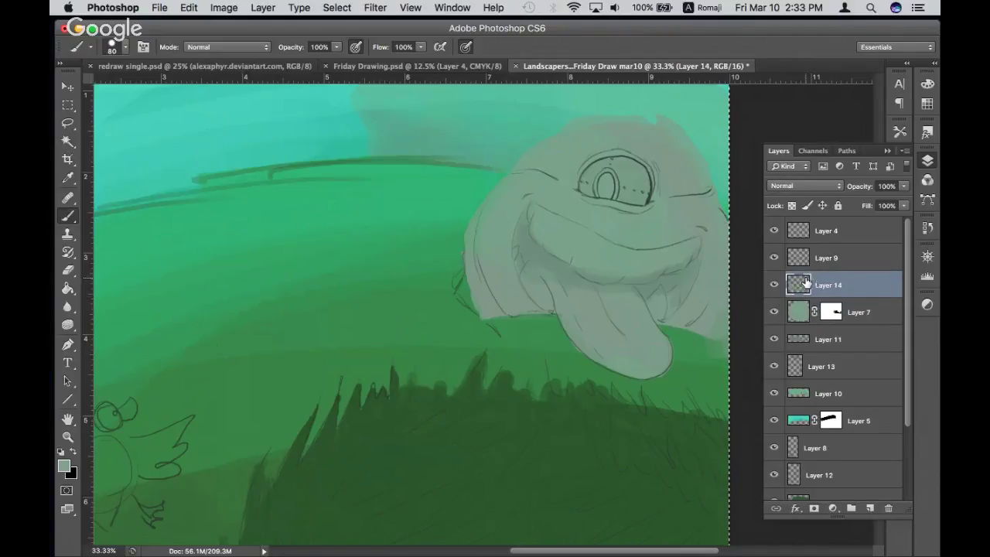
{"action": "left_click", "coordinate": [813, 508]}
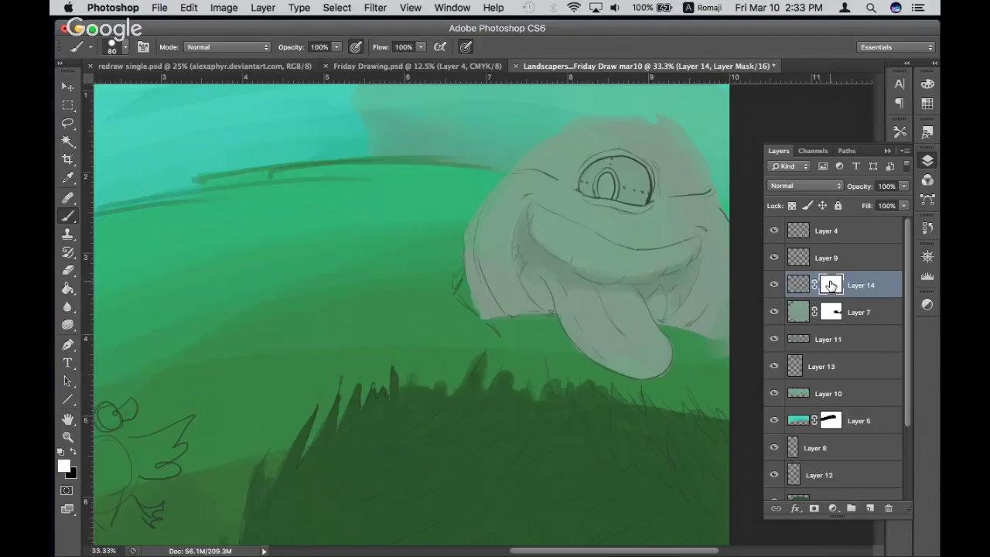
{"action": "left_click", "coordinate": [829, 286], "text": "alt"}
Paste Layer 7's grey head shape into Layer 14's mask
{"action": "key", "text": "super+v"}
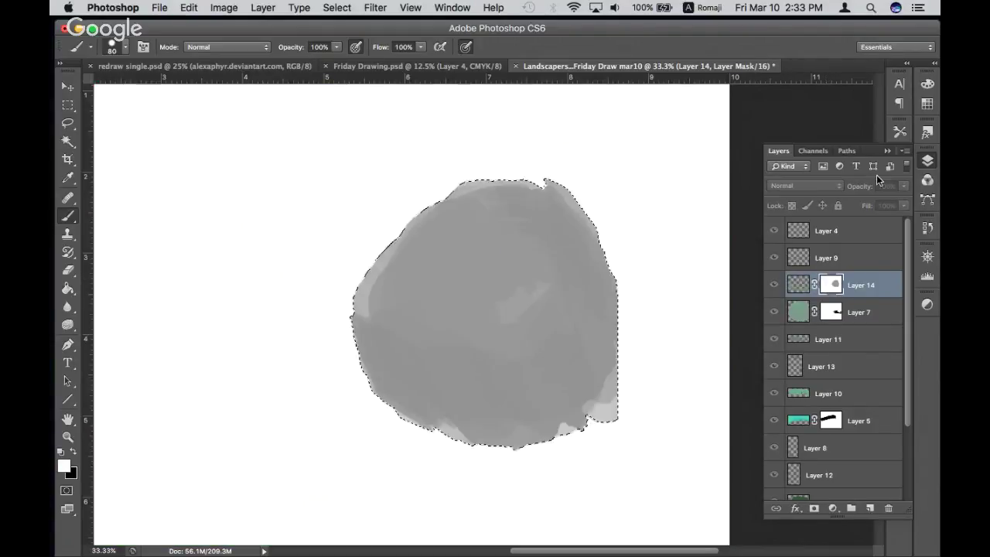
{"action": "key", "text": "super+h"}
{"action": "key", "text": "super+minus"}
{"action": "key", "text": "Delete"}
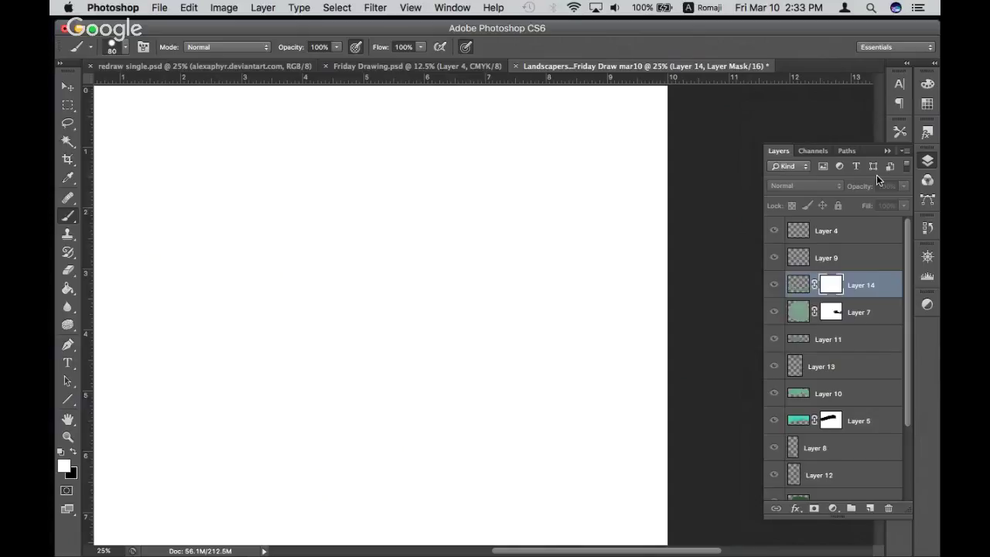
{"action": "key", "text": "super+z"}
{"action": "key", "text": "super+minus"}
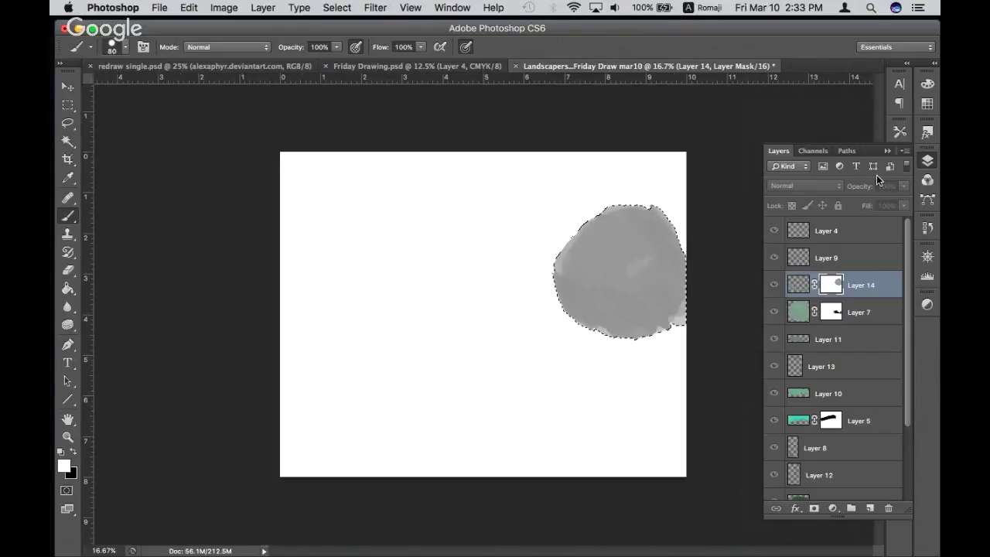
Fill the pasted grey blob solid black with the Paint Bucket and brush its edges black
{"action": "key", "text": "g"}
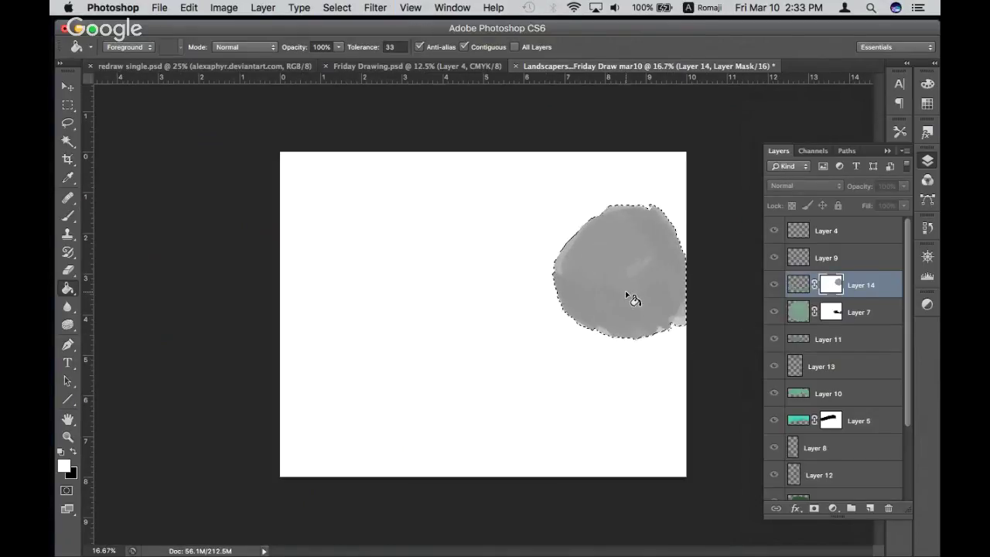
{"action": "key", "text": "x"}
{"action": "left_click", "coordinate": [640, 263]}
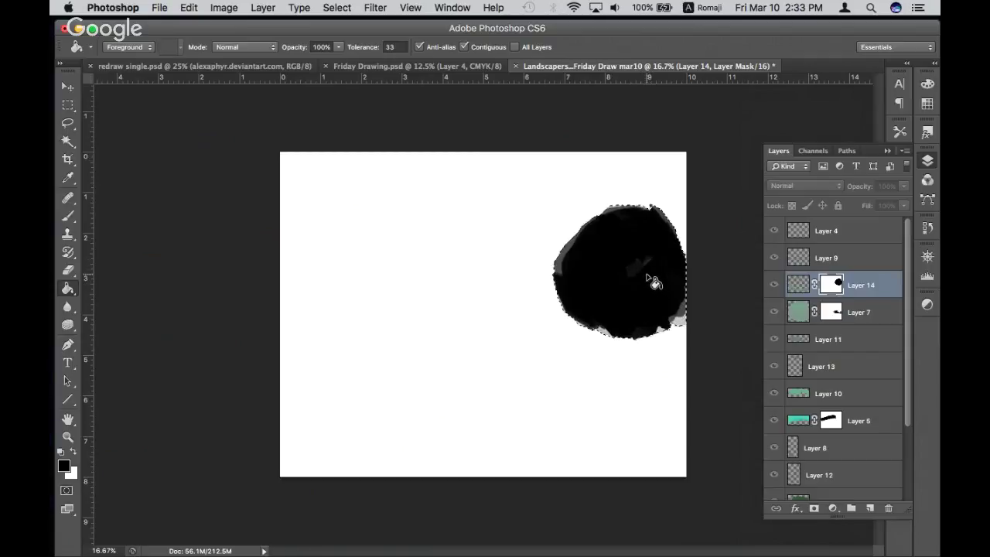
{"action": "key", "text": "b"}
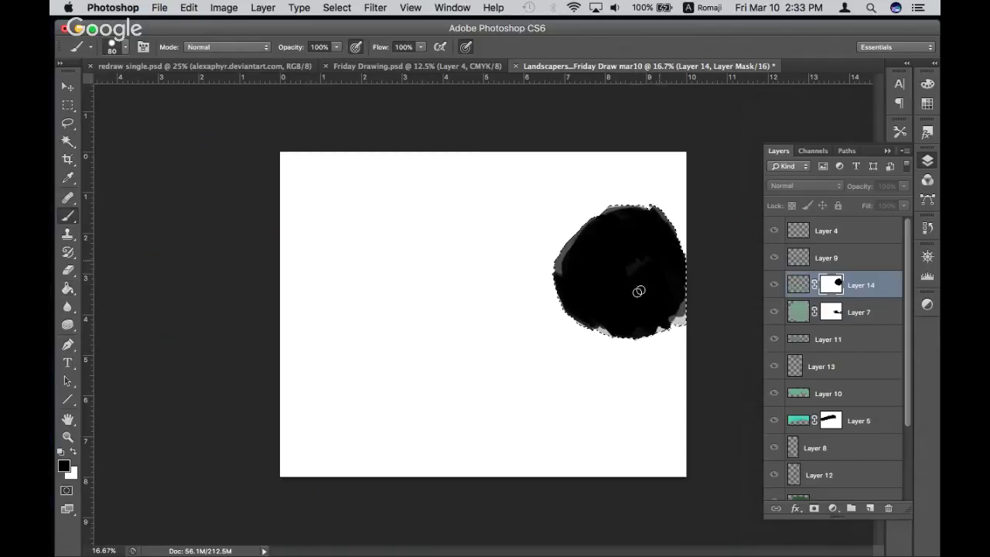
{"action": "left_click_drag", "start_coordinate": [685, 286], "coordinate": [680, 316]}
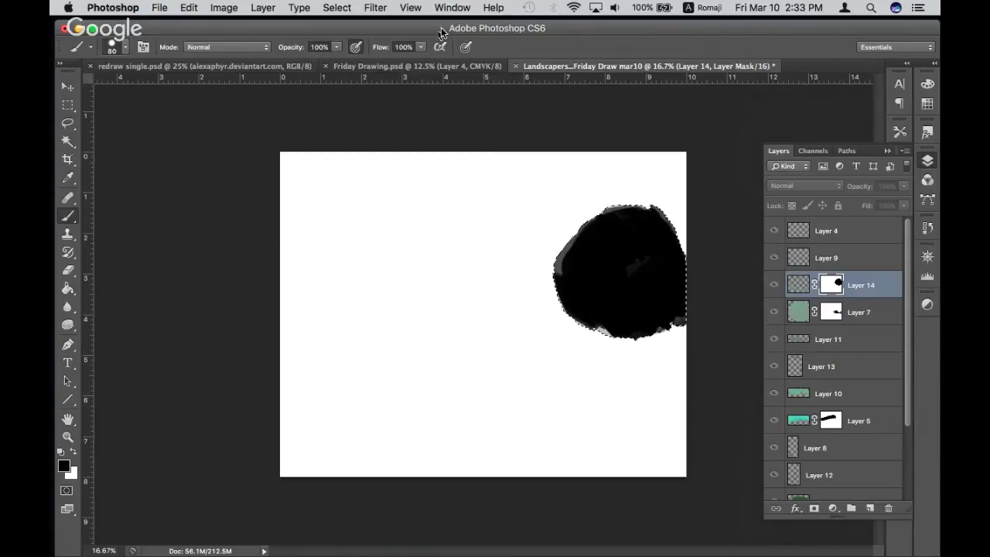
{"action": "left_click_drag", "start_coordinate": [554, 286], "coordinate": [568, 241]}
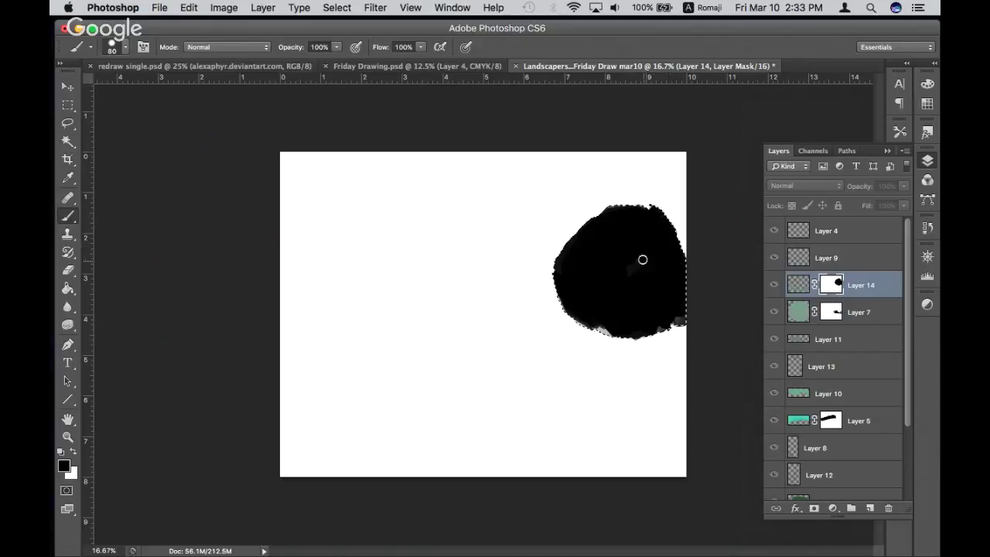
{"action": "mouse_move", "coordinate": [608, 328]}
{"action": "left_mouse_down"}
{"action": "mouse_move", "coordinate": [585, 324]}
{"action": "mouse_move", "coordinate": [595, 330]}
{"action": "left_mouse_up"}
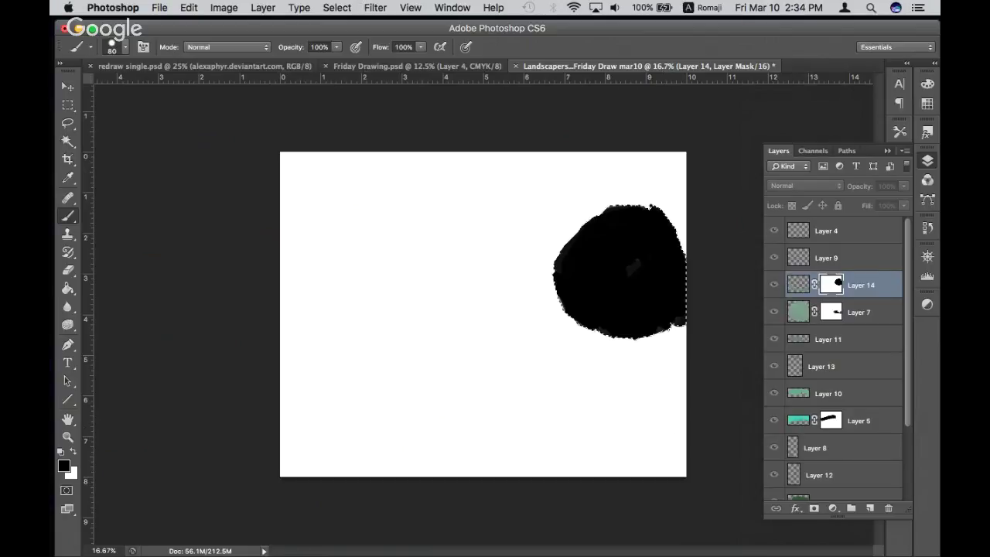
{"action": "key", "text": "F7"}
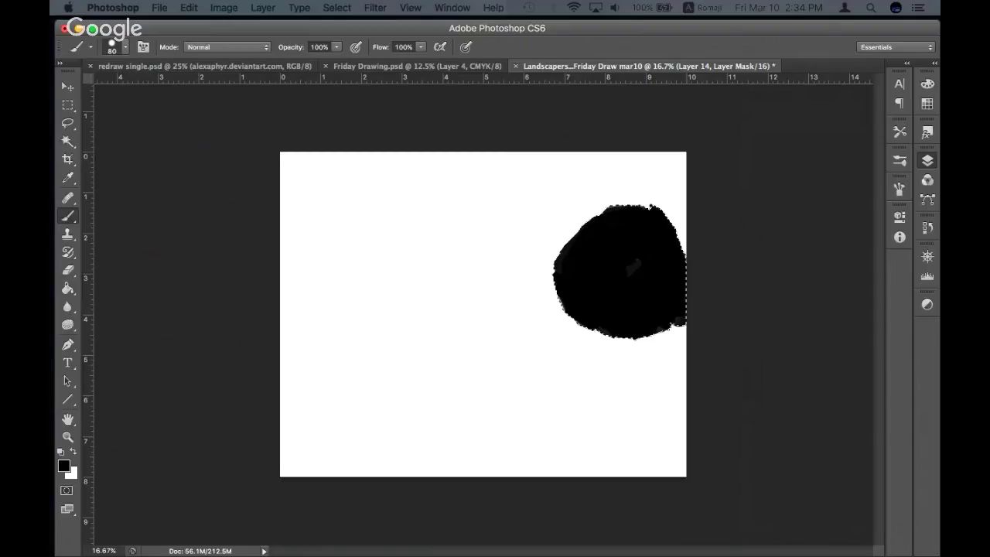
{"action": "key", "text": "Tab"}
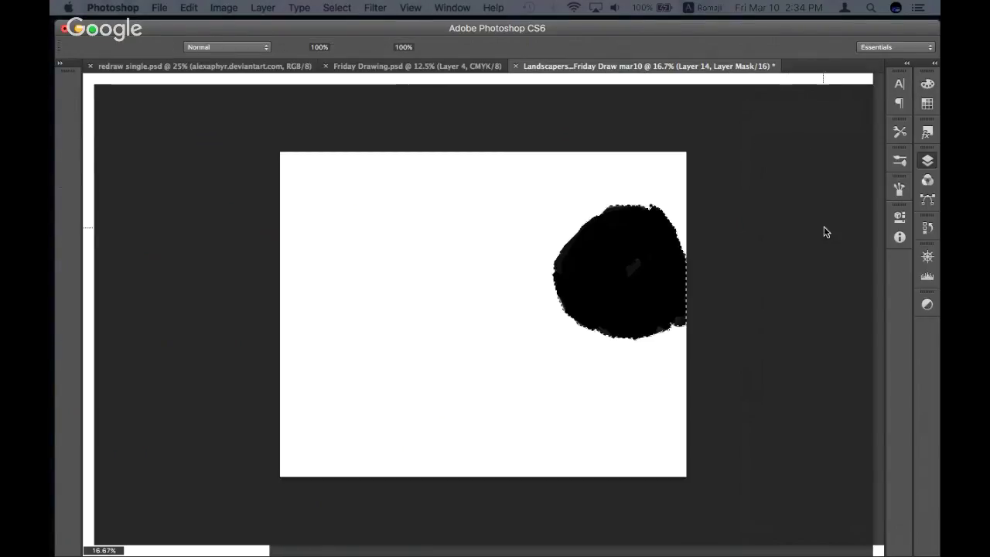
{"action": "key", "text": "F7"}
{"action": "key", "text": "Tab"}
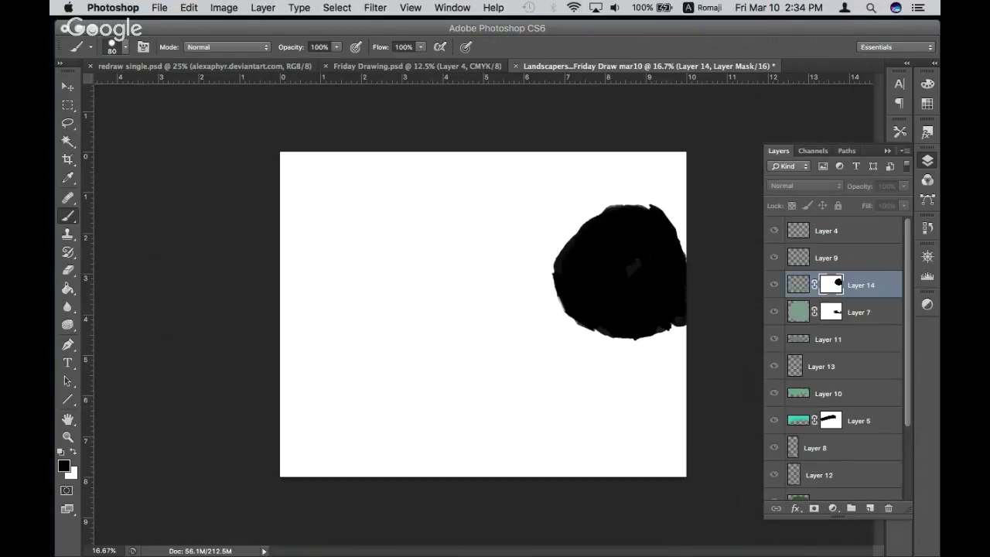
Hide the Layers panel with F7, leaving Layer 14's black-blob mask on screen
{"action": "key", "text": "F7"}
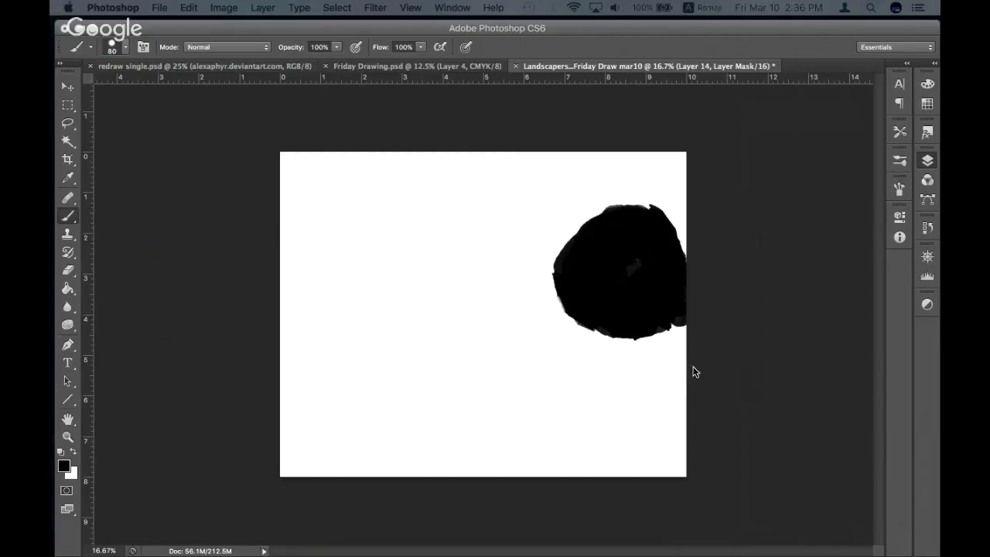
Invert Layer 14's mask so only the head area shows, then return to the full-colour painting
{"action": "key", "text": "F7"}
{"action": "key", "text": "Delete"}
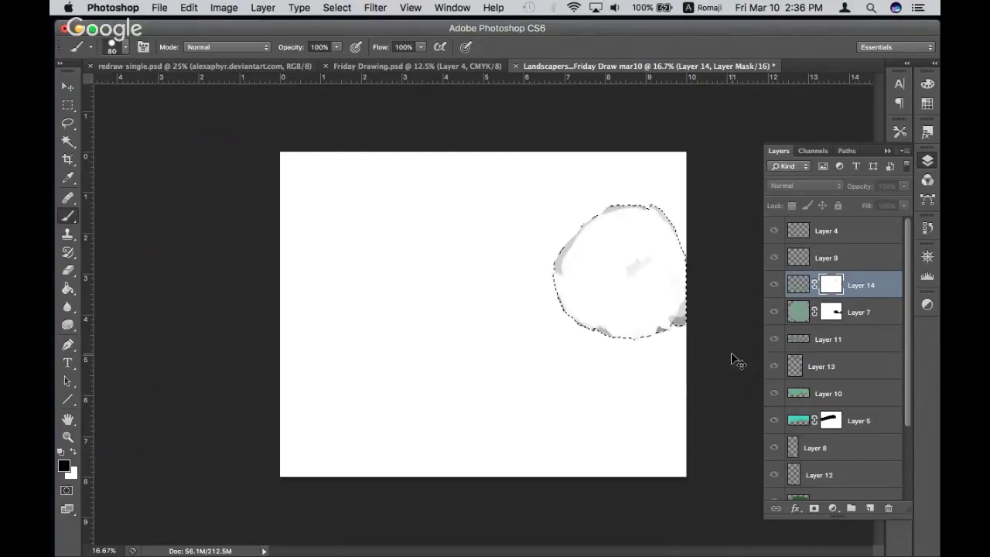
{"action": "key", "text": "ctrl+z"}
{"action": "key", "text": "ctrl+i"}
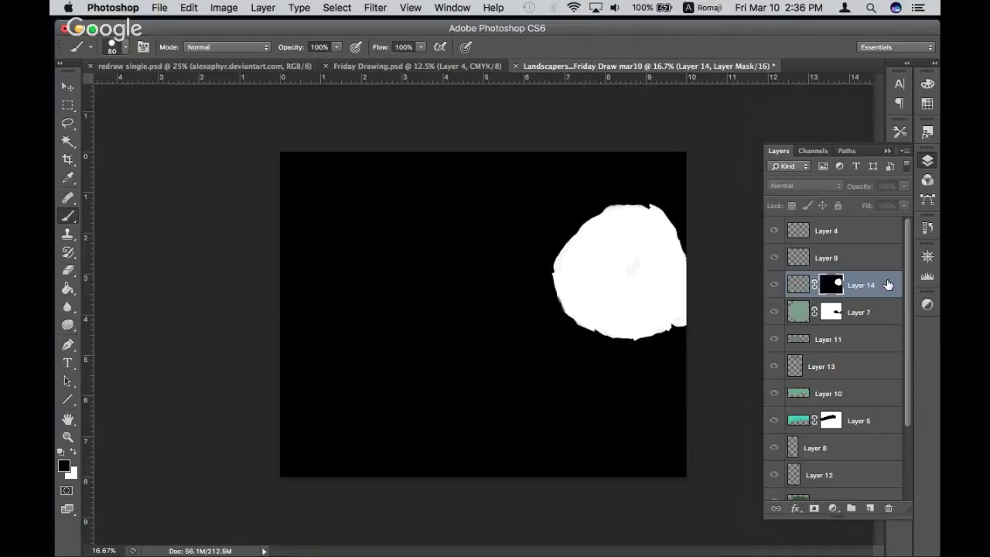
{"action": "left_click", "coordinate": [796, 283]}
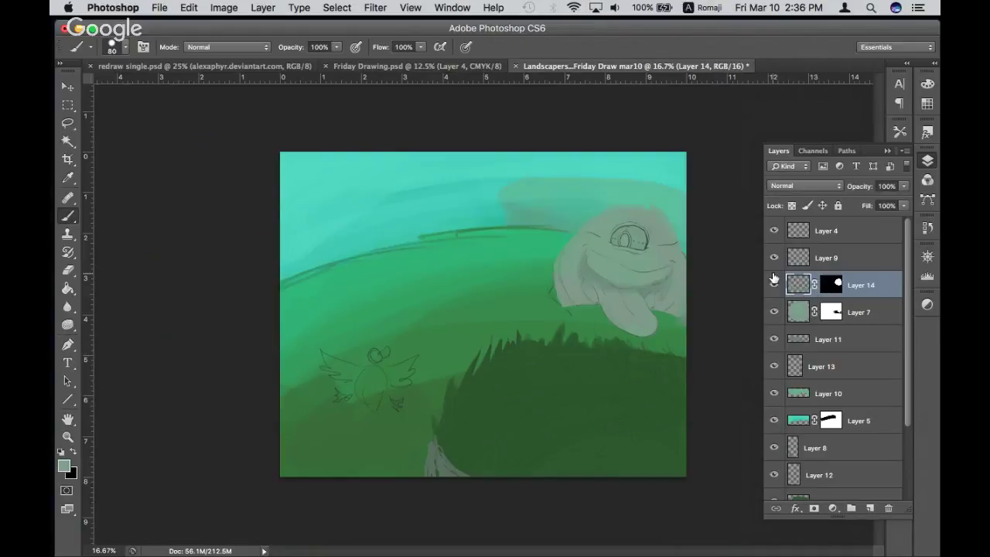
{"action": "key", "text": "ctrl+plus"}
{"action": "key", "text": "ctrl+plus"}
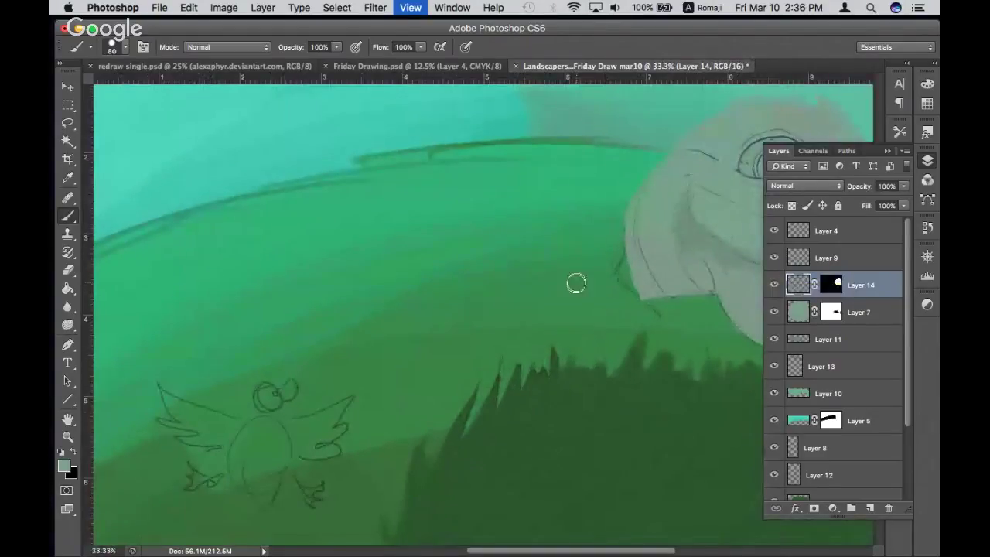
{"action": "scroll", "coordinate": [576, 283], "scroll_direction": "right", "scroll_amount": 5}
{"action": "scroll", "coordinate": [576, 283], "scroll_direction": "up", "scroll_amount": 3}
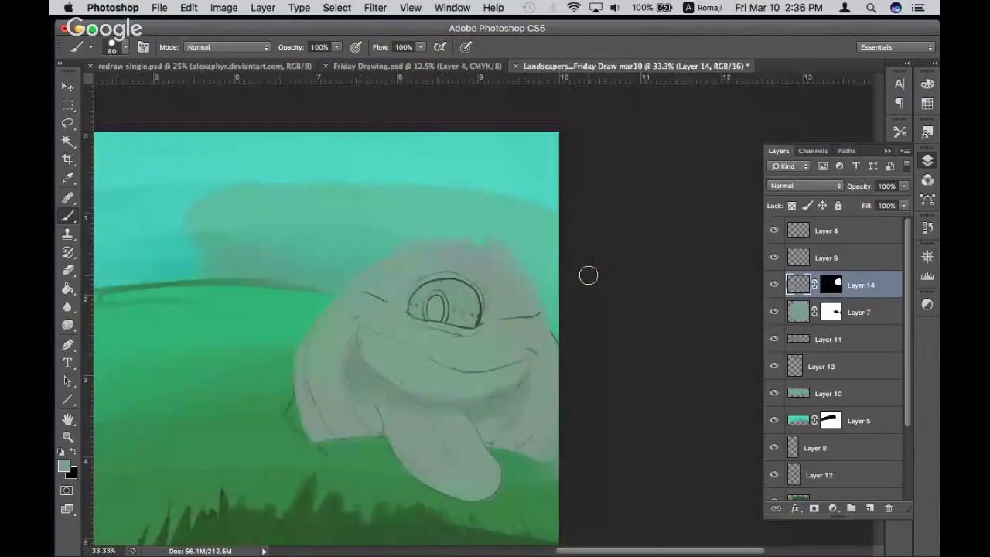
{"action": "left_click_drag", "start_coordinate": [503, 248], "coordinate": [511, 259]}
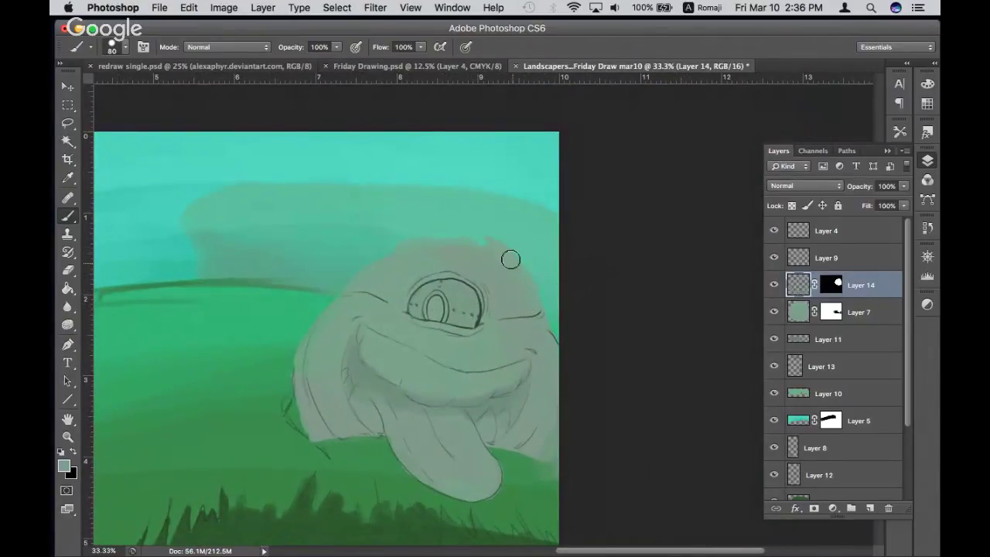
{"action": "key", "text": "ctrl+z"}
Pick duller grey-green colours and paint grey strokes along the head's upper right
{"action": "key", "text": "z"}
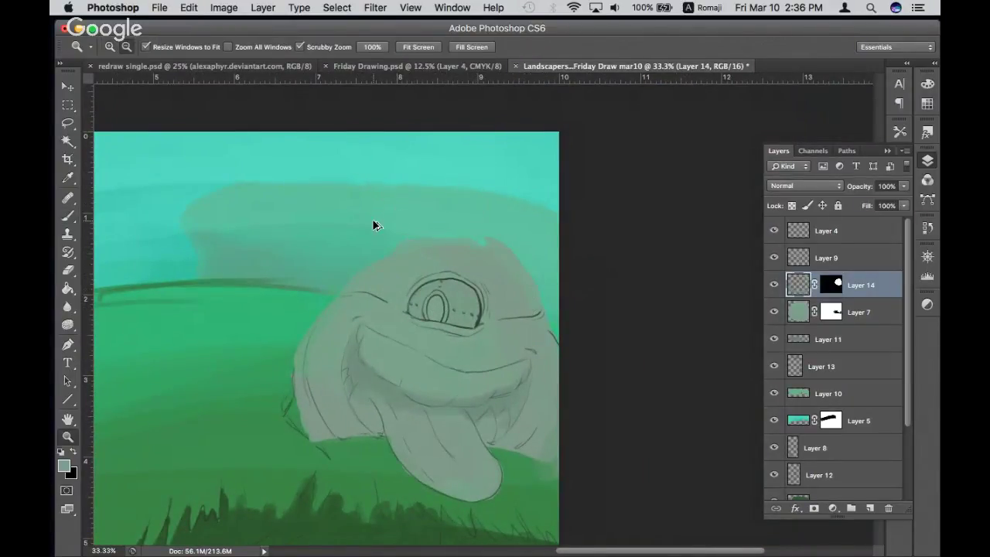
{"action": "left_click", "coordinate": [64, 466]}
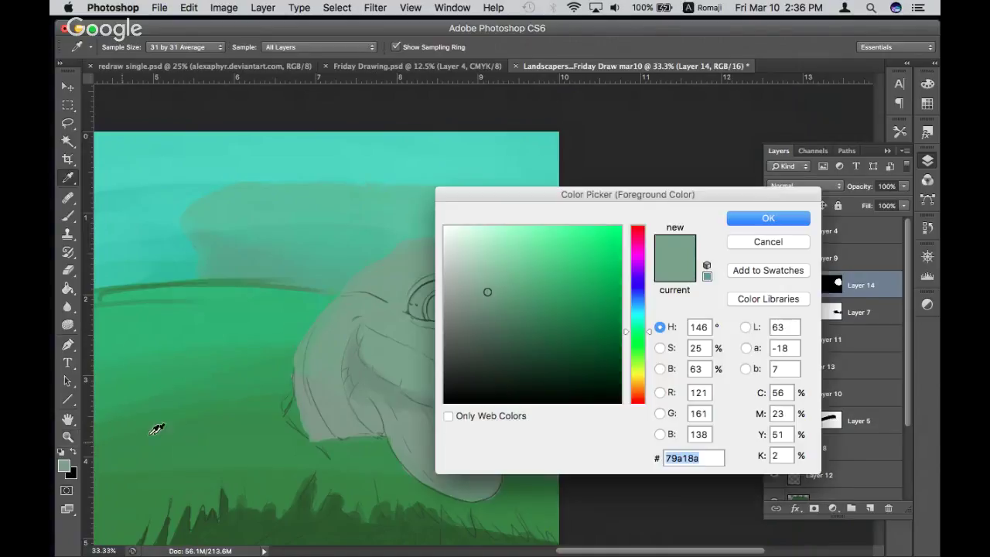
{"action": "left_click", "coordinate": [468, 284]}
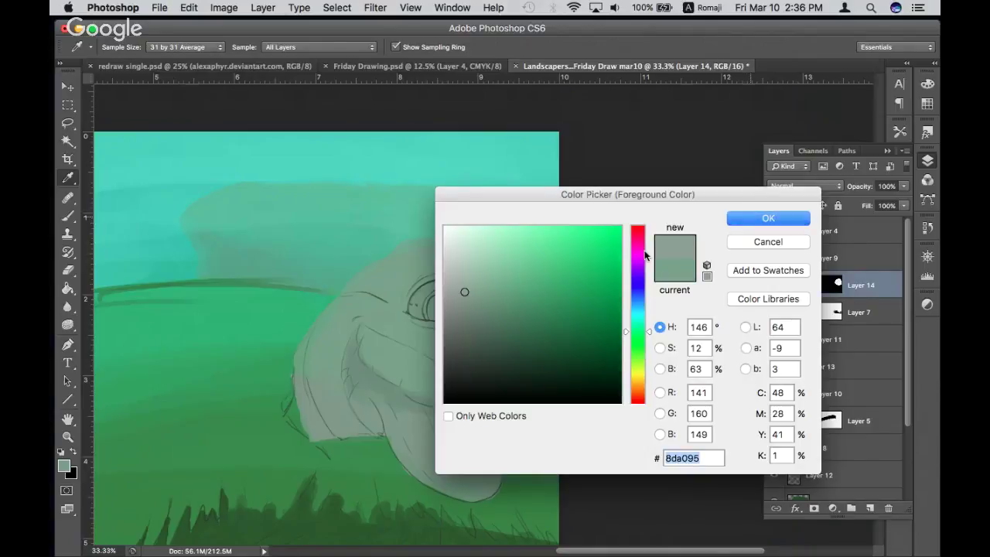
{"action": "key", "text": "Return"}
{"action": "key", "text": "b"}
{"action": "left_click_drag", "start_coordinate": [540, 308], "coordinate": [520, 275]}
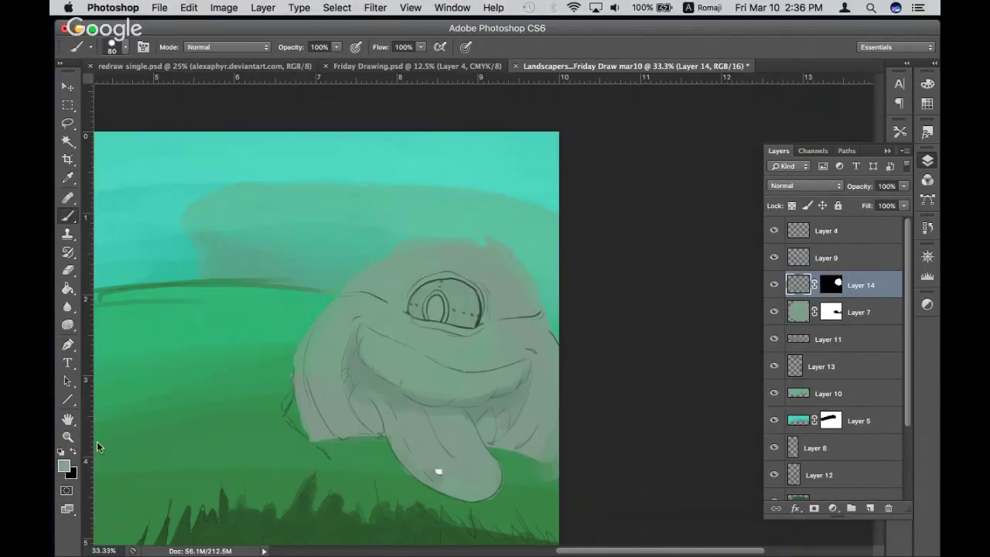
{"action": "left_click", "coordinate": [63, 464]}
{"action": "left_click", "coordinate": [464, 316]}
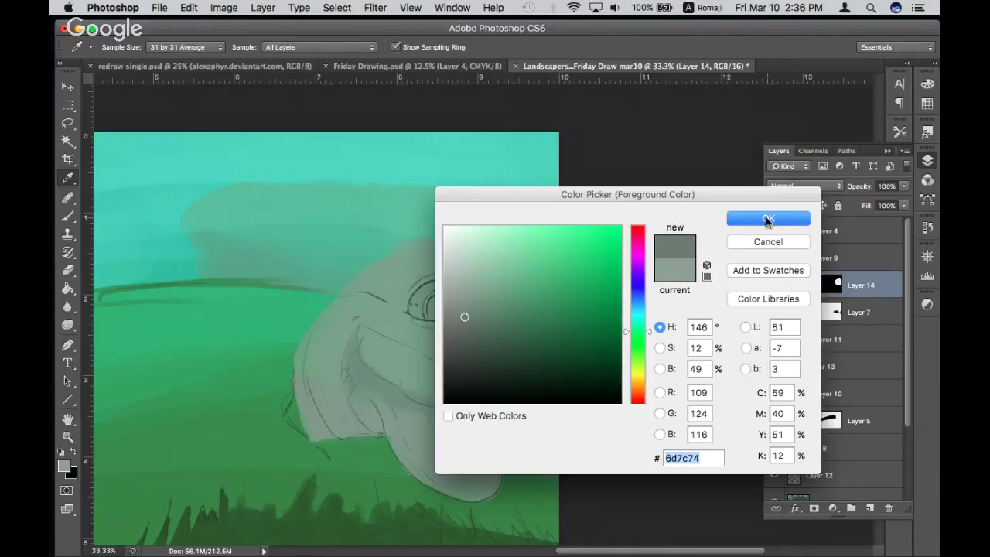
{"action": "left_click", "coordinate": [766, 219]}
{"action": "key", "text": "b"}
{"action": "left_click_drag", "start_coordinate": [489, 240], "coordinate": [532, 290]}
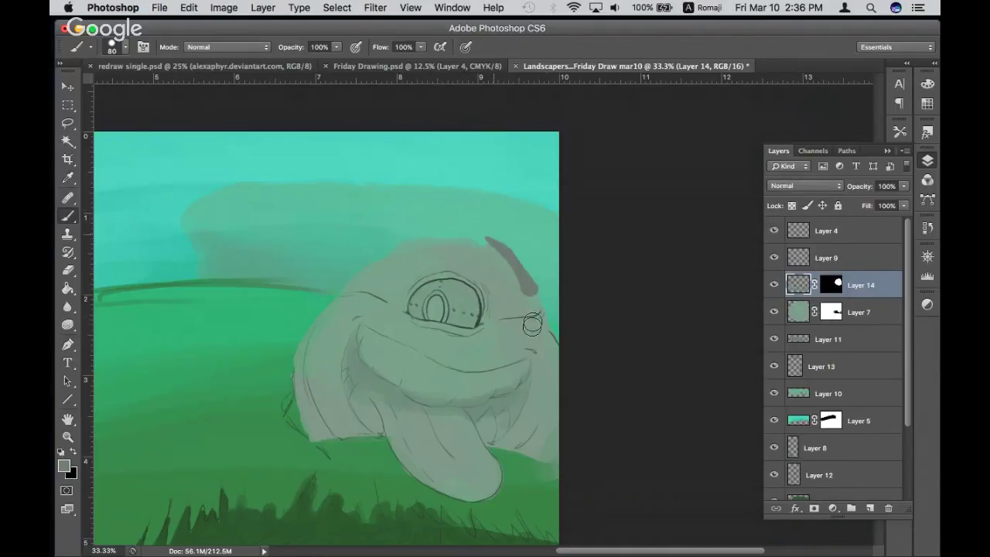
{"action": "key", "text": "ctrl+z"}
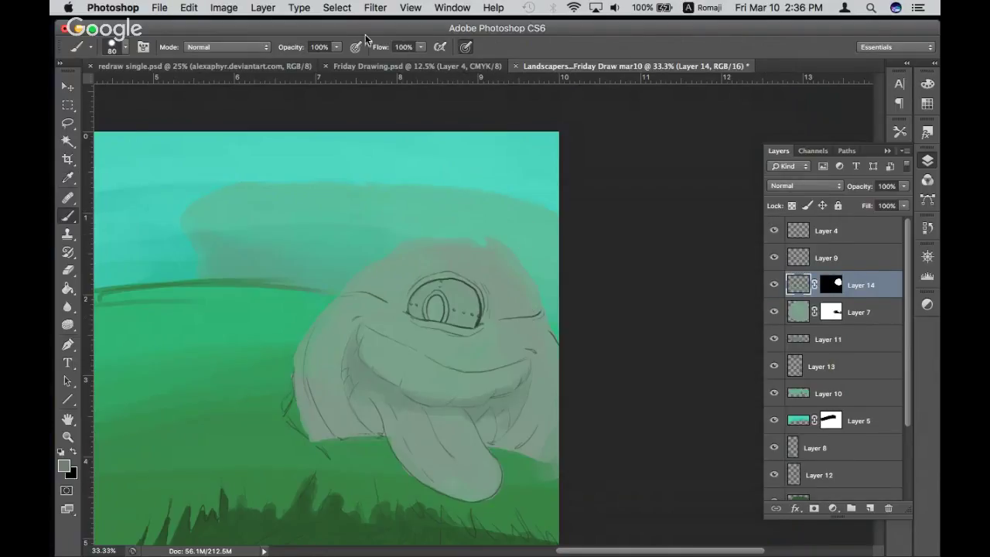
{"action": "left_click_drag", "start_coordinate": [504, 248], "coordinate": [524, 312]}
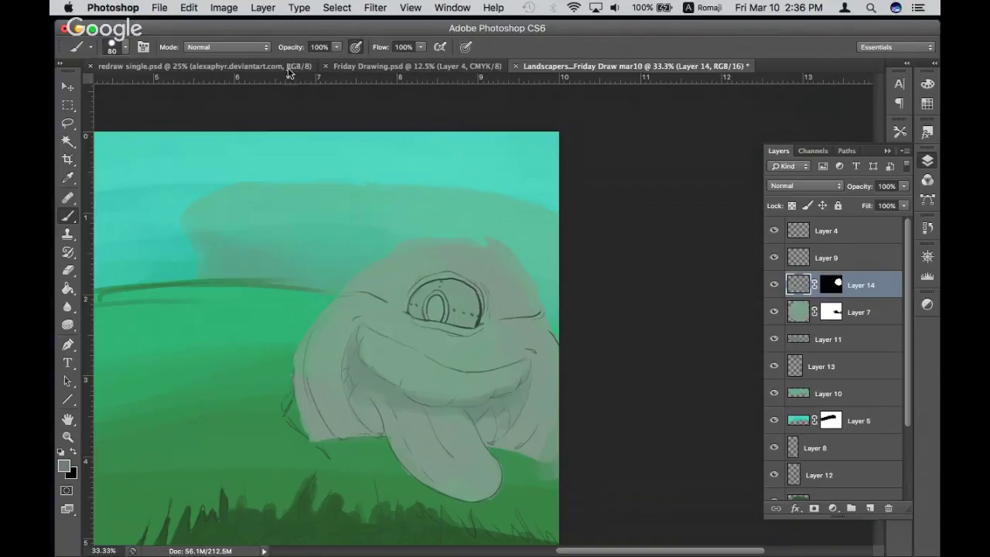
Switch to a textured bristle brush tip and brush faint hatched strokes on the head and chin
{"action": "left_click", "coordinate": [124, 47]}
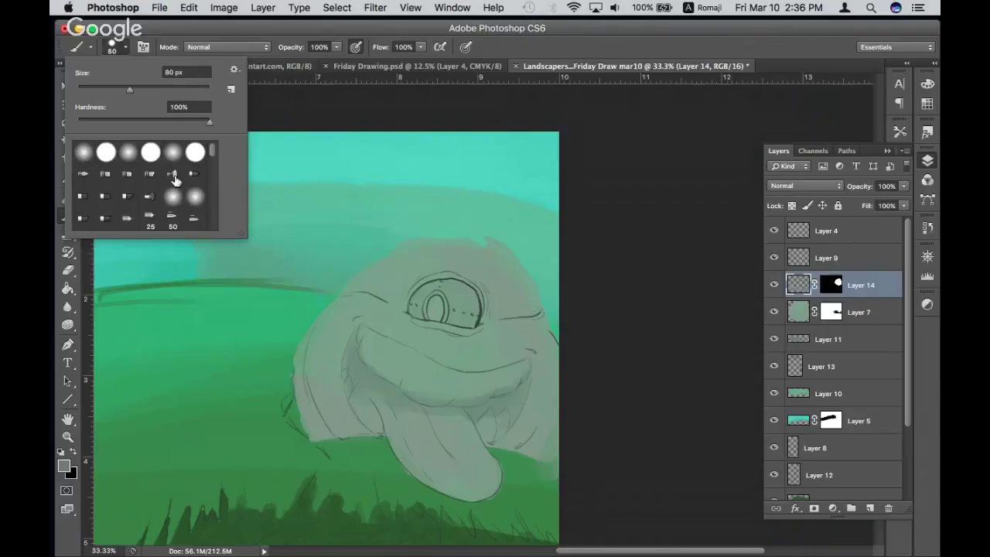
{"action": "left_click", "coordinate": [127, 197]}
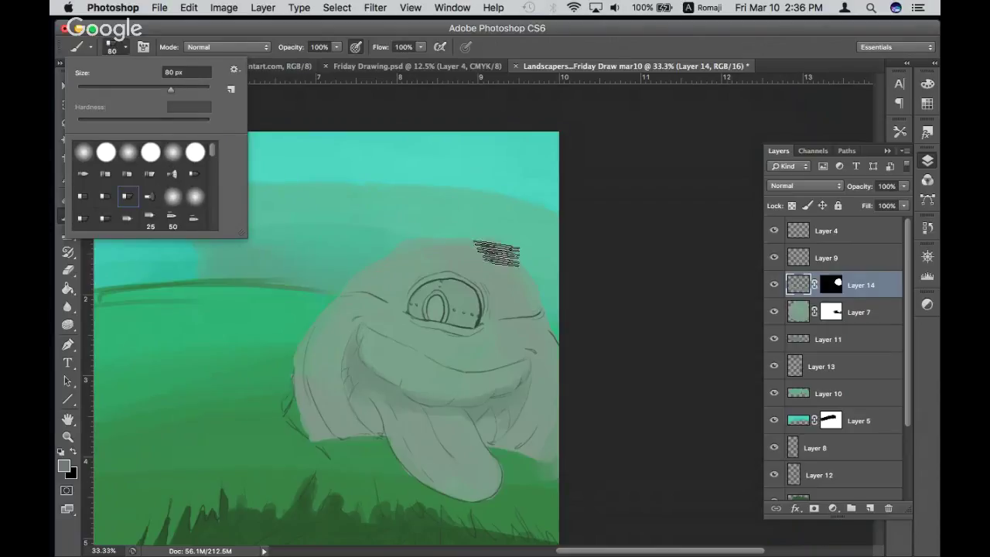
{"action": "left_click", "coordinate": [495, 253]}
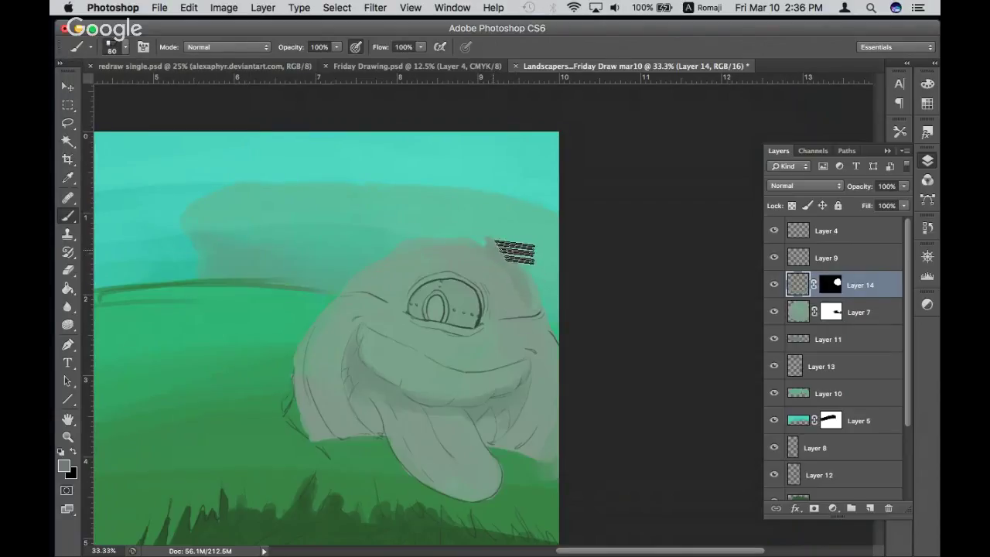
{"action": "left_click", "coordinate": [514, 251]}
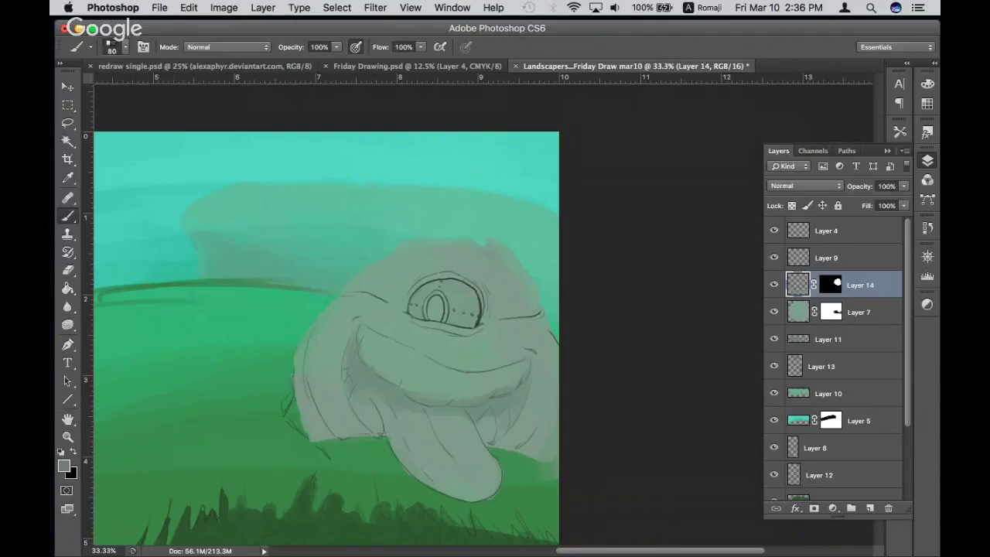
{"action": "key", "text": "F7"}
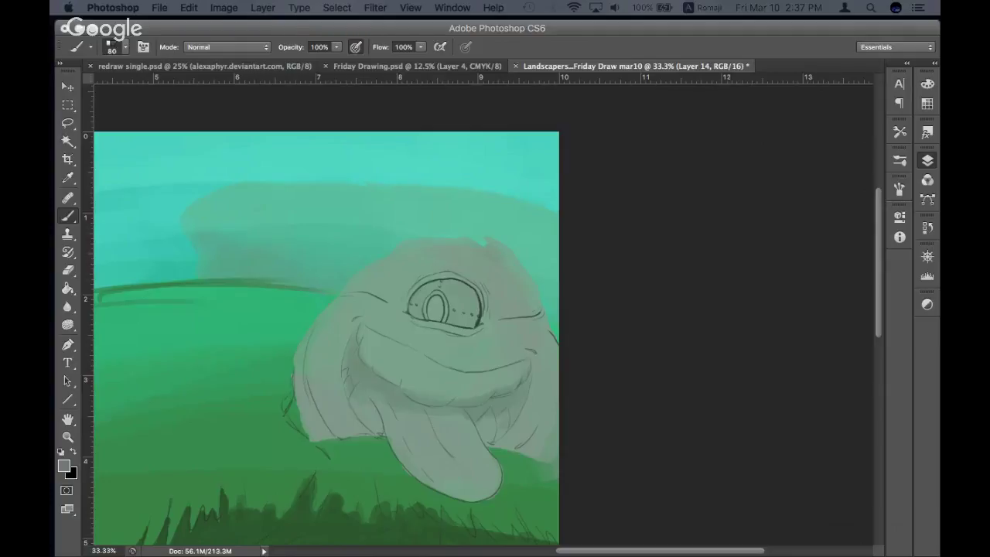
{"action": "key", "text": "F7"}
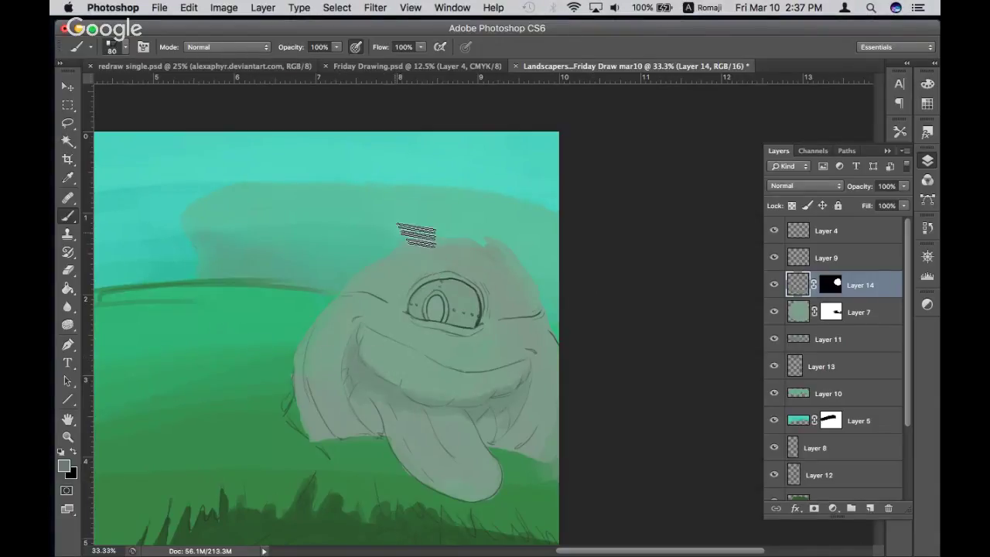
{"action": "left_click_drag", "start_coordinate": [440, 238], "coordinate": [531, 268]}
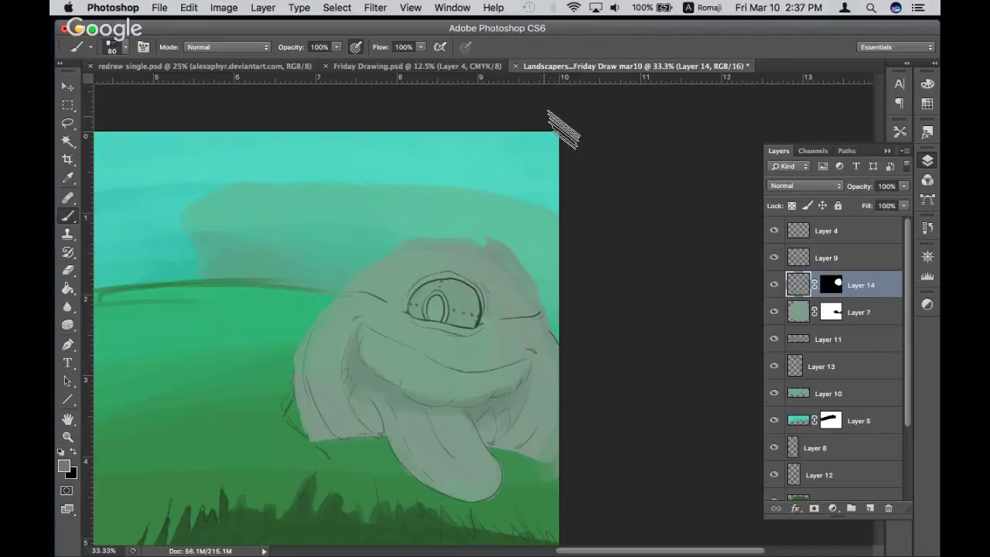
{"action": "key", "text": "super+z"}
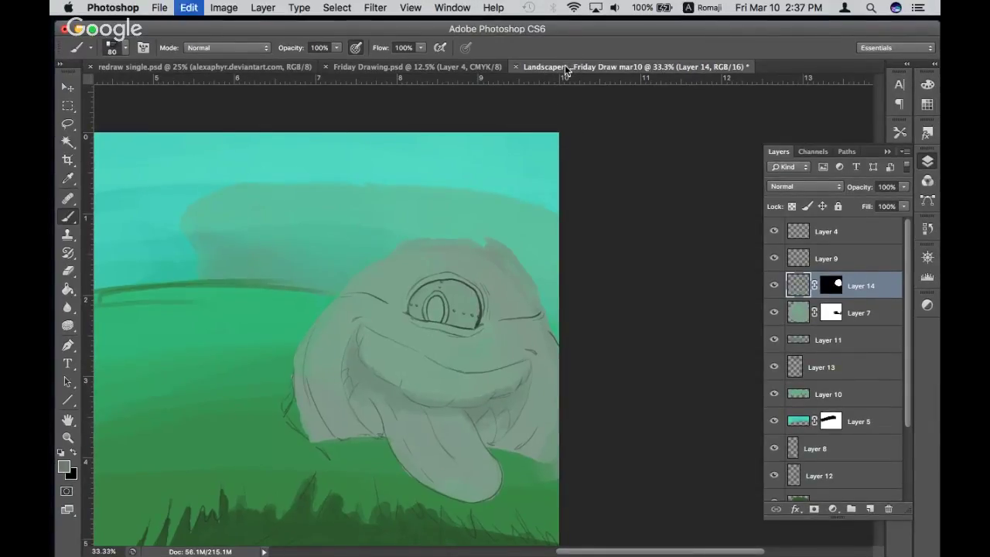
{"action": "key", "text": "super+z"}
{"action": "key", "text": "super+z"}
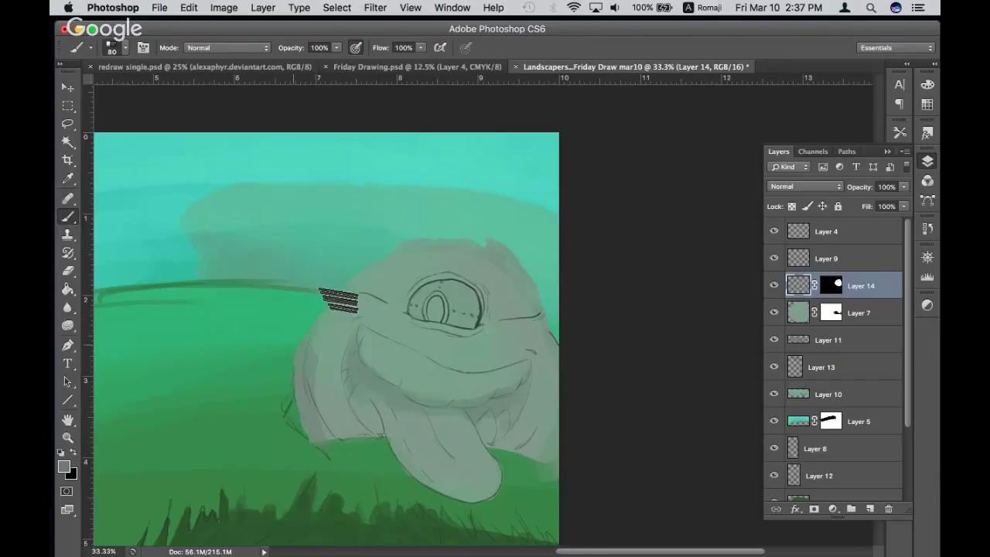
{"action": "left_click", "coordinate": [419, 409]}
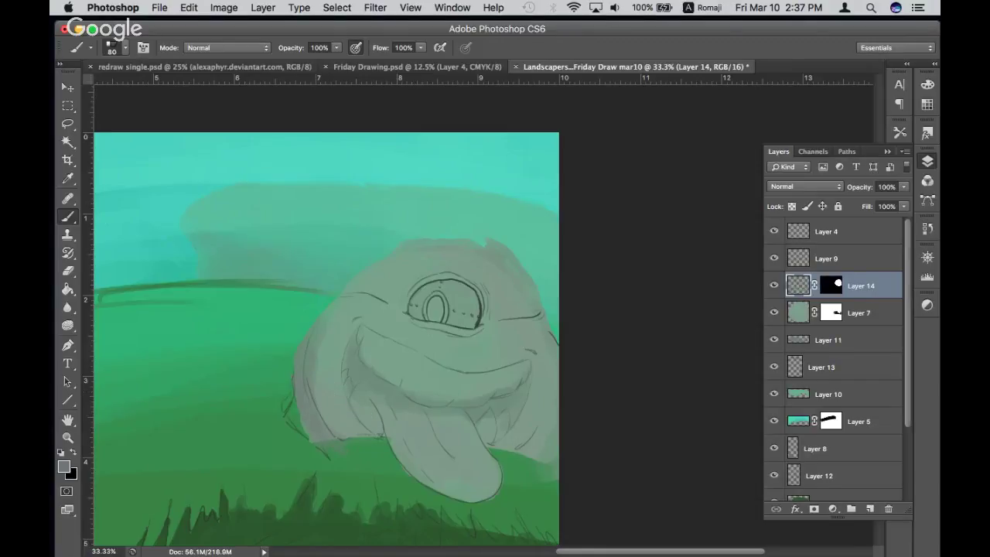
{"action": "key", "text": "F7"}
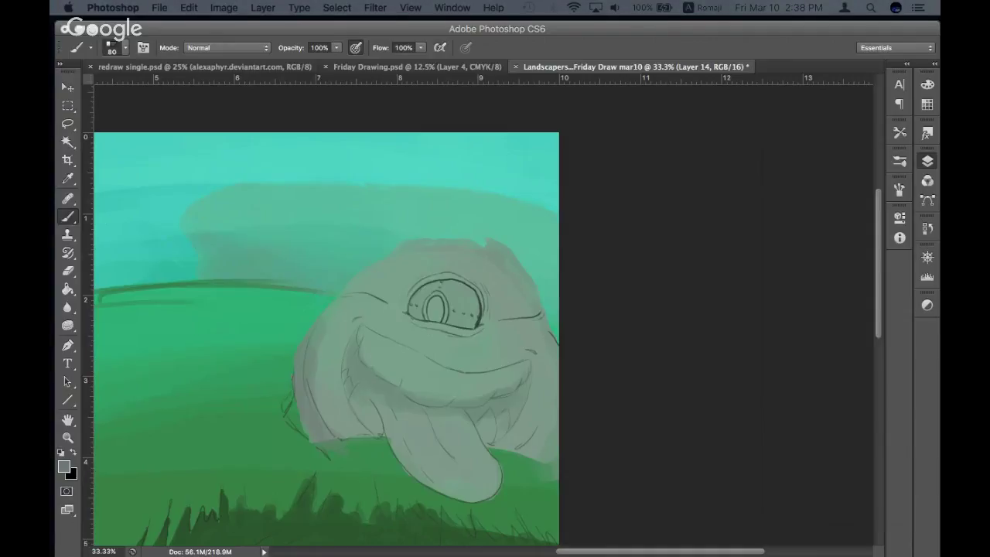
Zoom out to the whole landscape and back in on the creature's face
{"action": "key", "text": "F7"}
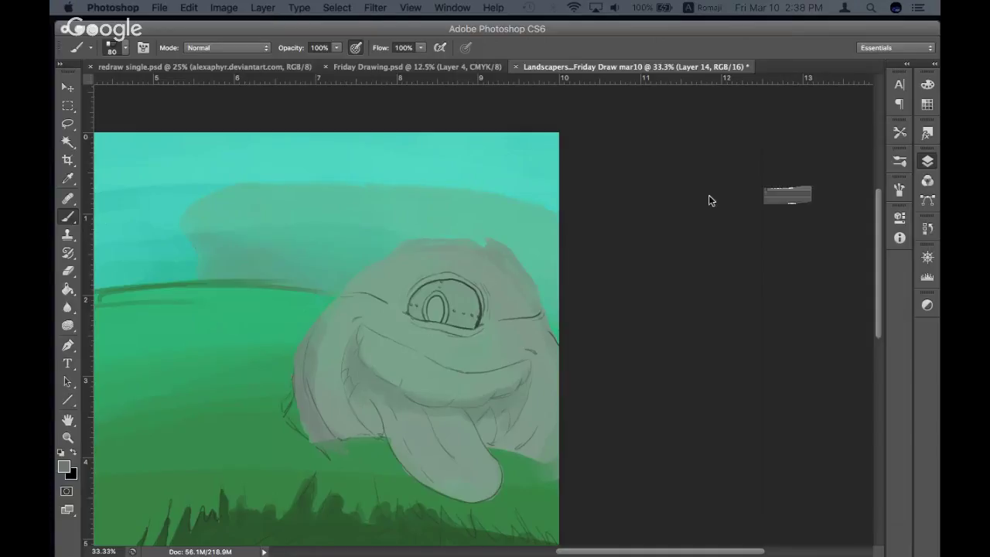
{"action": "scroll", "coordinate": [709, 201], "scroll_direction": "left", "scroll_amount": 3}
{"action": "scroll", "coordinate": [708, 201], "scroll_direction": "down", "scroll_amount": 2}
{"action": "key", "text": "super+minus"}
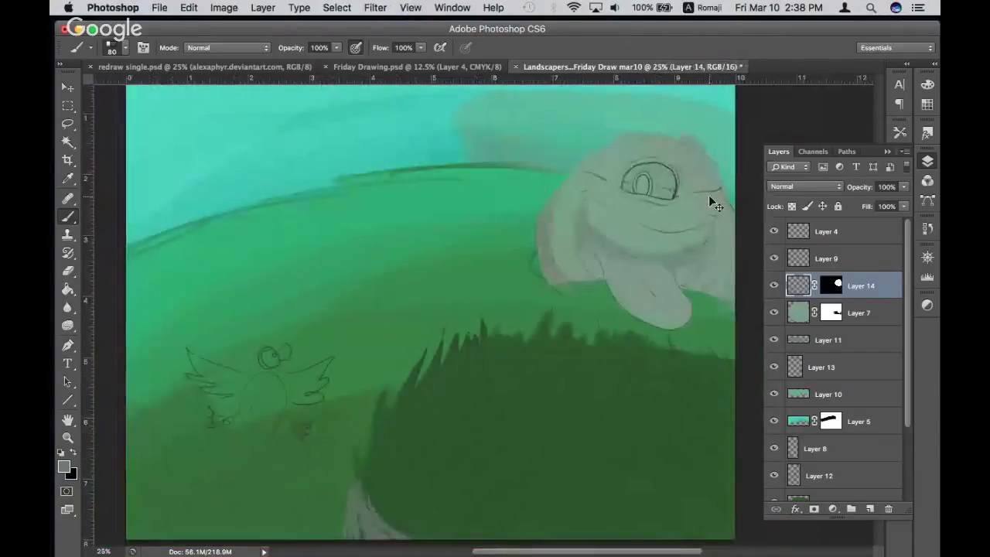
{"action": "key", "text": "super+minus"}
{"action": "key", "text": "super+plus"}
{"action": "key", "text": "super+plus"}
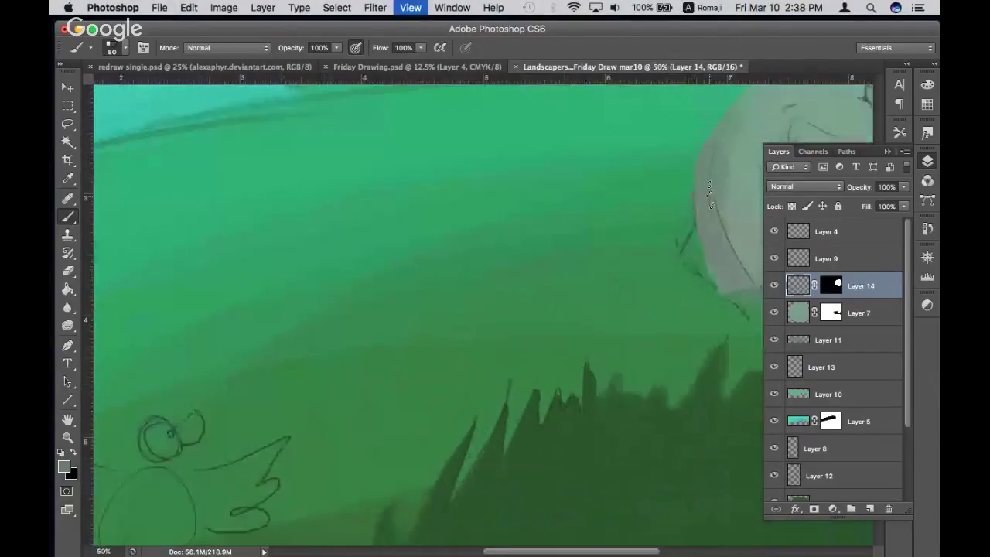
{"action": "key", "text": "super+plus"}
{"action": "scroll", "coordinate": [709, 194], "scroll_direction": "up", "scroll_amount": 1}
{"action": "scroll", "coordinate": [709, 193], "scroll_direction": "right", "scroll_amount": 1}
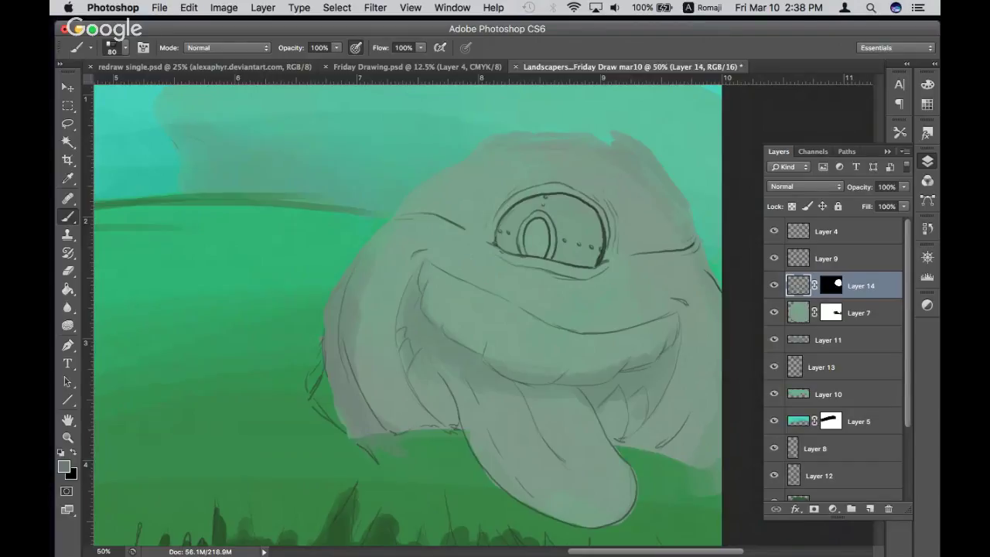
{"action": "key", "text": "F7"}
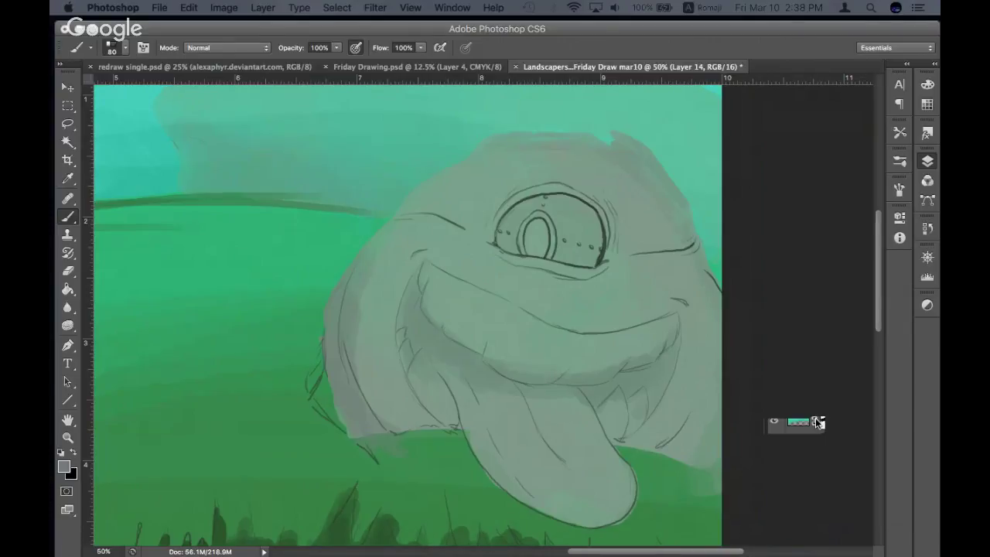
{"action": "key", "text": "F7"}
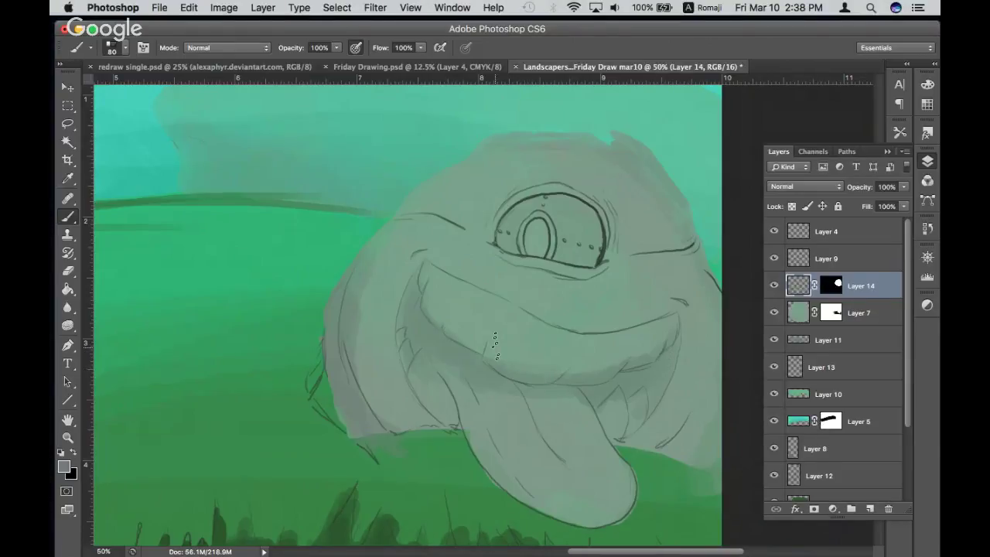
Shrink the hatch brush from 80 to 20 with the [ key
{"action": "key", "text": "bracketleft"}
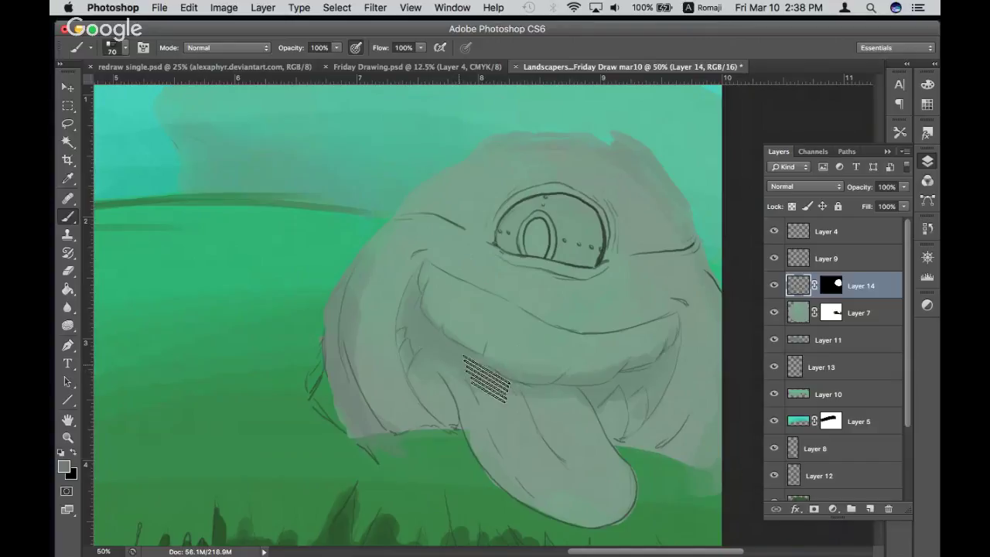
{"action": "key", "text": "bracketleft"}
{"action": "key", "text": "bracketleft"}
{"action": "key", "text": "bracketleft"}
{"action": "key", "text": "bracketleft"}
{"action": "key", "text": "bracketleft"}
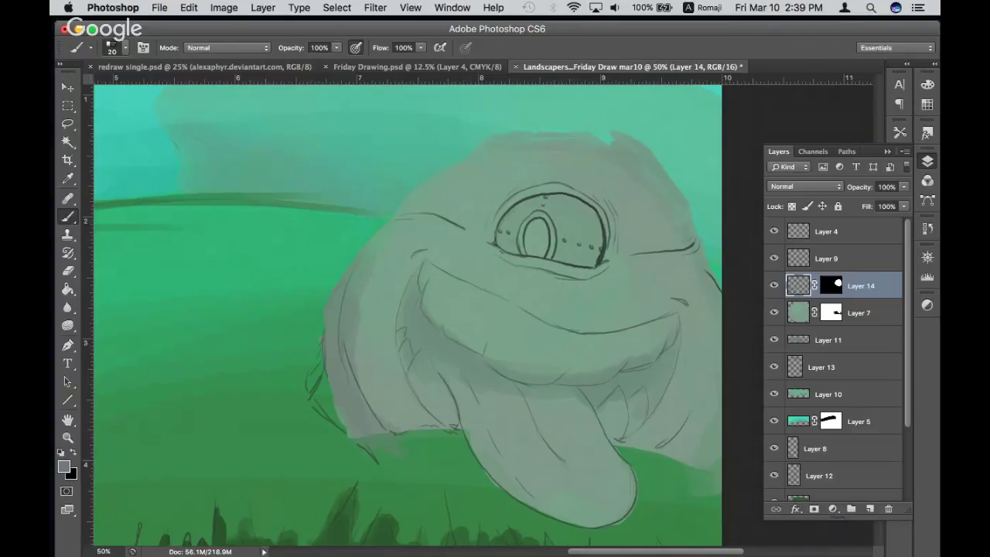
{"action": "key", "text": "F7"}
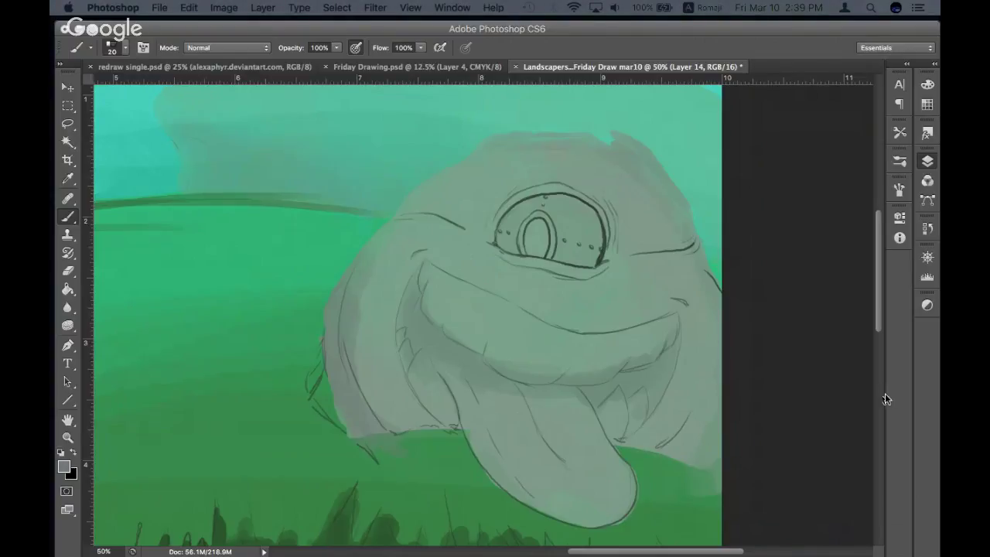
{"action": "key", "text": "F7"}
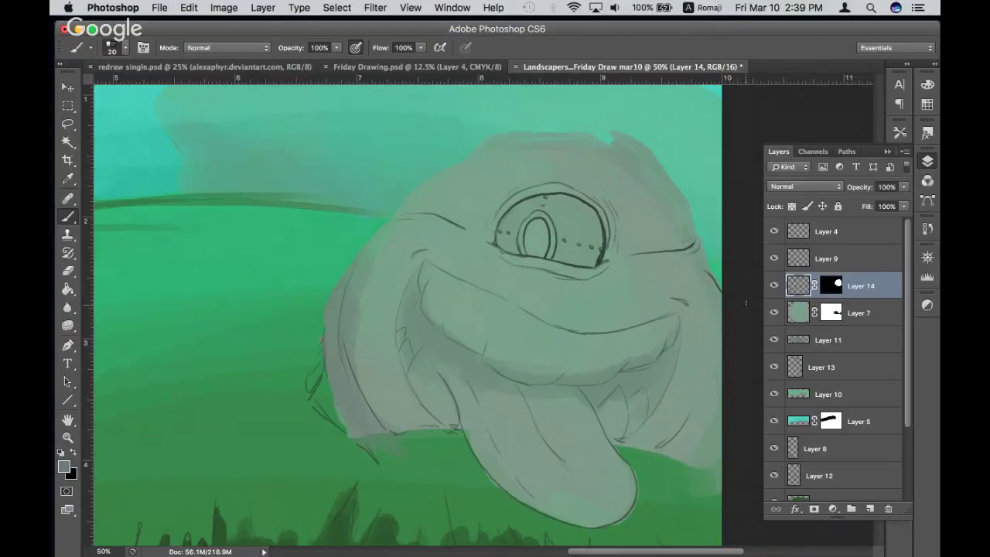
{"action": "scroll", "coordinate": [746, 304], "scroll_direction": "up", "scroll_amount": 3}
Choose a teal foreground colour and paint the eye's inner oval as a teal iris
{"action": "key", "text": "super+minus"}
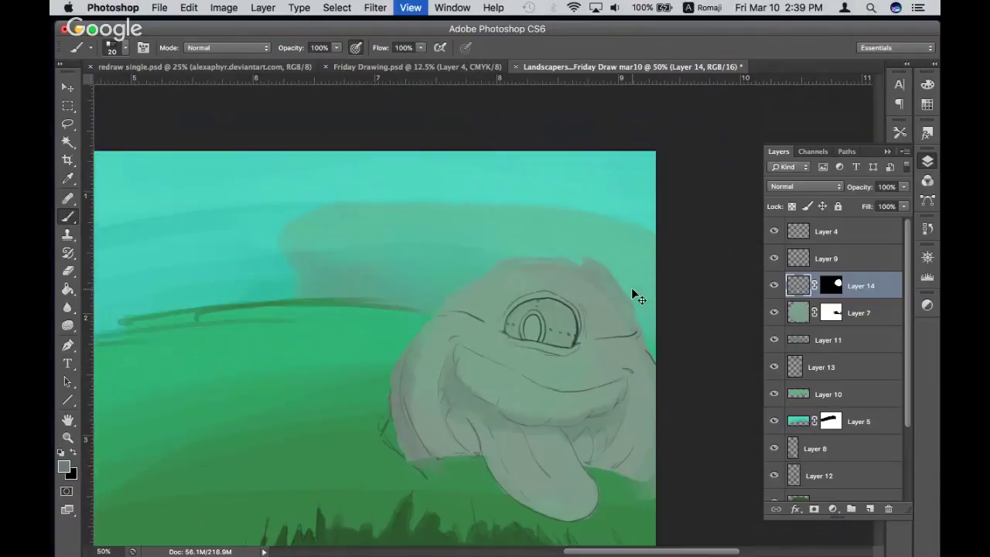
{"action": "key", "text": "super+plus"}
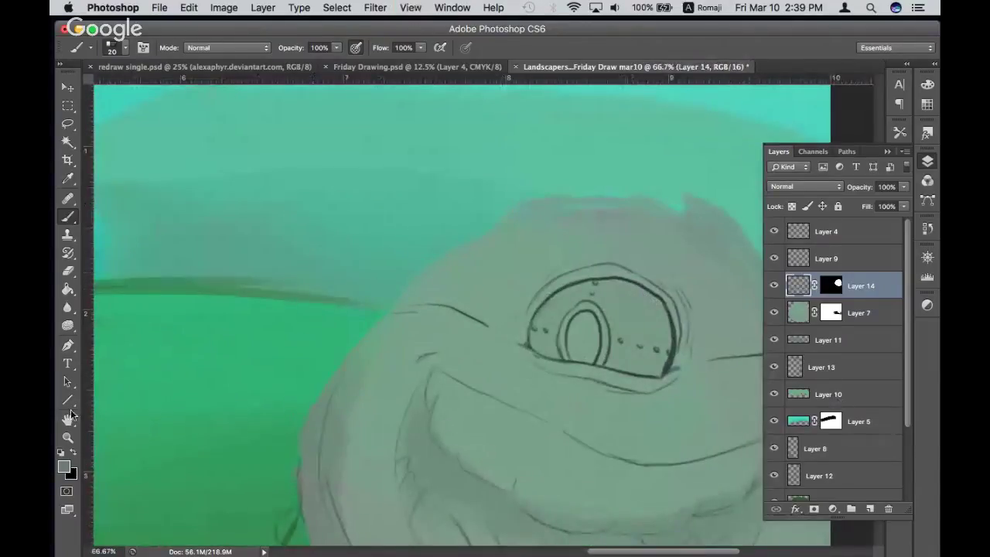
{"action": "left_click", "coordinate": [67, 468]}
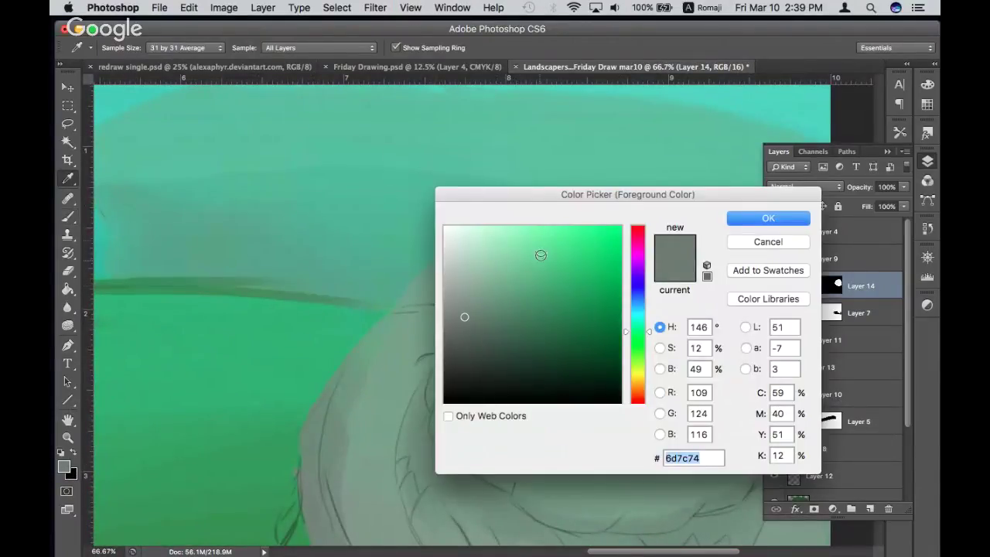
{"action": "left_click", "coordinate": [576, 241]}
{"action": "left_click_drag", "start_coordinate": [575, 241], "coordinate": [518, 249]}
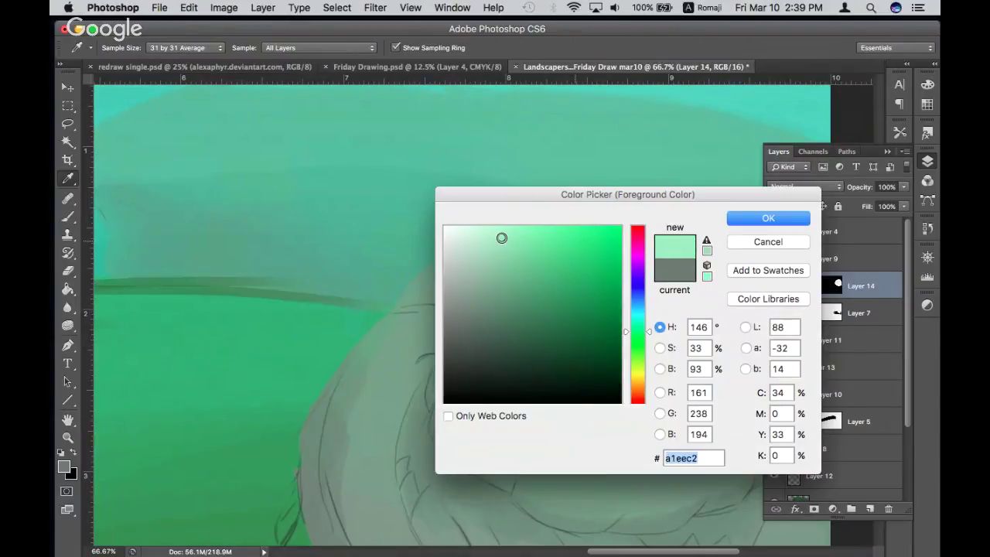
{"action": "left_click", "coordinate": [641, 318]}
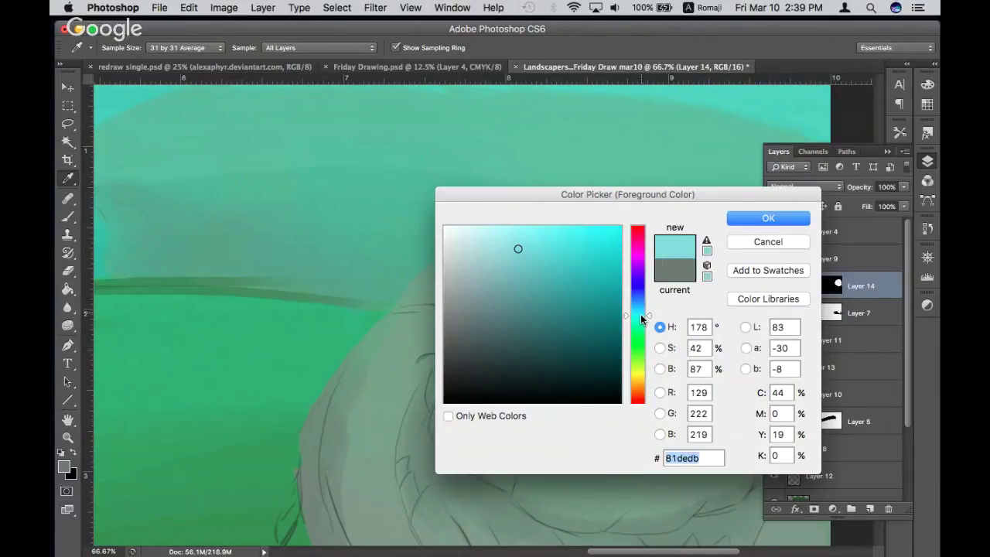
{"action": "left_click_drag", "start_coordinate": [529, 300], "coordinate": [522, 284]}
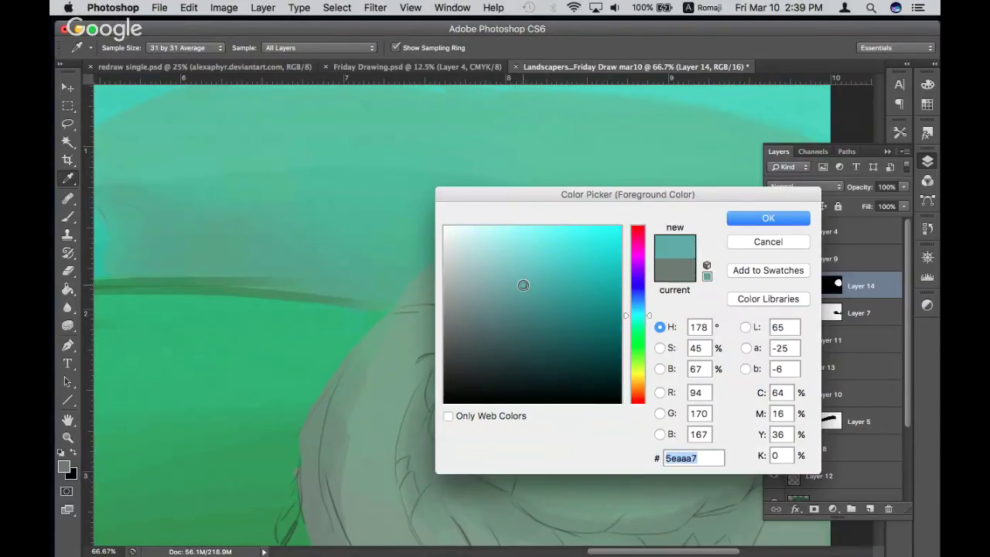
{"action": "left_click", "coordinate": [765, 220]}
{"action": "key", "text": "b"}
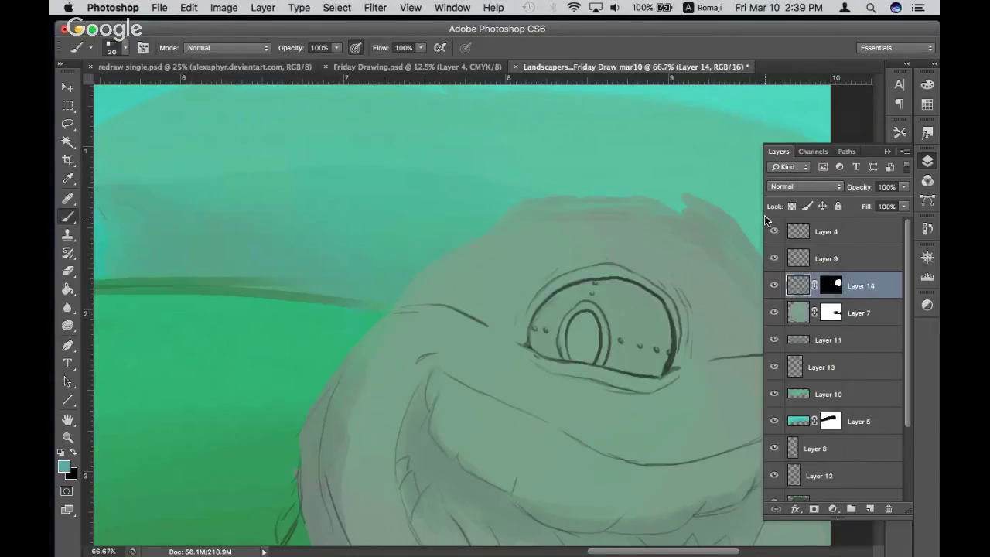
{"action": "mouse_move", "coordinate": [575, 334]}
{"action": "left_mouse_down"}
{"action": "mouse_move", "coordinate": [576, 361]}
{"action": "mouse_move", "coordinate": [573, 348]}
{"action": "mouse_move", "coordinate": [592, 323]}
{"action": "mouse_move", "coordinate": [582, 360]}
{"action": "mouse_move", "coordinate": [577, 332]}
{"action": "mouse_move", "coordinate": [581, 357]}
{"action": "left_mouse_up"}
Set a lighter teal as the paint colour and add an empty Layer 15 above Layer 14
{"action": "left_click", "coordinate": [63, 467]}
{"action": "left_click", "coordinate": [499, 235]}
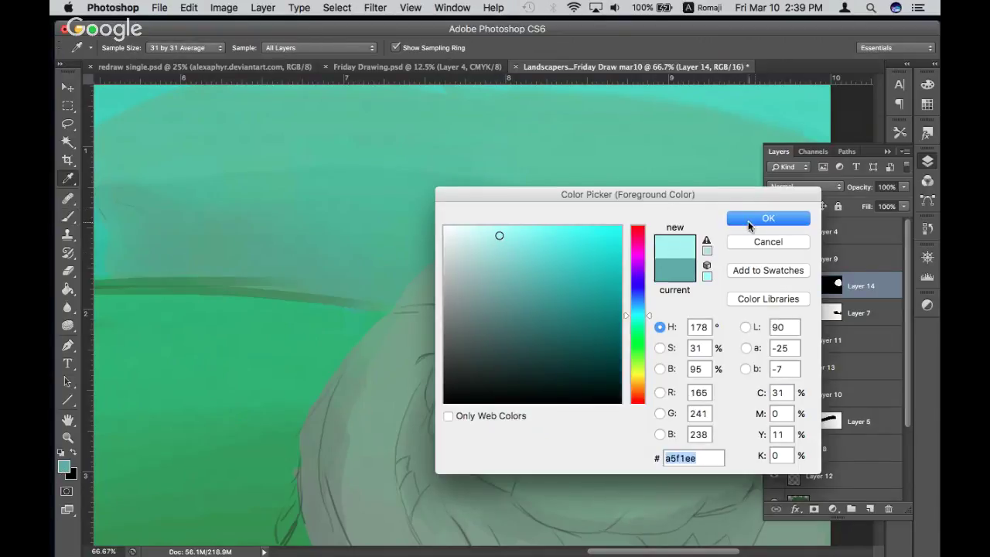
{"action": "left_click", "coordinate": [781, 218]}
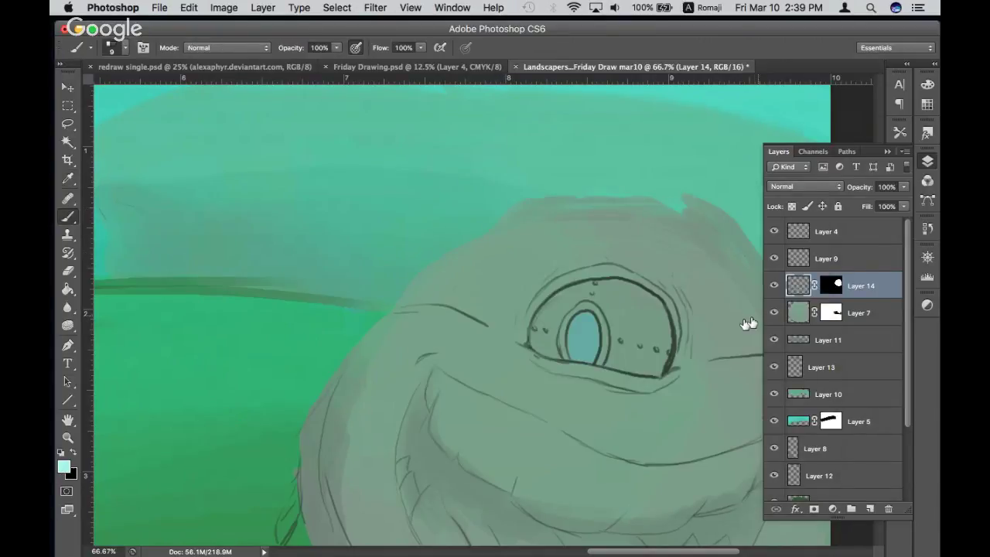
{"action": "left_click", "coordinate": [869, 509]}
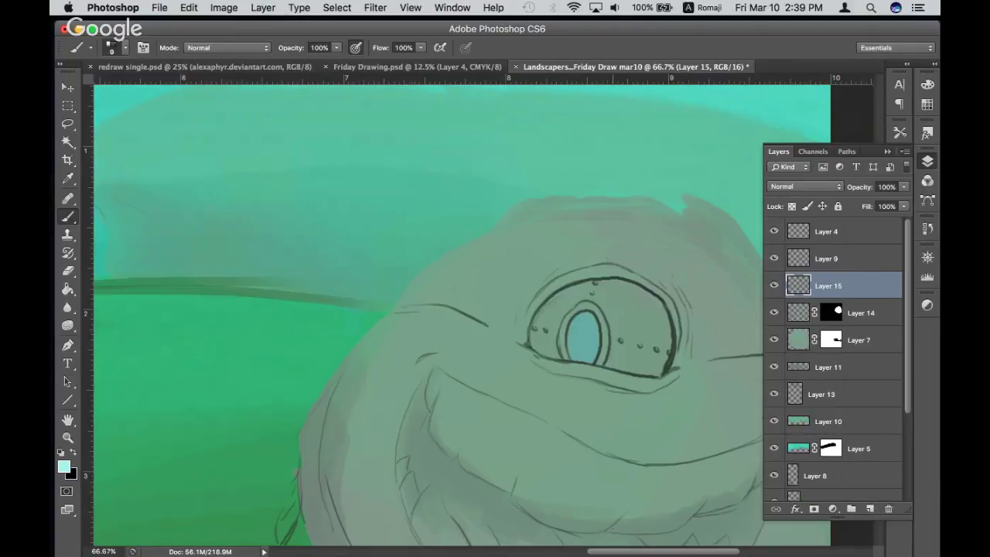
Paint a pale cyan highlight rim around the teal iris on Layer 15
{"action": "key", "text": "F7"}
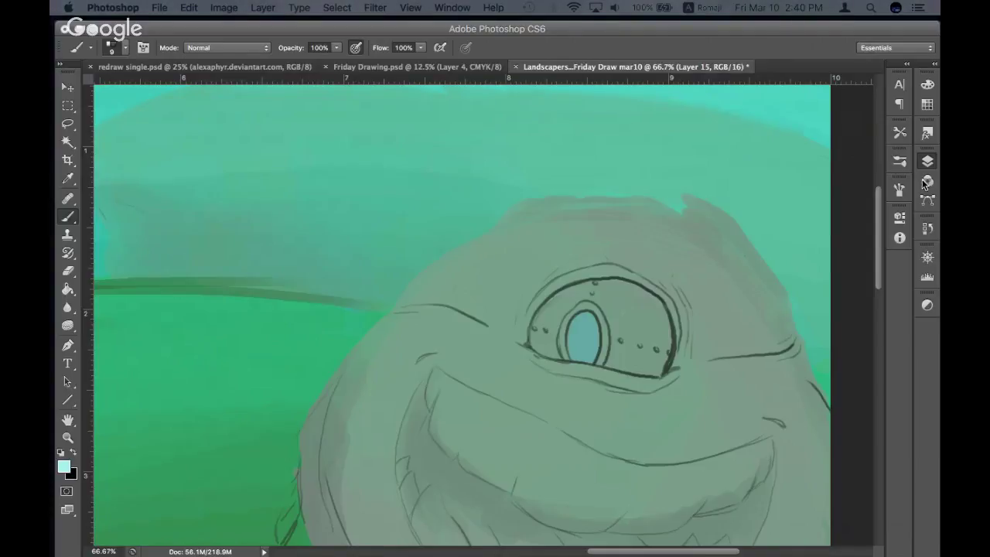
{"action": "key", "text": "F7"}
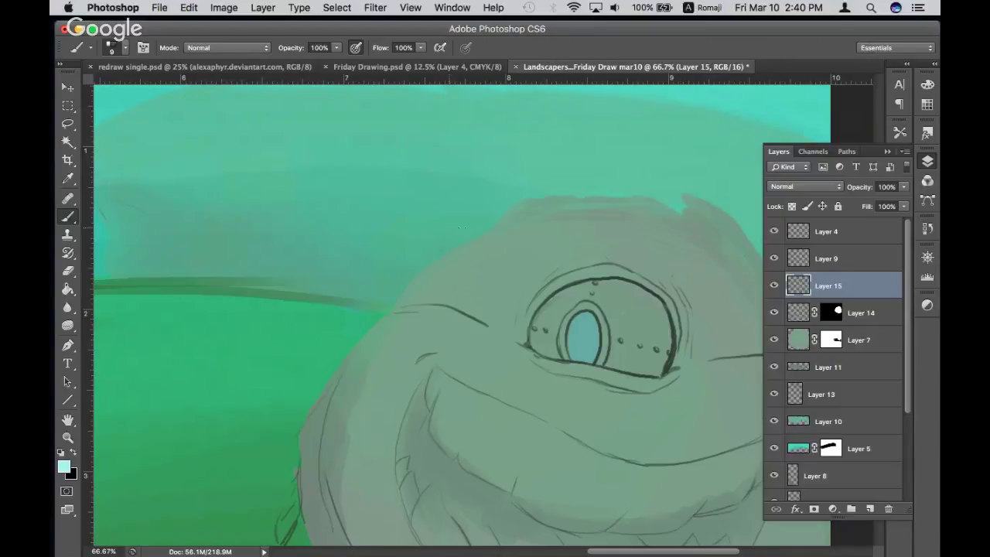
{"action": "scroll", "coordinate": [455, 316], "scroll_direction": "down", "scroll_amount": 2}
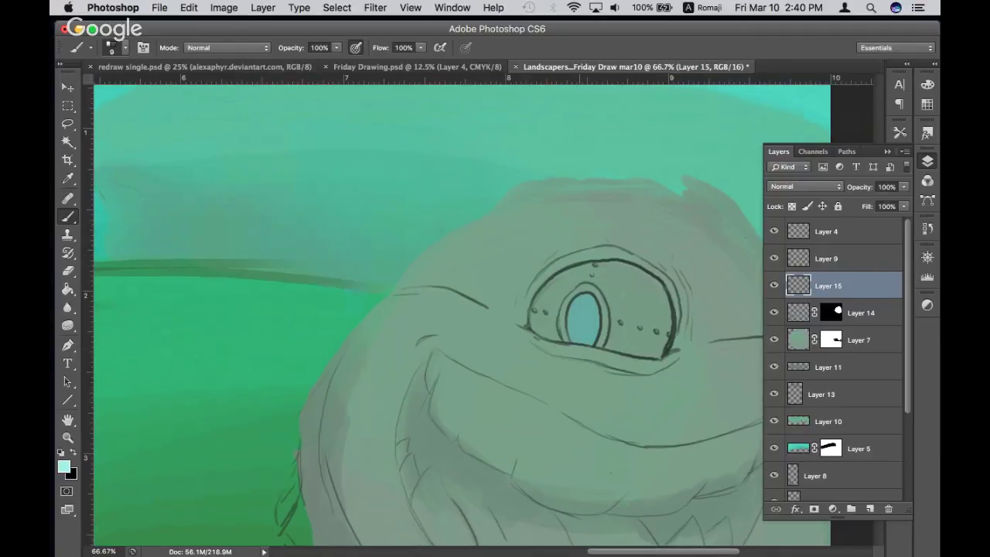
{"action": "scroll", "coordinate": [523, 398], "scroll_direction": "down", "scroll_amount": 2}
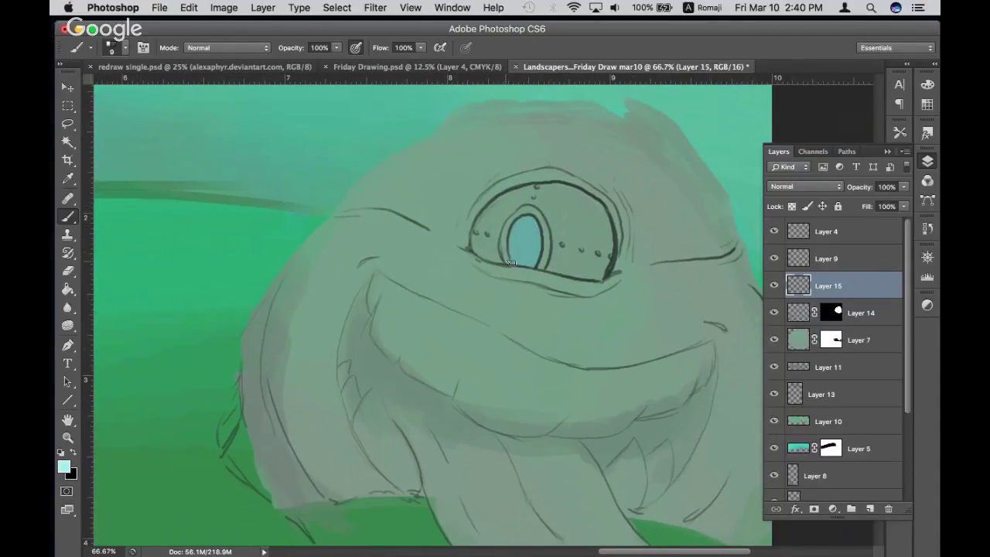
{"action": "mouse_move", "coordinate": [506, 266]}
{"action": "left_mouse_down"}
{"action": "mouse_move", "coordinate": [514, 219]}
{"action": "mouse_move", "coordinate": [545, 253]}
{"action": "mouse_move", "coordinate": [510, 260]}
{"action": "mouse_move", "coordinate": [546, 225]}
{"action": "mouse_move", "coordinate": [517, 266]}
{"action": "left_mouse_up"}
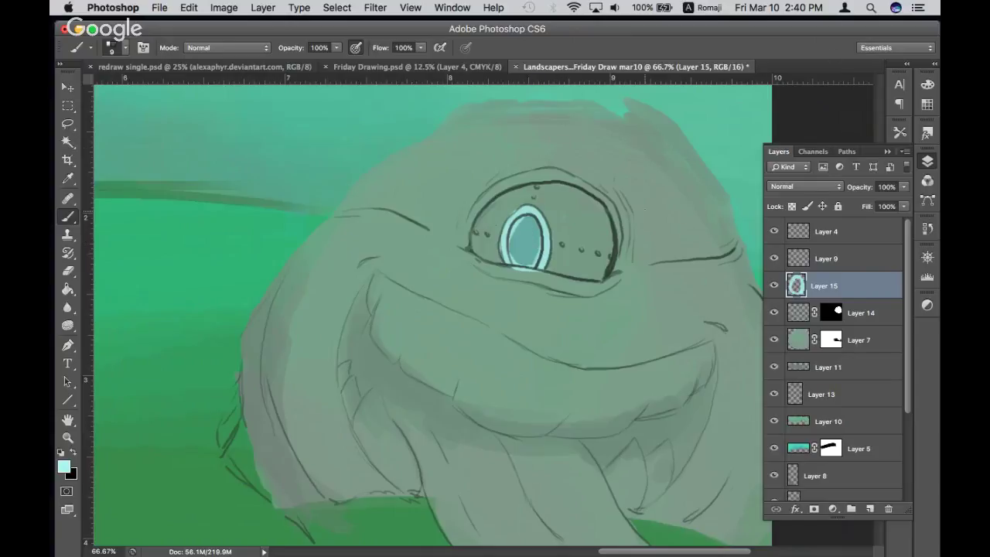
{"action": "key", "text": "F7"}
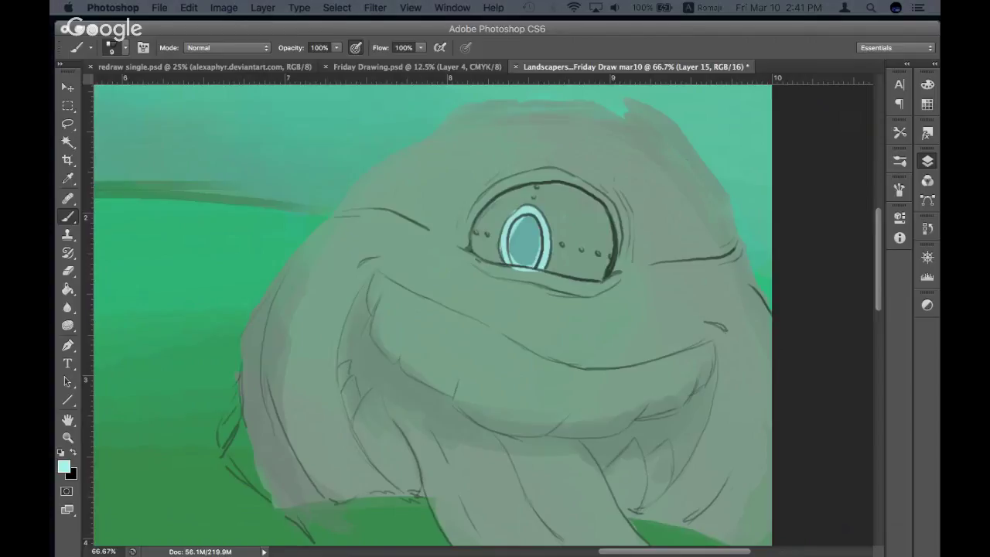
{"action": "key", "text": "F7"}
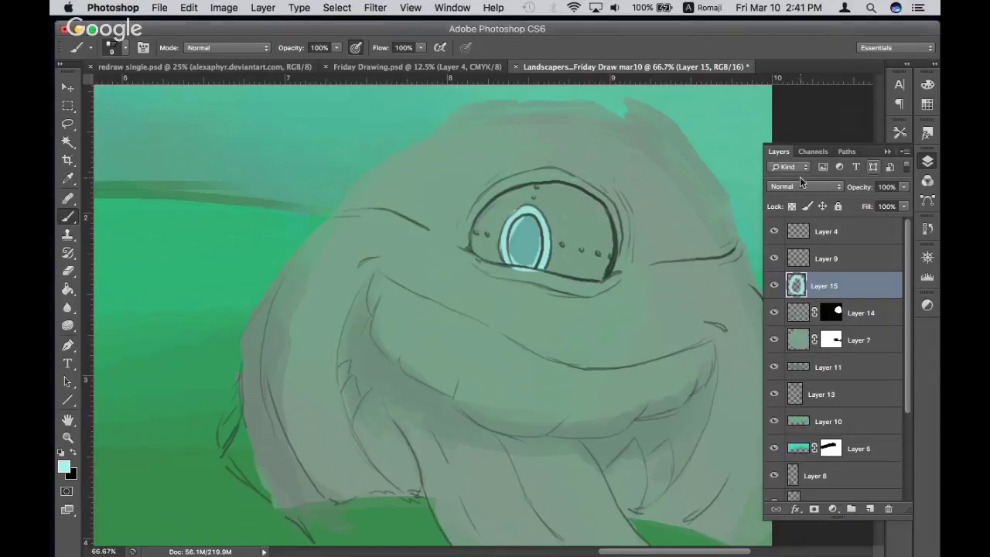
{"action": "left_click", "coordinate": [796, 186]}
Soften Layer 15's iris rim with Filter > Blur > Lens Blur, confirming with OK
{"action": "left_click", "coordinate": [503, 29]}
{"action": "left_click", "coordinate": [336, 7]}
{"action": "mouse_move", "coordinate": [382, 170]}
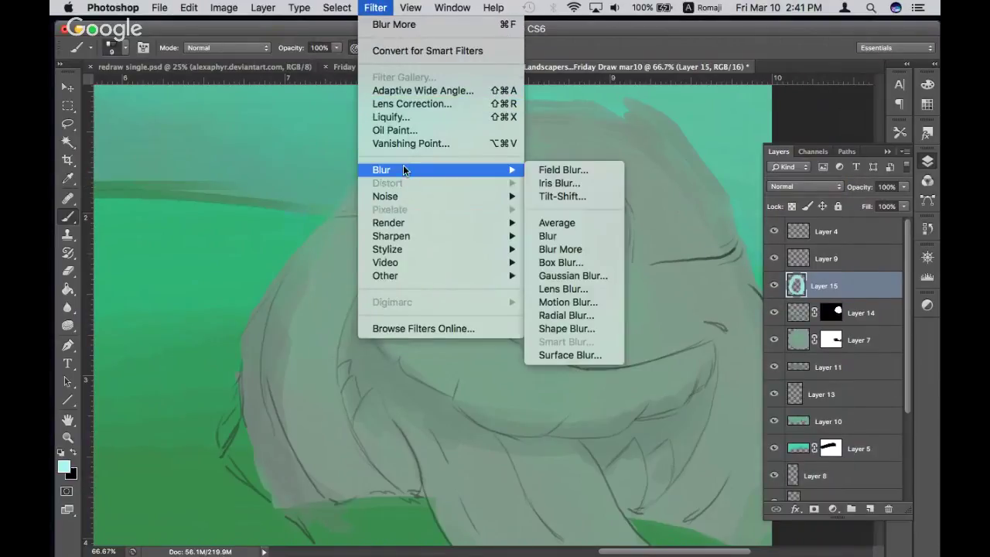
{"action": "left_click", "coordinate": [580, 290]}
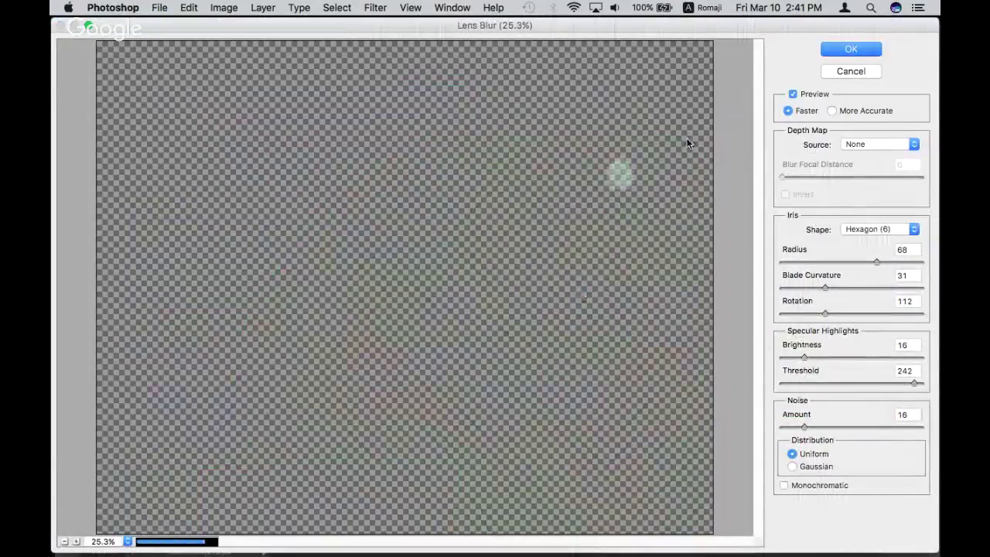
{"action": "left_click", "coordinate": [848, 52]}
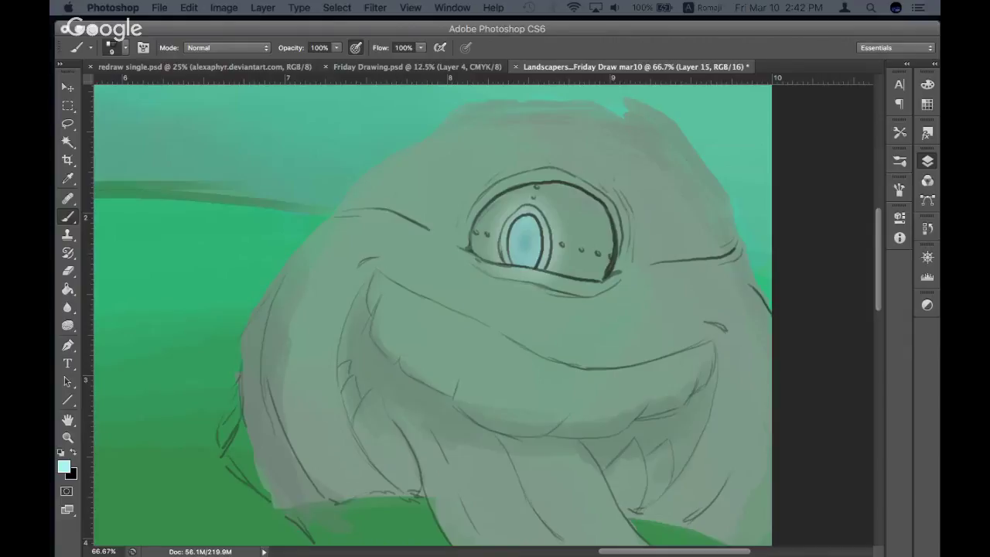
Lower Layer 15's opacity and set its blend mode to Overlay
{"action": "left_click", "coordinate": [926, 161]}
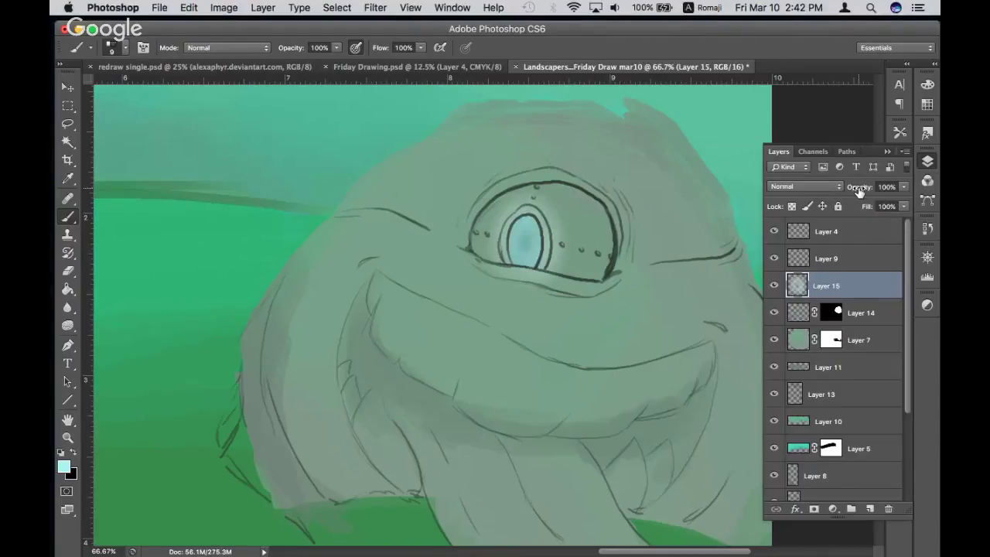
{"action": "mouse_move", "coordinate": [858, 191]}
{"action": "left_mouse_down"}
{"action": "mouse_move", "coordinate": [836, 192]}
{"action": "mouse_move", "coordinate": [885, 189]}
{"action": "left_mouse_up"}
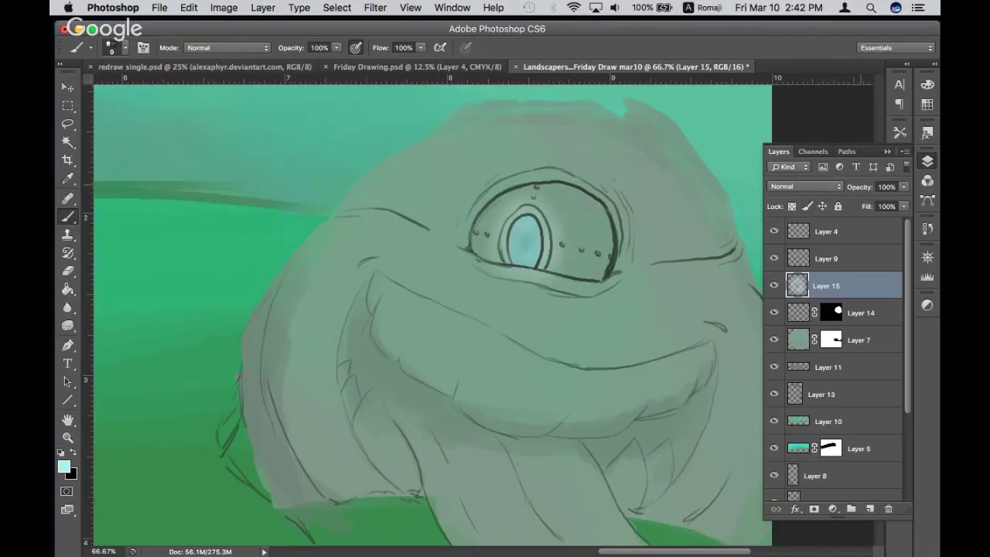
{"action": "left_click", "coordinate": [804, 186]}
{"action": "left_click", "coordinate": [784, 323]}
{"action": "key", "text": "ctrl+minus"}
{"action": "key", "text": "ctrl+minus"}
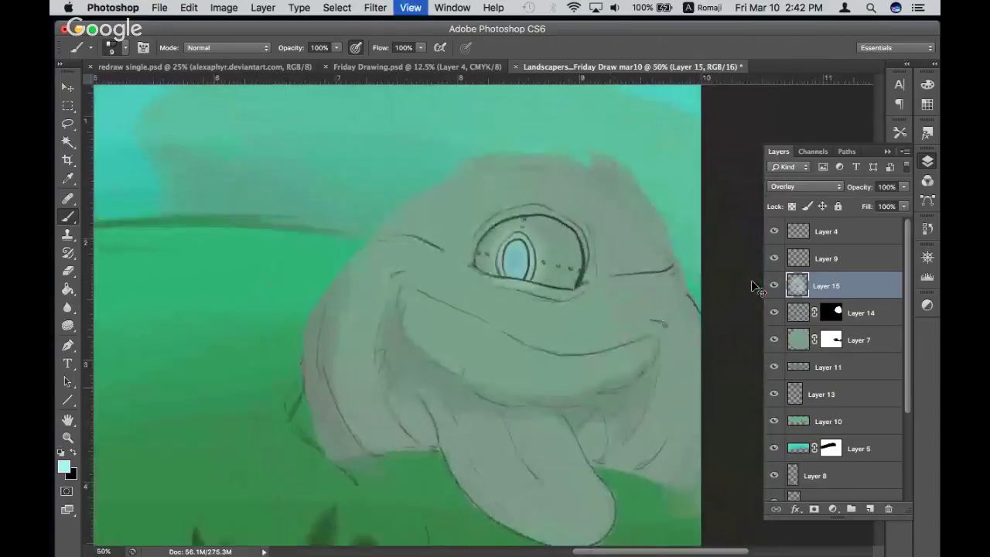
{"action": "key", "text": "ctrl+minus"}
{"action": "key", "text": "ctrl+minus"}
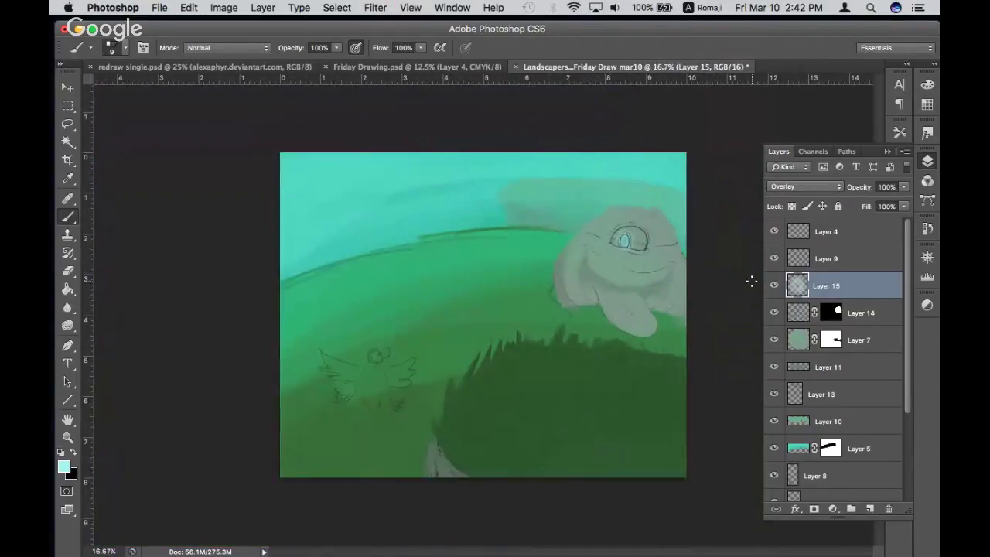
{"action": "key", "text": "ctrl+plus"}
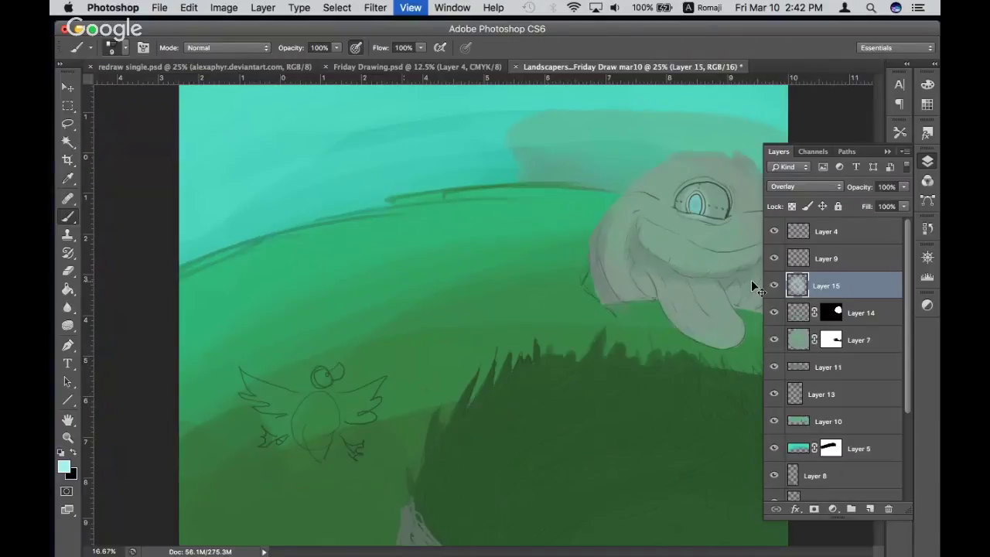
Zoom in on the creature's face and back out to check the Overlay glow in the landscape
{"action": "key", "text": "F7"}
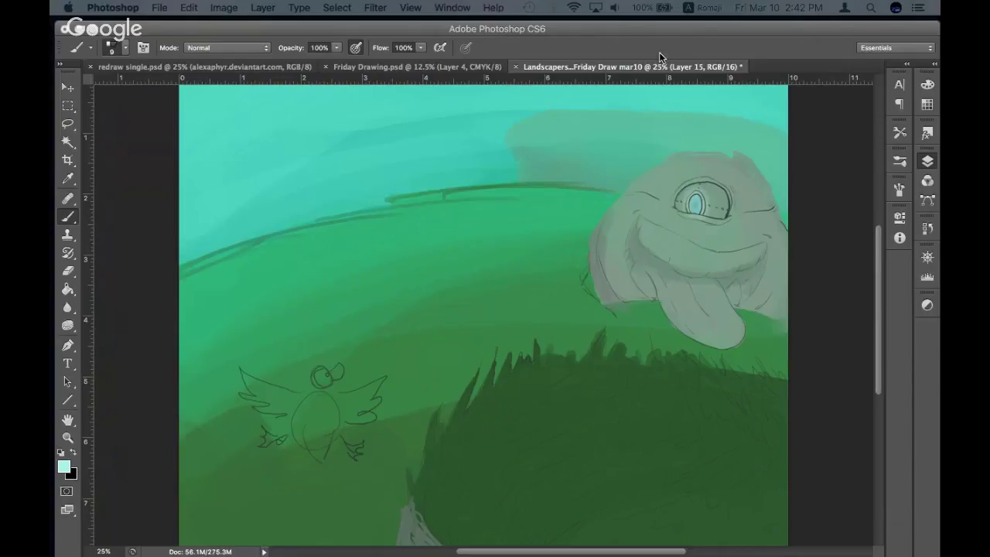
{"action": "key", "text": "F7"}
{"action": "scroll", "coordinate": [647, 203], "scroll_direction": "right", "scroll_amount": 3}
{"action": "key", "text": "super+plus"}
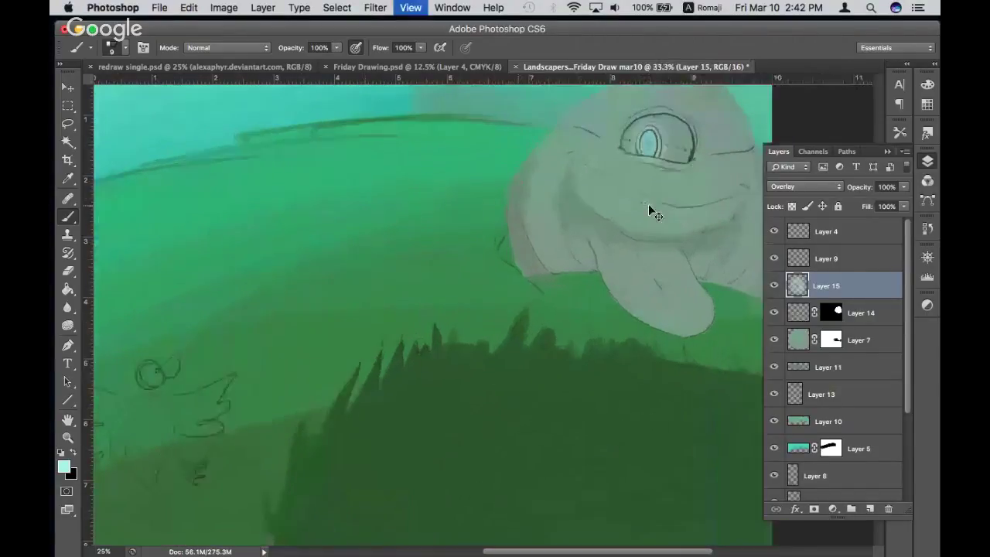
{"action": "key", "text": "super+plus"}
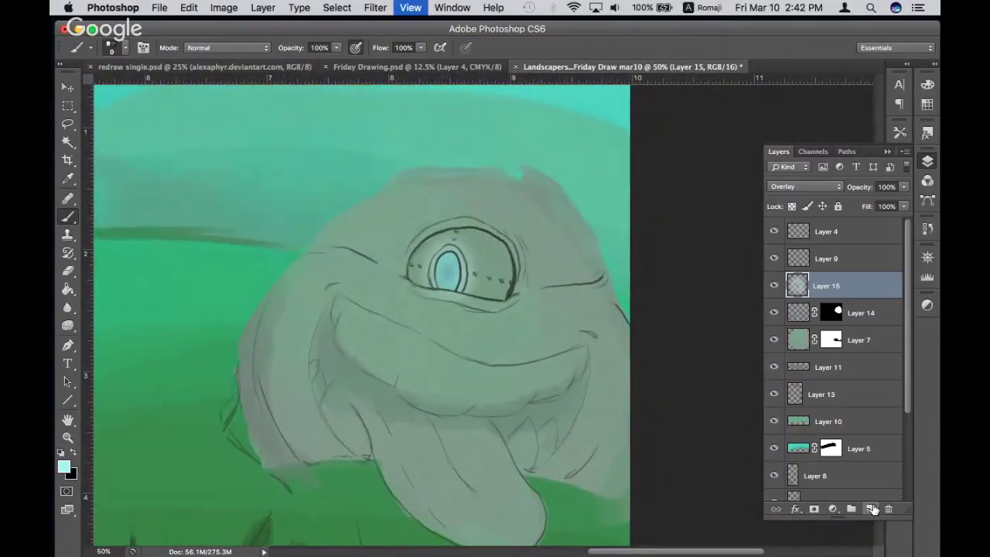
{"action": "key", "text": "super+minus"}
{"action": "key", "text": "super+minus"}
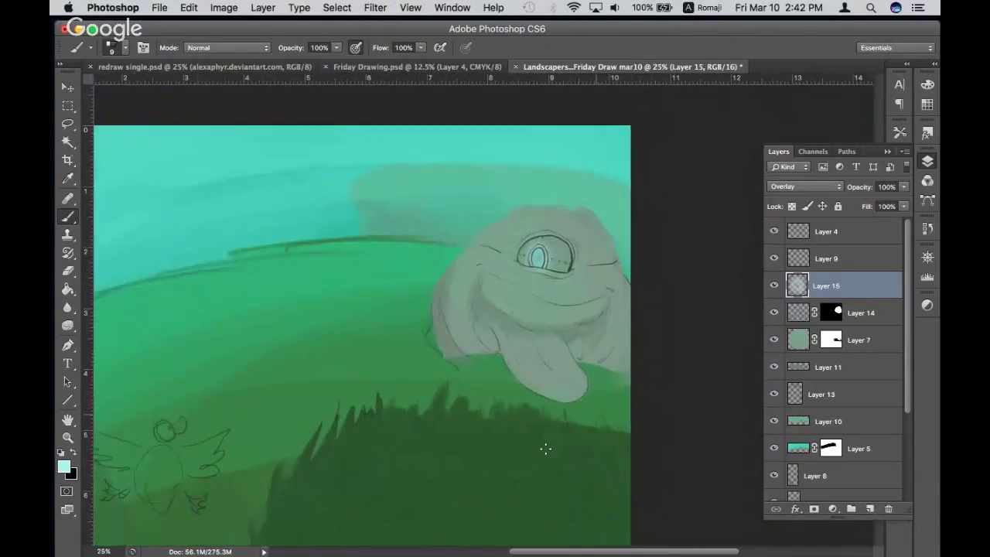
{"action": "key", "text": "super+minus"}
{"action": "key", "text": "super+minus"}
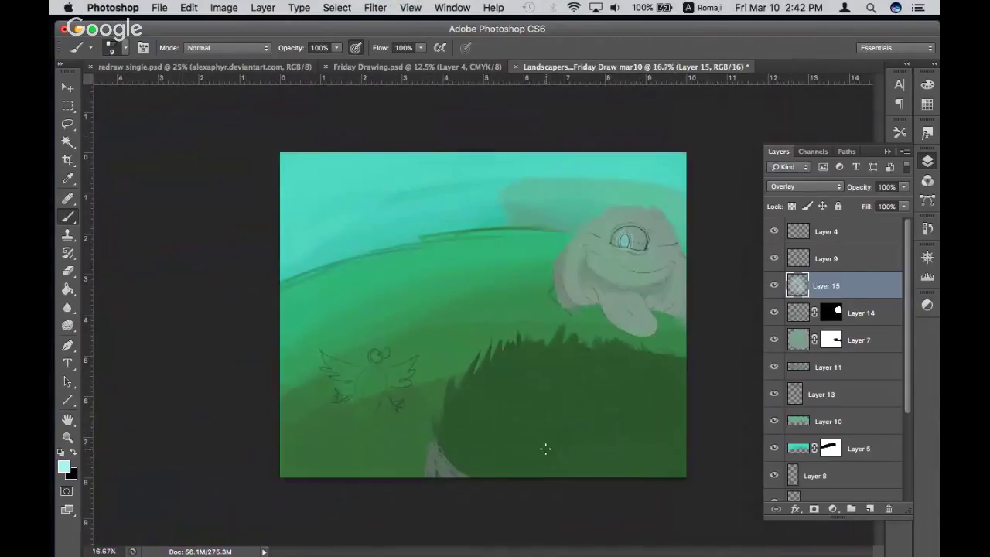
{"action": "key", "text": "super+plus"}
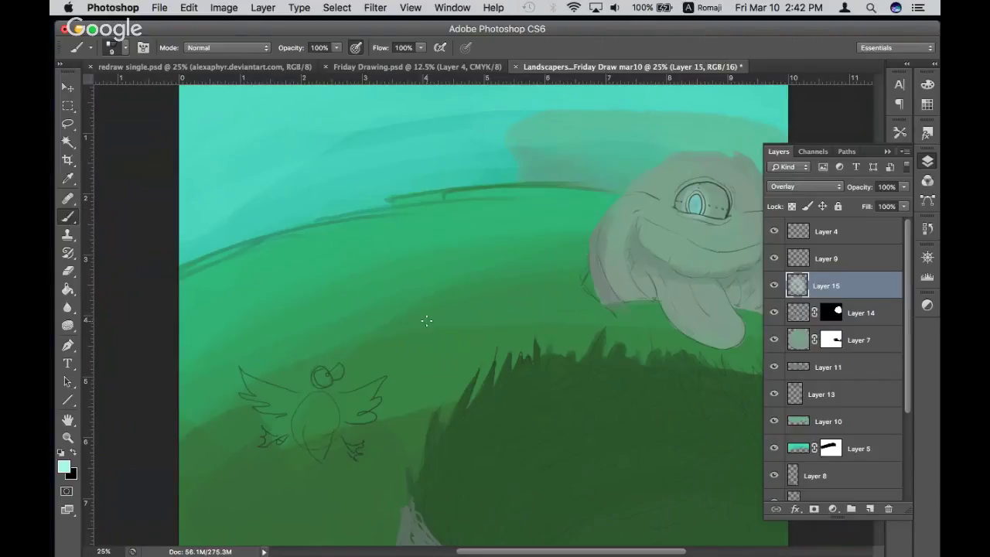
{"action": "key", "text": "F7"}
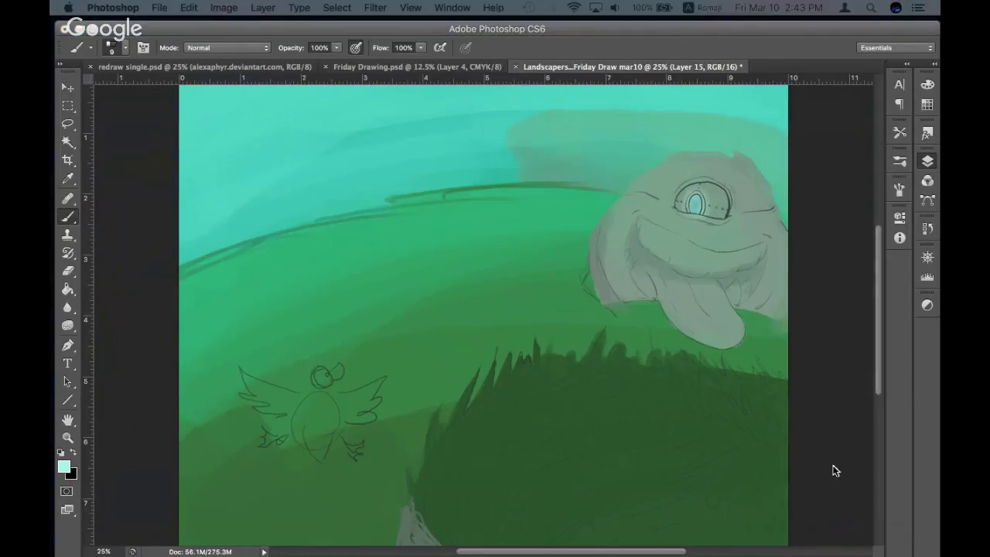
{"action": "key", "text": "F7"}
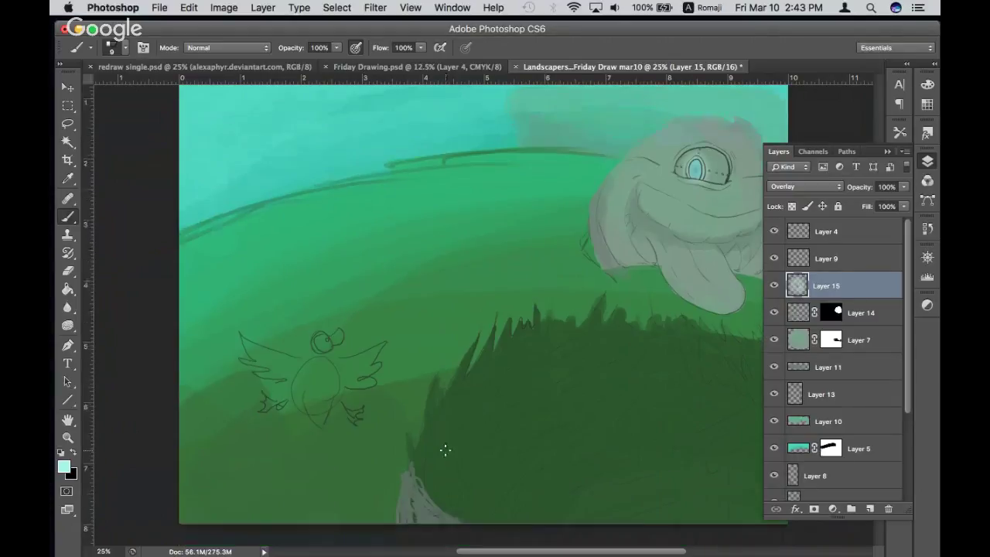
{"action": "key", "text": "super+minus"}
{"action": "key", "text": "super+s"}
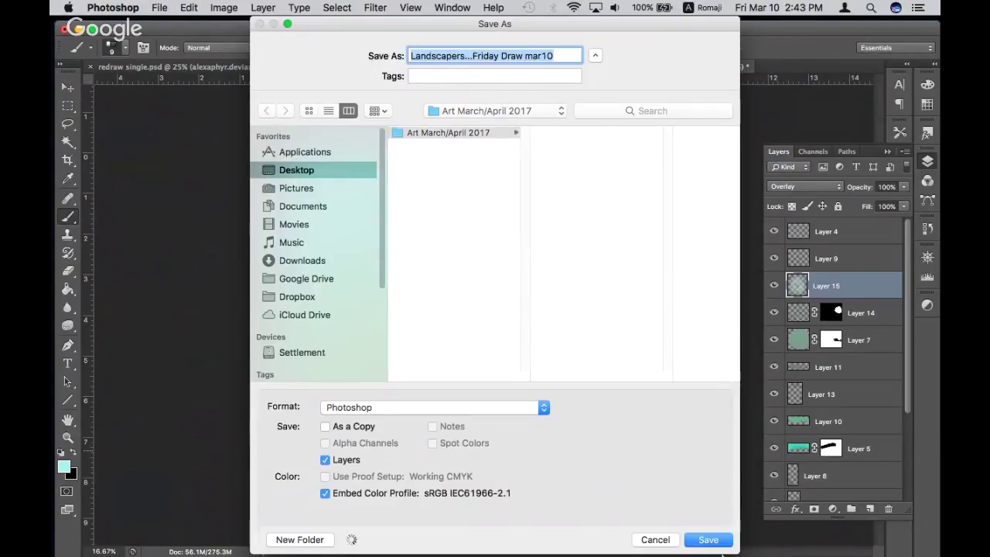
Save the landscape as a layered Photoshop file under its current name, accepting the format options
{"action": "left_click", "coordinate": [708, 541]}
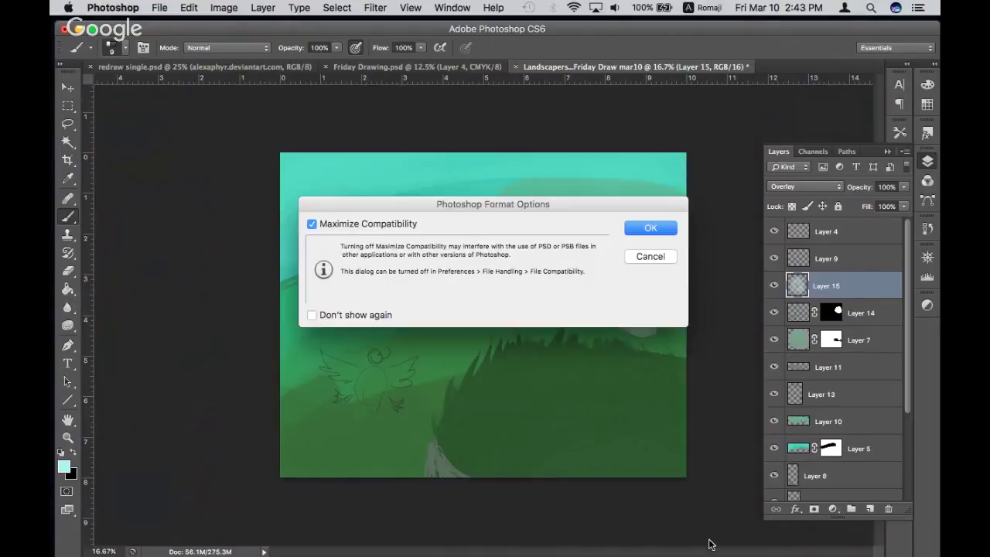
{"action": "left_click", "coordinate": [644, 225]}
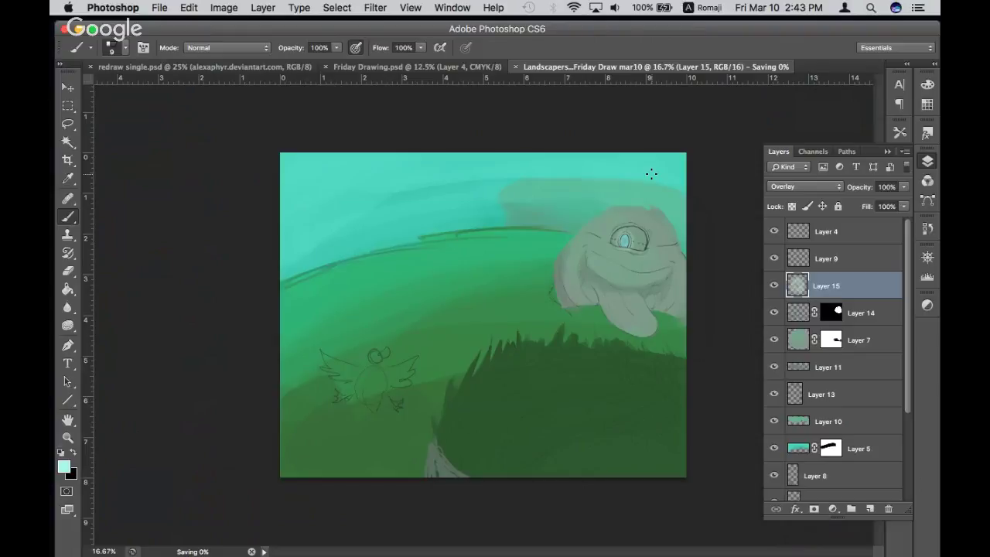
{"action": "key", "text": "super+0"}
{"action": "key", "text": "super+equal"}
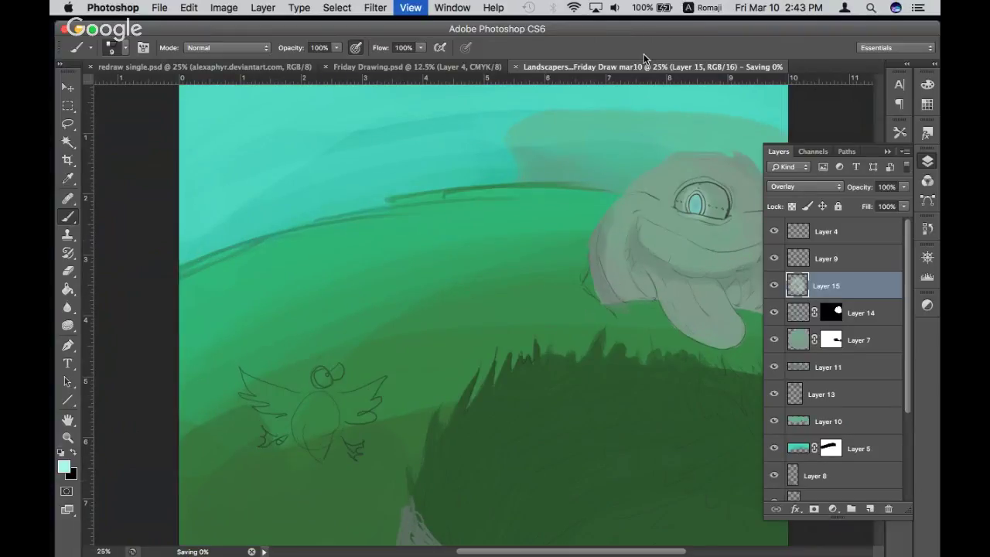
{"action": "key", "text": "super+equal"}
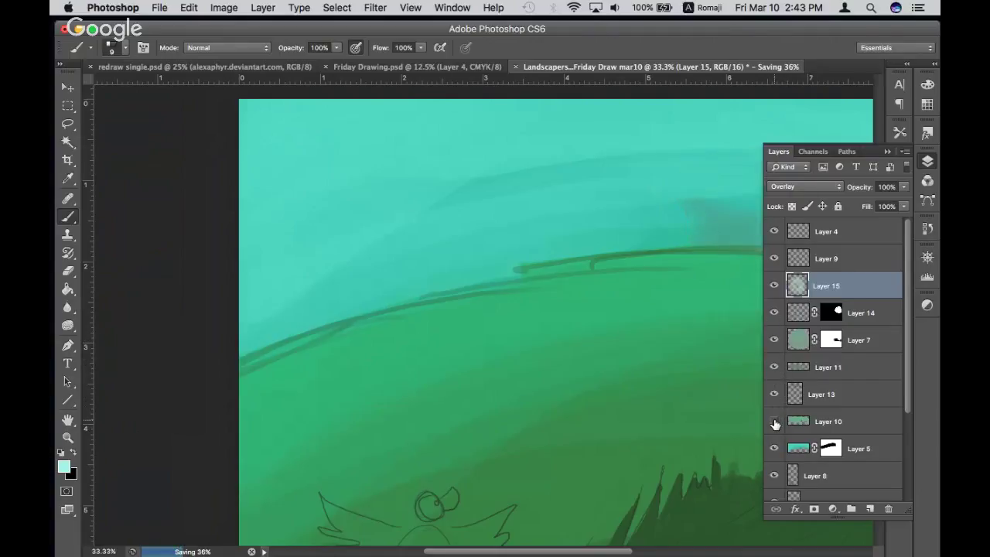
Add a new empty Layer 16 above Layer 5
{"action": "left_click", "coordinate": [774, 448]}
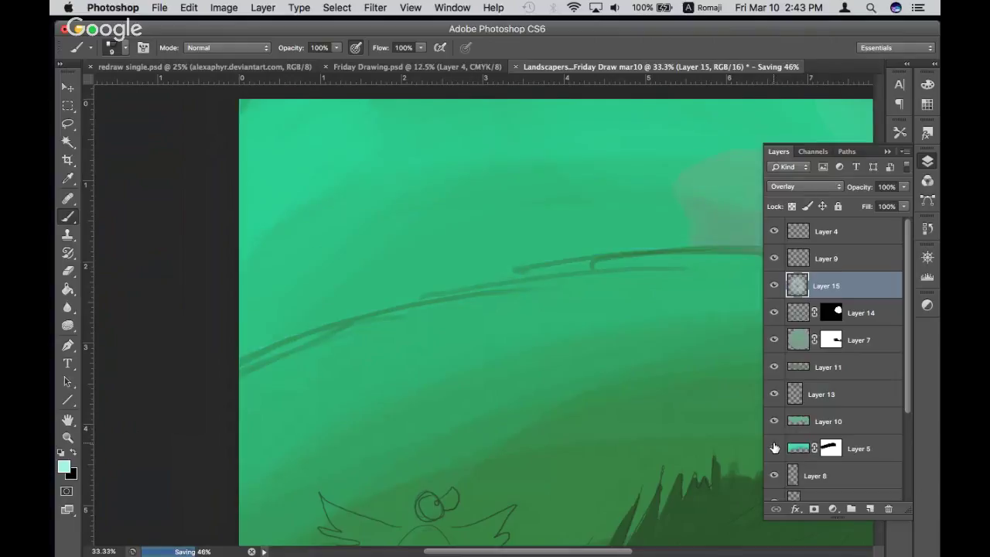
{"action": "left_click", "coordinate": [866, 456]}
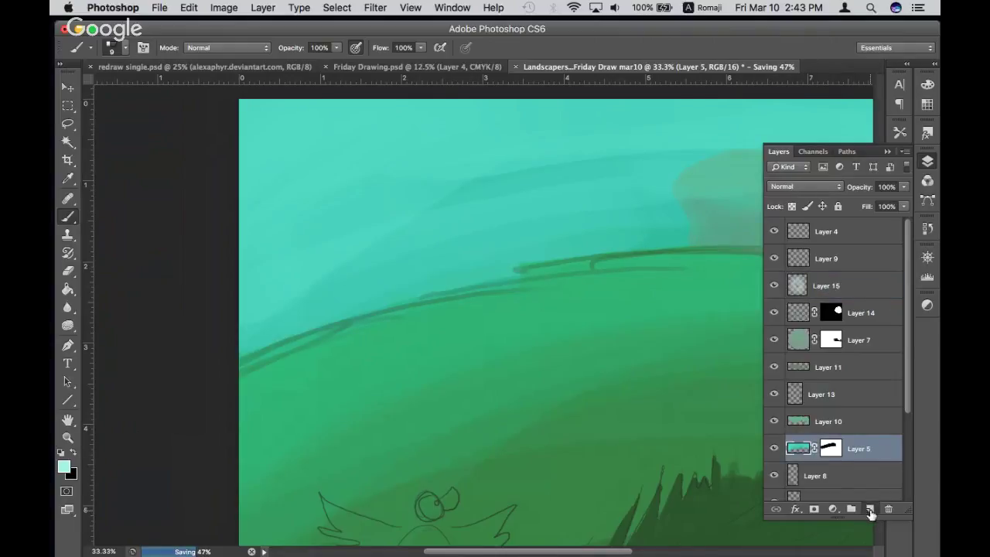
{"action": "left_click", "coordinate": [869, 508]}
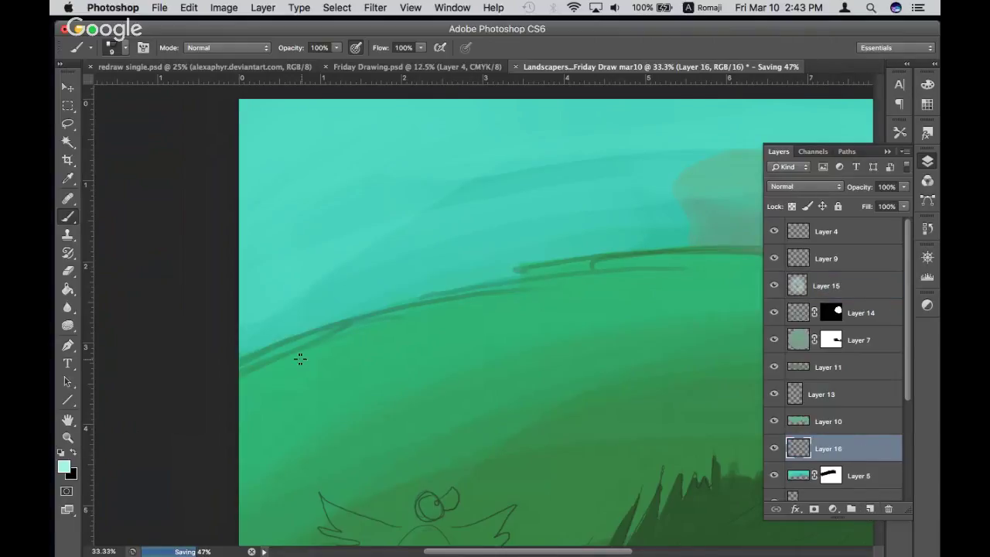
Set the foreground colour to muted slate blue 526b89
{"action": "left_click", "coordinate": [64, 466]}
{"action": "left_click", "coordinate": [363, 244]}
{"action": "left_click_drag", "start_coordinate": [638, 317], "coordinate": [638, 282]}
{"action": "left_click_drag", "start_coordinate": [500, 281], "coordinate": [515, 308]}
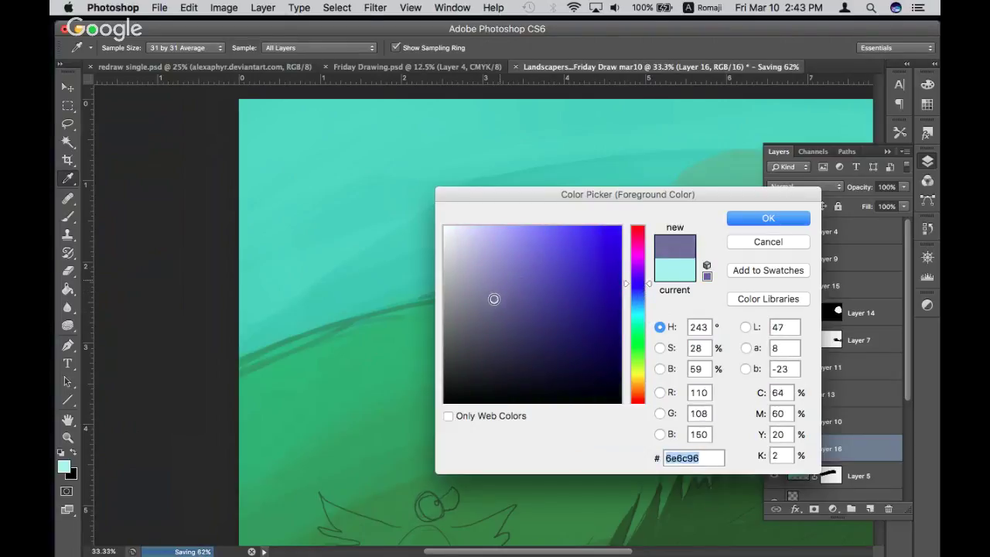
{"action": "left_click_drag", "start_coordinate": [634, 289], "coordinate": [639, 298]}
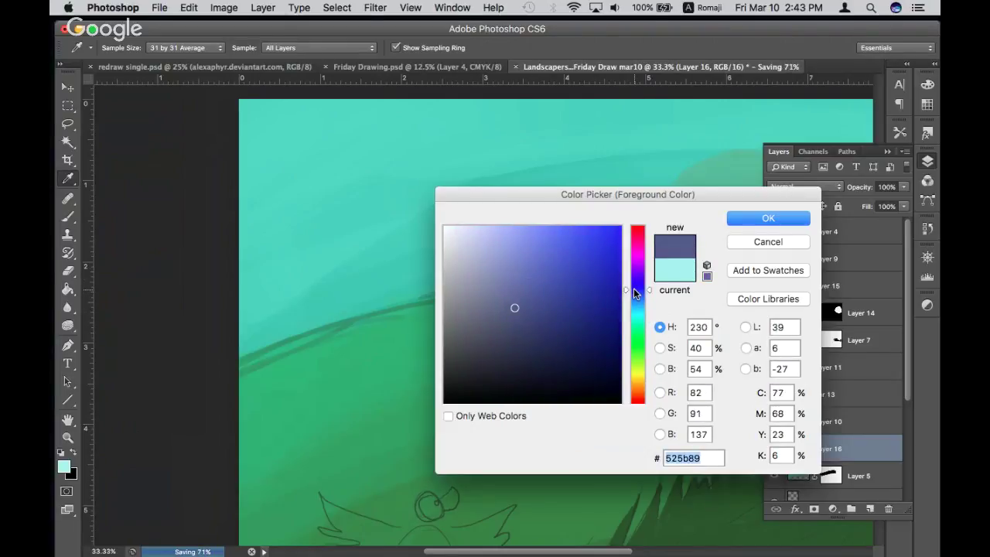
{"action": "left_click", "coordinate": [746, 218]}
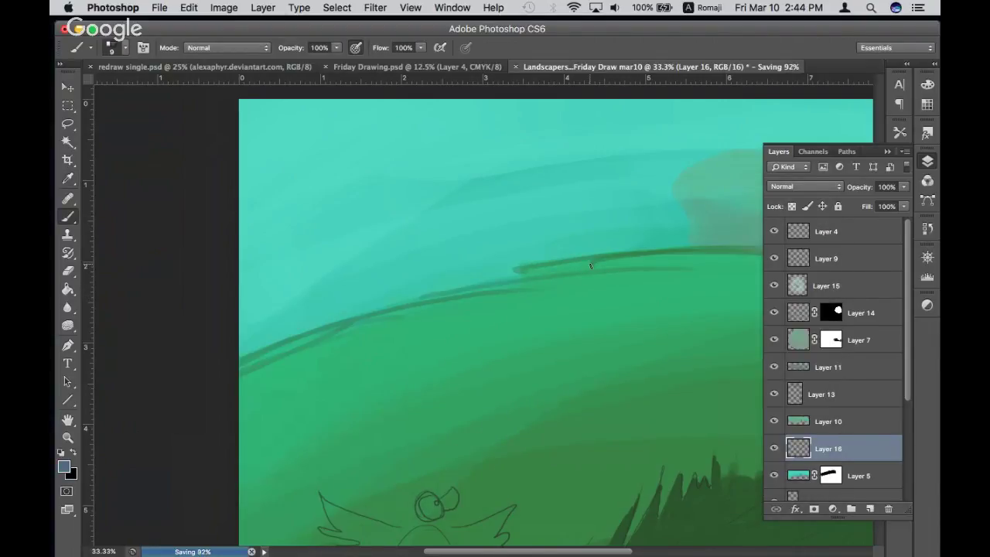
Paint a first blue-grey band along the horizon with a size-25 brush, then undo it
{"action": "key", "text": "bracketright"}
{"action": "key", "text": "bracketright"}
{"action": "key", "text": "bracketright"}
{"action": "key", "text": "bracketright"}
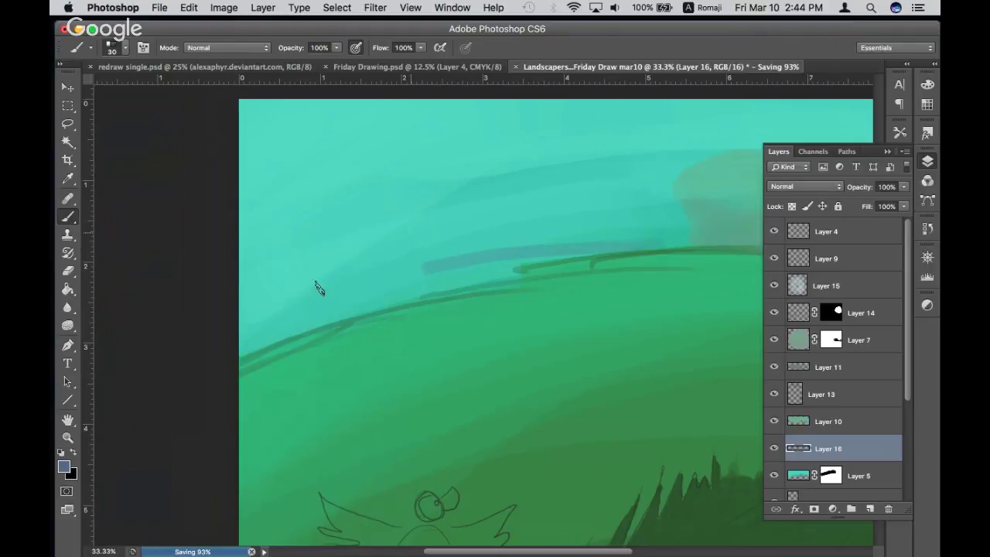
{"action": "mouse_move", "coordinate": [247, 267]}
{"action": "left_mouse_down"}
{"action": "mouse_move", "coordinate": [693, 247]}
{"action": "mouse_move", "coordinate": [247, 271]}
{"action": "left_mouse_up"}
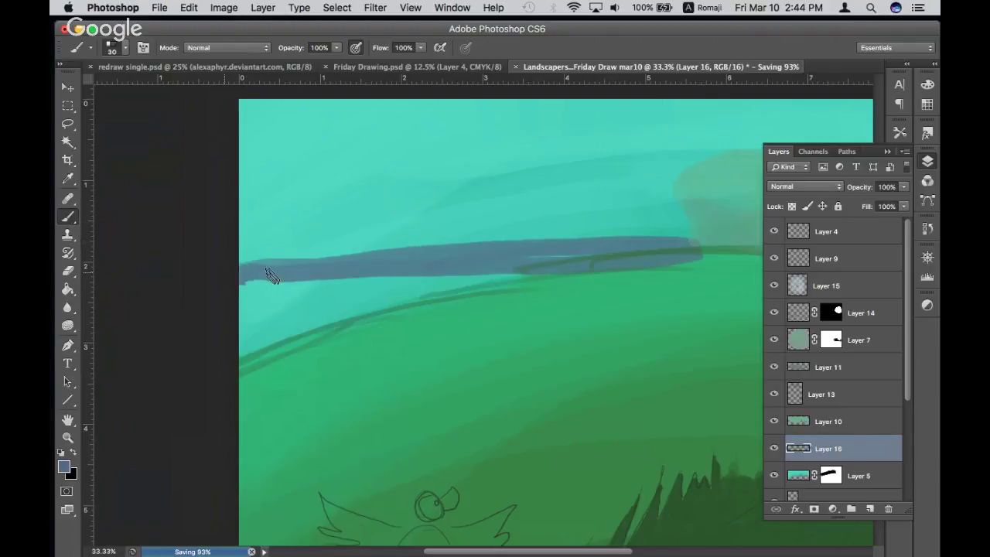
{"action": "mouse_move", "coordinate": [510, 263]}
{"action": "left_mouse_down"}
{"action": "mouse_move", "coordinate": [347, 270]}
{"action": "mouse_move", "coordinate": [225, 295]}
{"action": "mouse_move", "coordinate": [223, 316]}
{"action": "left_mouse_up"}
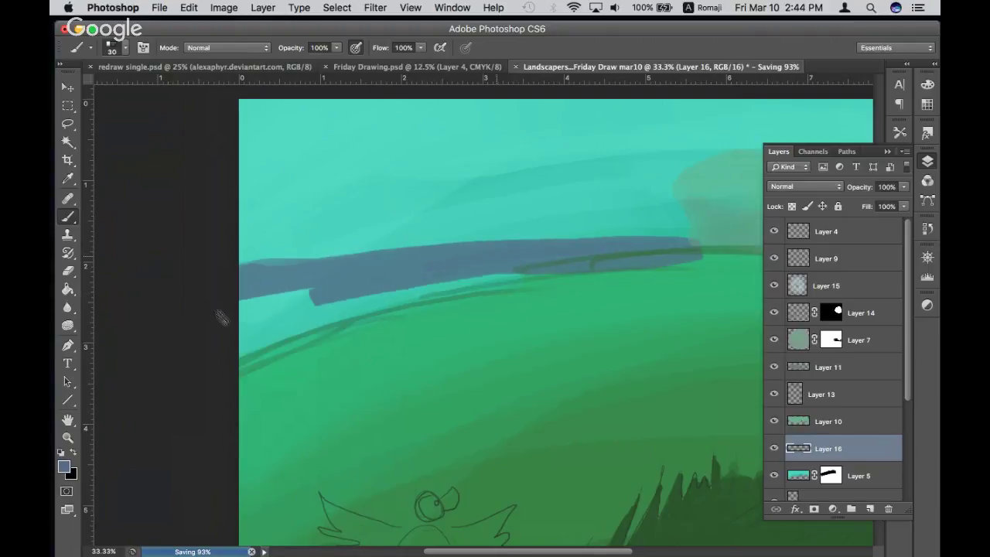
{"action": "mouse_move", "coordinate": [477, 282]}
{"action": "left_mouse_down"}
{"action": "mouse_move", "coordinate": [239, 317]}
{"action": "mouse_move", "coordinate": [240, 348]}
{"action": "left_mouse_up"}
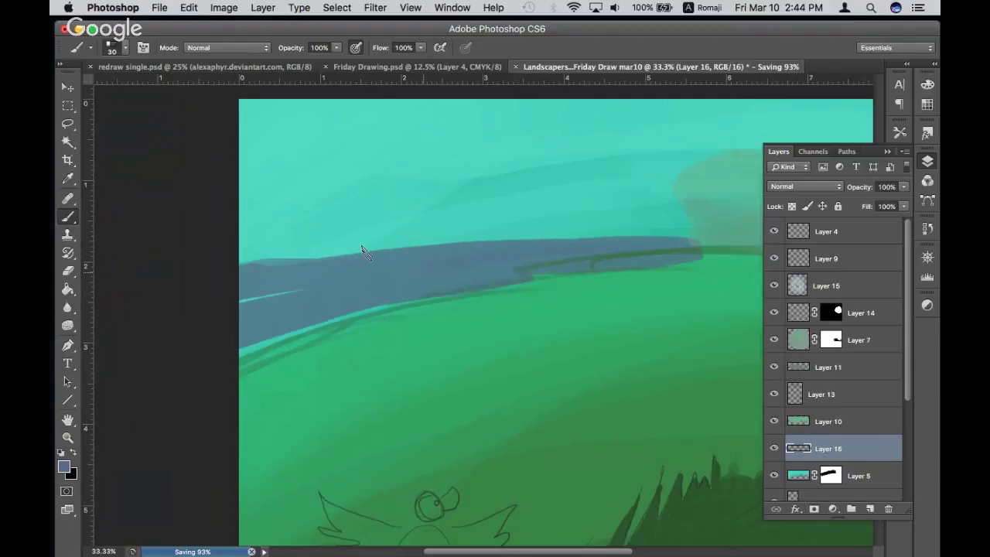
{"action": "key", "text": "ctrl+alt+z"}
{"action": "key", "text": "ctrl+alt+z"}
{"action": "key", "text": "ctrl+alt+z"}
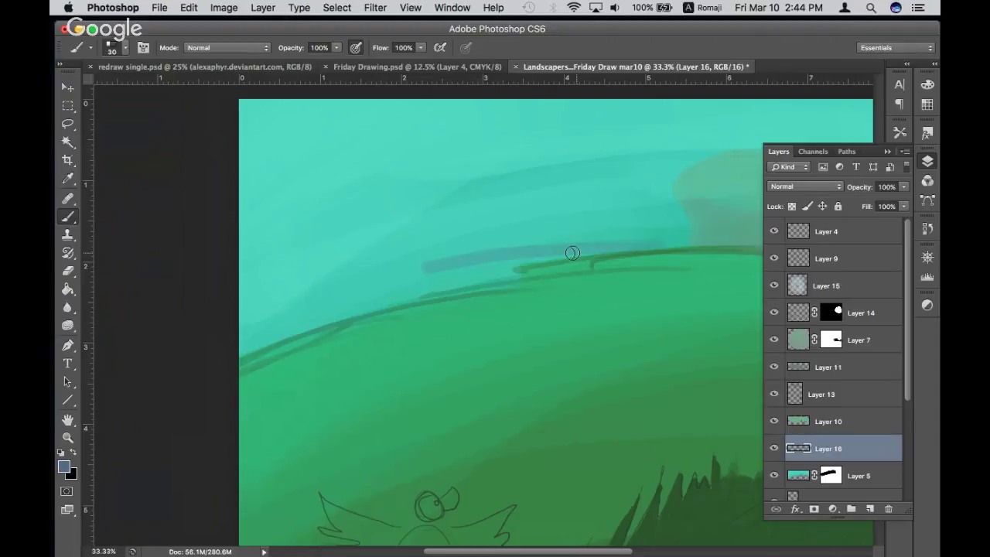
{"action": "key", "text": "ctrl+alt+z"}
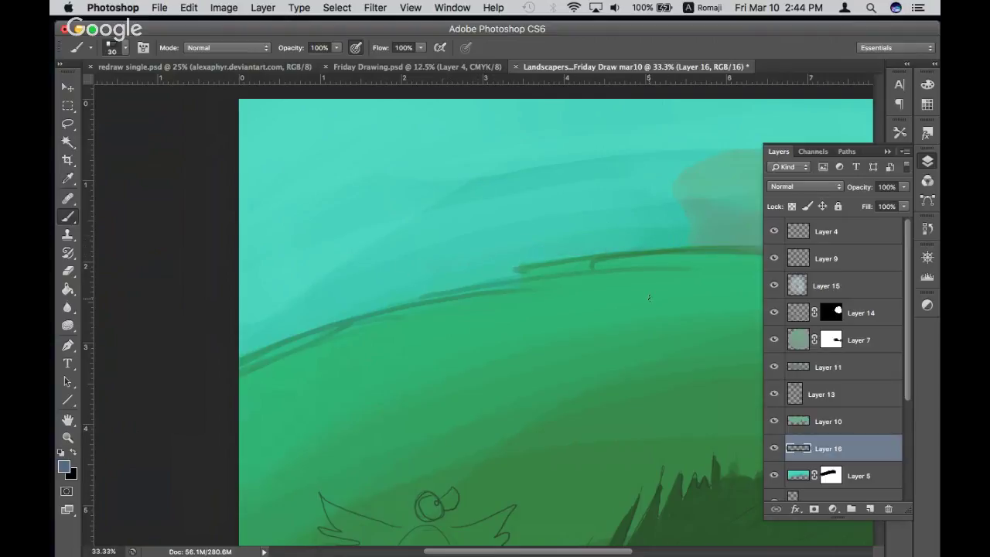
Repaint a wide blue-grey horizon band, darkening its left end and lower edge
{"action": "left_click_drag", "start_coordinate": [541, 278], "coordinate": [239, 344]}
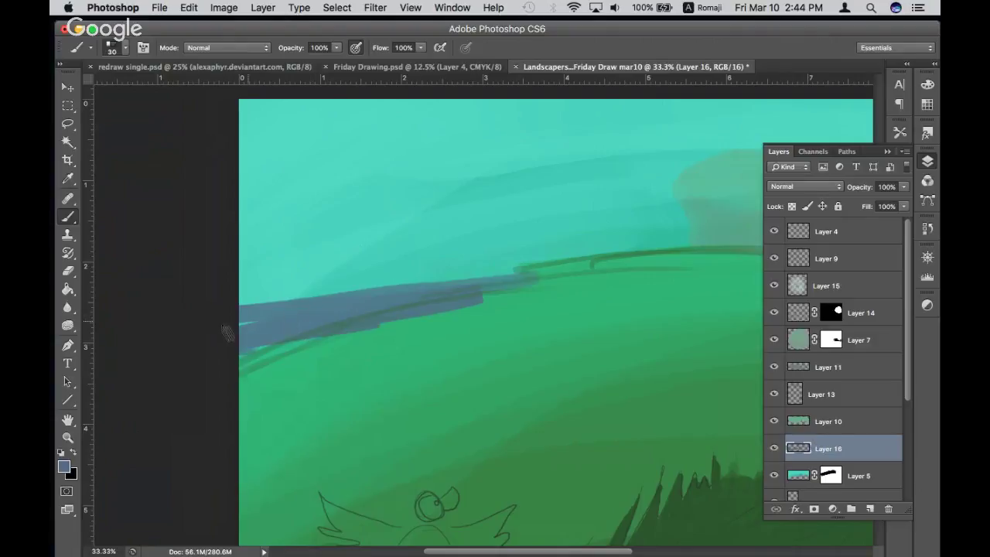
{"action": "left_click_drag", "start_coordinate": [301, 334], "coordinate": [263, 341]}
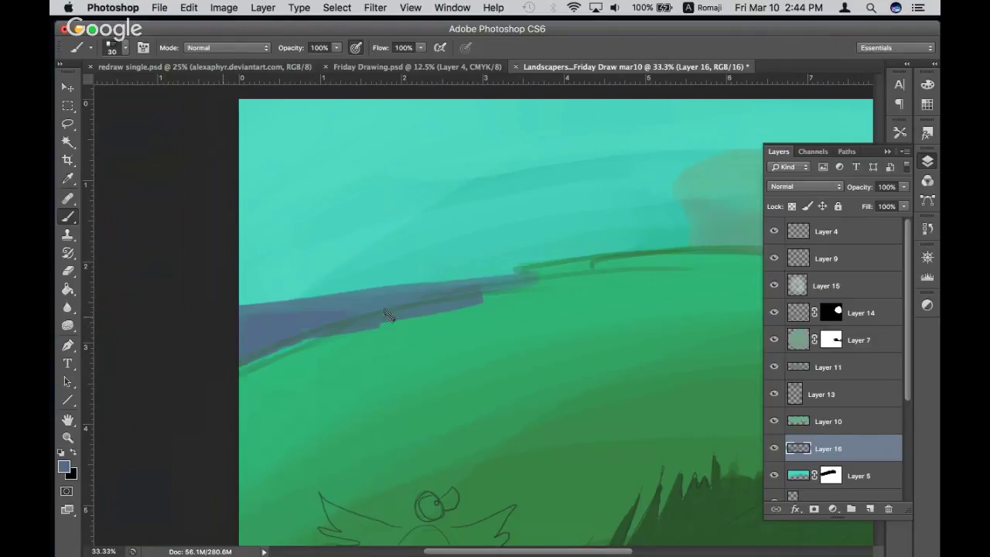
{"action": "left_click_drag", "start_coordinate": [336, 340], "coordinate": [235, 364]}
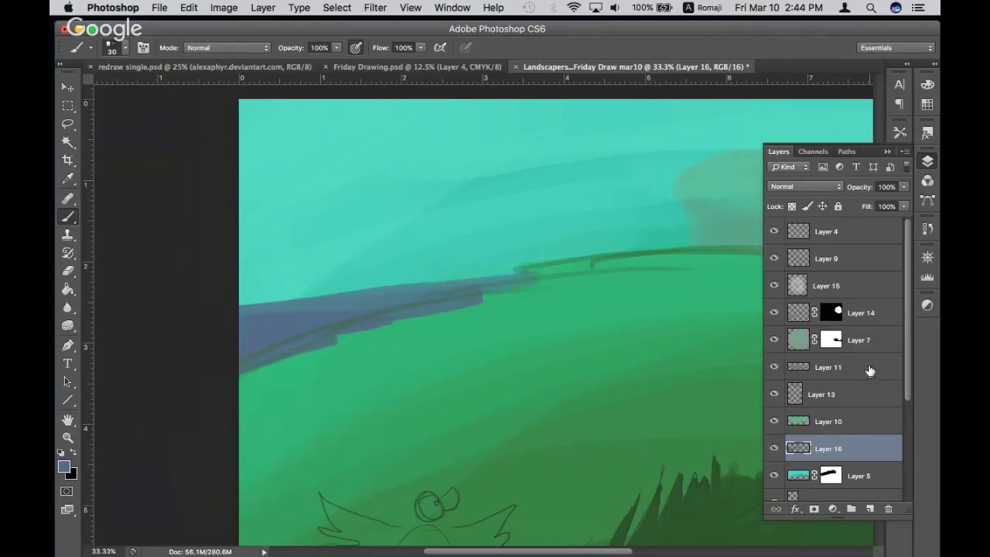
{"action": "left_click_drag", "start_coordinate": [841, 450], "coordinate": [845, 432]}
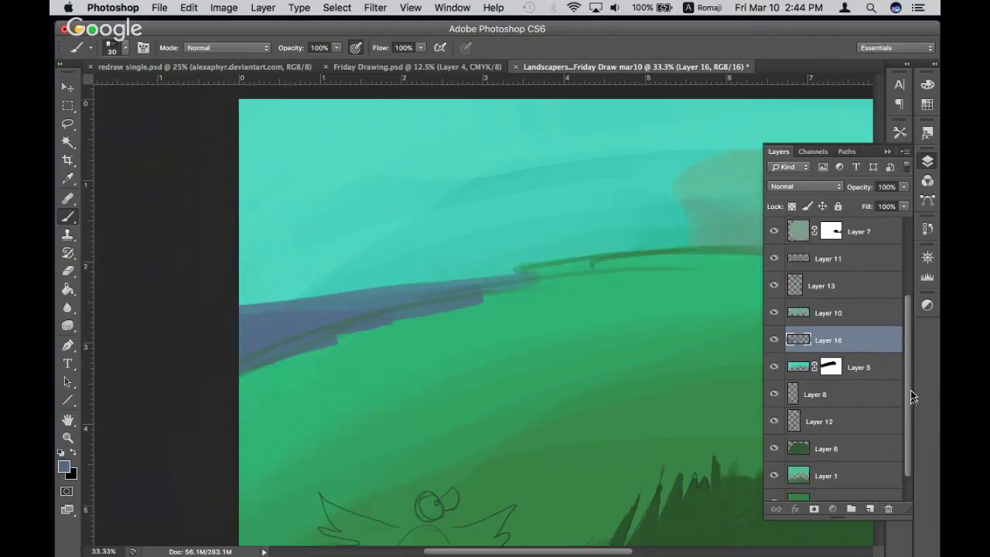
{"action": "left_click_drag", "start_coordinate": [907, 321], "coordinate": [910, 399]}
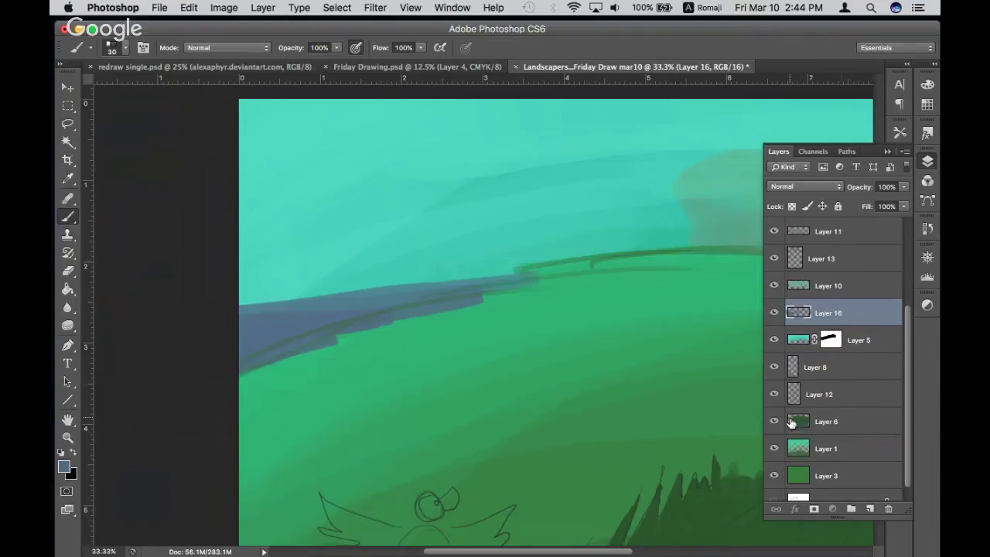
{"action": "left_click", "coordinate": [774, 449]}
Add a layer mask to Layer 16 and mask away the band's stepped and lower-left edges
{"action": "left_click", "coordinate": [814, 509]}
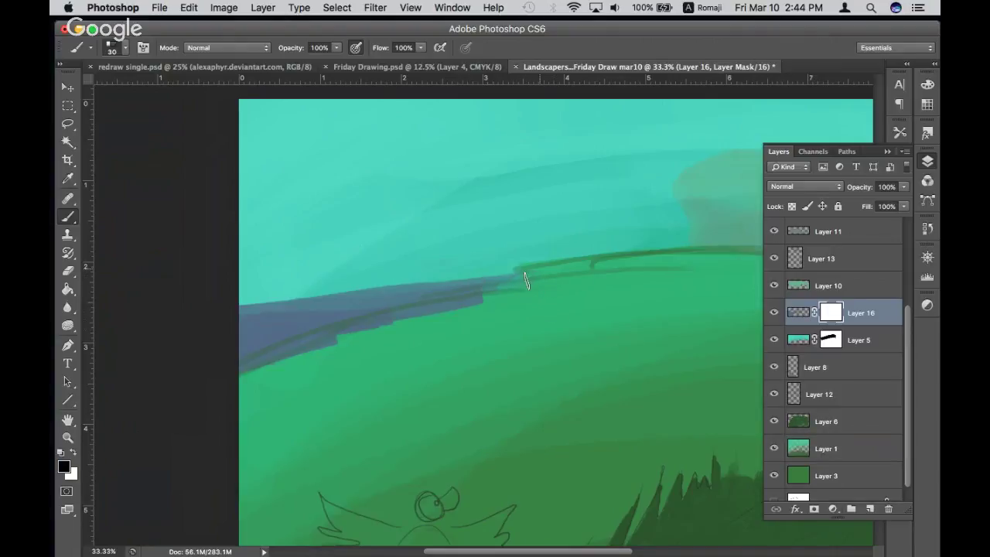
{"action": "mouse_move", "coordinate": [525, 280]}
{"action": "left_mouse_down"}
{"action": "mouse_move", "coordinate": [426, 299]}
{"action": "mouse_move", "coordinate": [453, 293]}
{"action": "mouse_move", "coordinate": [237, 376]}
{"action": "left_mouse_up"}
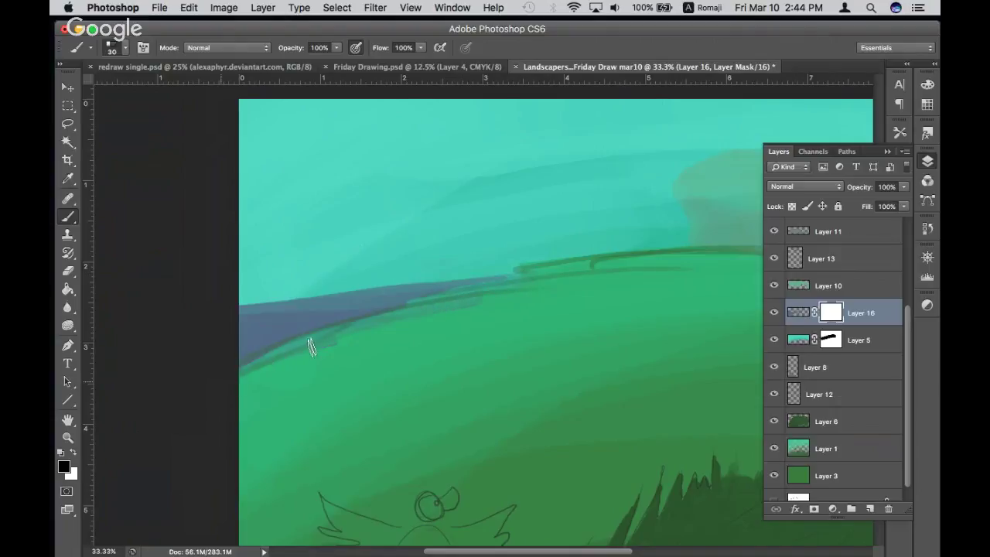
{"action": "left_click_drag", "start_coordinate": [312, 347], "coordinate": [243, 364]}
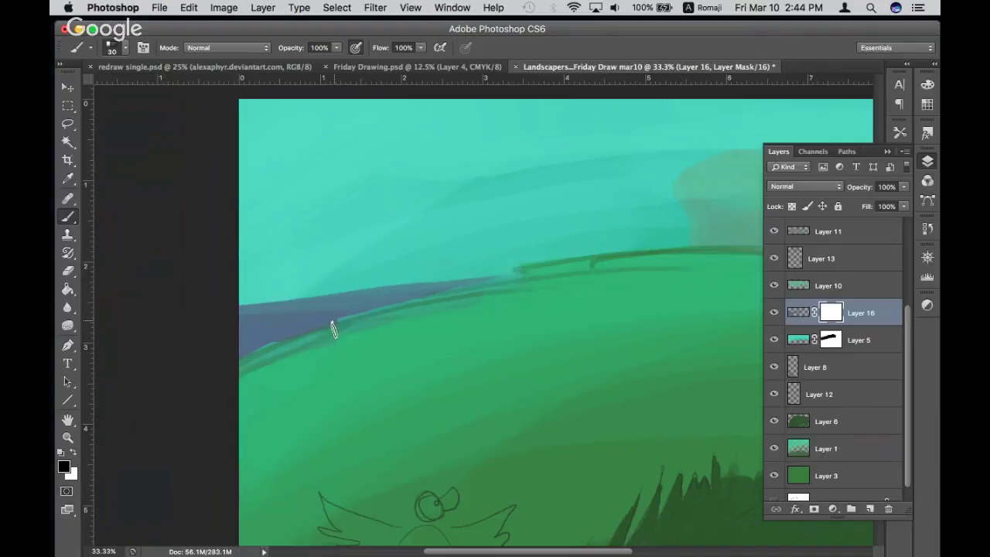
{"action": "left_click_drag", "start_coordinate": [333, 331], "coordinate": [243, 348]}
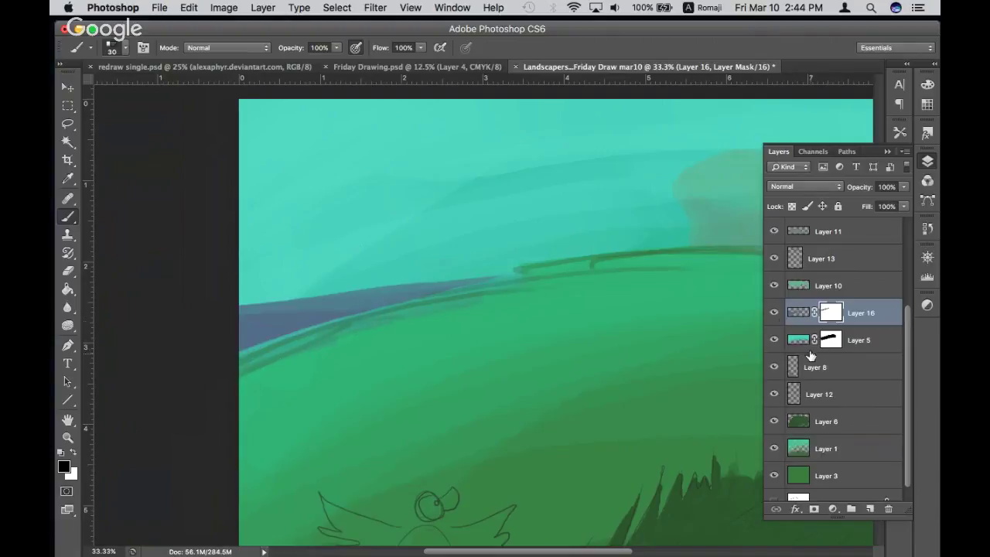
Touch up a small patch below the band on the mask and zoom out to the whole picture
{"action": "key", "text": "x"}
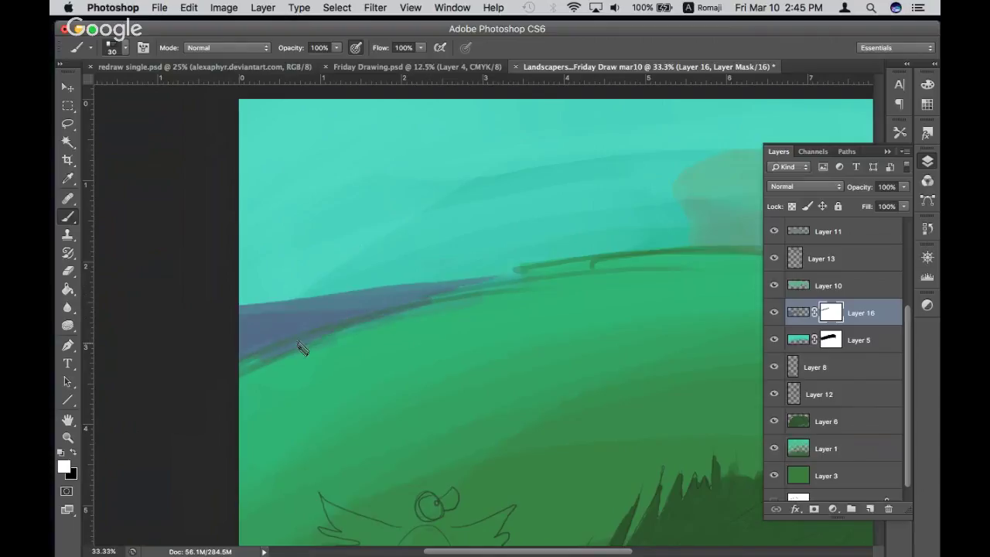
{"action": "key", "text": "x"}
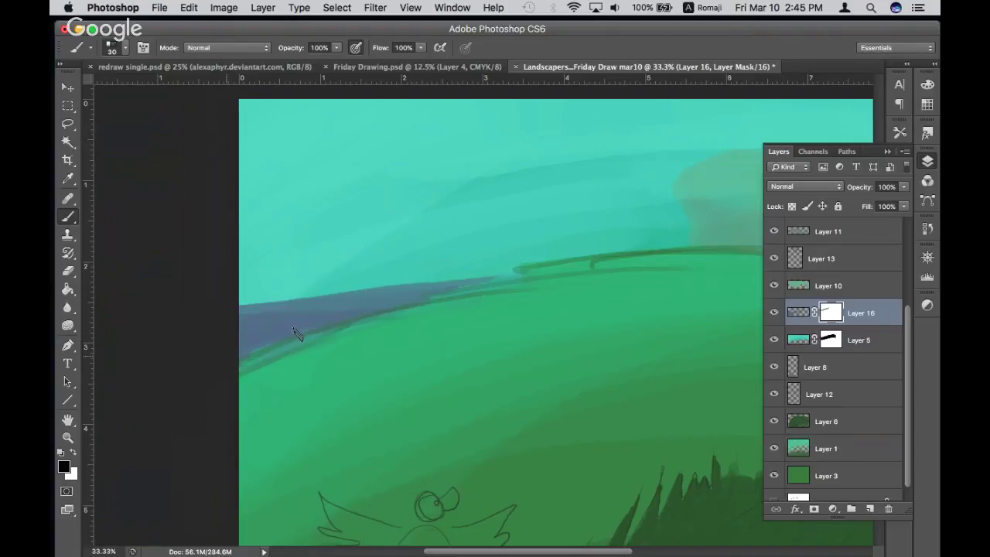
{"action": "key", "text": "x"}
{"action": "left_click_drag", "start_coordinate": [340, 325], "coordinate": [394, 319]}
{"action": "key", "text": "super+minus"}
{"action": "key", "text": "super+minus"}
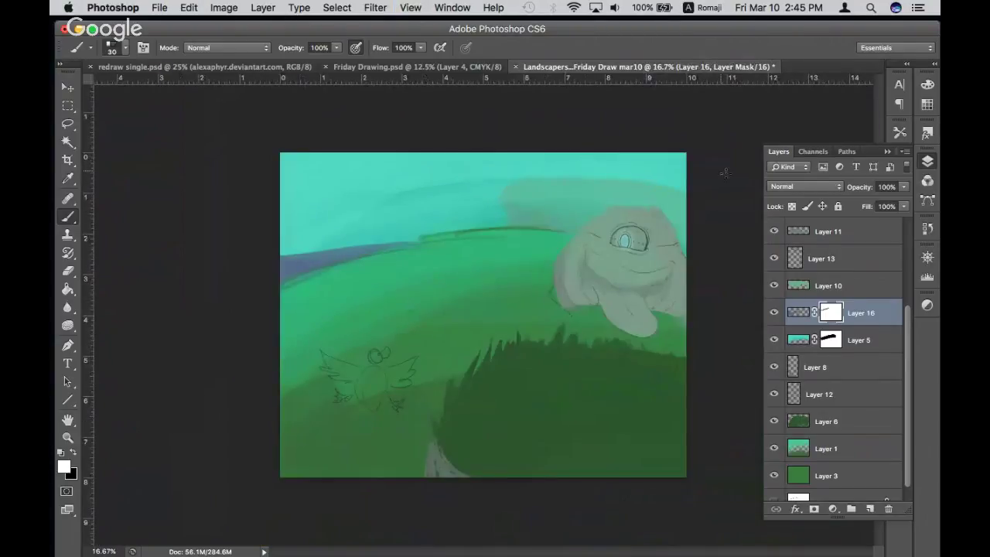
Set Layer 16 to Darker Color blending after trying Overlay, Multiply and Linear Burn
{"action": "left_click", "coordinate": [788, 186]}
{"action": "left_click", "coordinate": [788, 318]}
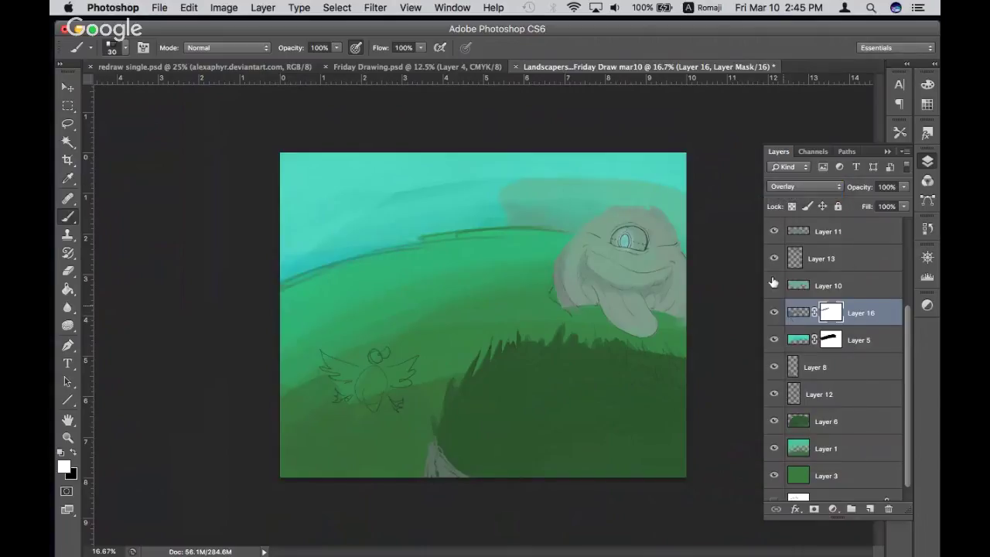
{"action": "left_click", "coordinate": [802, 186]}
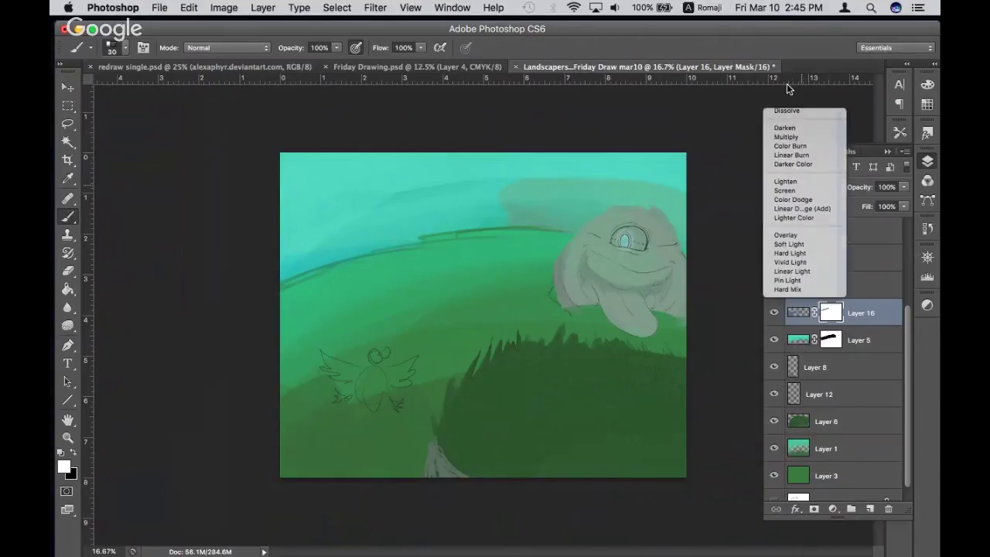
{"action": "key", "text": "m"}
{"action": "key", "text": "Return"}
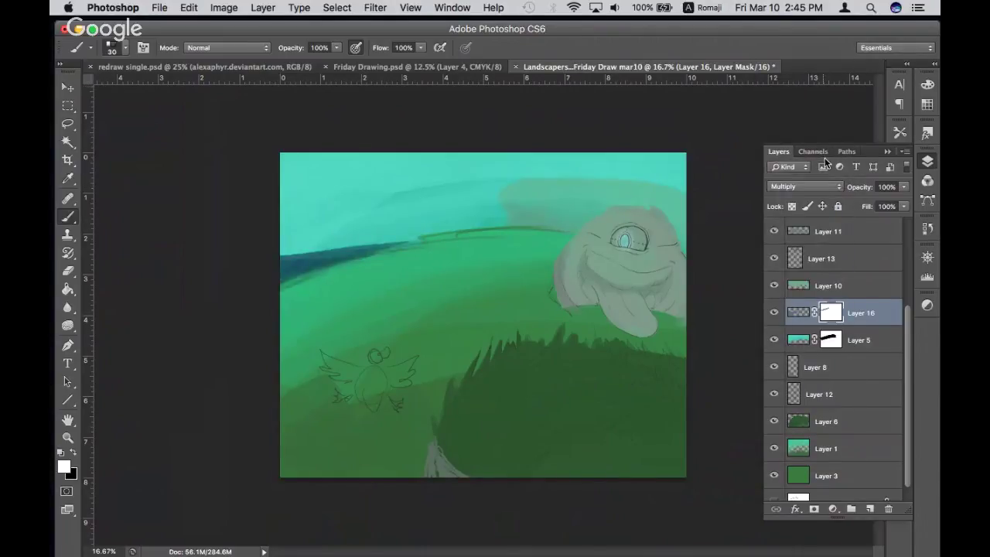
{"action": "left_click", "coordinate": [804, 186]}
{"action": "left_click", "coordinate": [788, 197]}
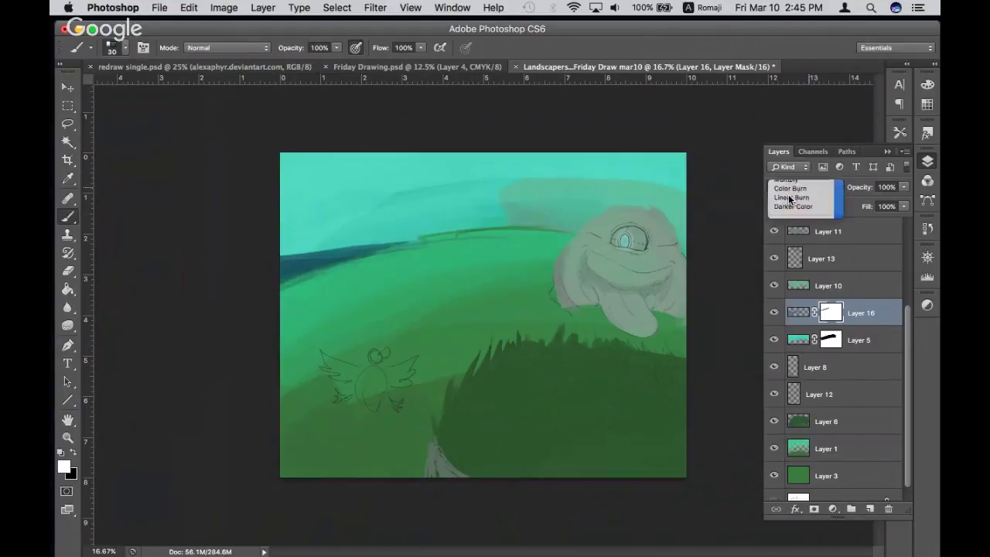
{"action": "left_click", "coordinate": [788, 184]}
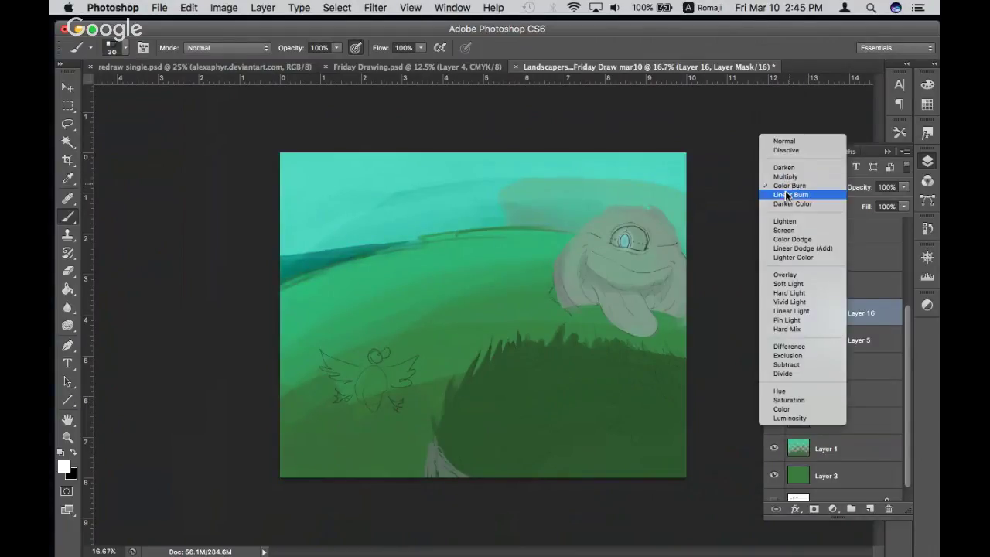
{"action": "left_click", "coordinate": [786, 195]}
{"action": "left_click", "coordinate": [784, 190]}
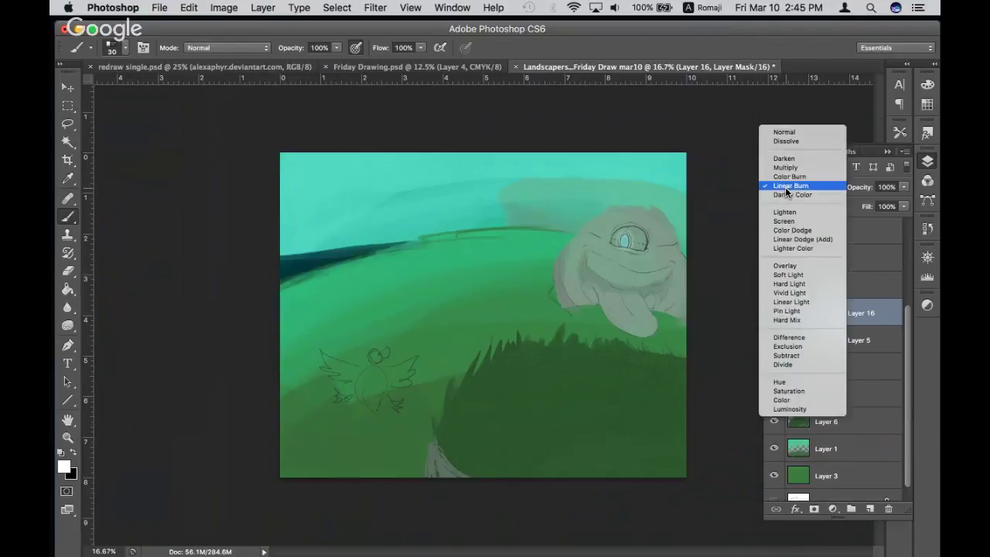
{"action": "left_click", "coordinate": [786, 194]}
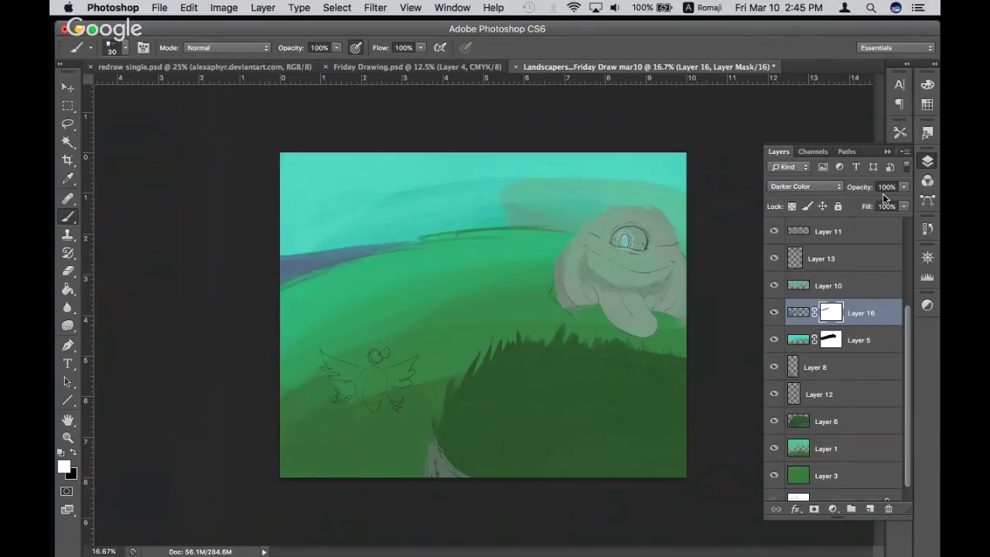
Set Layer 16's opacity to about 51% and save the file
{"action": "left_click_drag", "start_coordinate": [857, 189], "coordinate": [857, 190]}
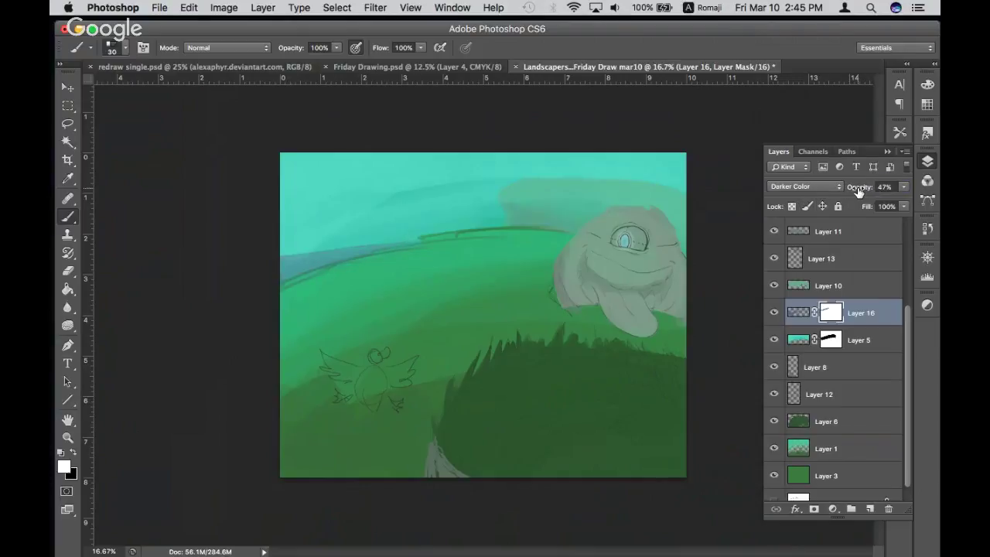
{"action": "left_click_drag", "start_coordinate": [859, 191], "coordinate": [856, 191]}
{"action": "left_click_drag", "start_coordinate": [863, 190], "coordinate": [864, 190]}
{"action": "key", "text": "ctrl+s"}
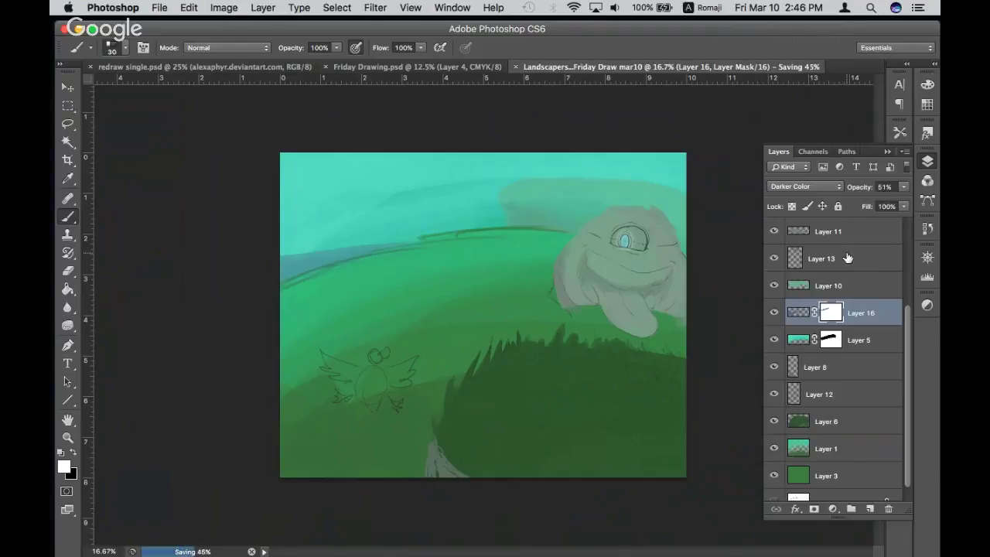
Add Layer 17 above Layer 6 and paint dark shadow strokes over the lower-right grass
{"action": "left_click", "coordinate": [841, 421]}
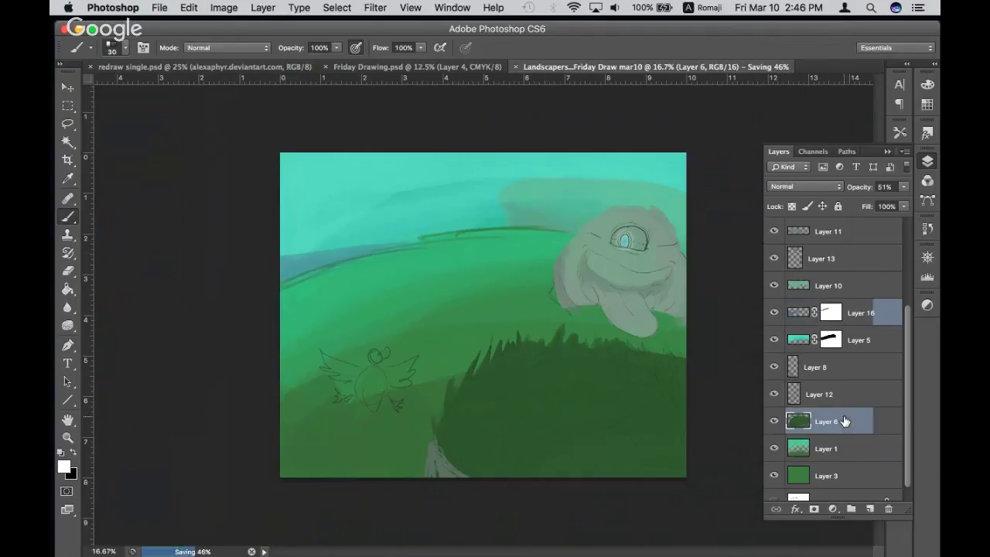
{"action": "left_click", "coordinate": [870, 508]}
{"action": "left_click", "coordinate": [74, 455]}
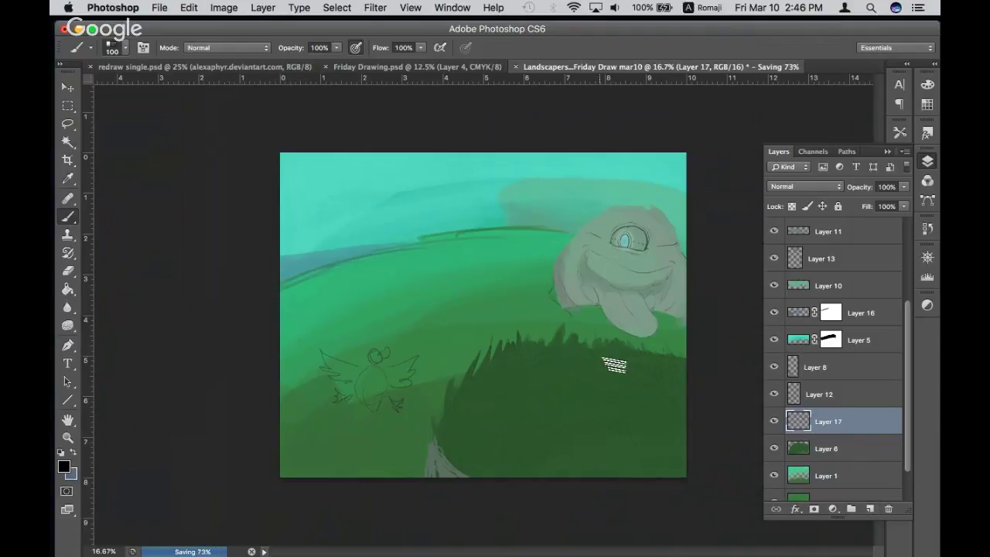
{"action": "key", "text": "bracketright"}
{"action": "key", "text": "bracketright"}
{"action": "key", "text": "bracketright"}
{"action": "mouse_move", "coordinate": [678, 487]}
{"action": "left_mouse_down"}
{"action": "mouse_move", "coordinate": [663, 396]}
{"action": "mouse_move", "coordinate": [696, 441]}
{"action": "mouse_move", "coordinate": [630, 406]}
{"action": "mouse_move", "coordinate": [652, 394]}
{"action": "mouse_move", "coordinate": [674, 402]}
{"action": "mouse_move", "coordinate": [645, 380]}
{"action": "mouse_move", "coordinate": [559, 409]}
{"action": "mouse_move", "coordinate": [477, 468]}
{"action": "mouse_move", "coordinate": [441, 469]}
{"action": "mouse_move", "coordinate": [569, 389]}
{"action": "mouse_move", "coordinate": [570, 441]}
{"action": "mouse_move", "coordinate": [641, 398]}
{"action": "mouse_move", "coordinate": [623, 471]}
{"action": "mouse_move", "coordinate": [684, 457]}
{"action": "mouse_move", "coordinate": [656, 424]}
{"action": "mouse_move", "coordinate": [667, 411]}
{"action": "left_mouse_up"}
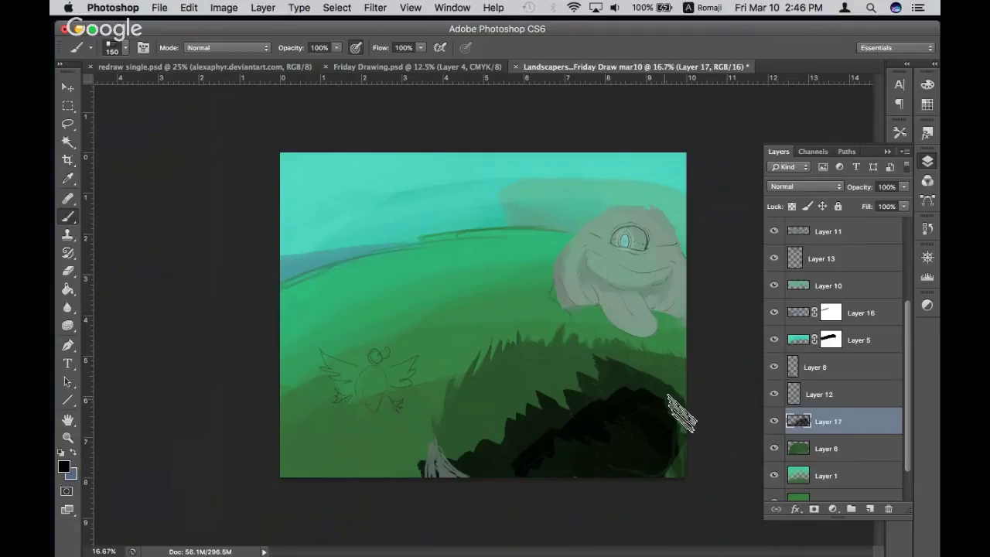
{"action": "key", "text": "super+z"}
{"action": "key", "text": "super+z"}
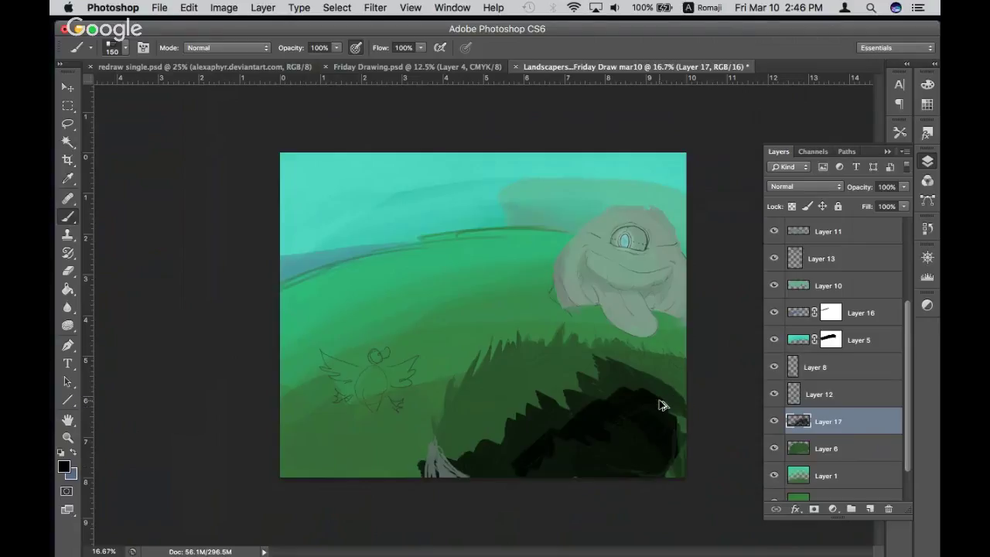
{"action": "key", "text": "super+z"}
{"action": "key", "text": "super+alt+z"}
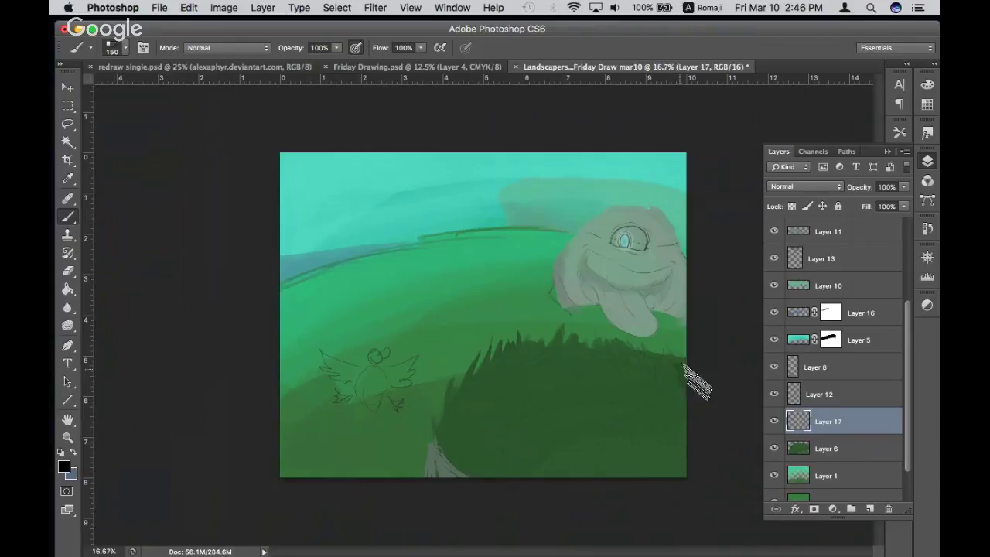
{"action": "mouse_move", "coordinate": [691, 376]}
{"action": "left_mouse_down"}
{"action": "mouse_move", "coordinate": [678, 398]}
{"action": "mouse_move", "coordinate": [605, 391]}
{"action": "mouse_move", "coordinate": [674, 415]}
{"action": "mouse_move", "coordinate": [685, 442]}
{"action": "mouse_move", "coordinate": [618, 453]}
{"action": "mouse_move", "coordinate": [663, 471]}
{"action": "mouse_move", "coordinate": [540, 452]}
{"action": "mouse_move", "coordinate": [526, 433]}
{"action": "left_mouse_up"}
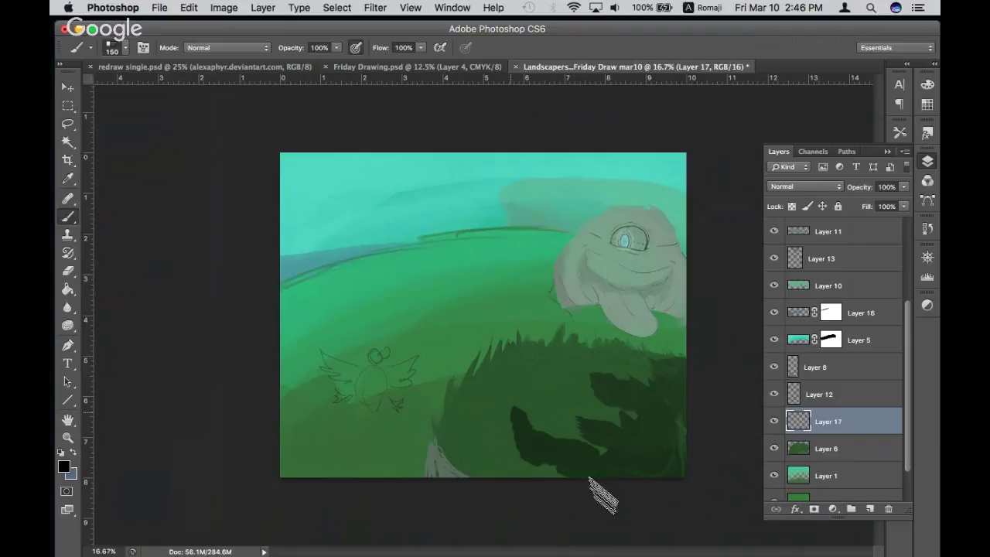
{"action": "left_click_drag", "start_coordinate": [483, 458], "coordinate": [466, 450]}
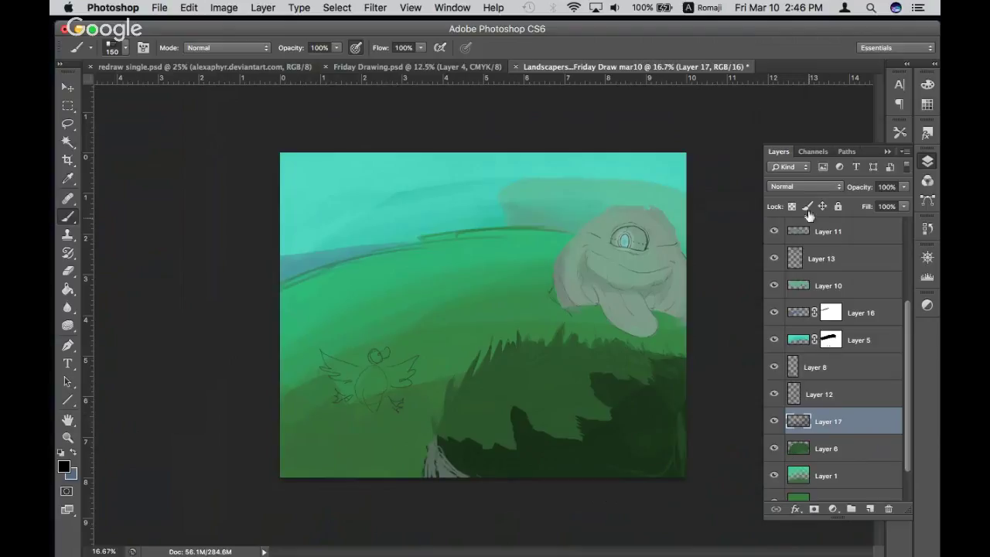
Blend Layer 17 as Overlay and lower its opacity from 79% to about 59%
{"action": "left_click_drag", "start_coordinate": [859, 187], "coordinate": [851, 189]}
{"action": "left_click", "coordinate": [827, 188]}
{"action": "left_click", "coordinate": [787, 318]}
{"action": "left_click_drag", "start_coordinate": [864, 190], "coordinate": [850, 194]}
Fade Layer 17's grass shadow down to about 15% opacity
{"action": "left_click", "coordinate": [331, 8]}
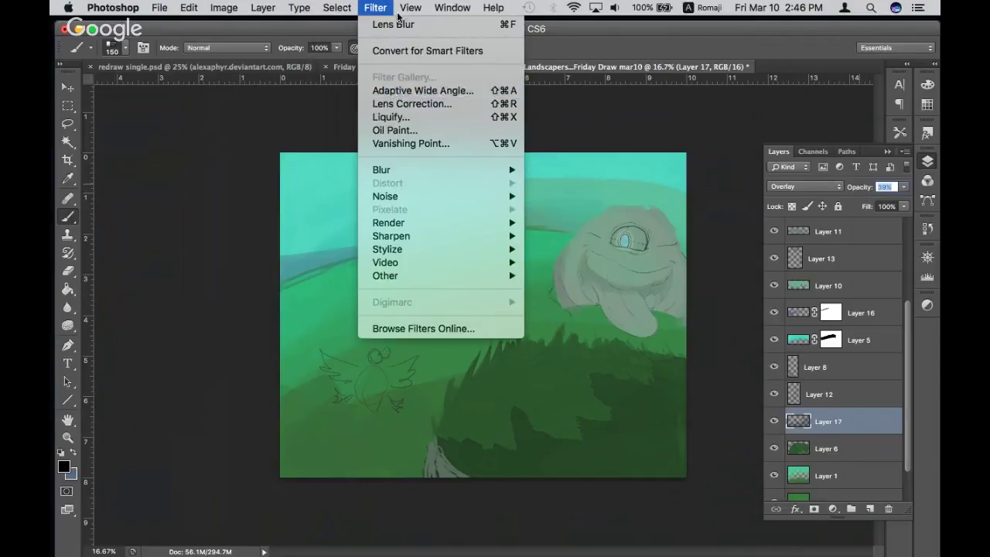
{"action": "left_click", "coordinate": [375, 8]}
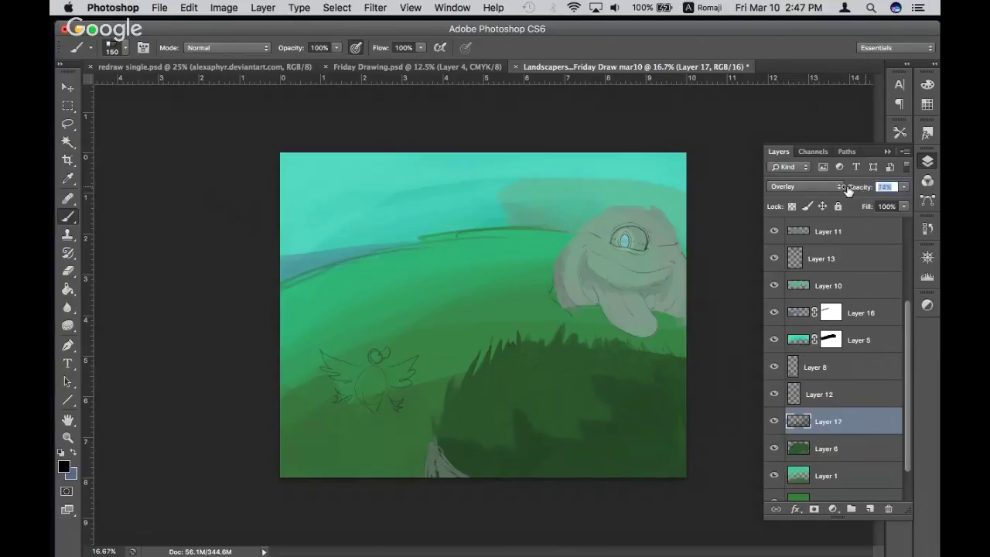
{"action": "mouse_move", "coordinate": [866, 191]}
{"action": "left_mouse_down"}
{"action": "mouse_move", "coordinate": [841, 191]}
{"action": "mouse_move", "coordinate": [863, 192]}
{"action": "left_mouse_up"}
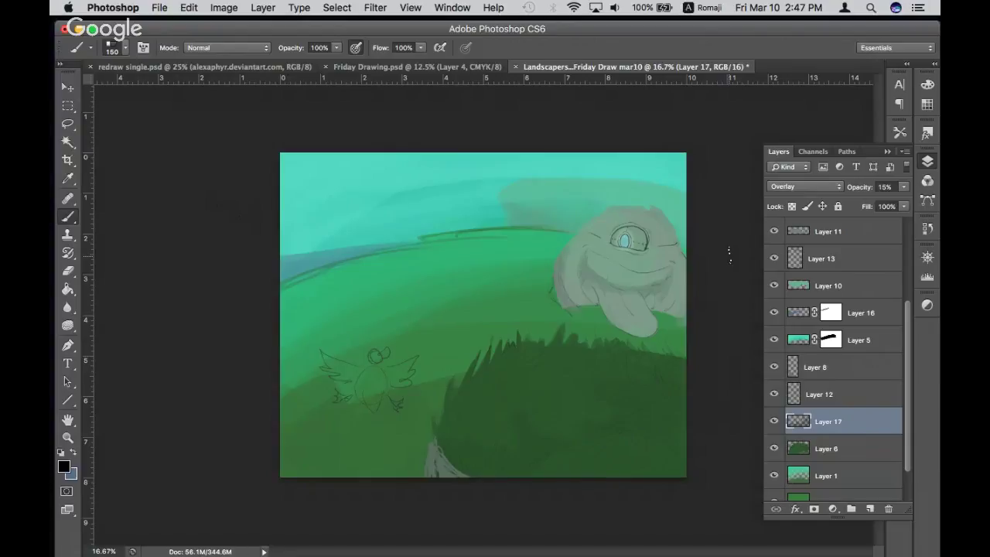
Add a new empty Layer 18 above Layer 15
{"action": "scroll", "coordinate": [865, 317], "scroll_direction": "up", "scroll_amount": 2}
{"action": "scroll", "coordinate": [864, 317], "scroll_direction": "up", "scroll_amount": 3}
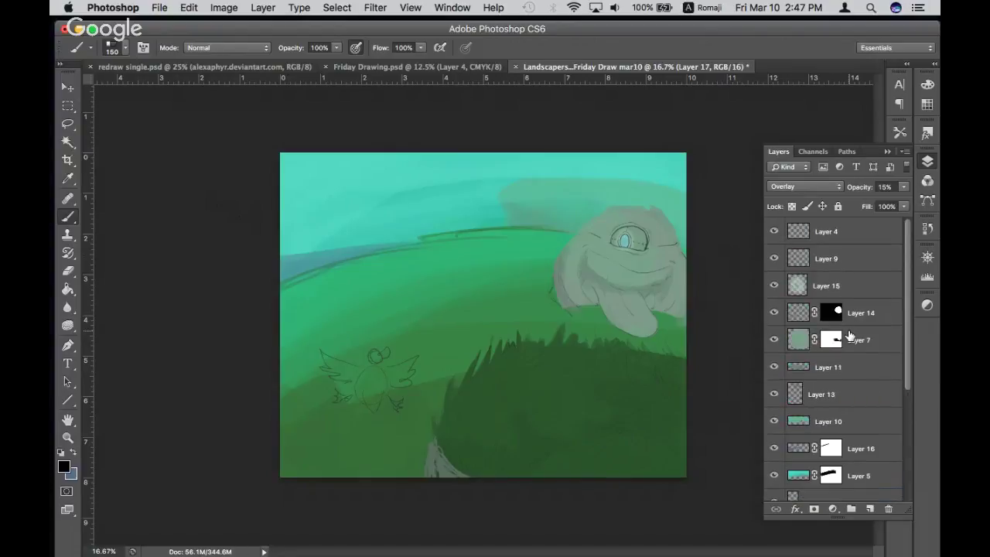
{"action": "left_click", "coordinate": [774, 314]}
{"action": "left_click", "coordinate": [774, 314]}
{"action": "left_click", "coordinate": [862, 289]}
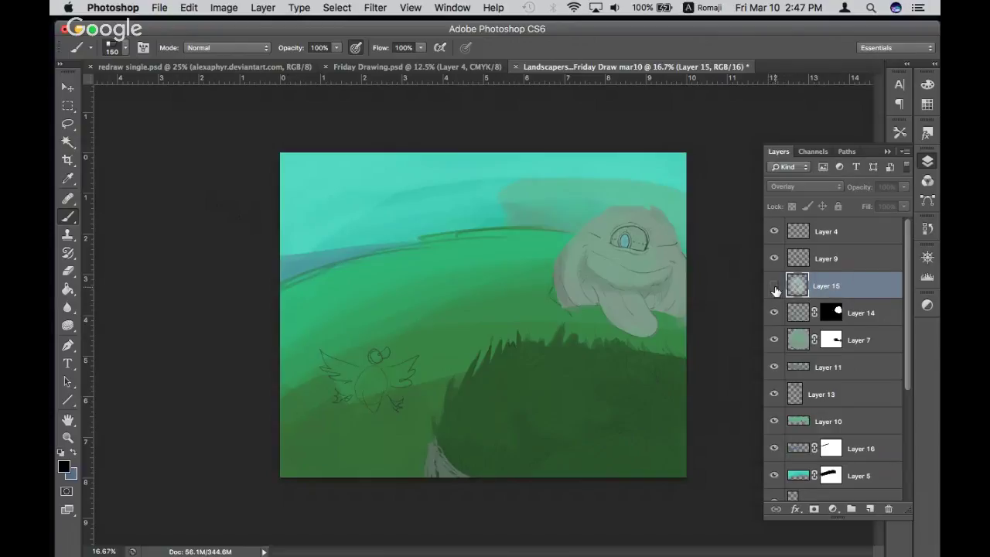
{"action": "left_click", "coordinate": [870, 508]}
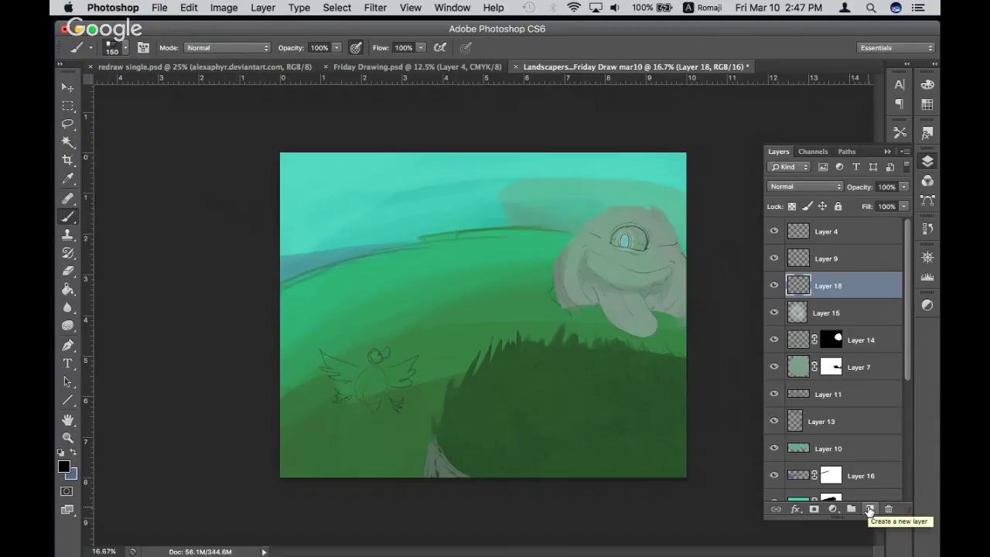
Zoom in on the face and set the paint colour to a lighter grey-green, a7c3b3
{"action": "left_click", "coordinate": [62, 453]}
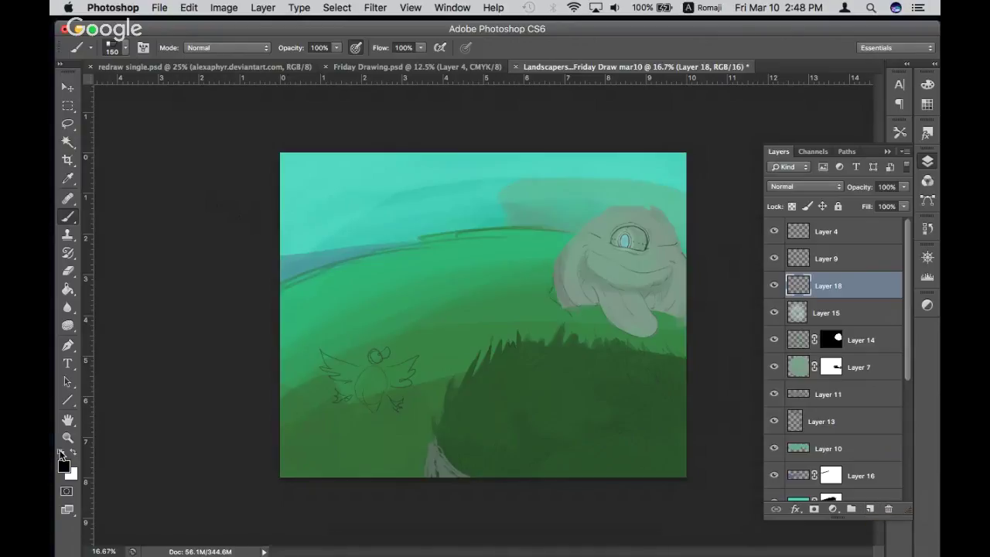
{"action": "key", "text": "x"}
{"action": "key", "text": "super+equal"}
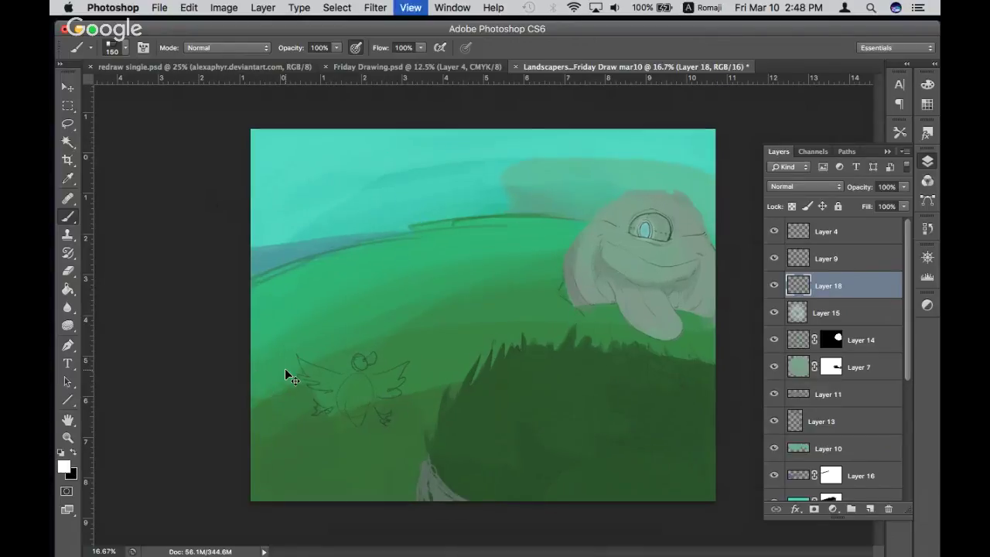
{"action": "key", "text": "super+equal"}
{"action": "key", "text": "super+equal"}
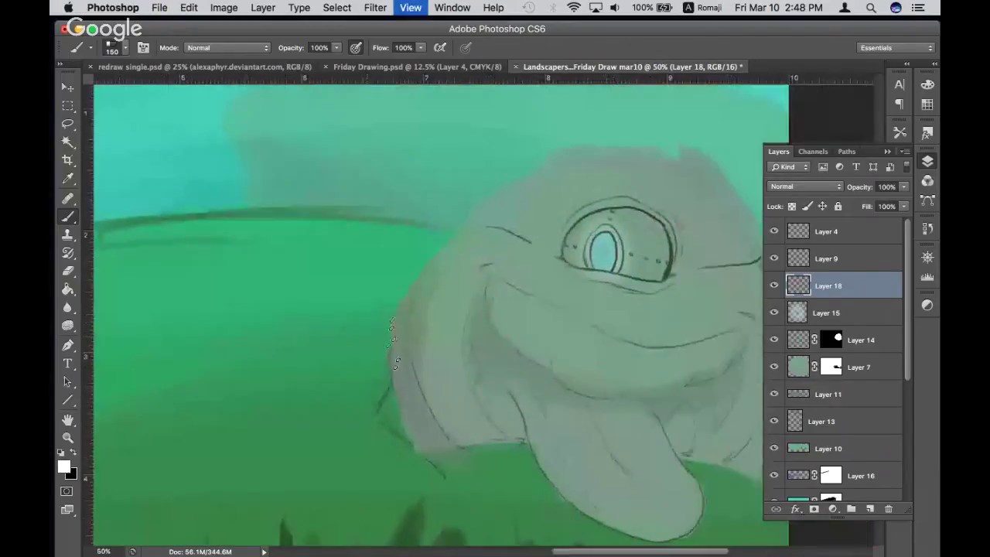
{"action": "left_click", "coordinate": [558, 336], "text": "alt"}
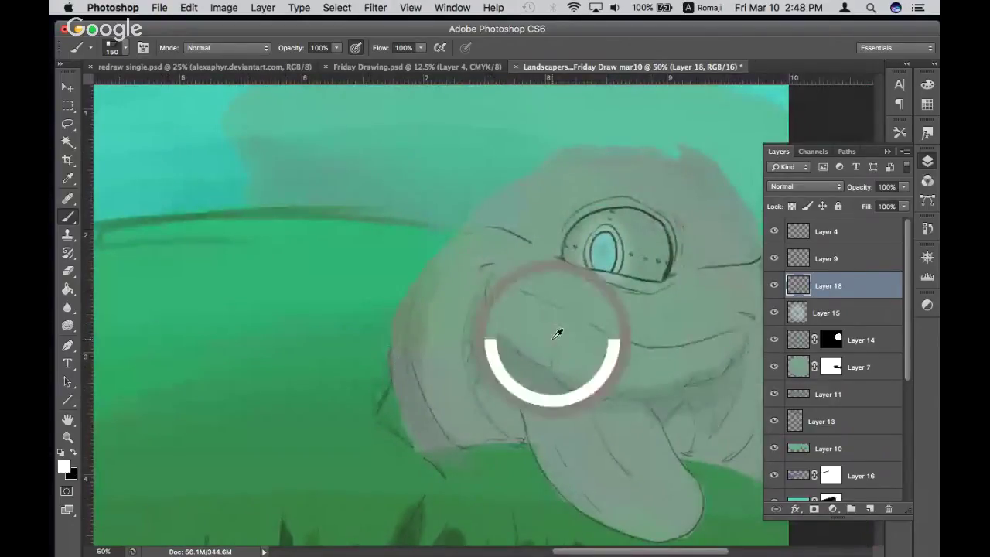
{"action": "left_click", "coordinate": [64, 467]}
{"action": "left_click", "coordinate": [468, 268]}
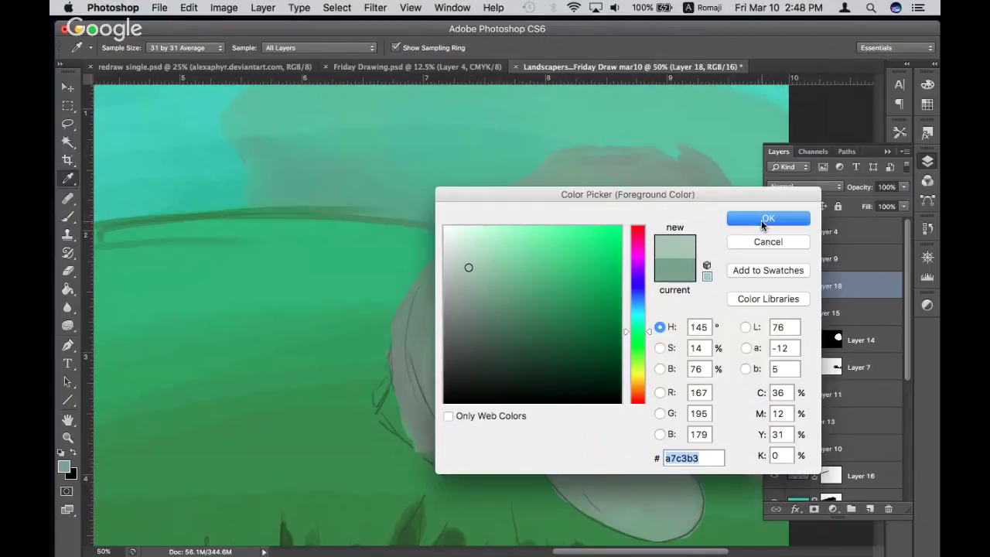
{"action": "left_click", "coordinate": [766, 218]}
Paint light grey-green teeth across the creature's grin with a smaller brush
{"action": "key", "text": "bracketleft"}
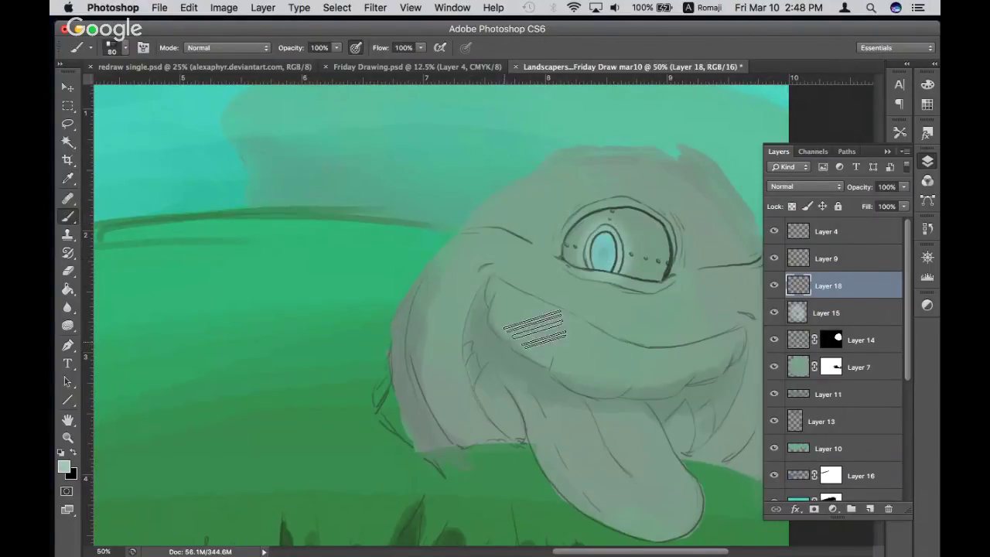
{"action": "key", "text": "bracketleft"}
{"action": "key", "text": "bracketleft"}
{"action": "key", "text": "bracketleft"}
{"action": "key", "text": "bracketleft"}
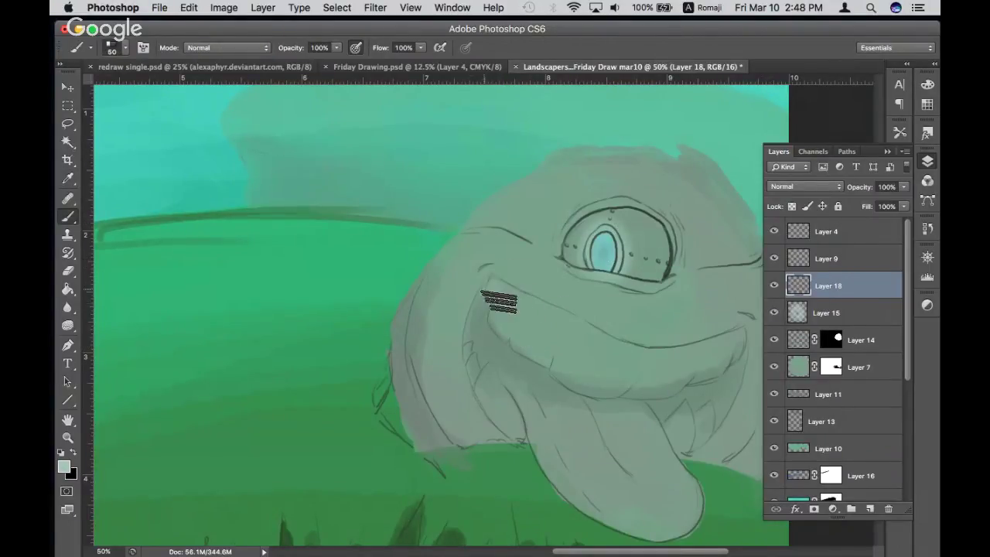
{"action": "key", "text": "bracketleft"}
{"action": "left_click_drag", "start_coordinate": [495, 290], "coordinate": [506, 336]}
{"action": "mouse_move", "coordinate": [538, 295]}
{"action": "left_mouse_down"}
{"action": "mouse_move", "coordinate": [541, 325]}
{"action": "mouse_move", "coordinate": [563, 309]}
{"action": "mouse_move", "coordinate": [578, 354]}
{"action": "mouse_move", "coordinate": [631, 350]}
{"action": "mouse_move", "coordinate": [665, 364]}
{"action": "mouse_move", "coordinate": [754, 340]}
{"action": "left_mouse_up"}
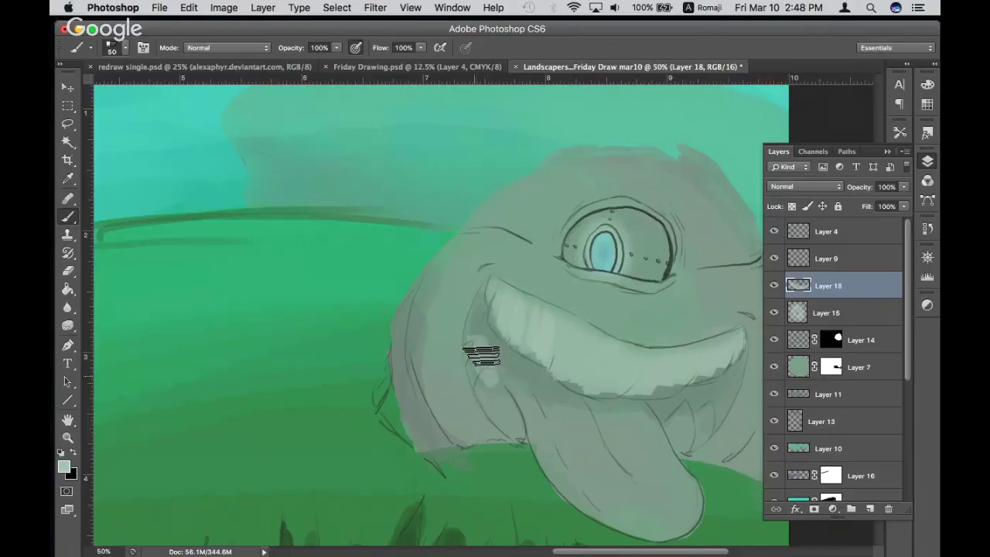
{"action": "left_click_drag", "start_coordinate": [474, 342], "coordinate": [476, 363]}
{"action": "mouse_move", "coordinate": [675, 420]}
{"action": "left_mouse_down"}
{"action": "mouse_move", "coordinate": [685, 420]}
{"action": "mouse_move", "coordinate": [685, 436]}
{"action": "mouse_move", "coordinate": [695, 410]}
{"action": "mouse_move", "coordinate": [729, 402]}
{"action": "left_mouse_up"}
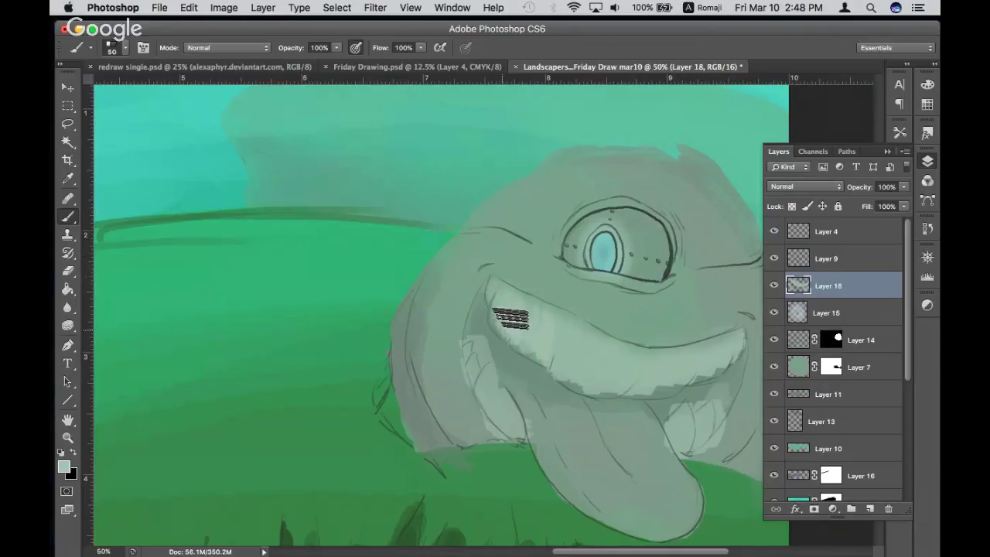
{"action": "left_click_drag", "start_coordinate": [600, 394], "coordinate": [739, 363]}
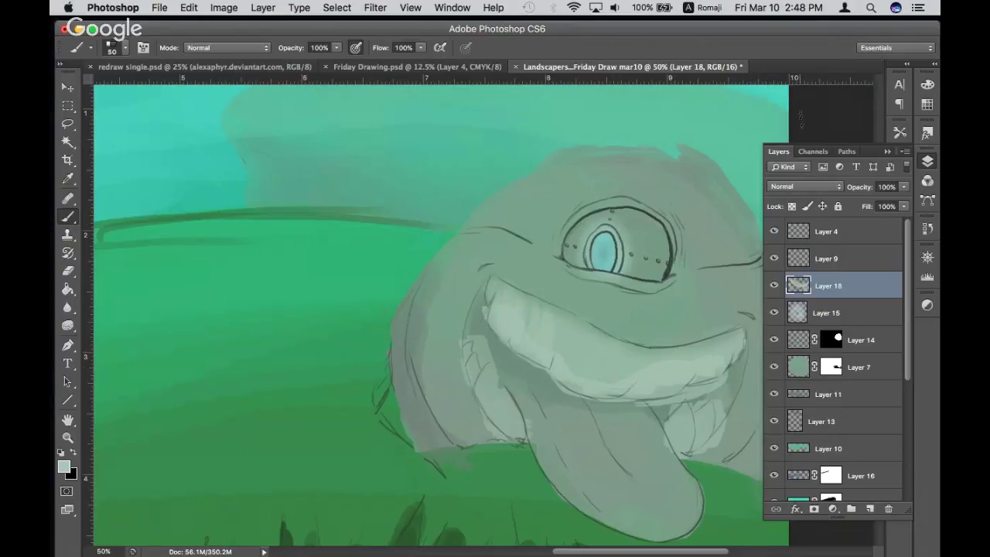
{"action": "left_click", "coordinate": [377, 8]}
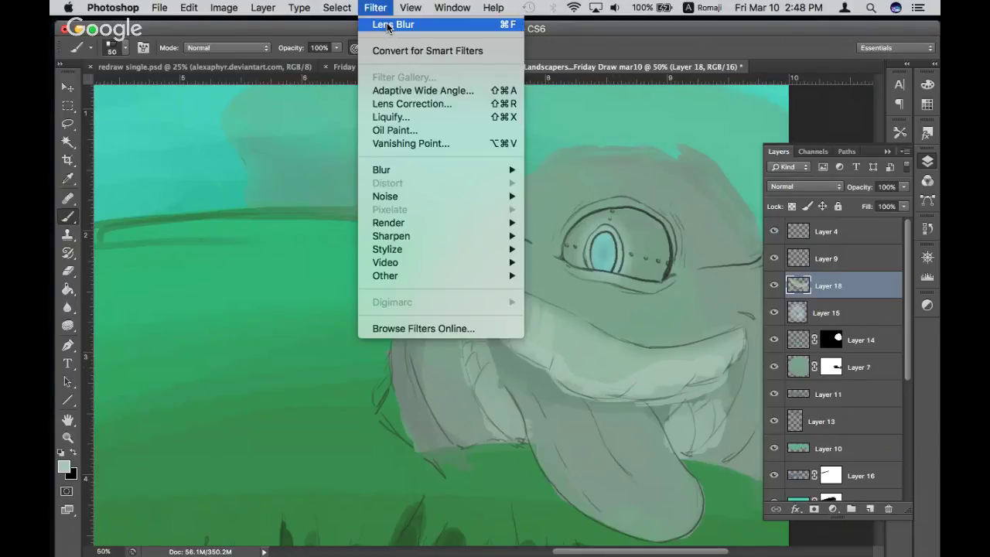
Reapply the last-used filter, Lens Blur, to the teeth layer
{"action": "left_click", "coordinate": [389, 31]}
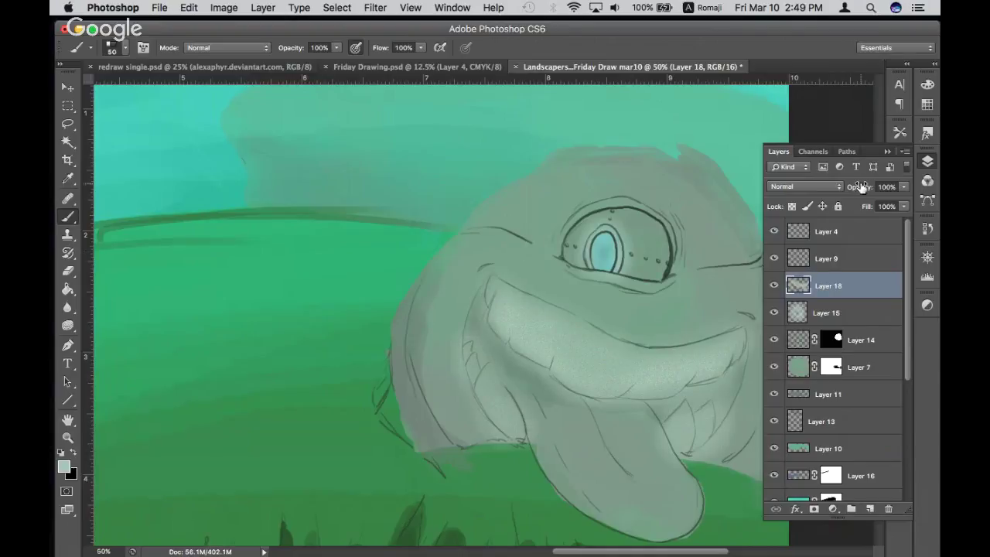
Blend Layer 18's teeth as Overlay at 62% opacity and save the file
{"action": "mouse_move", "coordinate": [863, 188]}
{"action": "left_mouse_down"}
{"action": "mouse_move", "coordinate": [846, 190]}
{"action": "mouse_move", "coordinate": [857, 188]}
{"action": "left_mouse_up"}
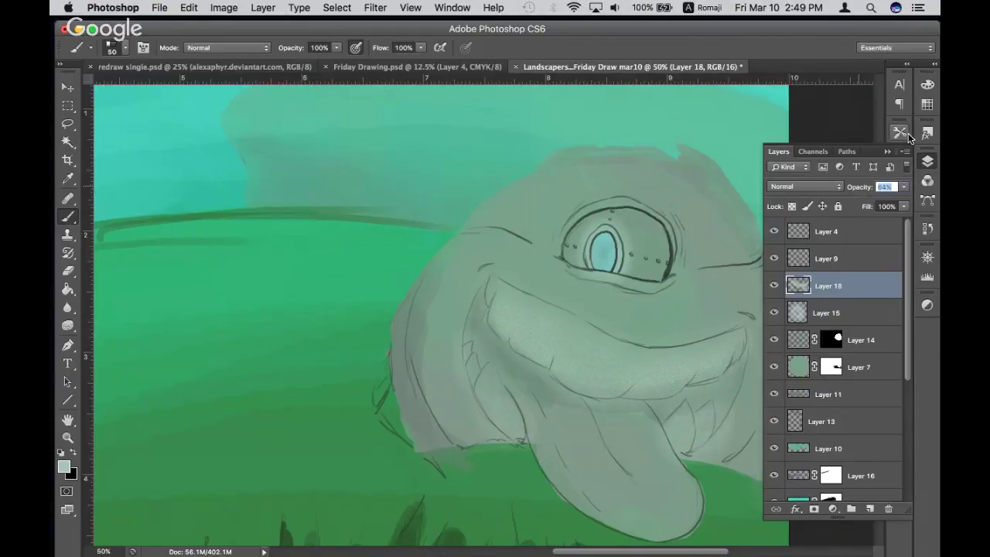
{"action": "key", "text": "super+minus"}
{"action": "key", "text": "super+minus"}
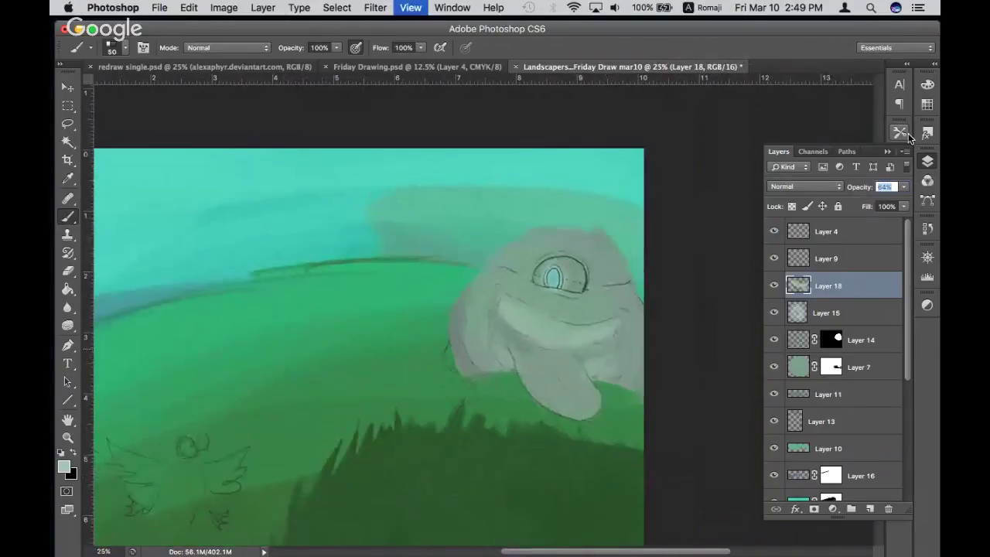
{"action": "key", "text": "super+minus"}
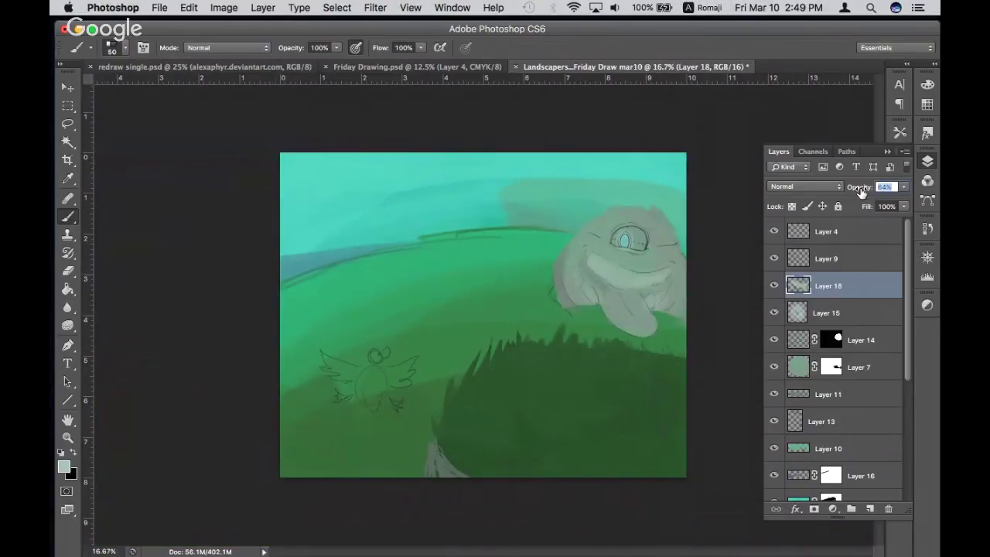
{"action": "mouse_move", "coordinate": [861, 191]}
{"action": "left_mouse_down"}
{"action": "mouse_move", "coordinate": [849, 191]}
{"action": "mouse_move", "coordinate": [861, 191]}
{"action": "left_mouse_up"}
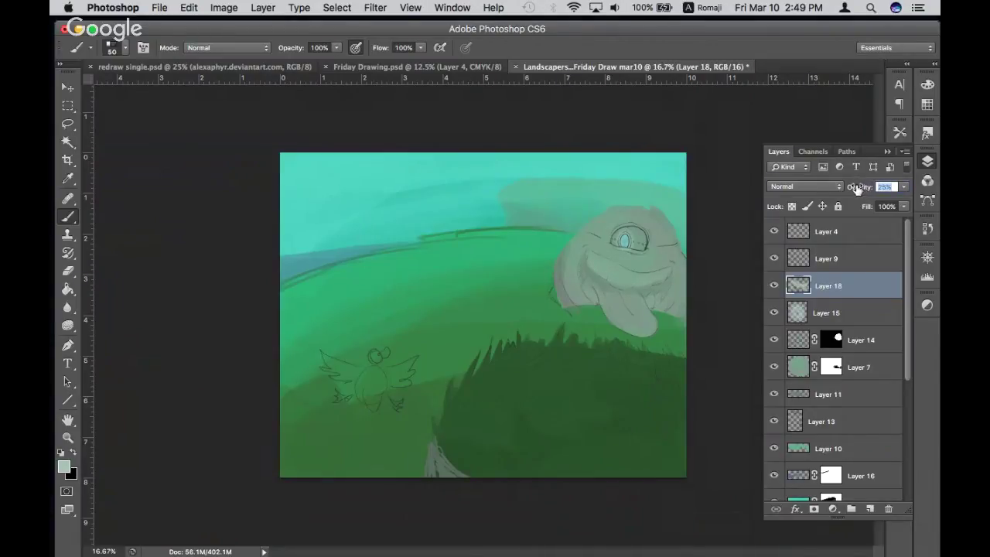
{"action": "left_click_drag", "start_coordinate": [857, 189], "coordinate": [861, 191]}
{"action": "left_click", "coordinate": [824, 186]}
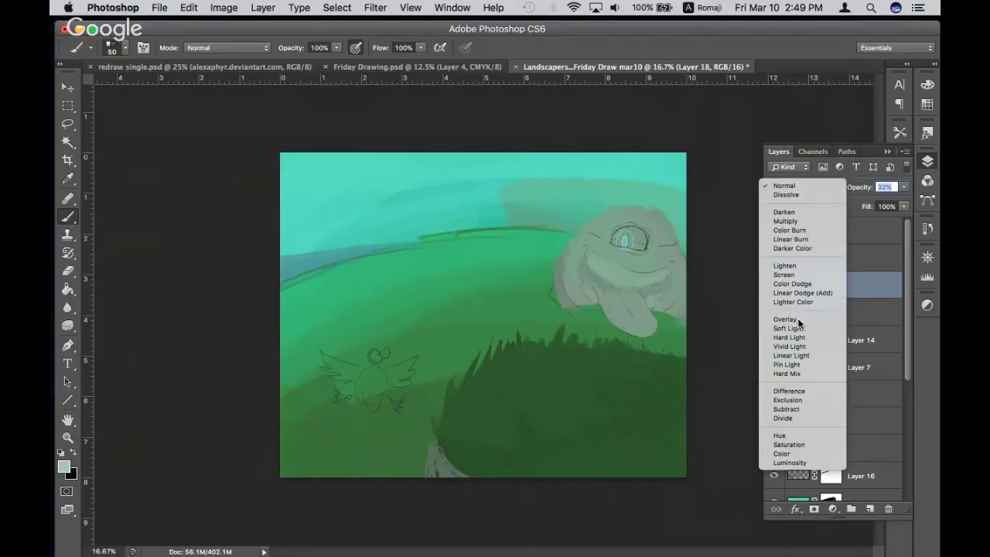
{"action": "left_click", "coordinate": [798, 320]}
{"action": "left_click_drag", "start_coordinate": [860, 191], "coordinate": [856, 192]}
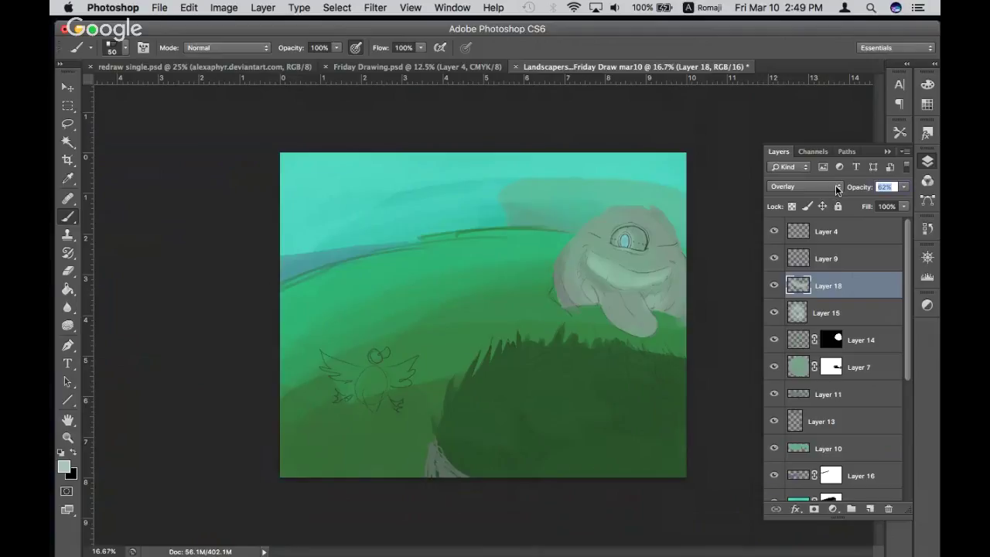
{"action": "key", "text": "ctrl+s"}
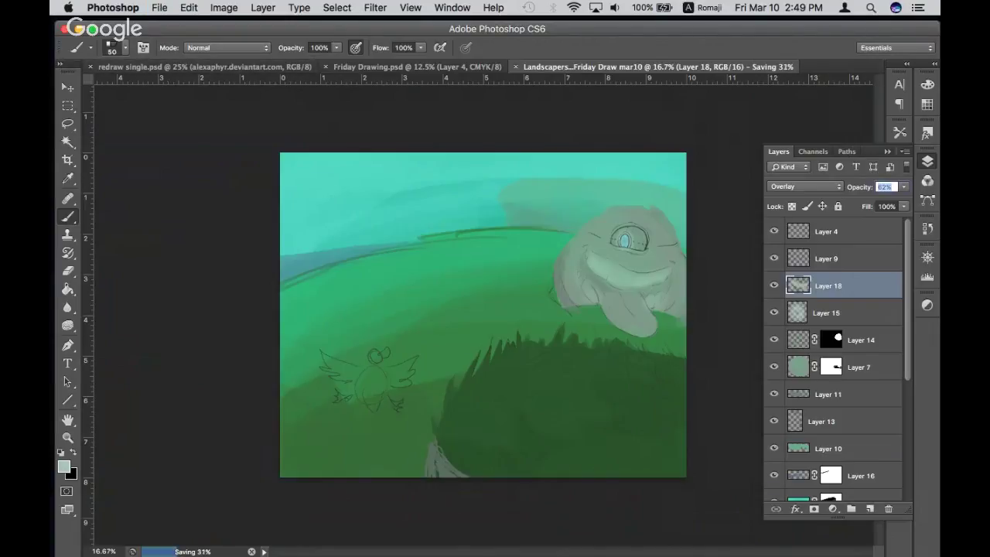
{"action": "key", "text": "F7"}
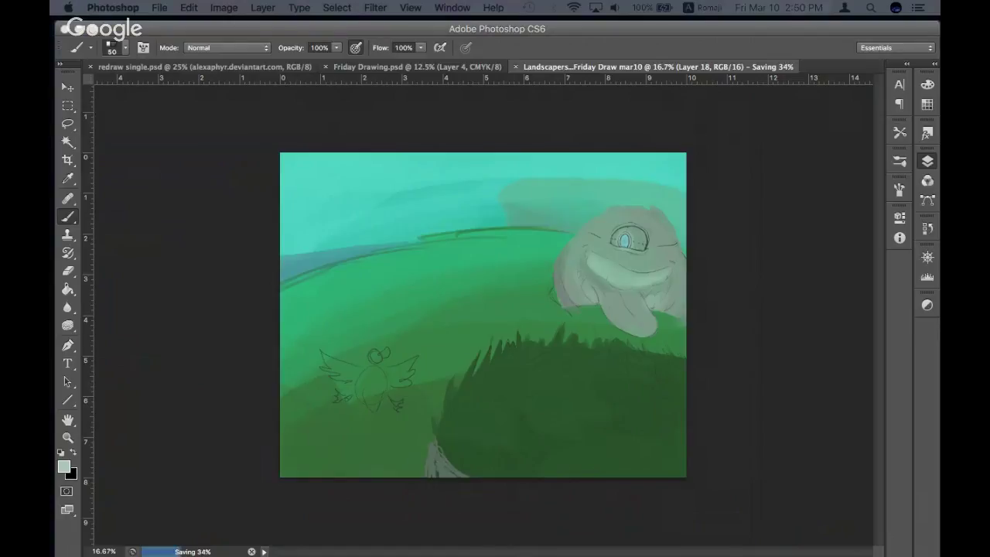